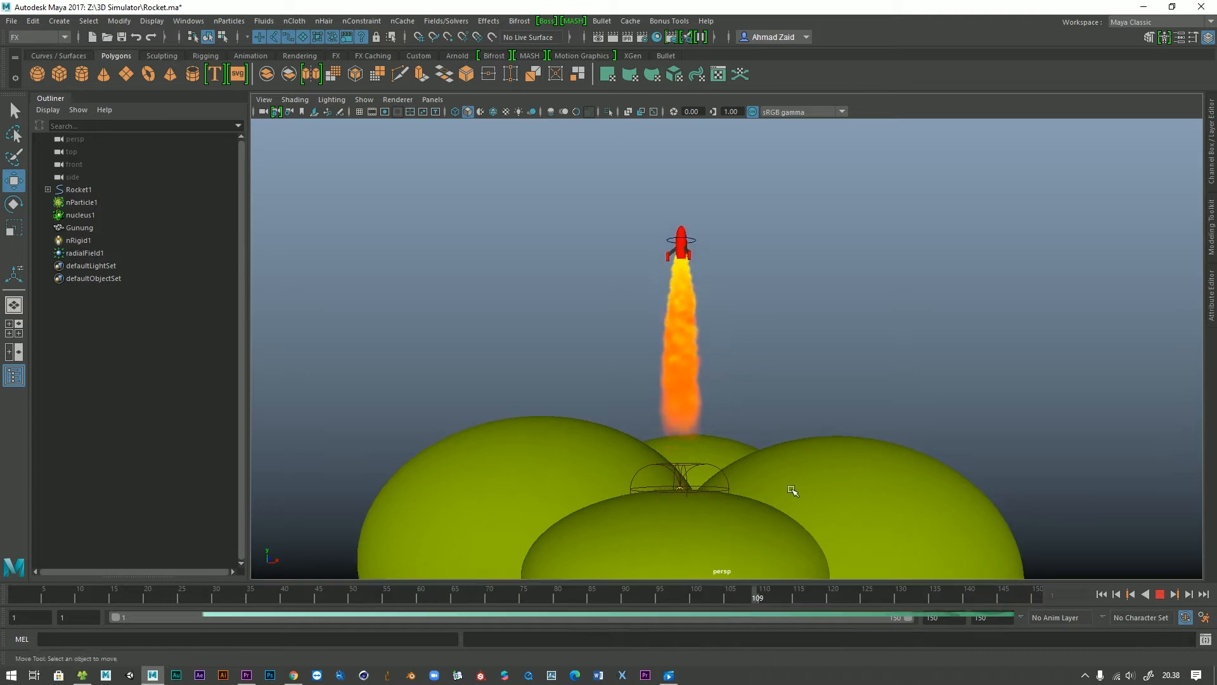
# Examine the finished rocket launch from several angles while it plays, including the flame hitting the hill, and stop playback.
pyautogui.moveTo(793, 492)
pyautogui.keyDown('alt'); pyautogui.mouseDown(button='middle')
pyautogui.moveTo(790, 534)
pyautogui.moveTo(788, 508)
pyautogui.mouseUp(button='middle'); pyautogui.keyUp('alt')
pyautogui.scroll(1, 777, 551)
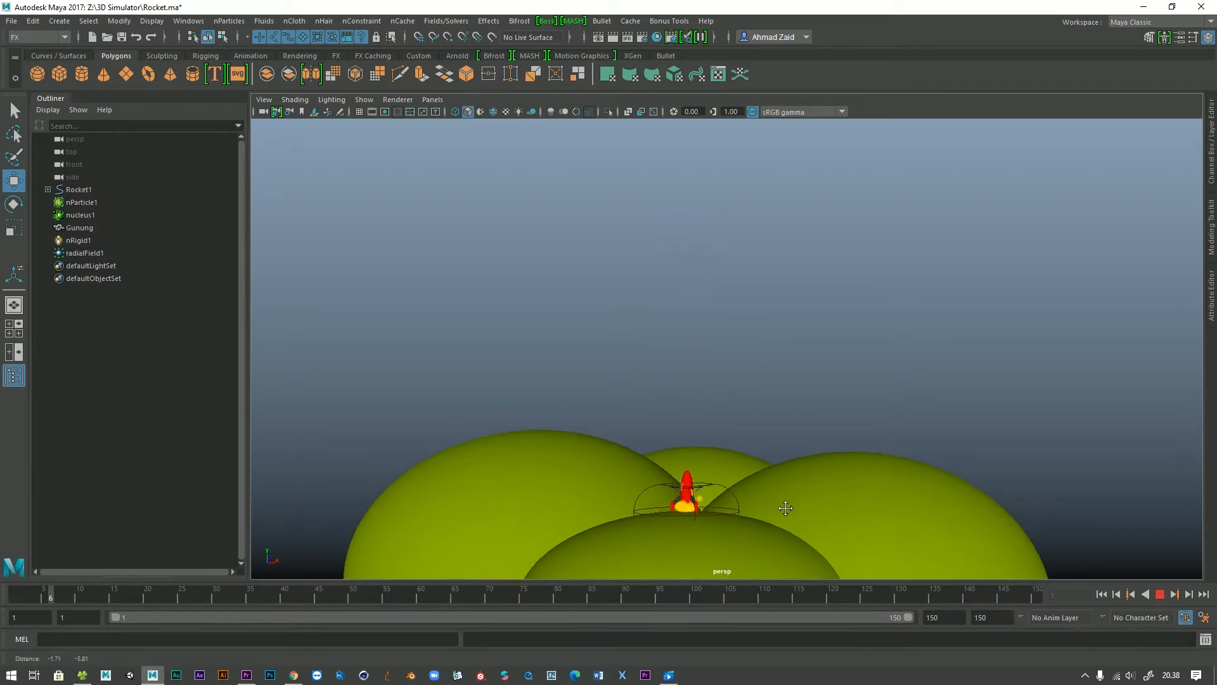
pyautogui.scroll(-3, 772, 457)
pyautogui.keyDown('alt'); pyautogui.moveTo(773, 455); pyautogui.dragTo(765, 488, button='middle'); pyautogui.keyUp('alt')
pyautogui.scroll(-1, 764, 525)
pyautogui.scroll(1, 764, 525)
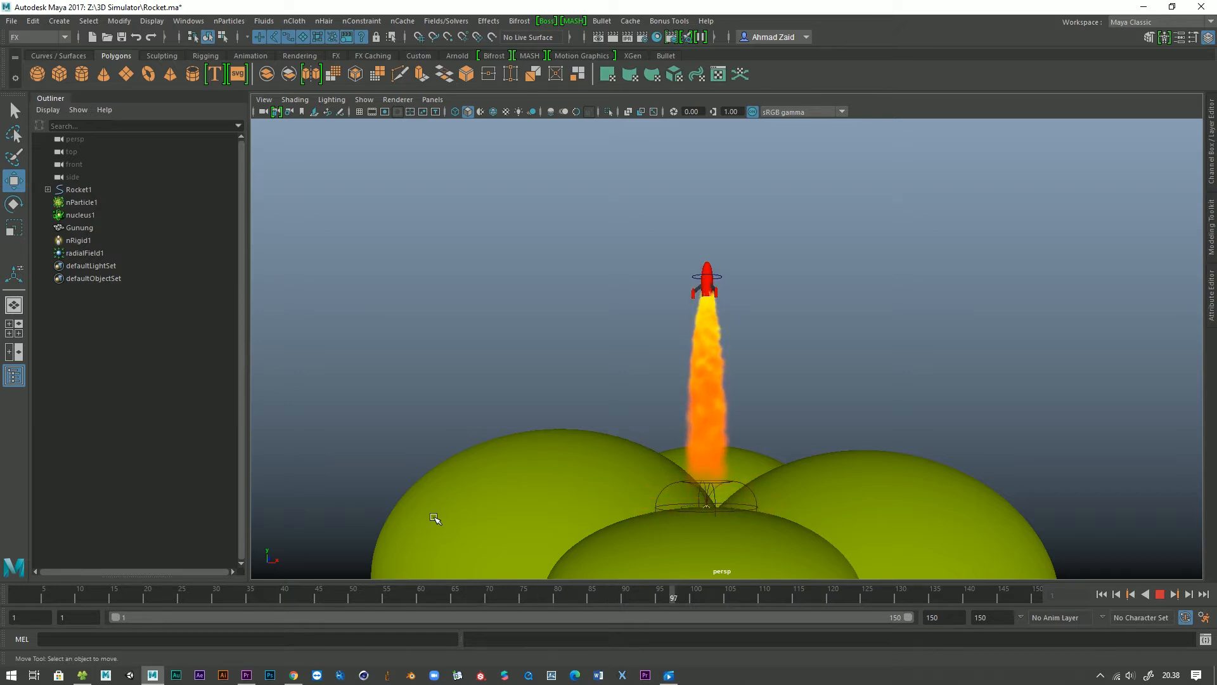
pyautogui.moveTo(723, 504)
pyautogui.keyDown('alt'); pyautogui.mouseDown()
pyautogui.moveTo(705, 508)
pyautogui.moveTo(745, 504)
pyautogui.moveTo(617, 505)
pyautogui.moveTo(672, 493)
pyautogui.moveTo(761, 505)
pyautogui.moveTo(679, 502)
pyautogui.moveTo(725, 507)
pyautogui.mouseUp(); pyautogui.keyUp('alt')
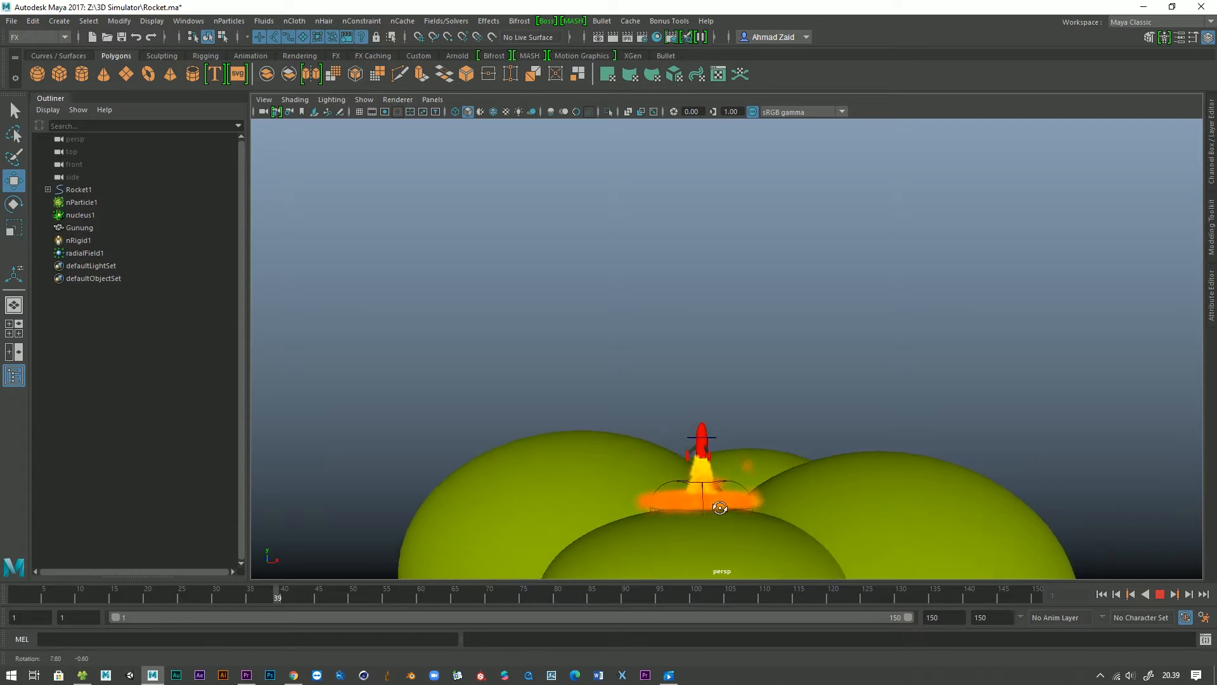
pyautogui.keyDown('alt'); pyautogui.moveTo(712, 524); pyautogui.dragTo(701, 465, button='middle'); pyautogui.keyUp('alt')
pyautogui.keyDown('alt'); pyautogui.moveTo(702, 465); pyautogui.dragTo(692, 561, button='right'); pyautogui.keyUp('alt')
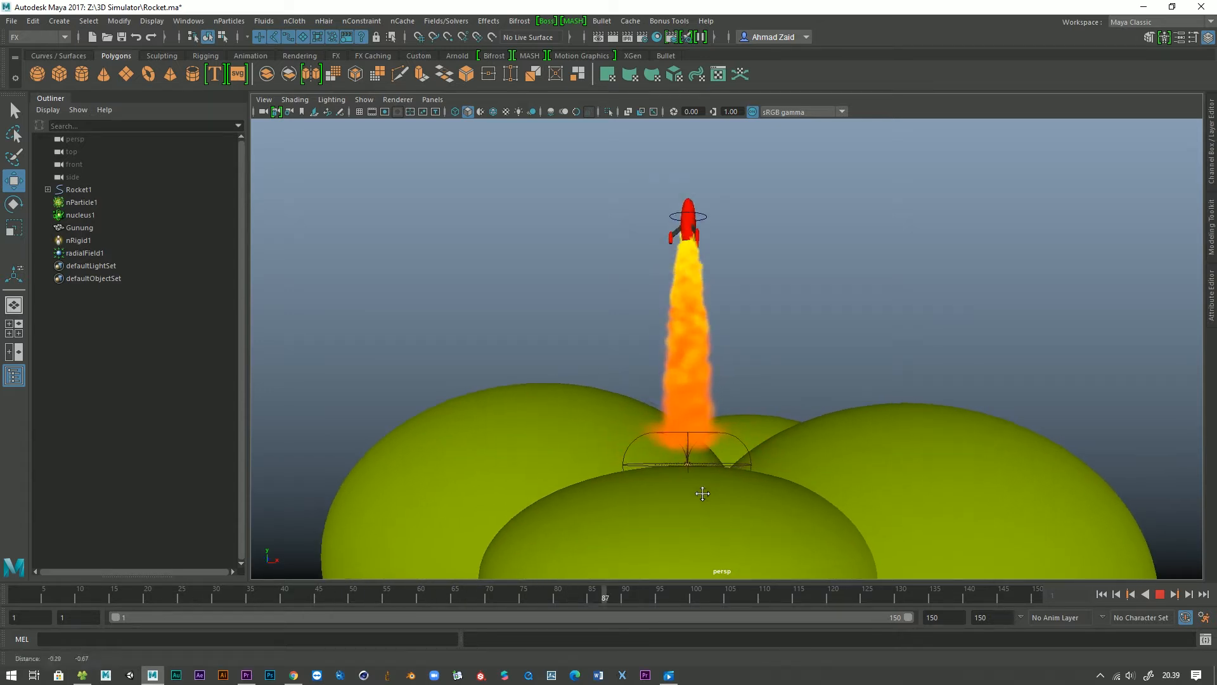
pyautogui.moveTo(702, 492)
pyautogui.keyDown('alt'); pyautogui.mouseDown()
pyautogui.moveTo(728, 492)
pyautogui.moveTo(687, 522)
pyautogui.moveTo(691, 477)
pyautogui.mouseUp(); pyautogui.keyUp('alt')
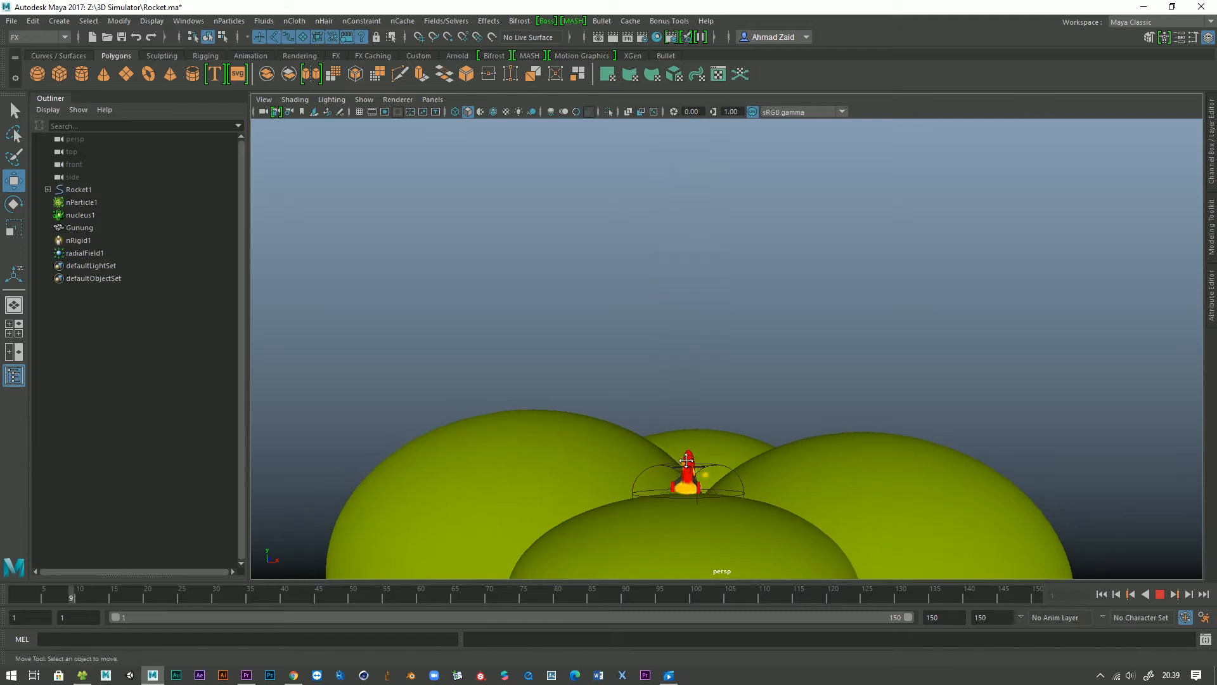
pyautogui.click(1160, 595)
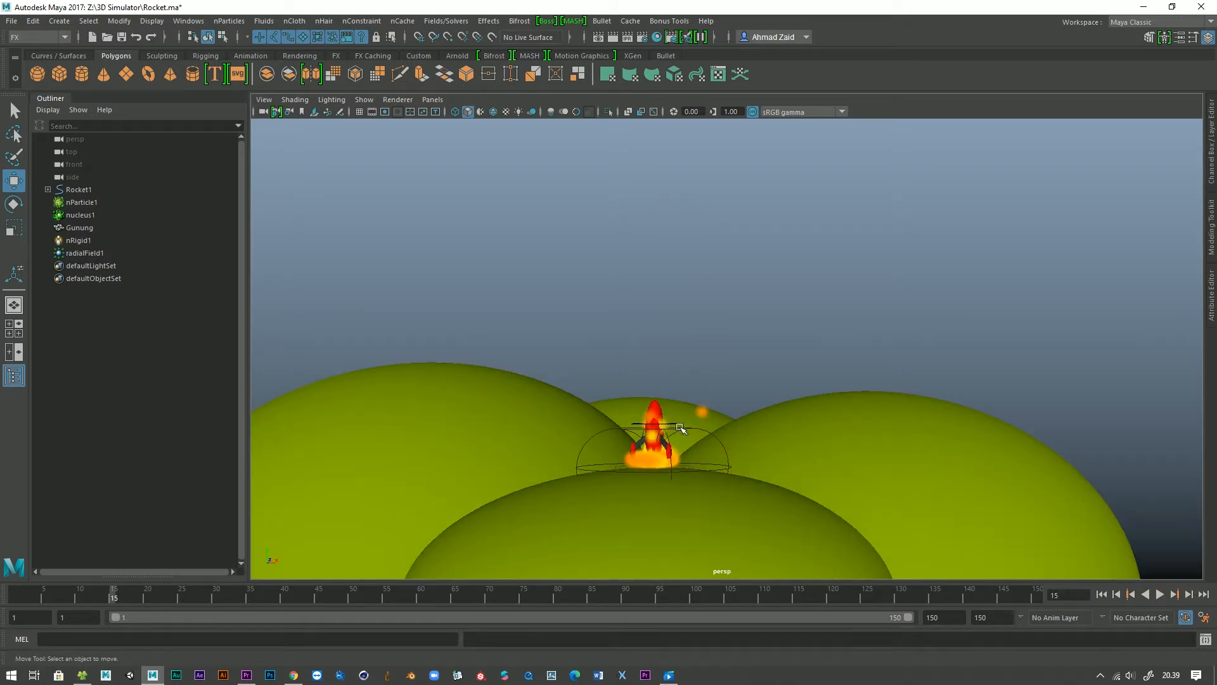
pyautogui.keyDown('alt'); pyautogui.moveTo(712, 409); pyautogui.dragTo(939, 526); pyautogui.keyUp('alt')
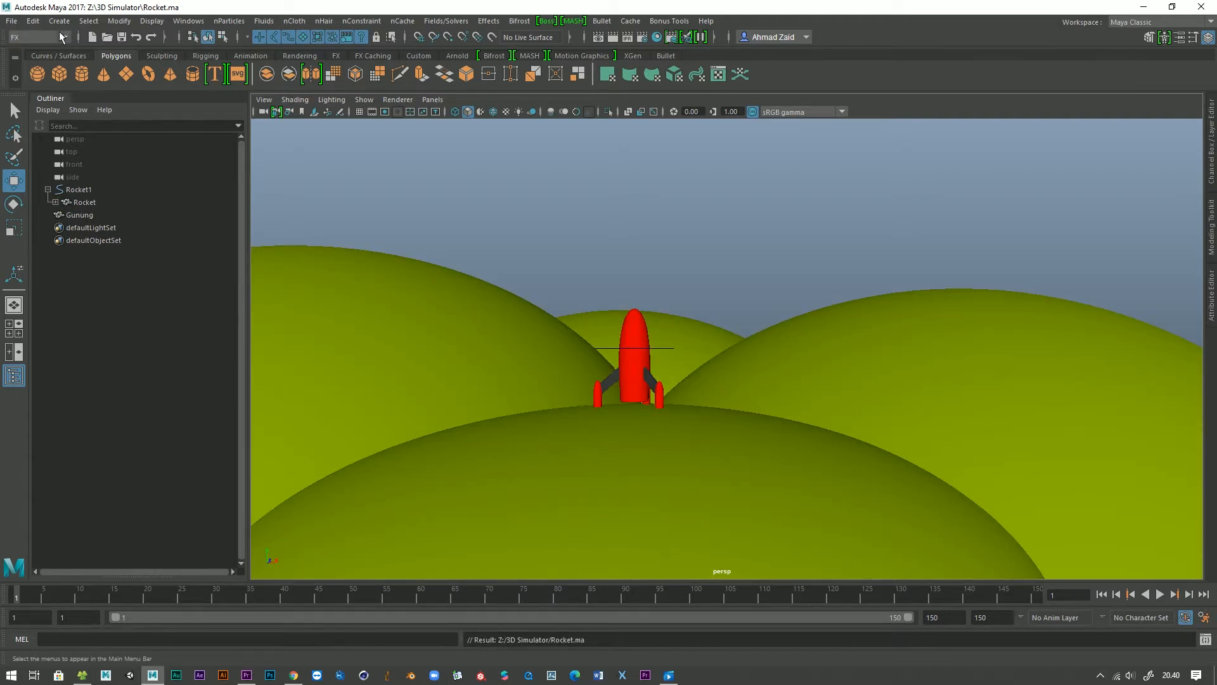
# Switch to the FX menu set and open the creation options for an nParticle emitter.
pyautogui.click(54, 36)
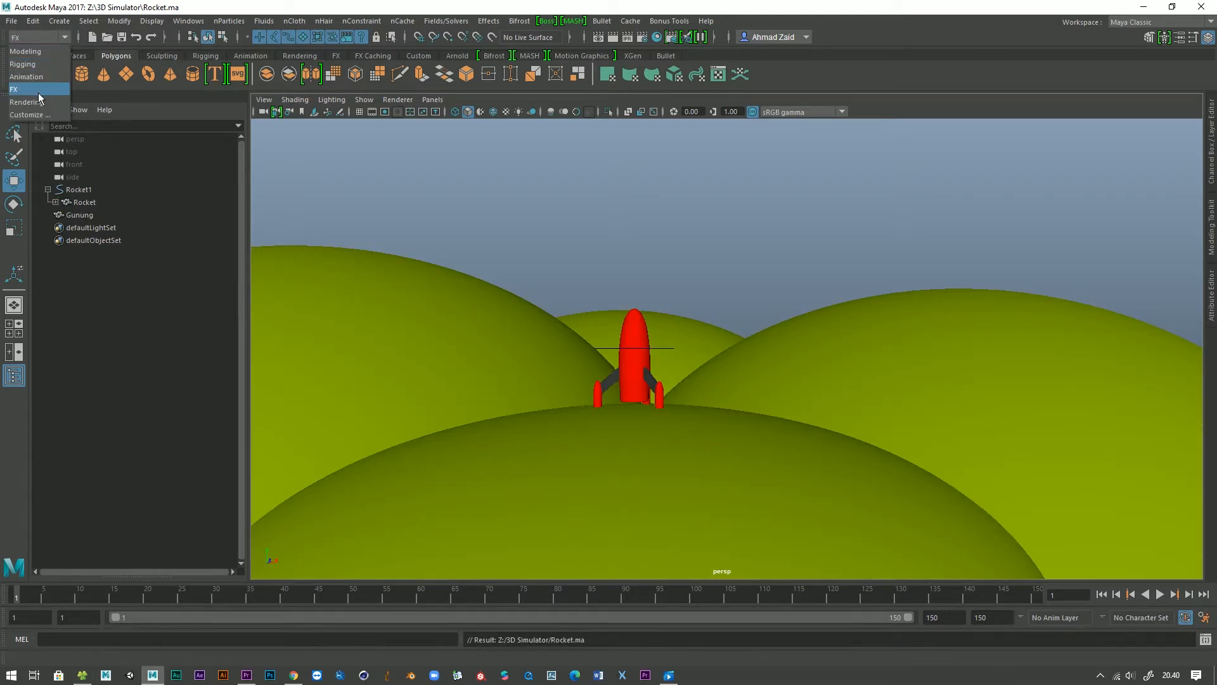
pyautogui.click(35, 93)
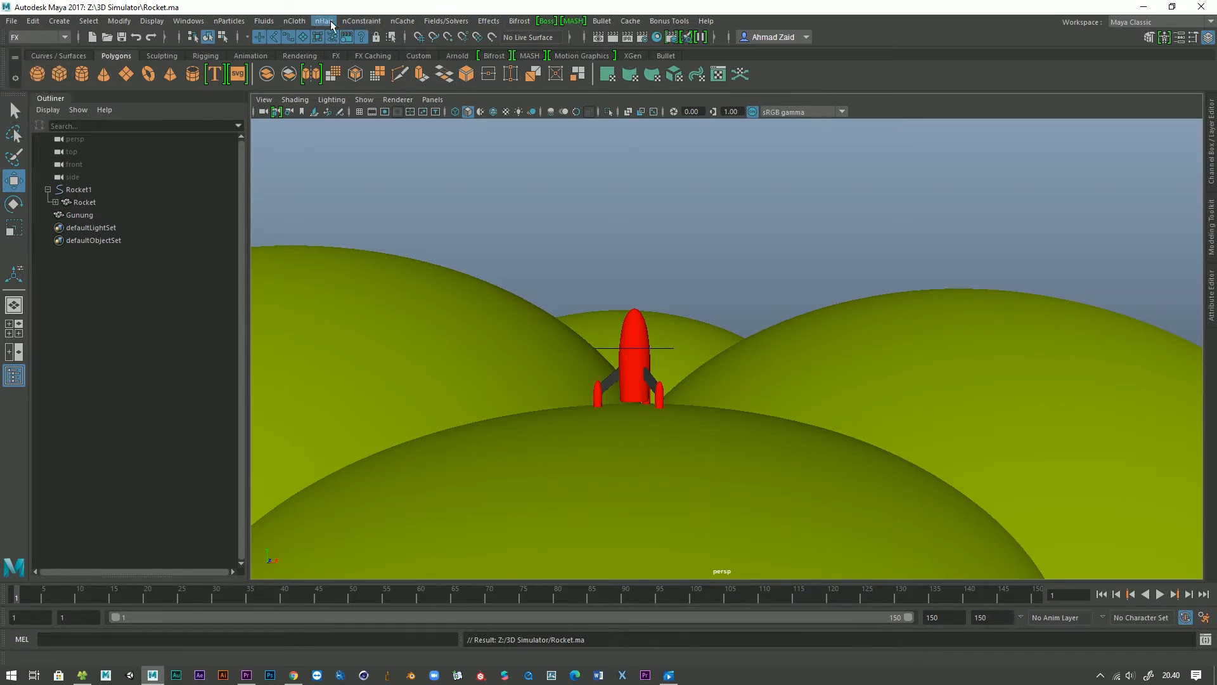
pyautogui.click(234, 23)
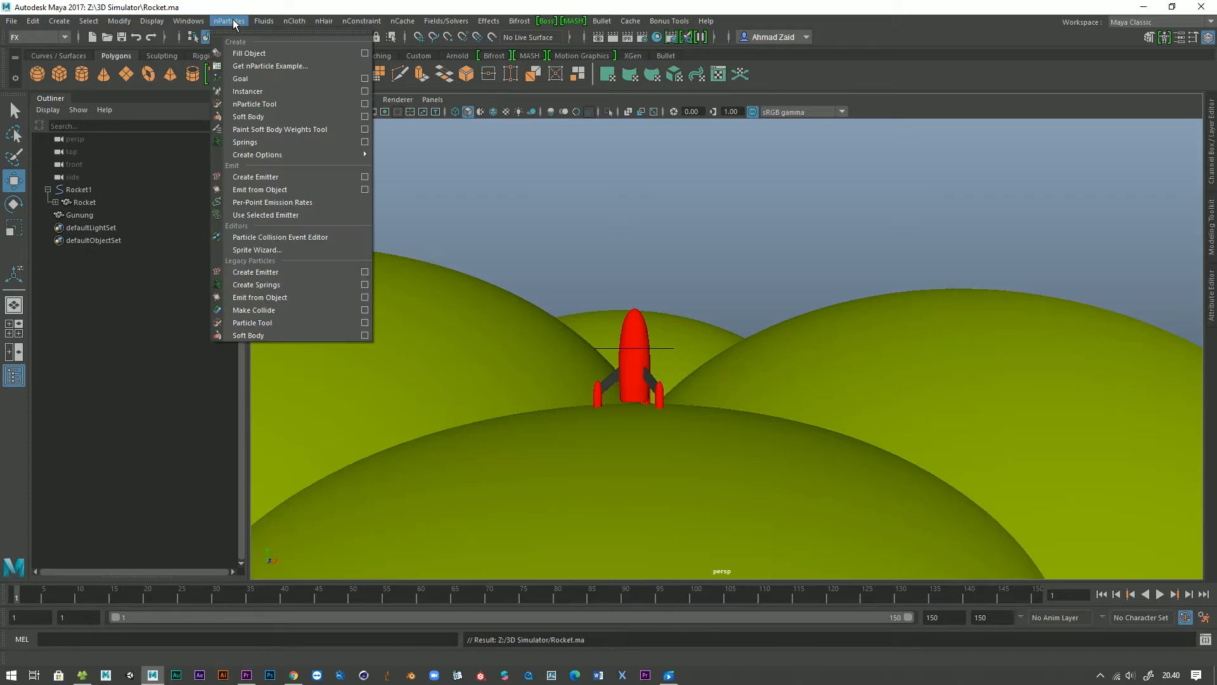
pyautogui.click(364, 177)
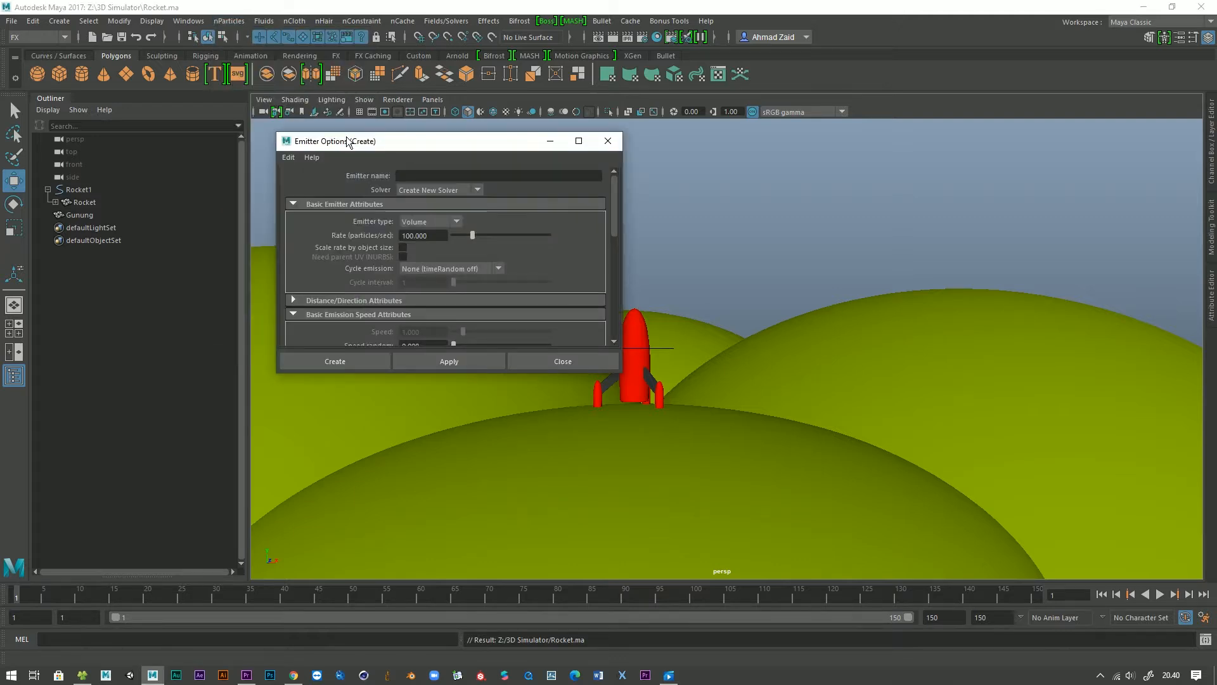
# Enlarge the emitter options window, reset its settings to defaults, and move it clear of the rocket with nothing selected.
pyautogui.moveTo(347, 141); pyautogui.dragTo(435, 154)
pyautogui.click(375, 170)
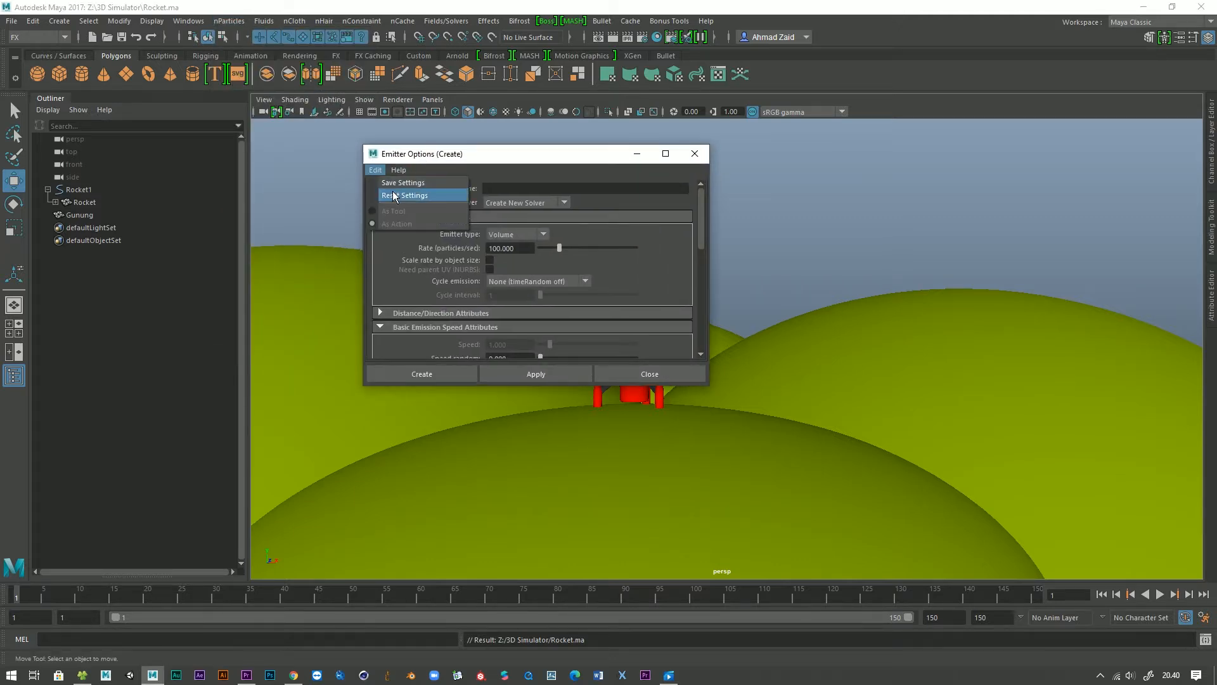
pyautogui.click(386, 156)
pyautogui.moveTo(386, 156); pyautogui.dragTo(353, 149)
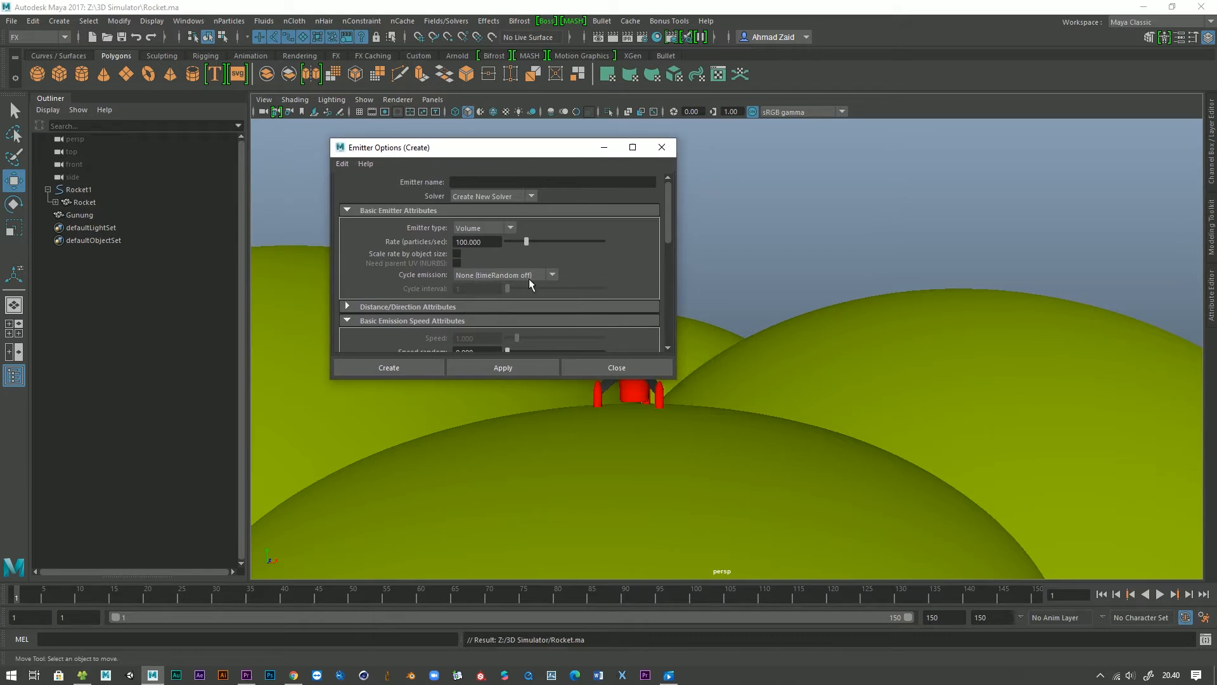
pyautogui.click(678, 382)
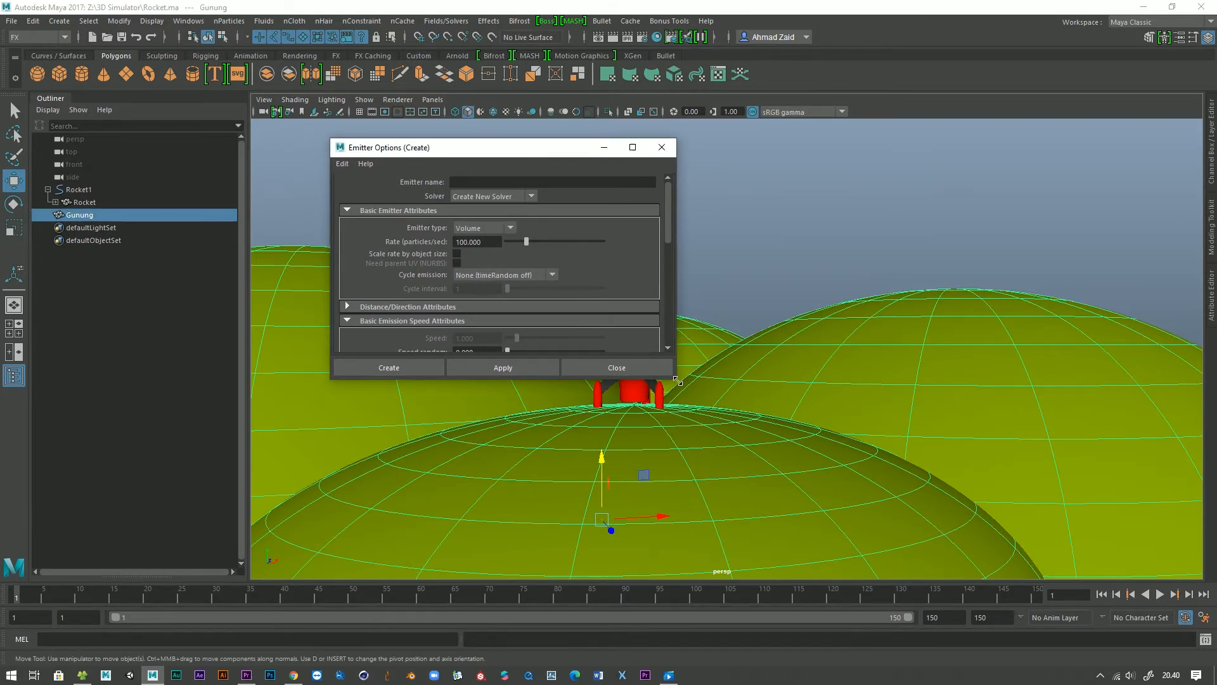
pyautogui.moveTo(677, 381); pyautogui.dragTo(766, 441)
pyautogui.click(341, 164)
pyautogui.click(365, 190)
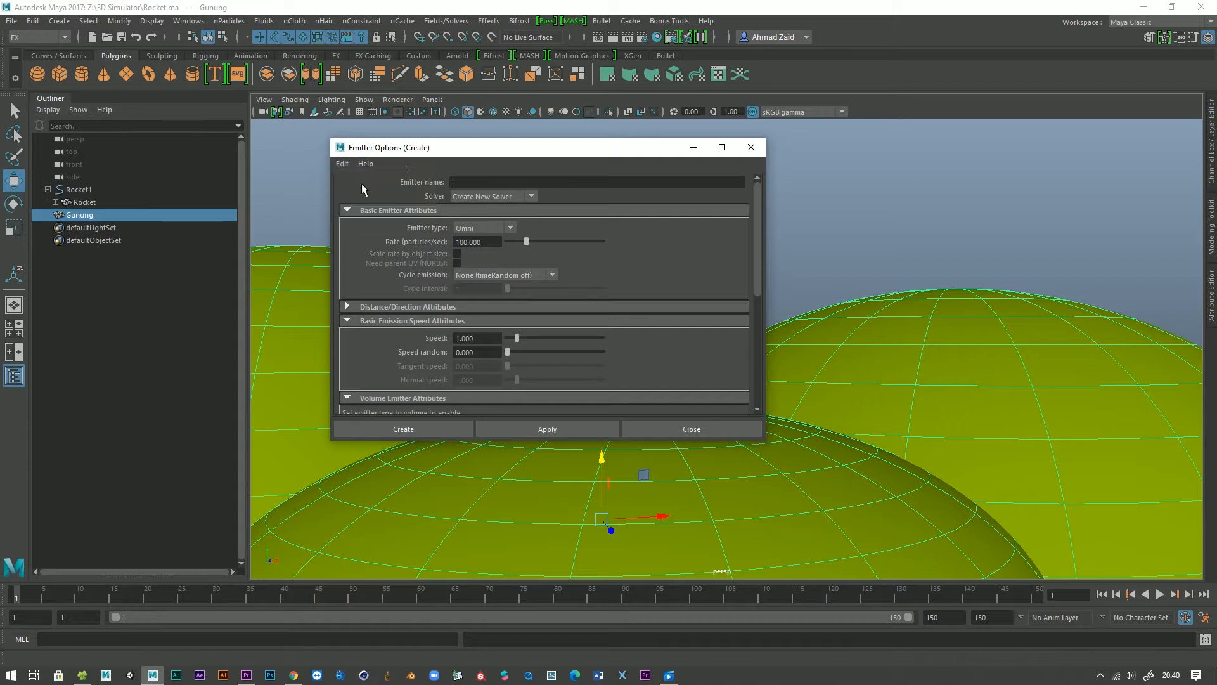
pyautogui.moveTo(417, 152); pyautogui.dragTo(732, 191)
pyautogui.click(546, 180)
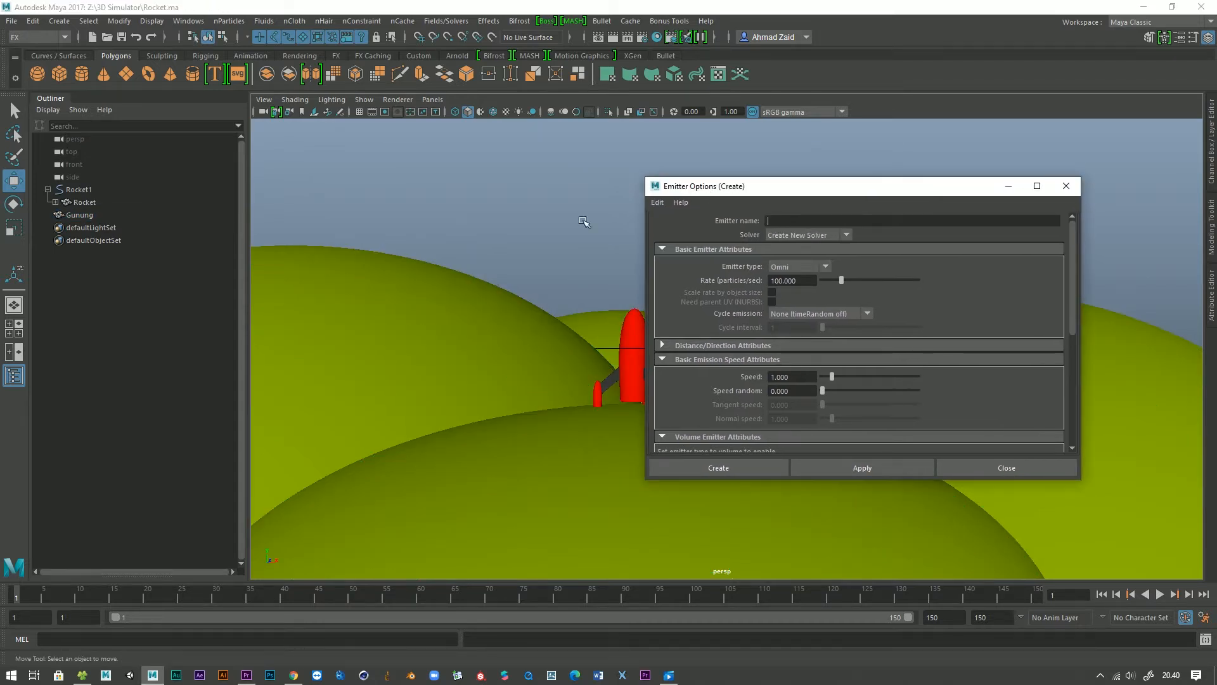
# Create an nParticle emitter of type Volume with a Cylinder volume shape.
pyautogui.keyDown('alt'); pyautogui.moveTo(427, 362); pyautogui.dragTo(356, 361); pyautogui.keyUp('alt')
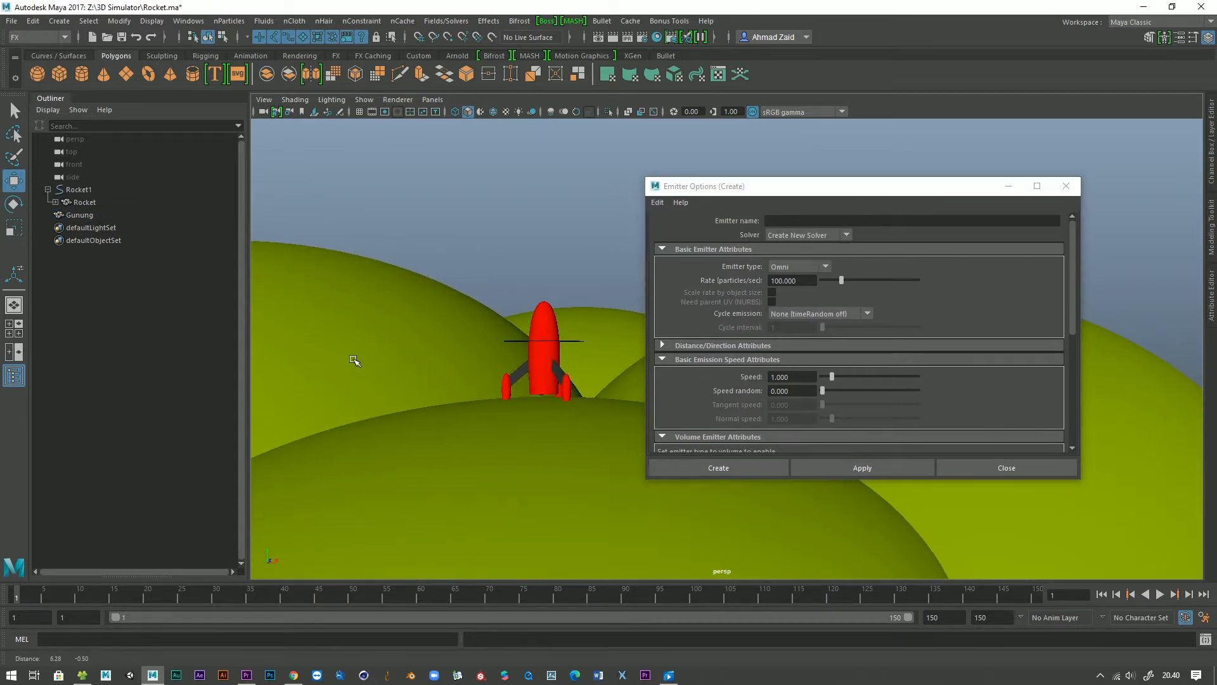
pyautogui.click(802, 268)
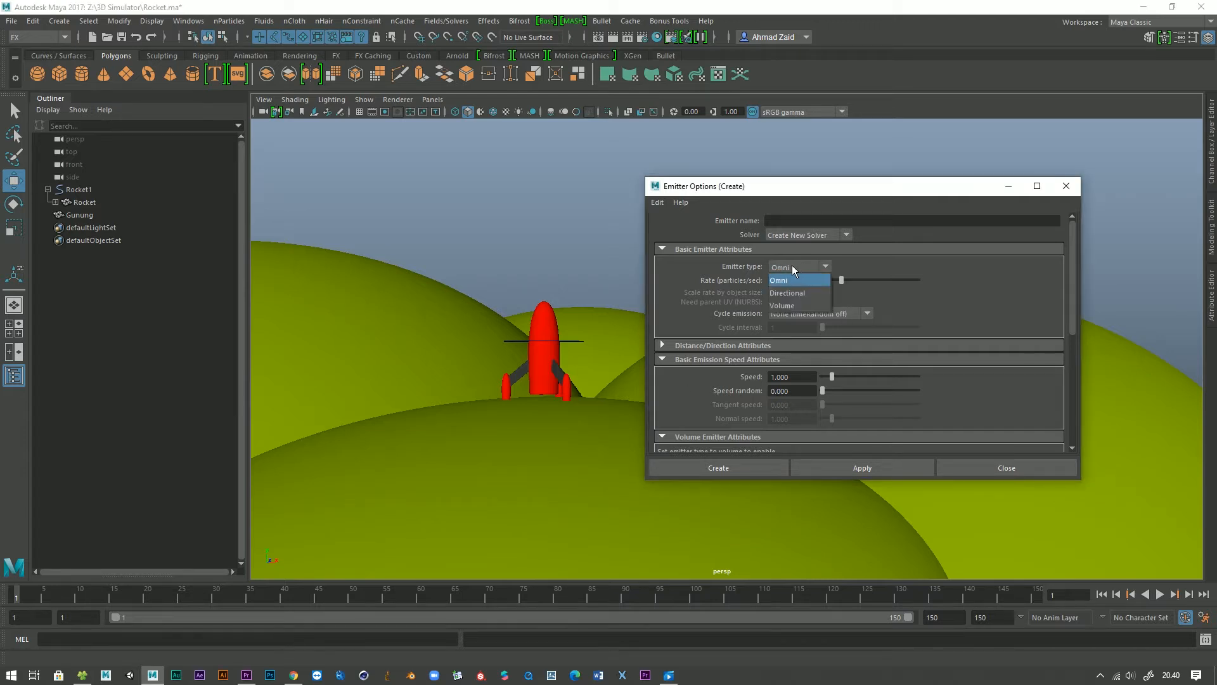
pyautogui.click(781, 306)
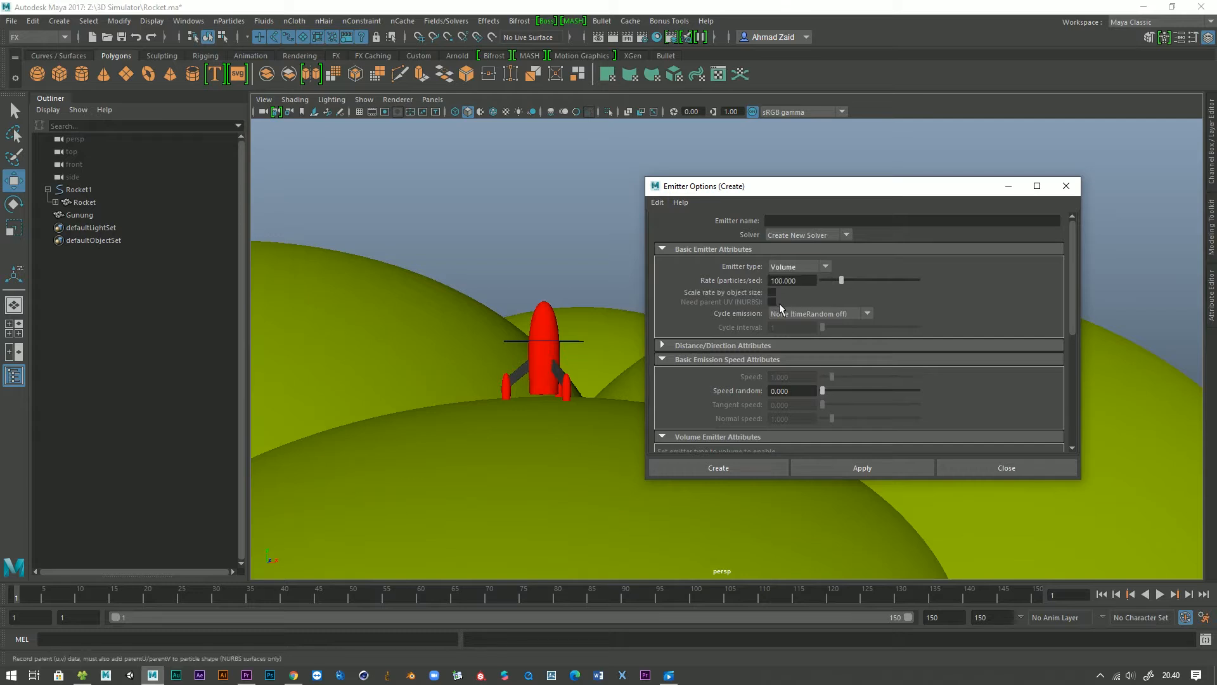
pyautogui.scroll(-3, 1034, 358)
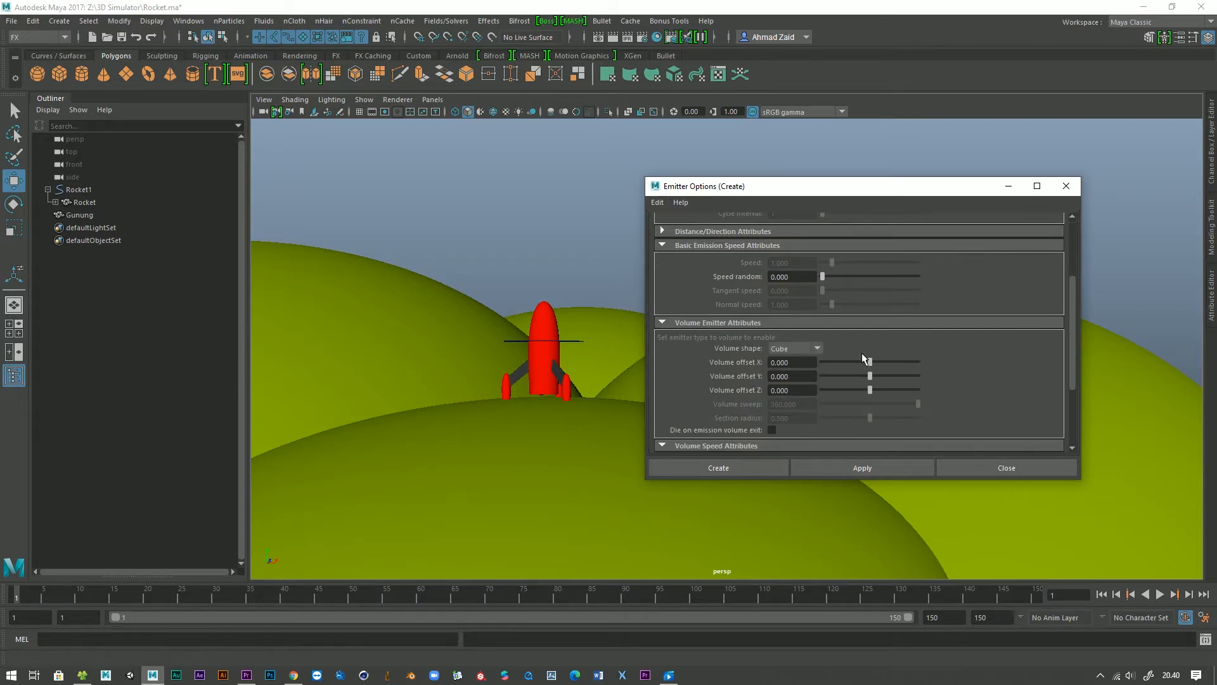
pyautogui.click(794, 348)
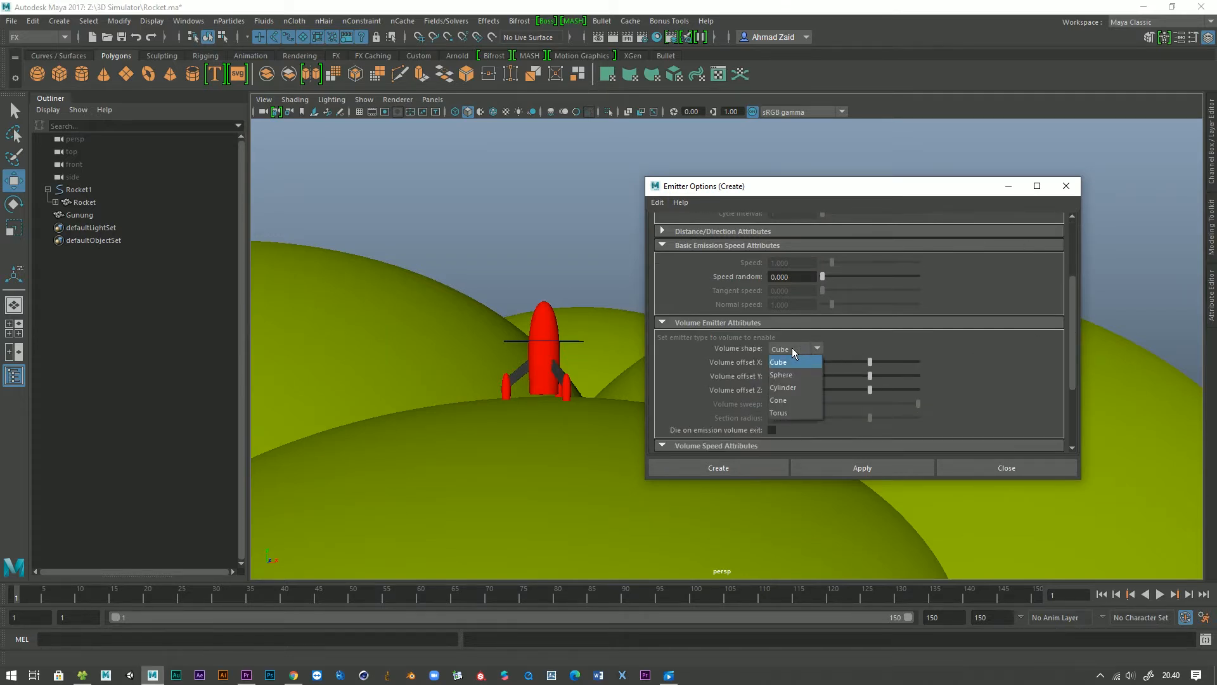
pyautogui.click(793, 391)
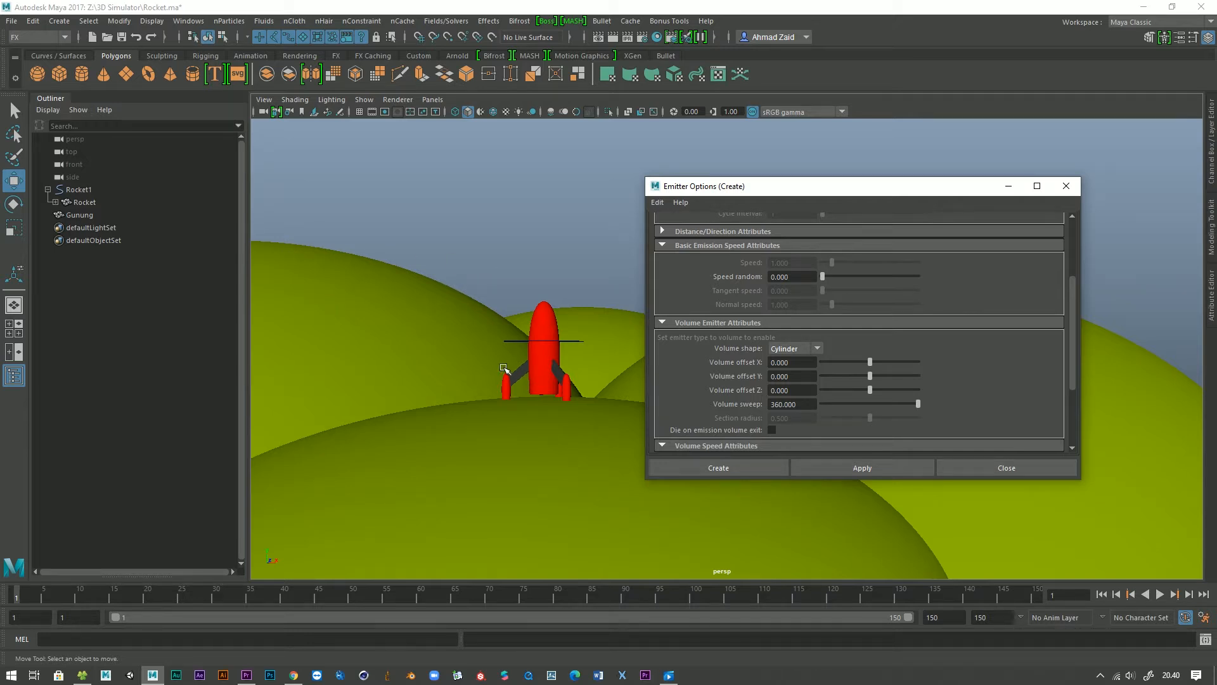
pyautogui.keyDown('alt'); pyautogui.moveTo(611, 402); pyautogui.dragTo(503, 400); pyautogui.keyUp('alt')
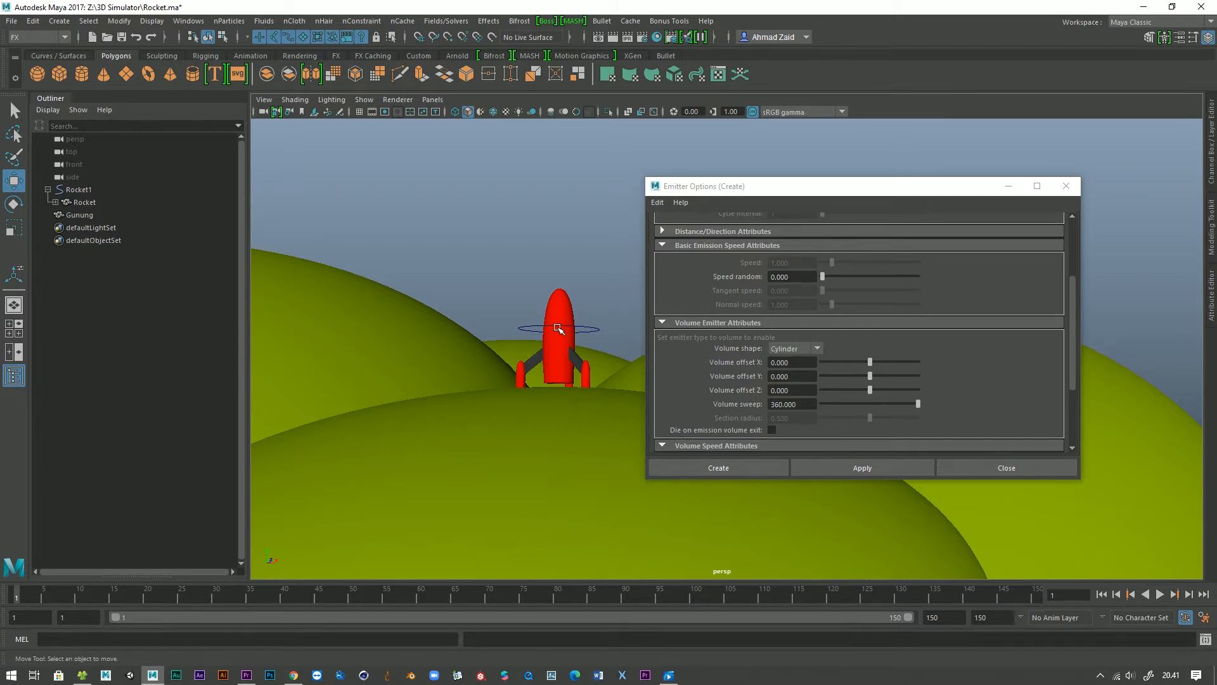
pyautogui.click(731, 469)
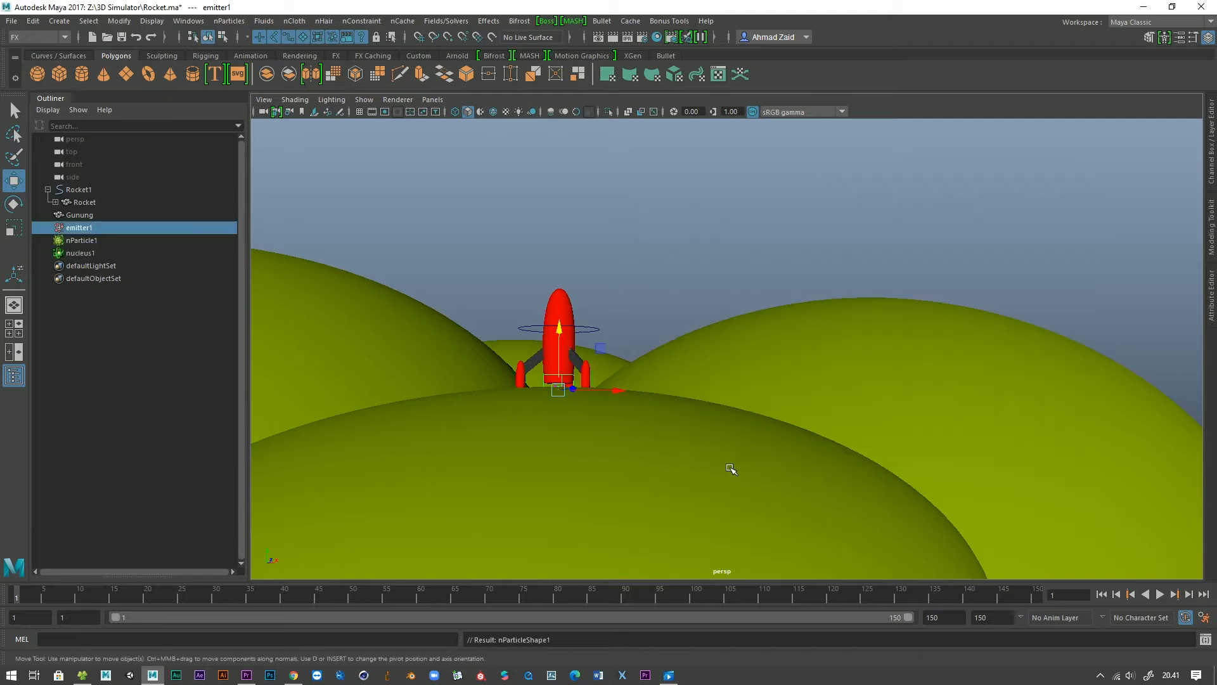
# Hide the Gunung hills so the emitter beneath the rocket is unobstructed.
pyautogui.scroll(6, 506, 407)
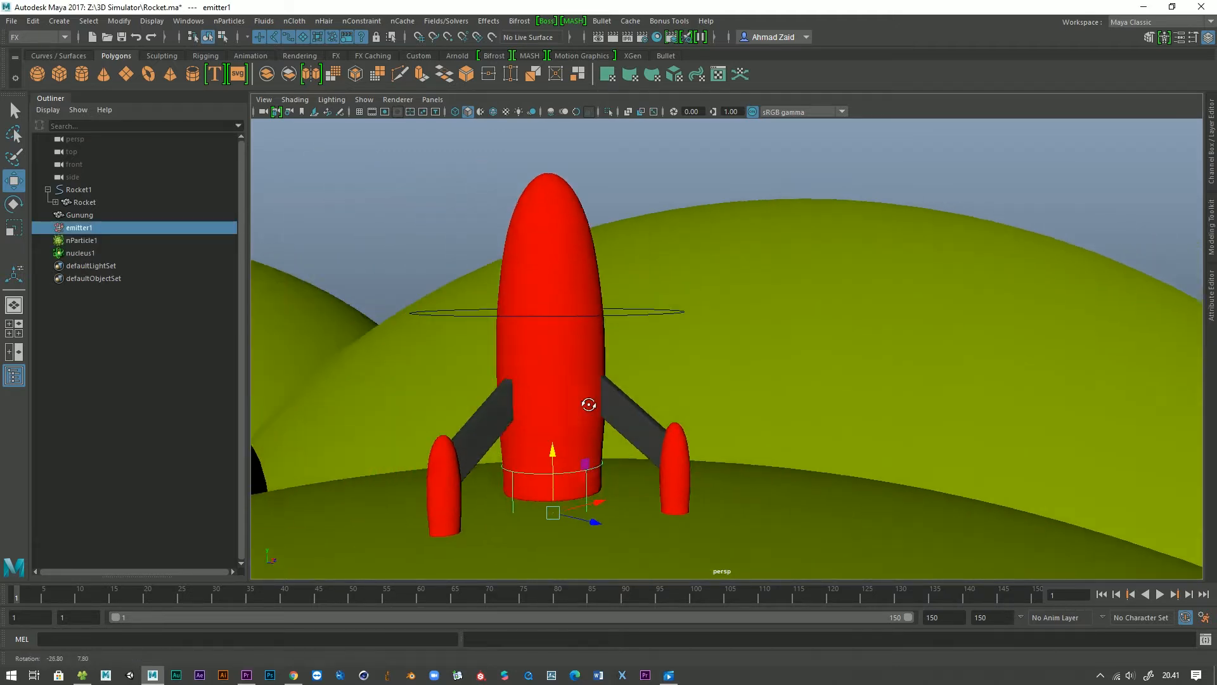
pyautogui.keyDown('alt'); pyautogui.moveTo(587, 402); pyautogui.dragTo(567, 371, button='middle'); pyautogui.keyUp('alt')
pyautogui.keyDown('alt'); pyautogui.moveTo(567, 371); pyautogui.dragTo(657, 430); pyautogui.keyUp('alt')
pyautogui.scroll(5, 657, 430)
pyautogui.keyDown('alt'); pyautogui.moveTo(450, 392); pyautogui.dragTo(638, 417); pyautogui.keyUp('alt')
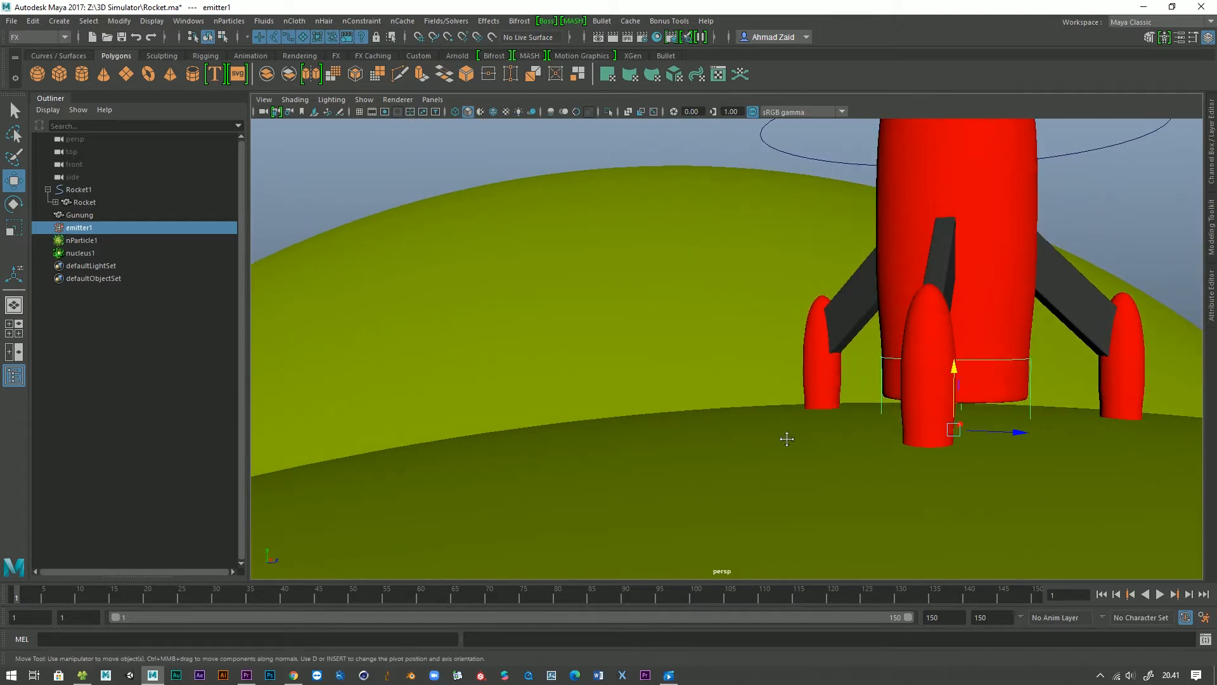
pyautogui.scroll(-5, 620, 386)
pyautogui.click(607, 422)
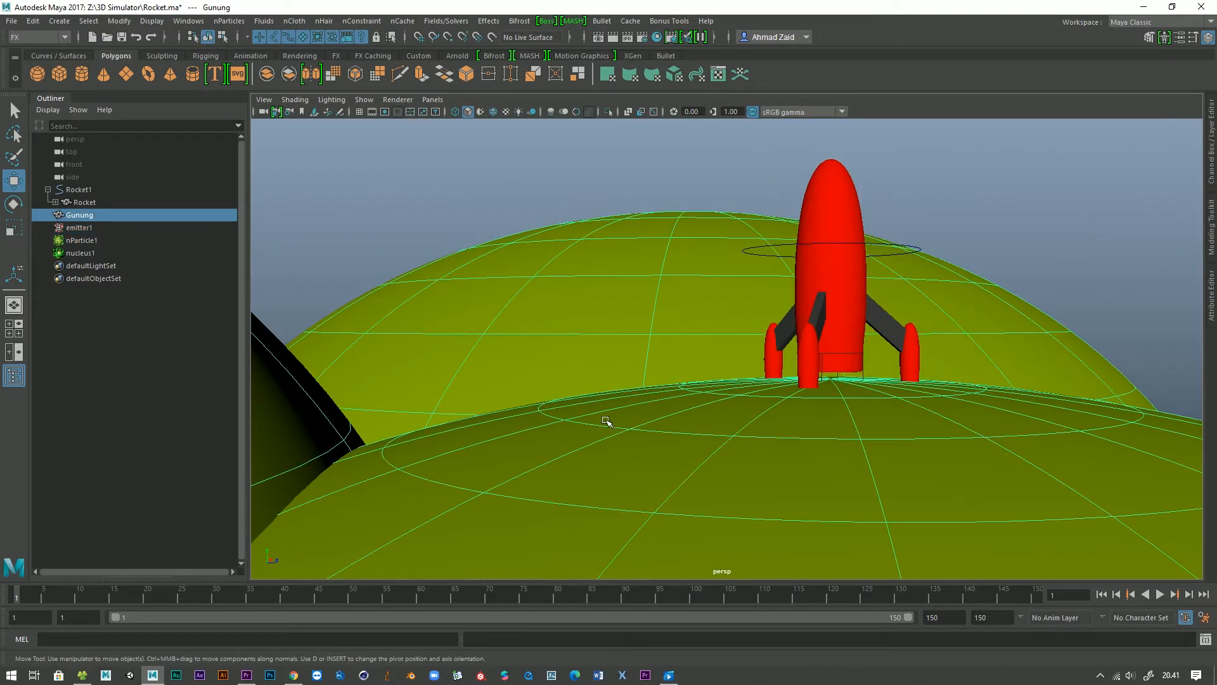
pyautogui.press('h')
pyautogui.press('h')
pyautogui.scroll(-5, 610, 411)
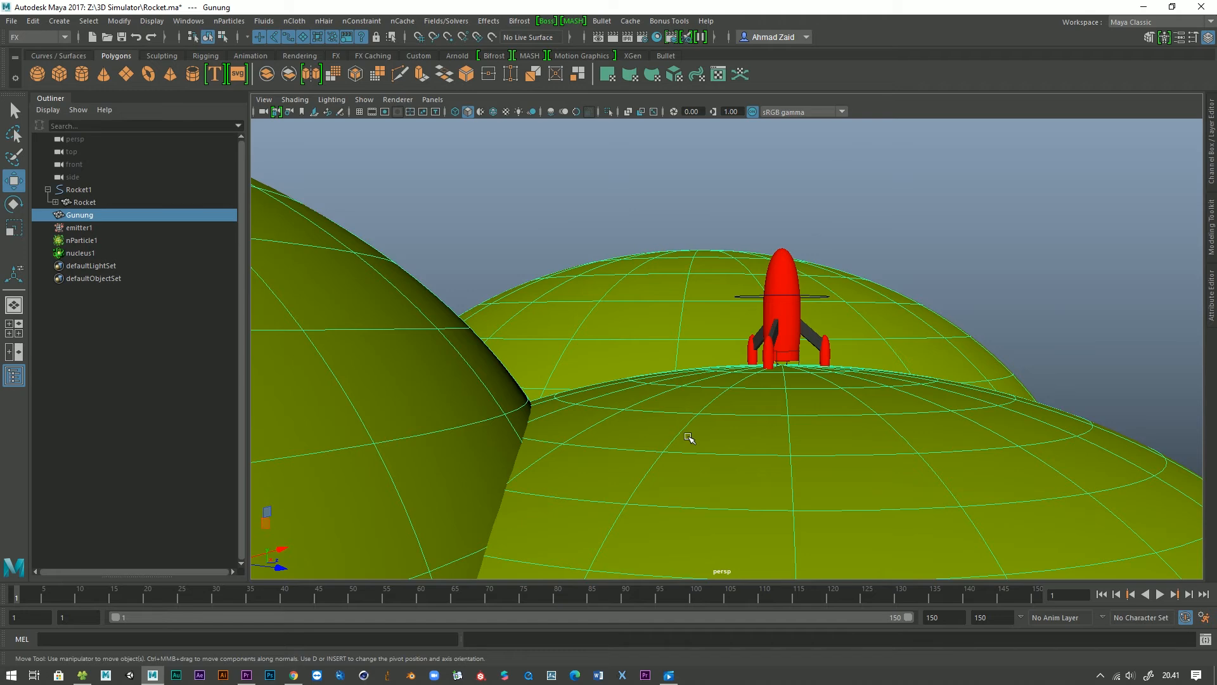
pyautogui.keyDown('alt'); pyautogui.moveTo(689, 437); pyautogui.dragTo(579, 442); pyautogui.keyUp('alt')
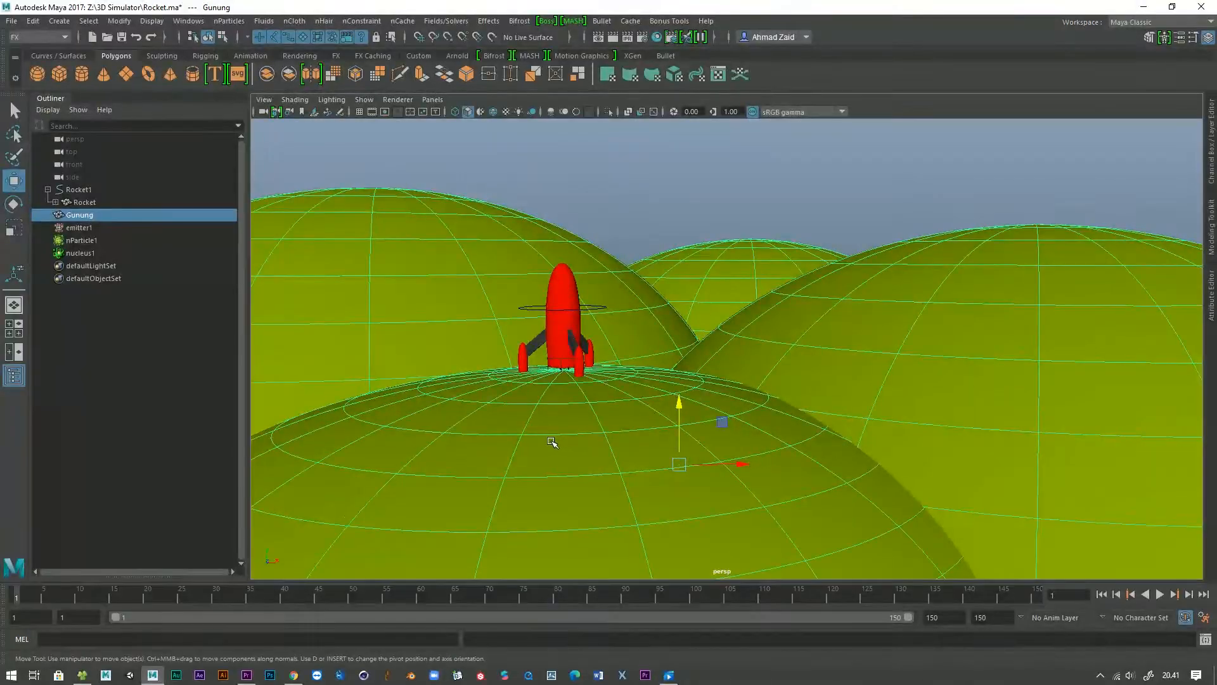
pyautogui.press('h')
# Select the cylinder emitter under the rocket, play the particle simulation to check the emission, and return to the first frame.
pyautogui.scroll(8, 692, 412)
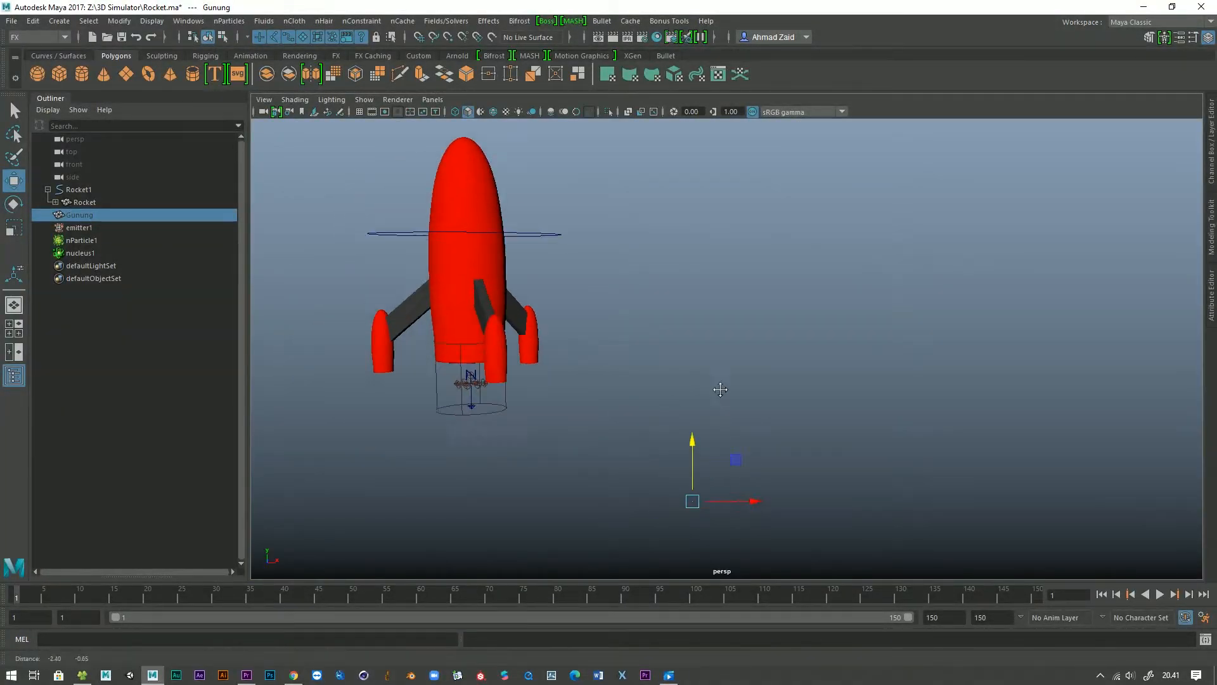
pyautogui.moveTo(706, 394)
pyautogui.keyDown('alt'); pyautogui.mouseDown()
pyautogui.moveTo(745, 386)
pyautogui.moveTo(721, 390)
pyautogui.mouseUp(); pyautogui.keyUp('alt')
pyautogui.scroll(4, 708, 393)
pyautogui.click(673, 396)
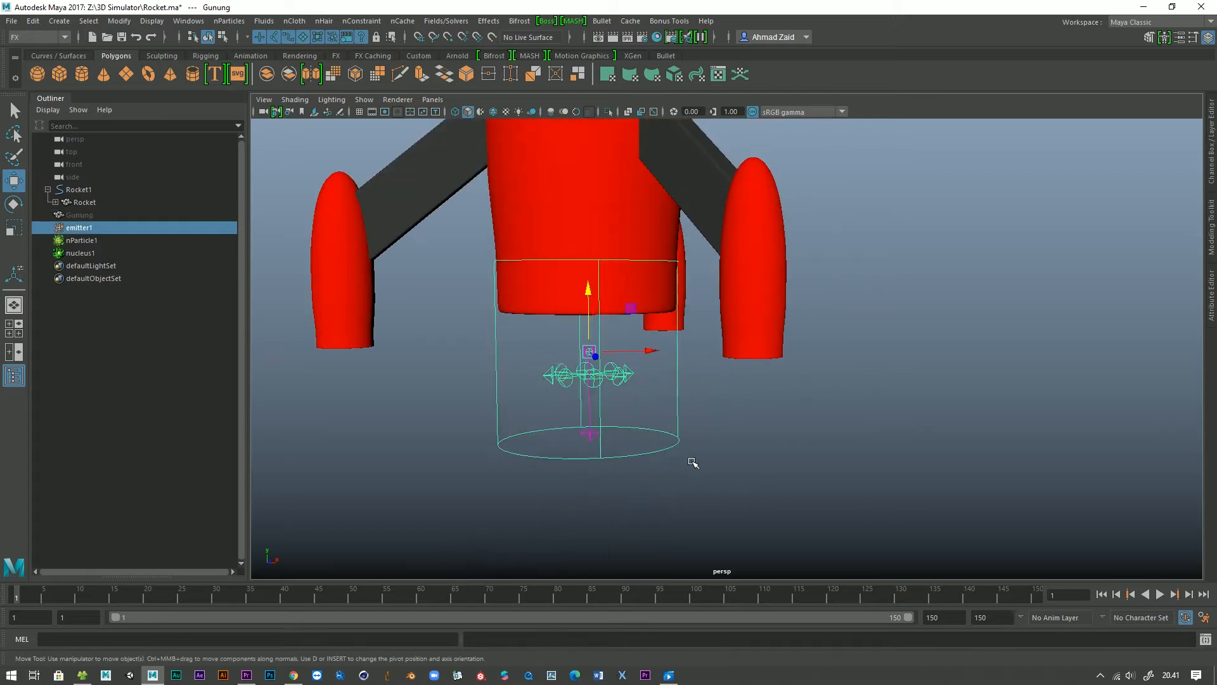
pyautogui.keyDown('alt'); pyautogui.moveTo(693, 456); pyautogui.dragTo(699, 449); pyautogui.keyUp('alt')
pyautogui.click(1160, 594)
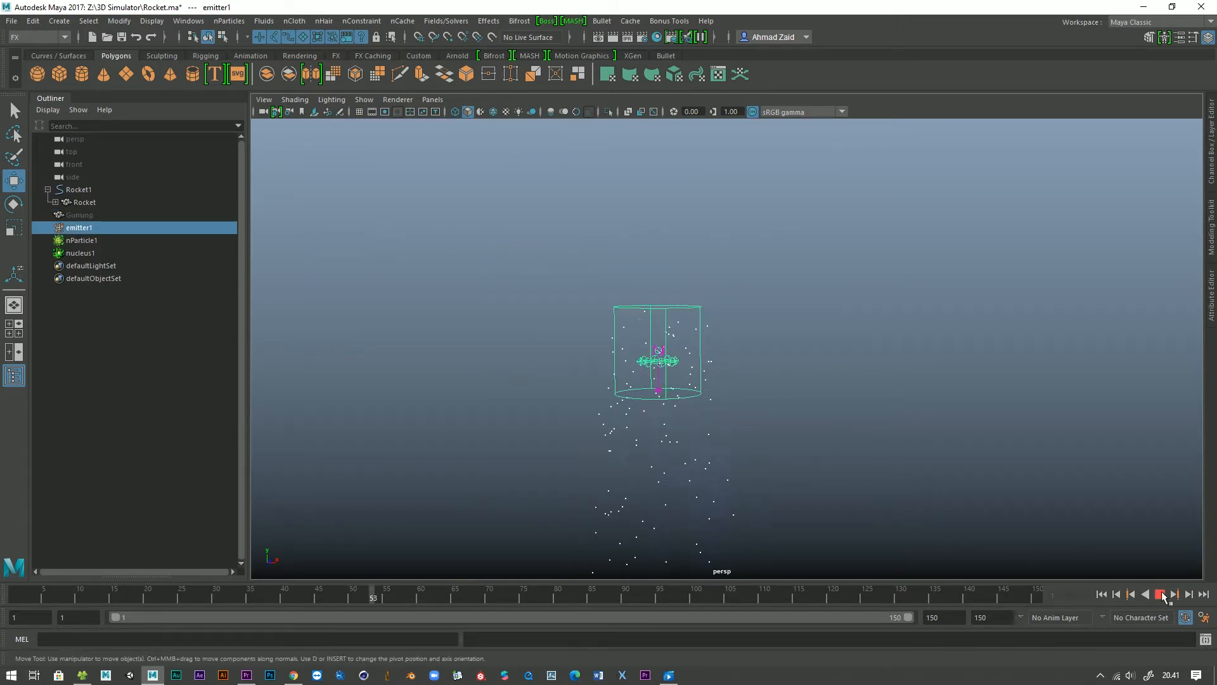
pyautogui.click(1161, 594)
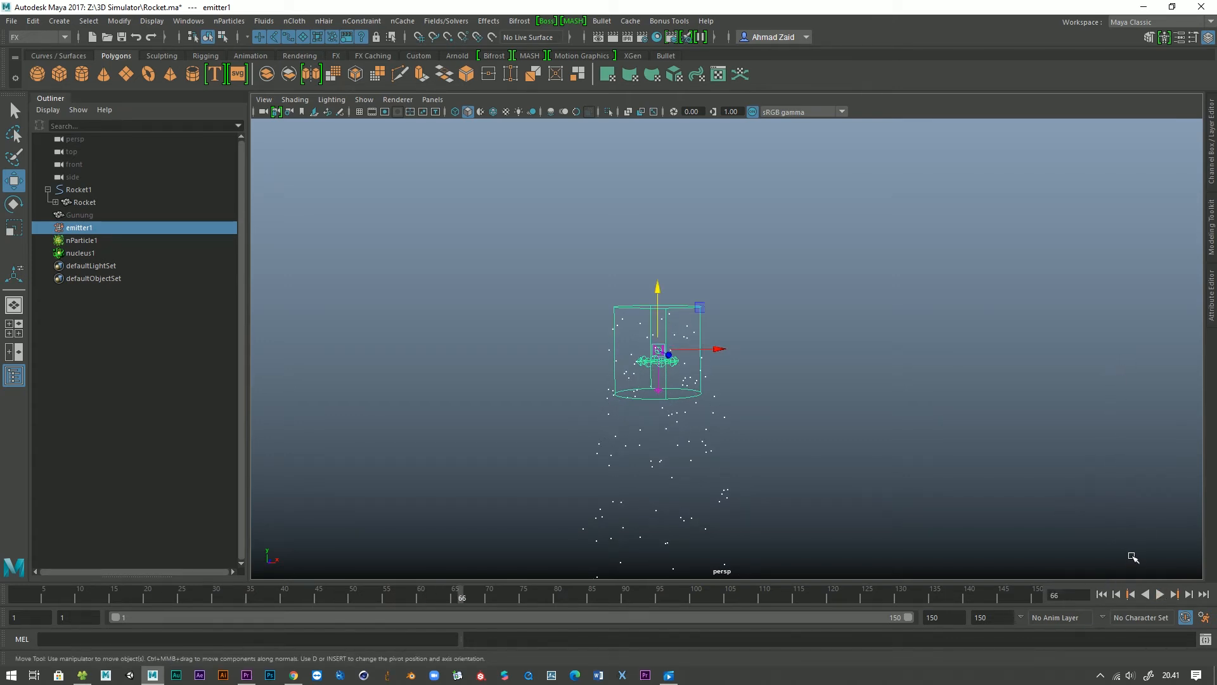
pyautogui.click(1104, 594)
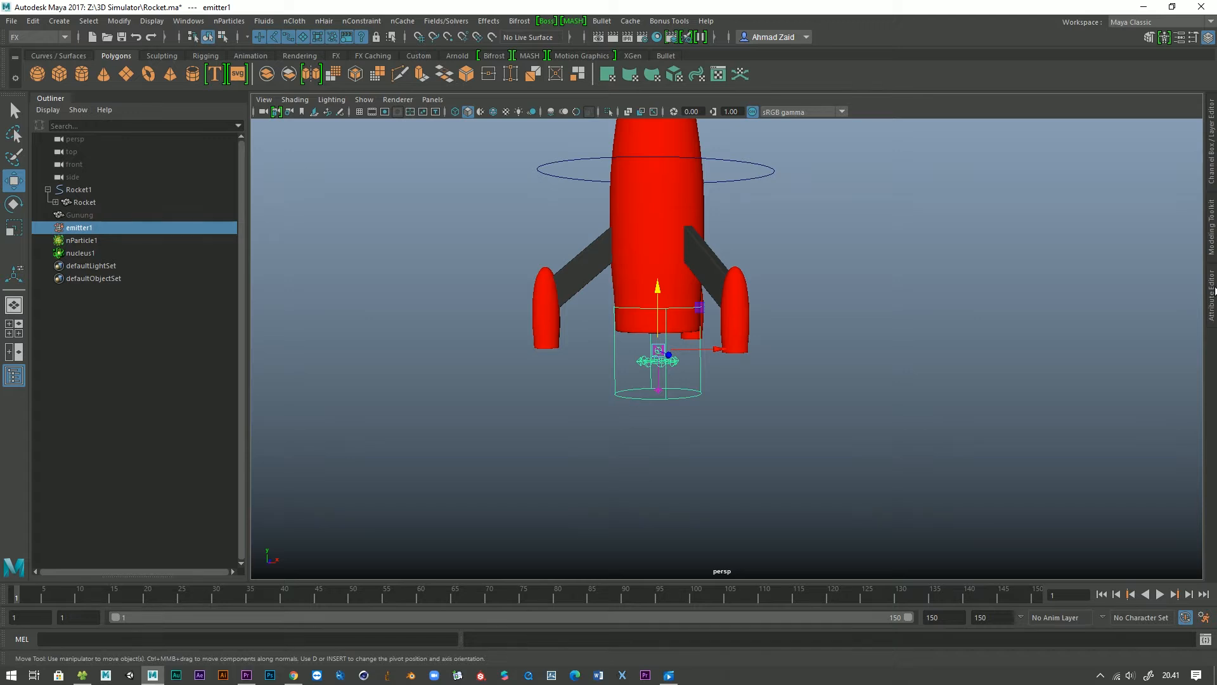
# Display the attributes of the cylinder emitter beneath the rocket for editing.
pyautogui.click(1212, 292)
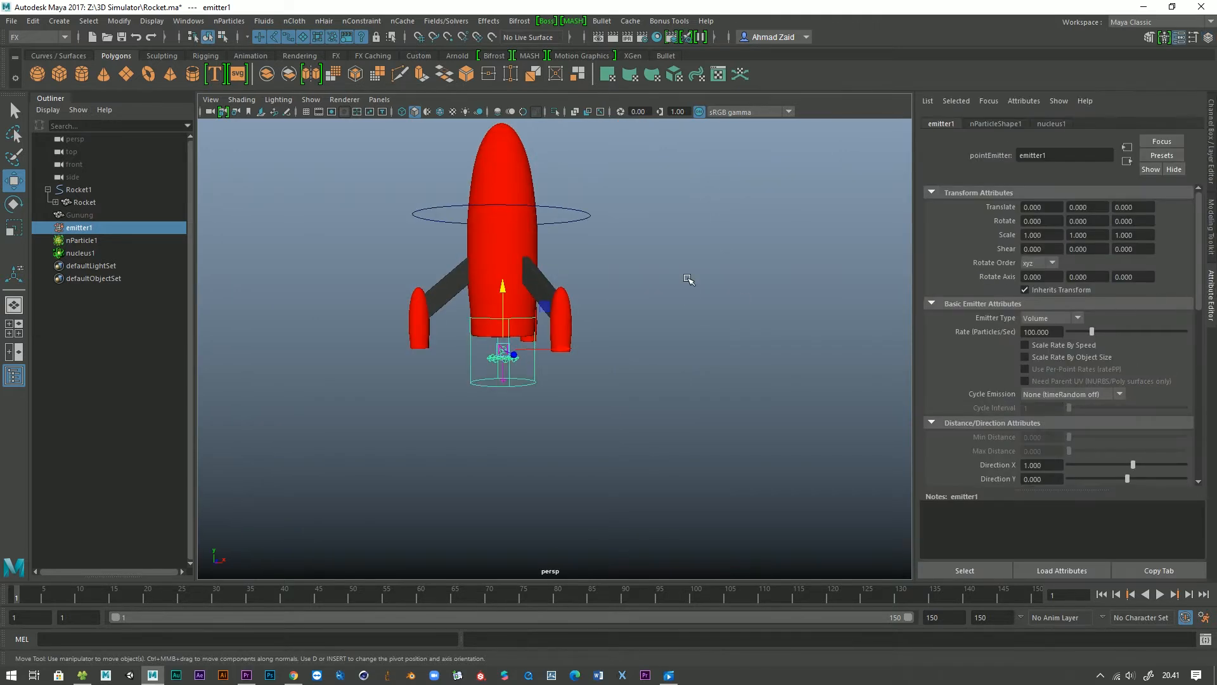
pyautogui.scroll(4, 689, 279)
pyautogui.scroll(4, 518, 440)
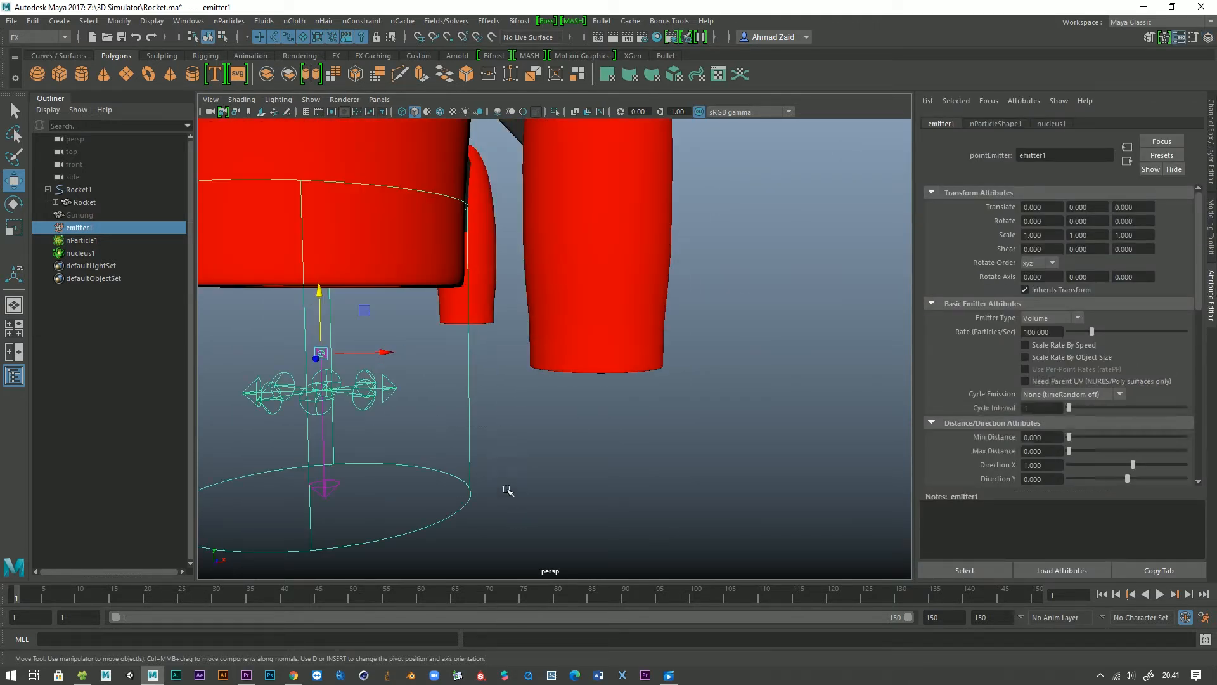
pyautogui.scroll(-4, 507, 473)
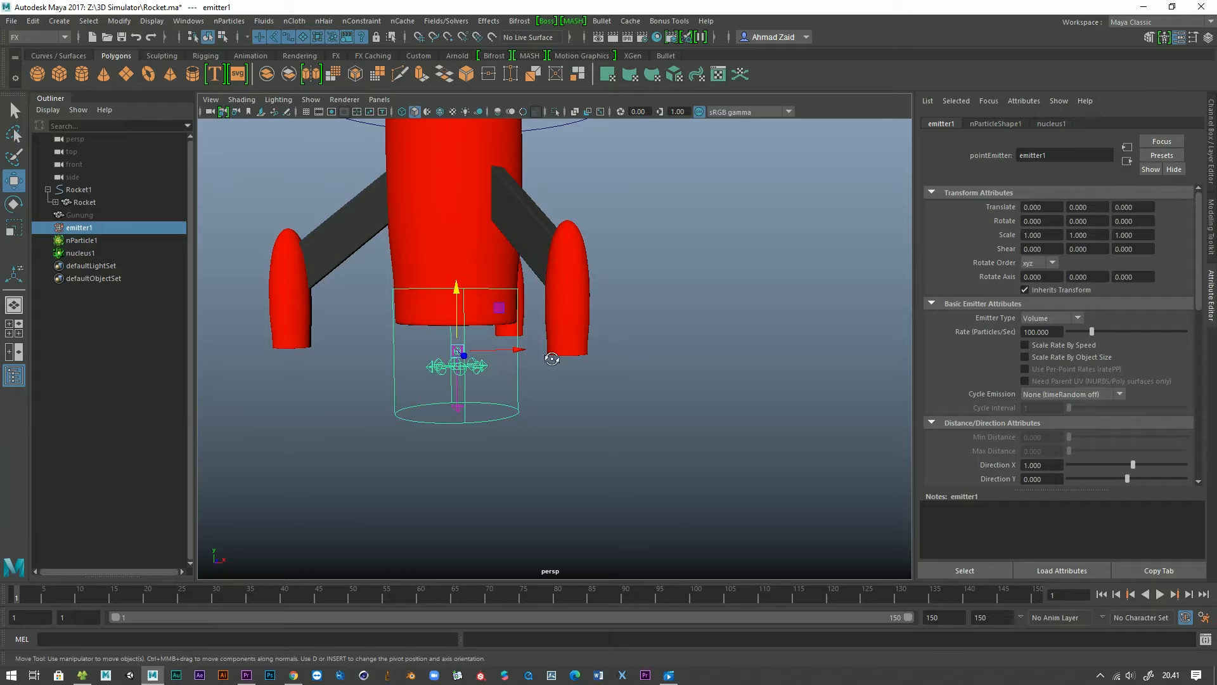
pyautogui.keyDown('alt'); pyautogui.moveTo(558, 348); pyautogui.dragTo(638, 378); pyautogui.keyUp('alt')
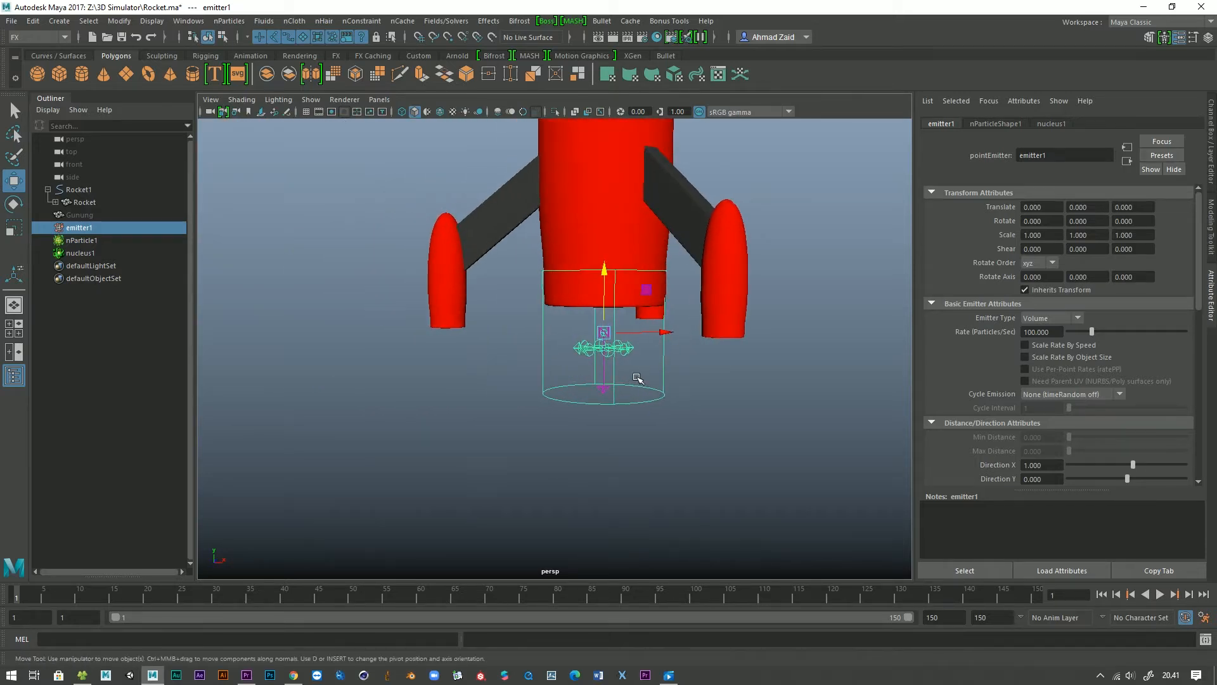
pyautogui.keyDown('alt'); pyautogui.moveTo(637, 378); pyautogui.dragTo(601, 388, button='middle'); pyautogui.keyUp('alt')
pyautogui.scroll(2, 602, 387)
# Undo a trial upward move of the emitter and set its Translate Y to 0.4 instead.
pyautogui.moveTo(590, 294); pyautogui.dragTo(573, 239)
pyautogui.hotkey('ctrl', 'z')
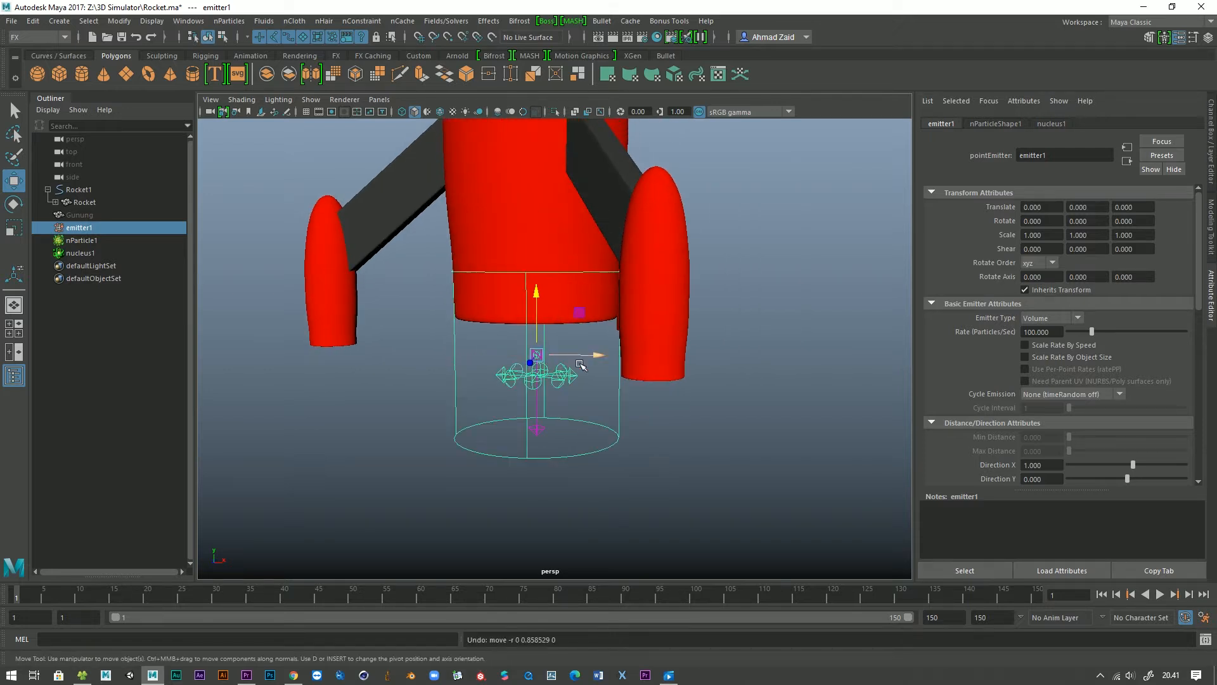
pyautogui.keyDown('alt'); pyautogui.moveTo(581, 365); pyautogui.dragTo(667, 381); pyautogui.keyUp('alt')
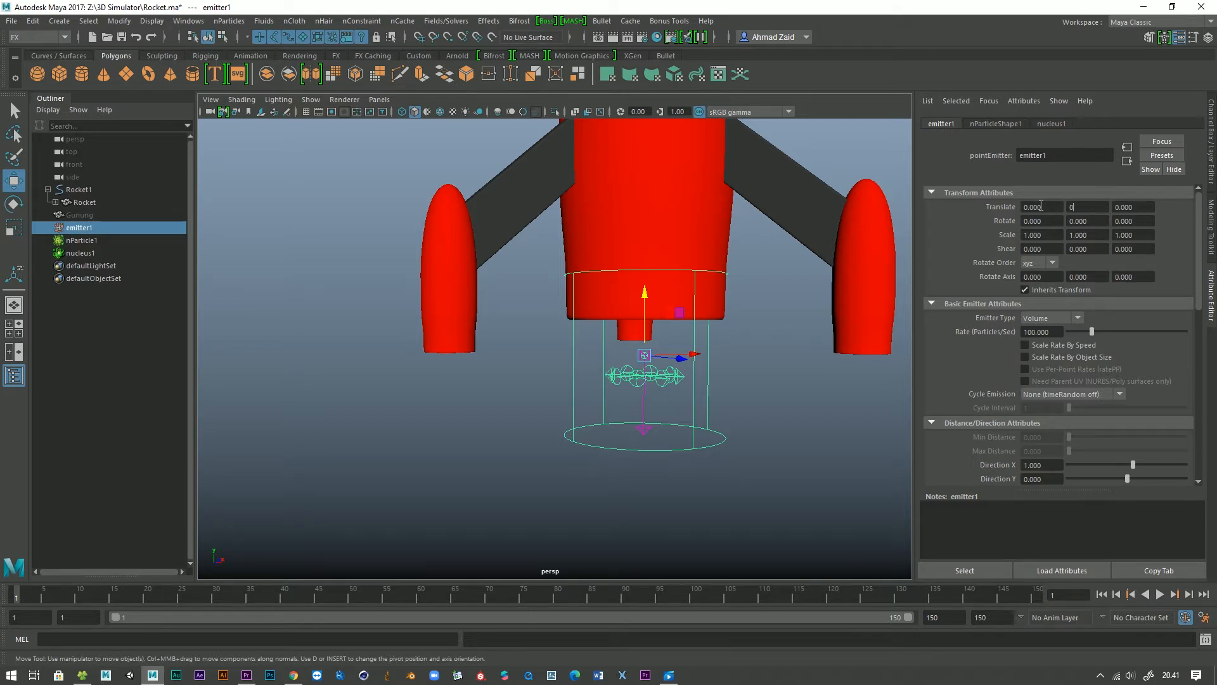
pyautogui.write('4')
pyautogui.press('Return')
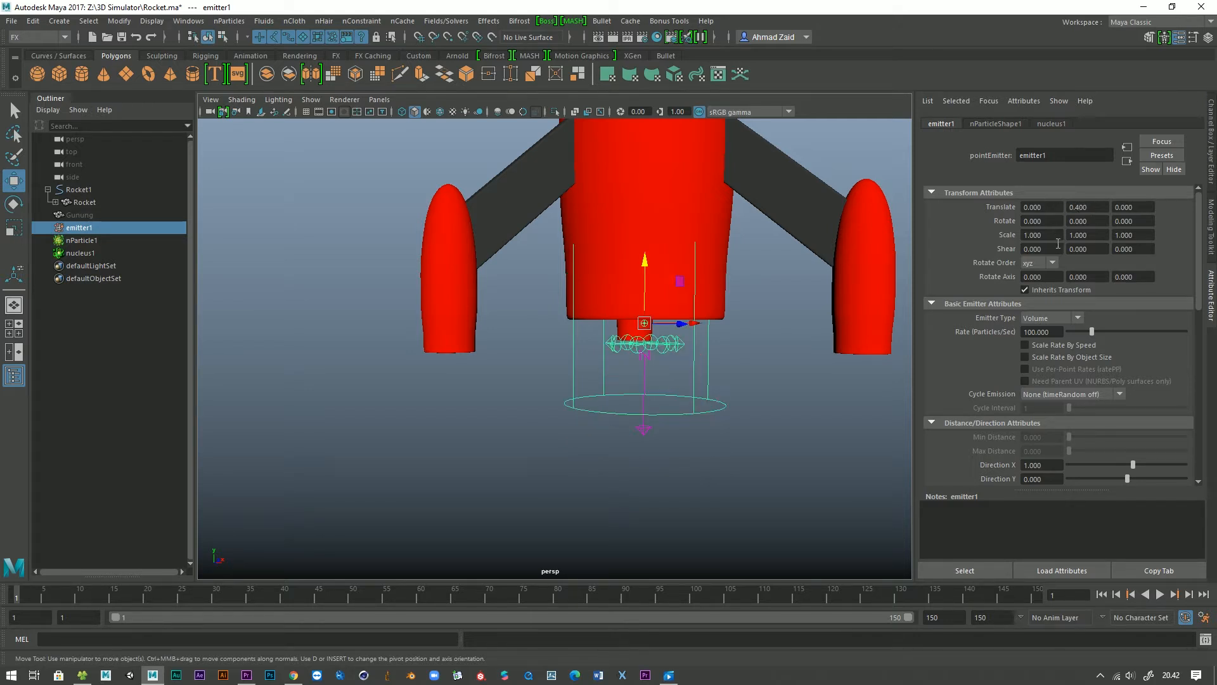
# Play the particle simulation several times to check the emission below the rocket's nozzle, returning to the first frame each time.
pyautogui.click(1160, 594)
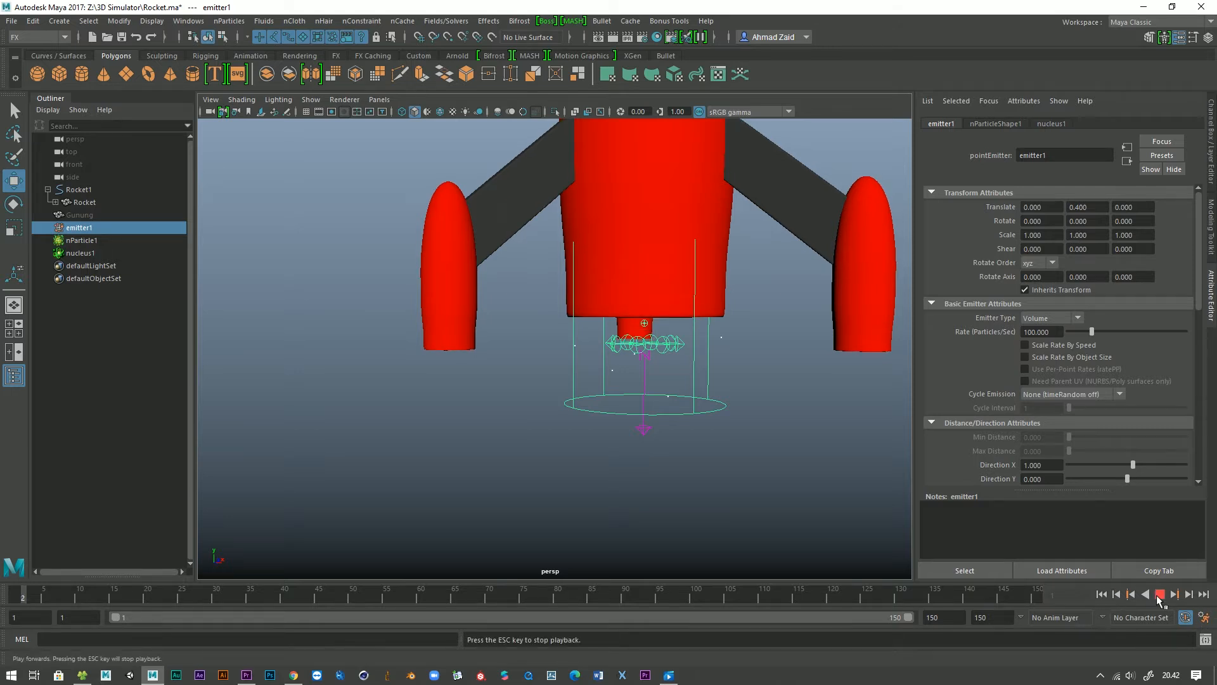
pyautogui.click(1160, 594)
pyautogui.click(1102, 594)
pyautogui.keyDown('alt'); pyautogui.moveTo(650, 413); pyautogui.dragTo(596, 324); pyautogui.keyUp('alt')
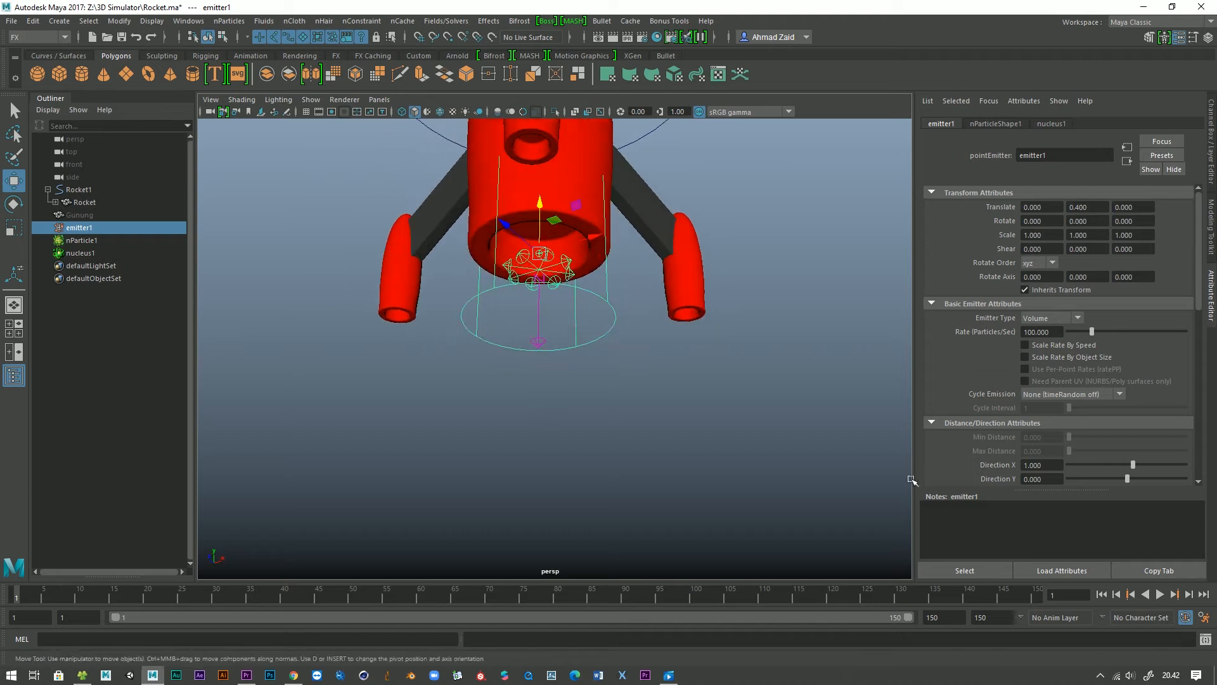
pyautogui.click(1160, 595)
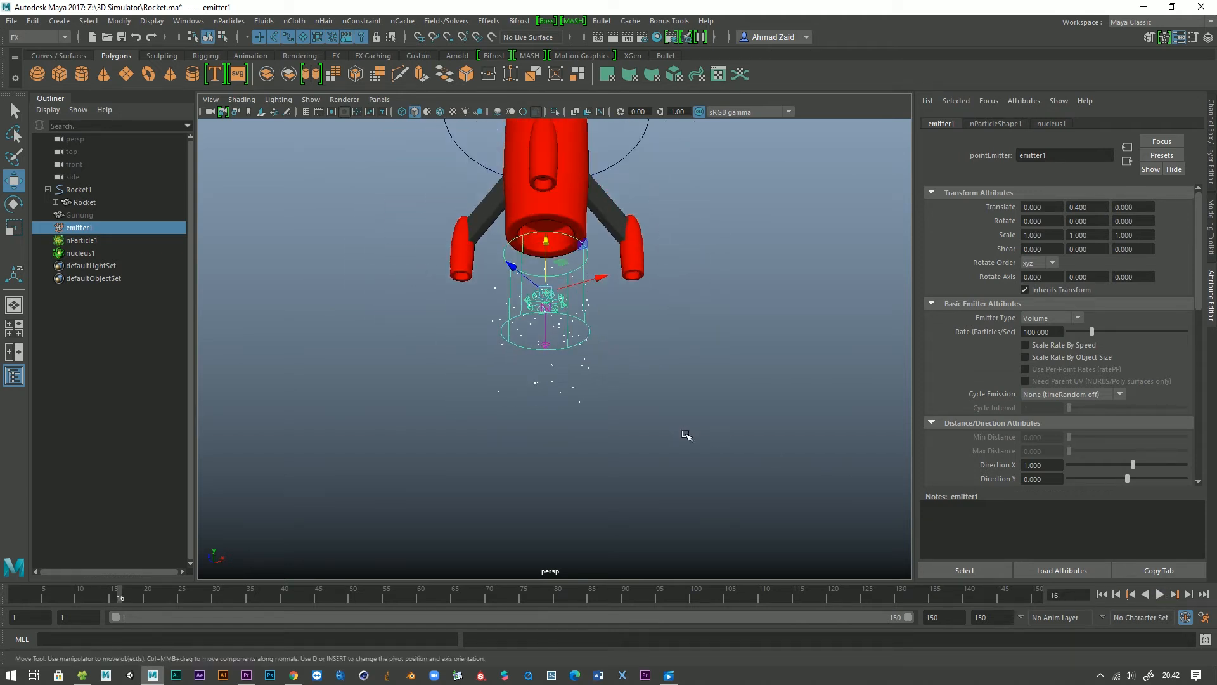
pyautogui.click(1160, 595)
pyautogui.click(1102, 595)
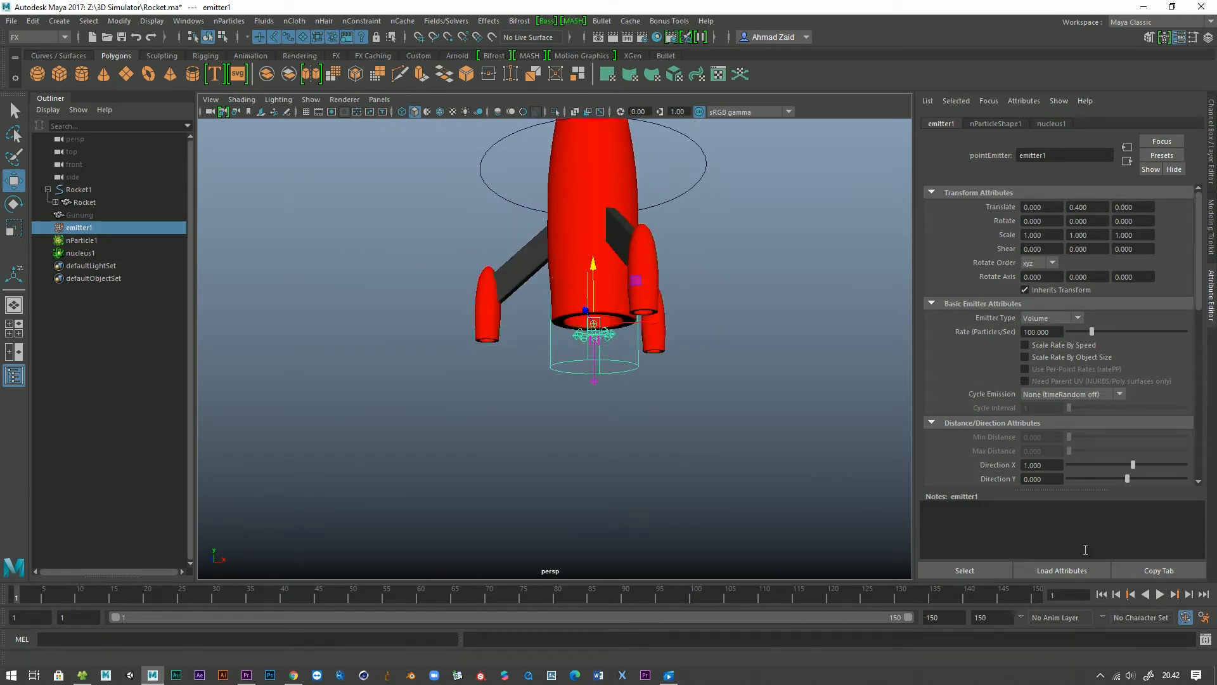
pyautogui.scroll(4, 660, 394)
pyautogui.keyDown('alt'); pyautogui.moveTo(660, 394); pyautogui.dragTo(691, 411); pyautogui.keyUp('alt')
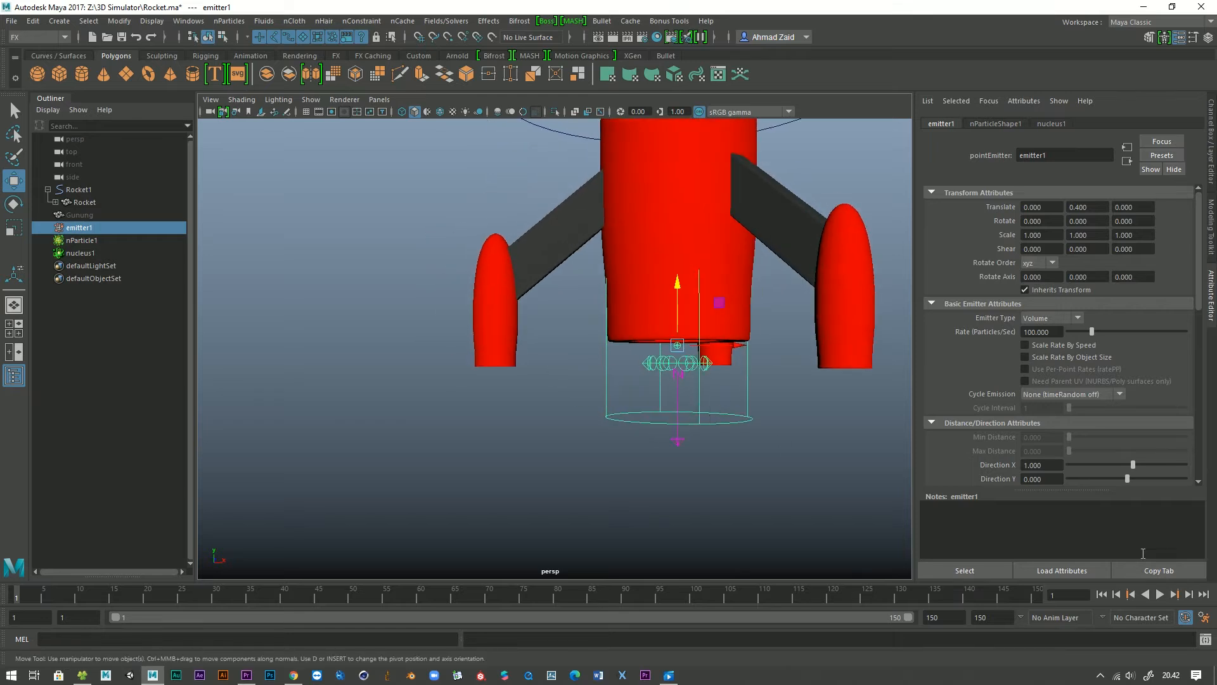
pyautogui.click(1160, 595)
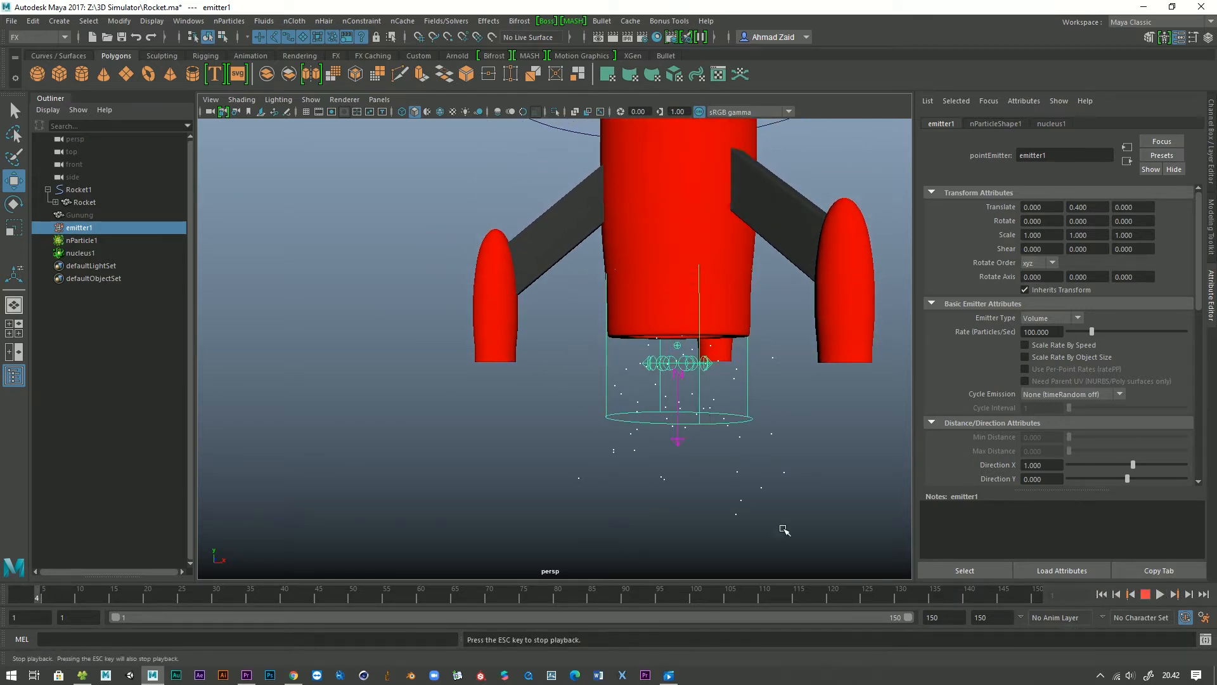
pyautogui.click(1102, 595)
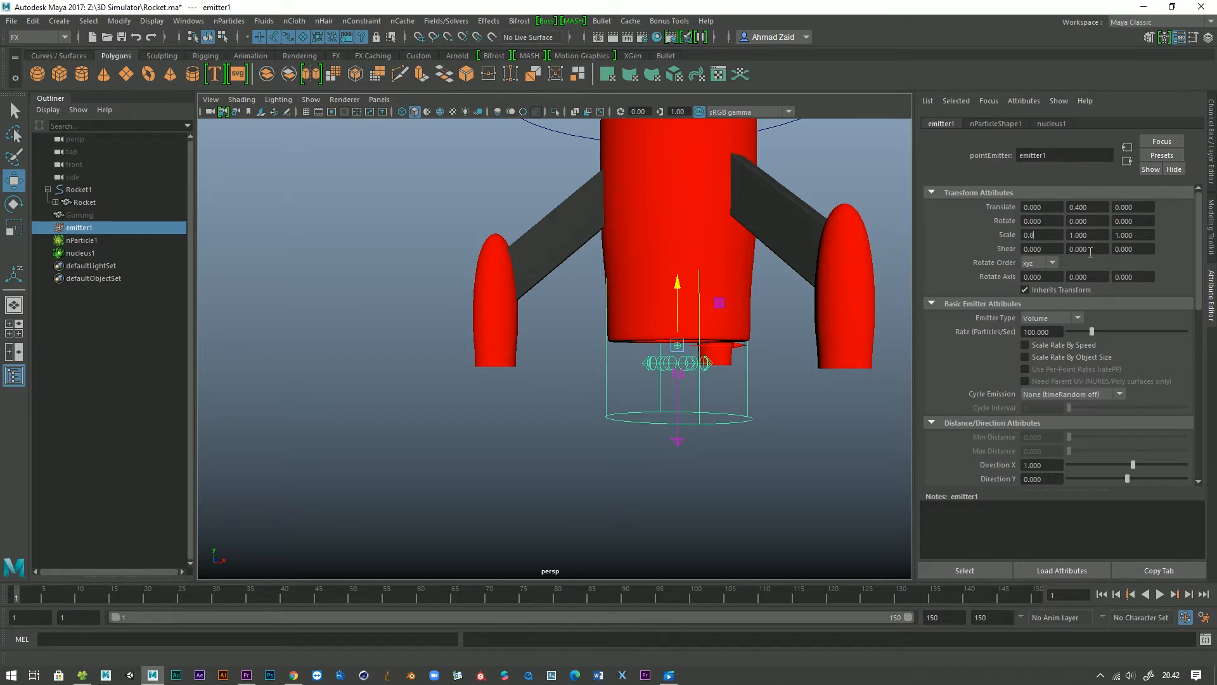
# Scale the cylinder emitter to 0.8 on all three axes.
pyautogui.click(1084, 235)
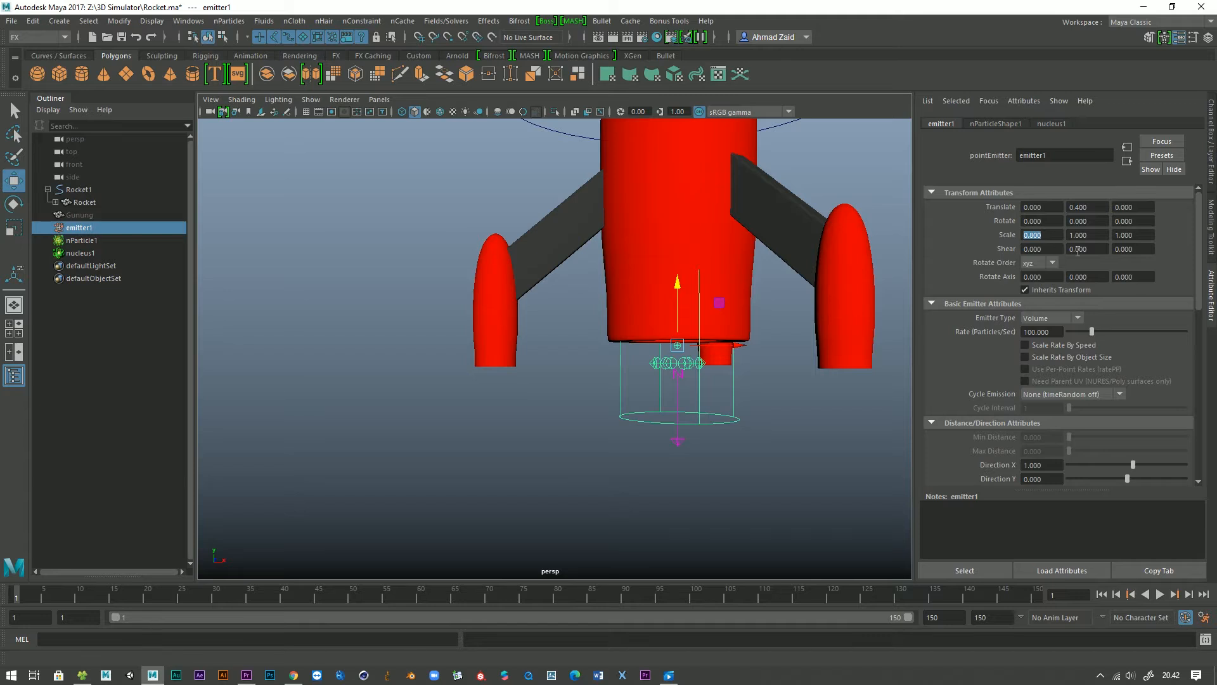
pyautogui.press('Tab')
pyautogui.press('Tab')
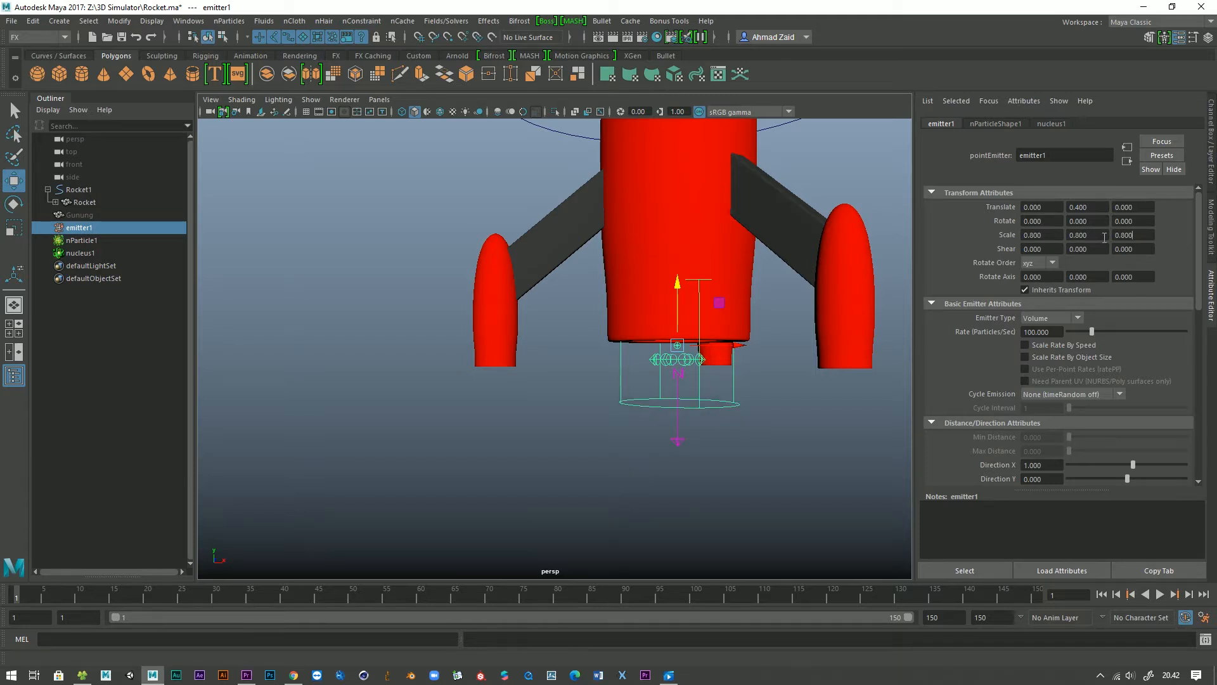
# Replay the rocket launch to examine how particles leave the resized emitter from below and from afar, and return to the first frame.
pyautogui.keyDown('alt'); pyautogui.moveTo(563, 319); pyautogui.dragTo(612, 236); pyautogui.keyUp('alt')
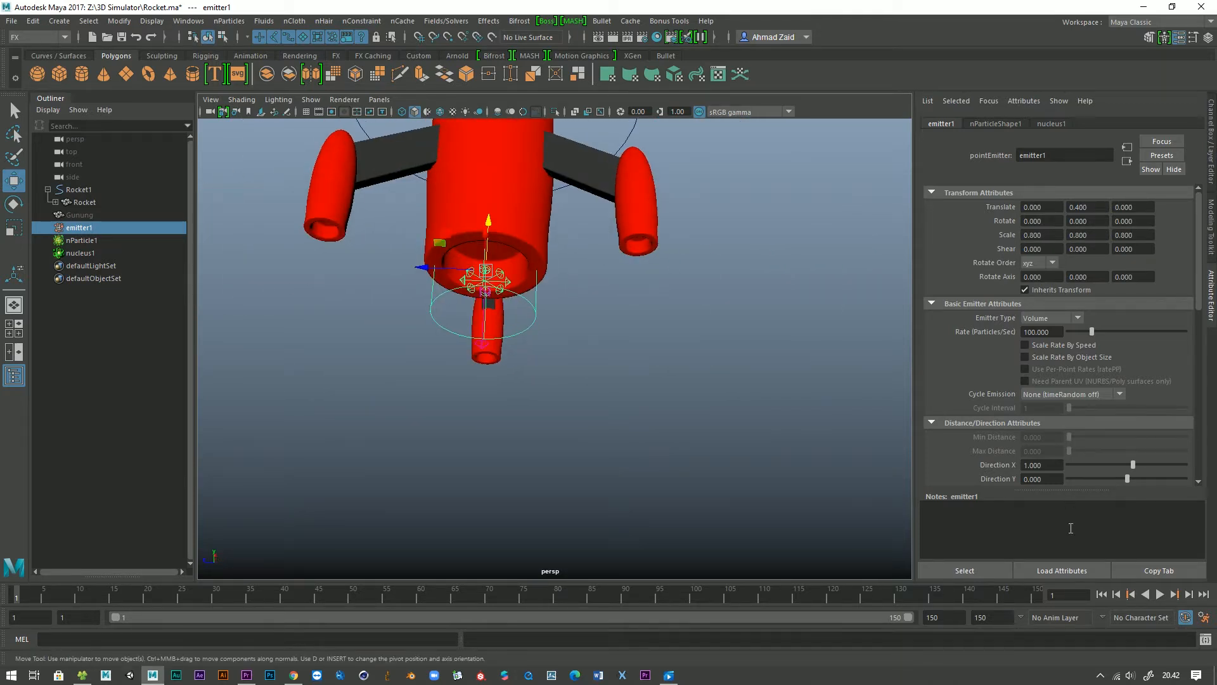
pyautogui.click(1160, 594)
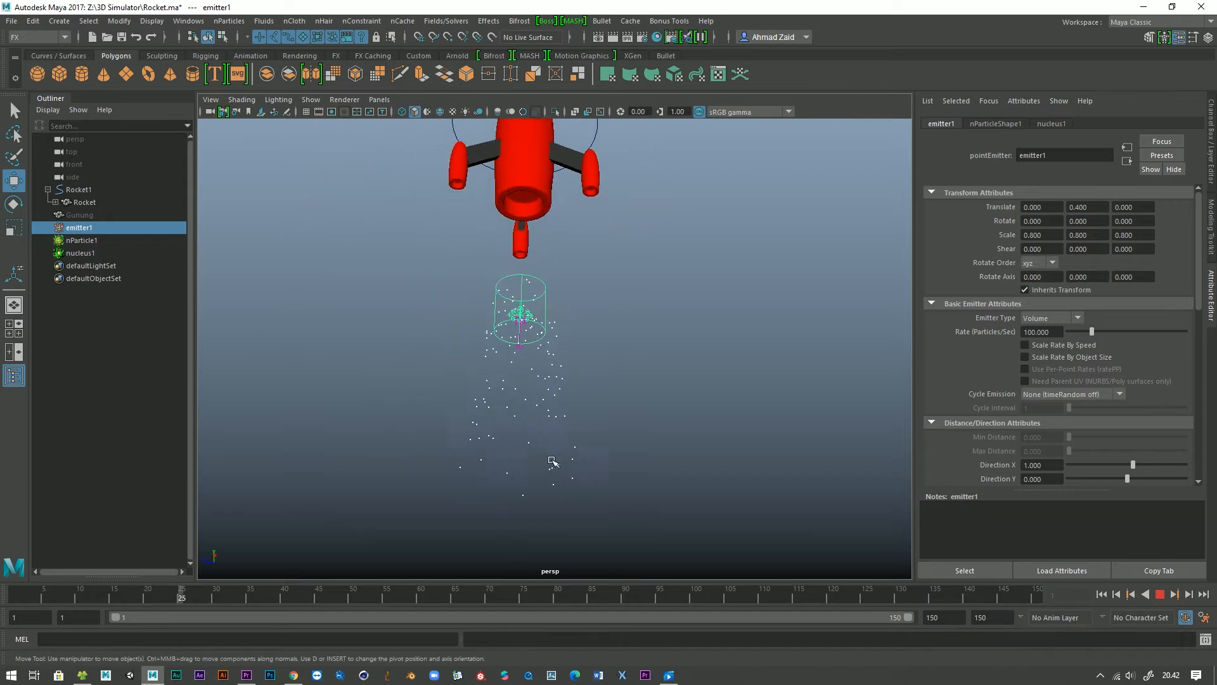
pyautogui.keyDown('alt'); pyautogui.moveTo(552, 461); pyautogui.dragTo(638, 471); pyautogui.keyUp('alt')
pyautogui.click(1104, 595)
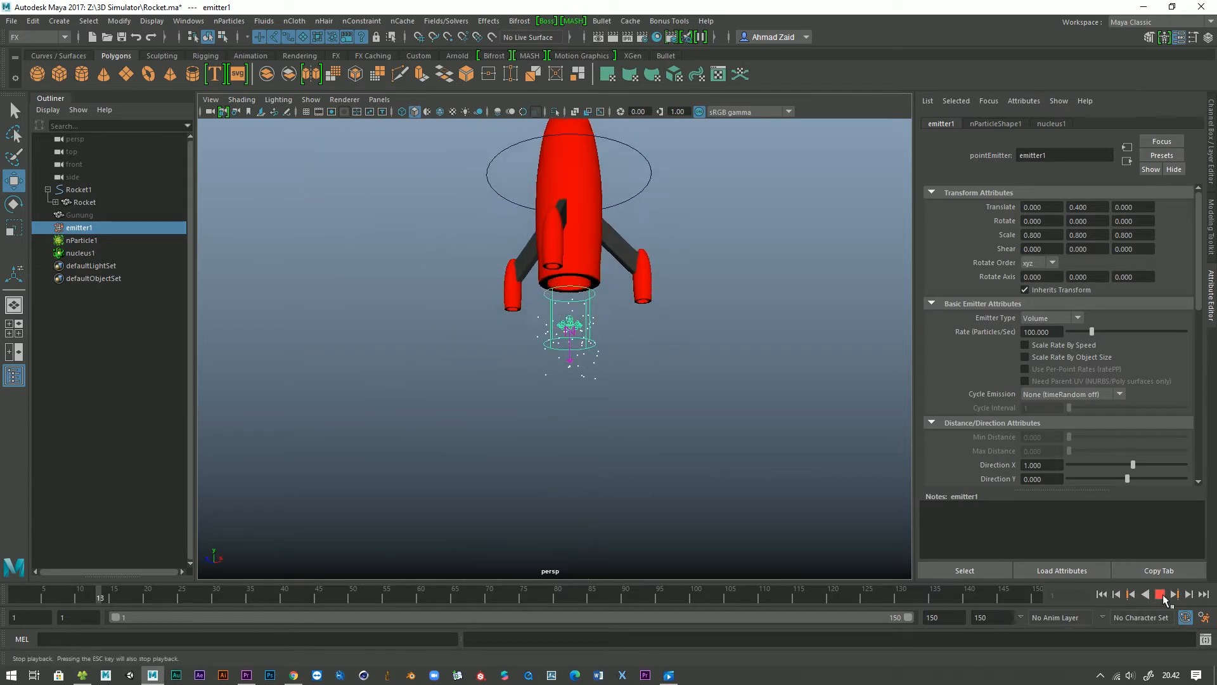
pyautogui.click(1164, 595)
pyautogui.click(1102, 596)
pyautogui.click(1161, 596)
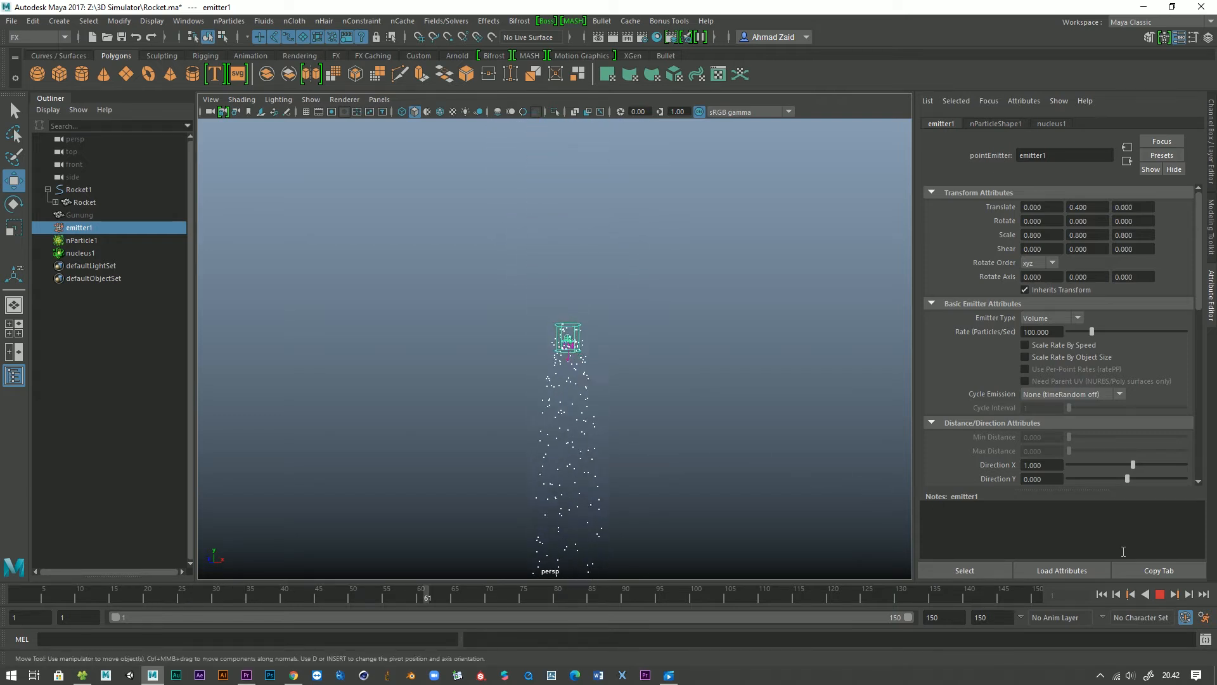
pyautogui.click(1160, 595)
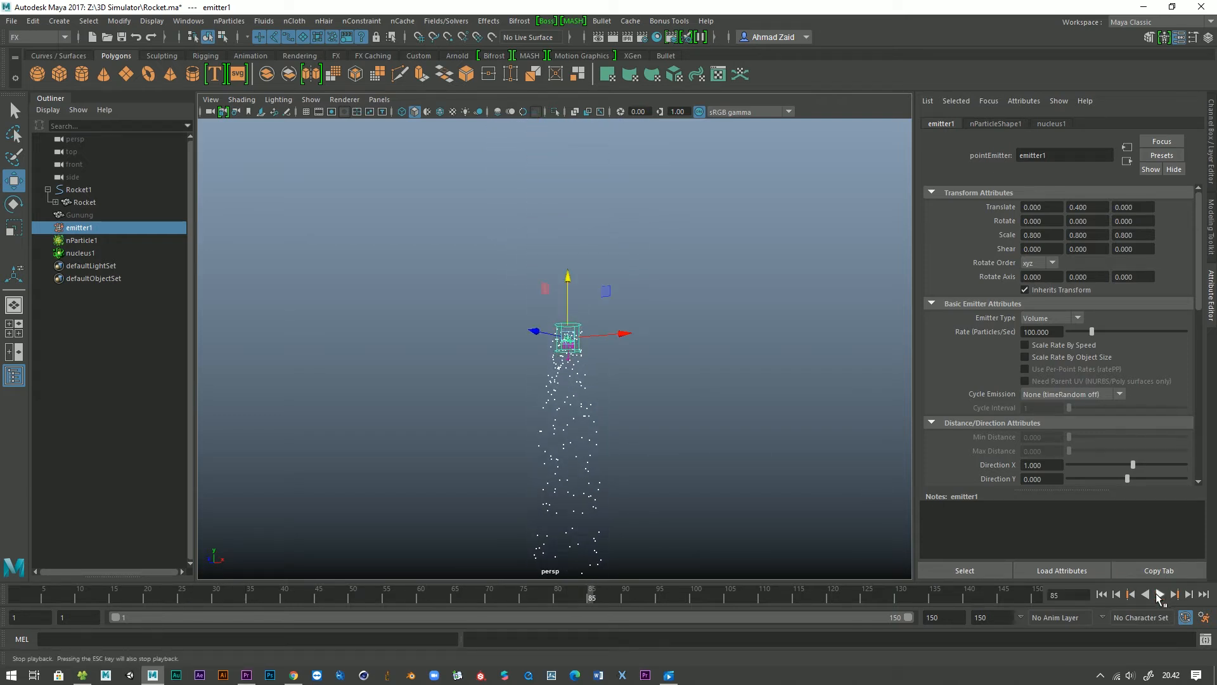
pyautogui.click(1102, 595)
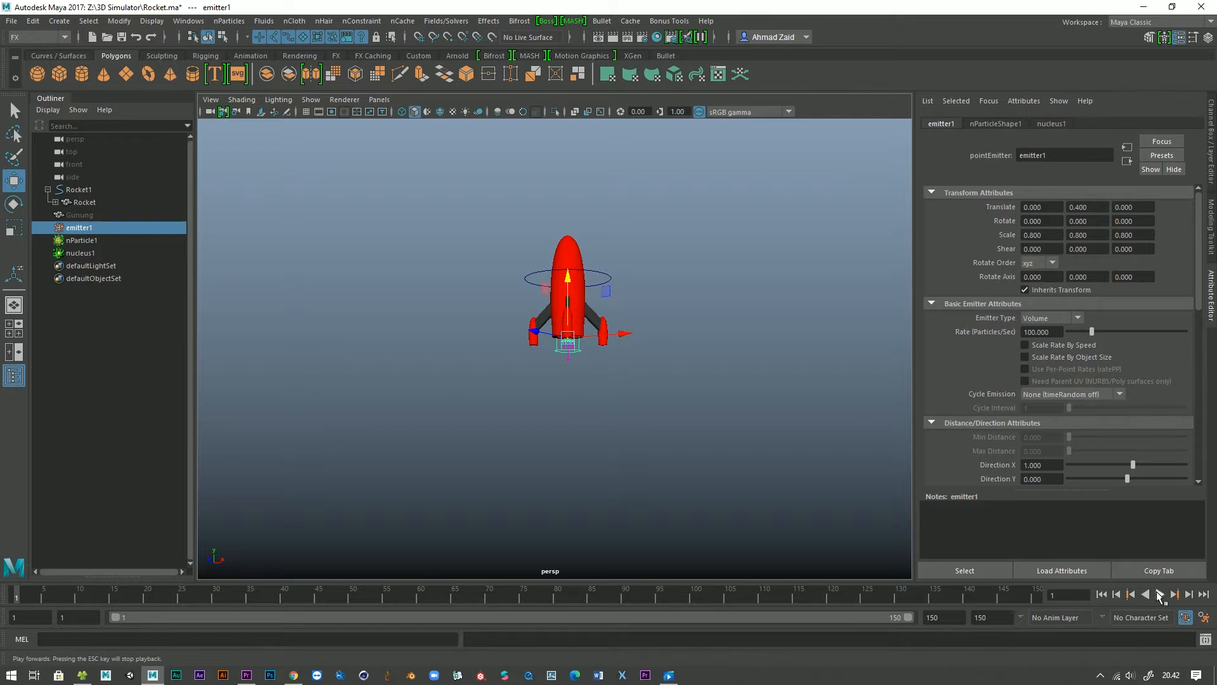
pyautogui.click(1161, 596)
pyautogui.click(1160, 597)
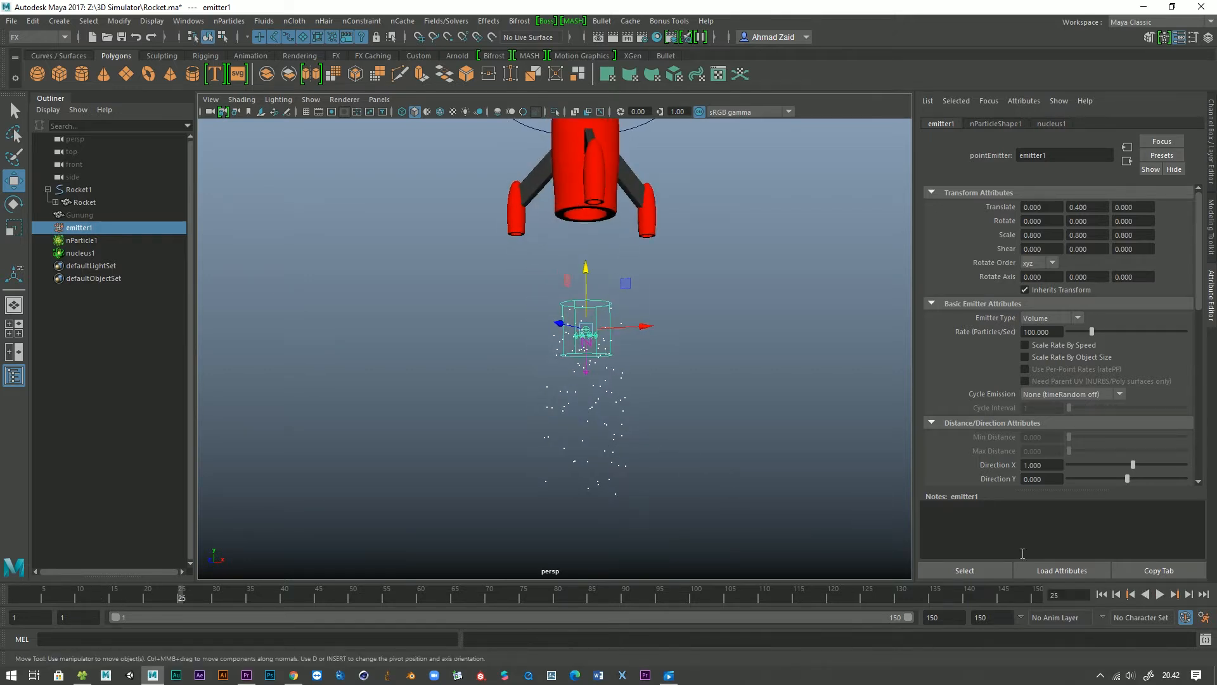
pyautogui.click(1102, 595)
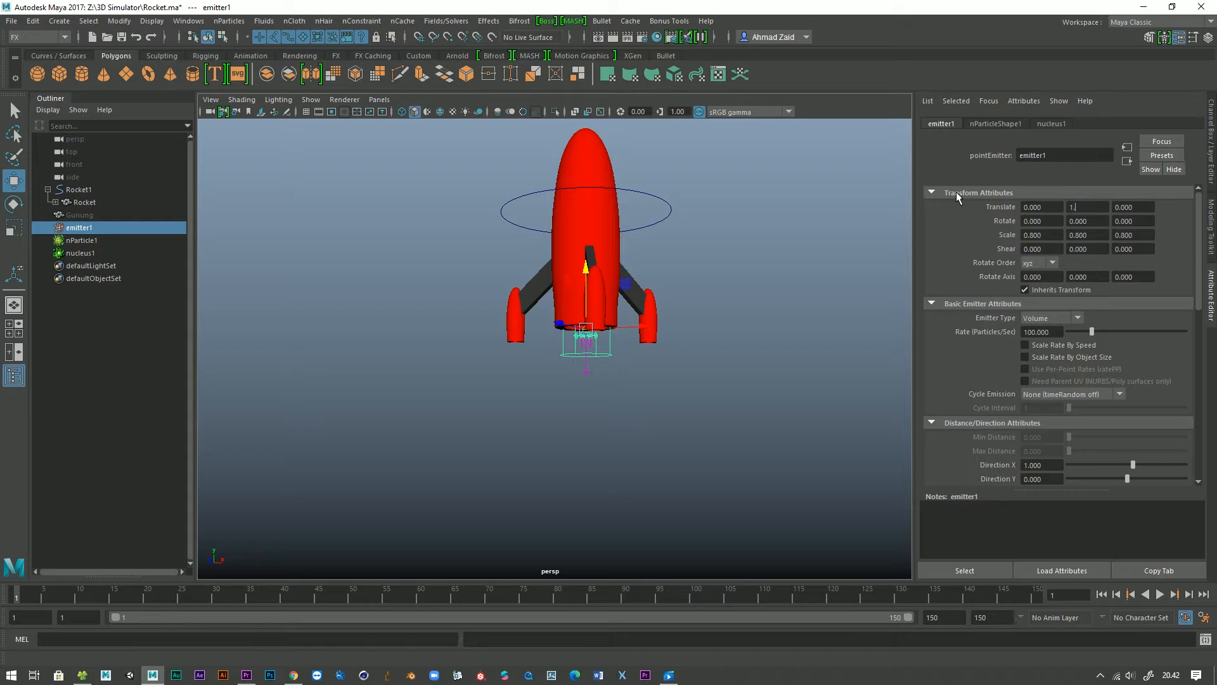
# Try a Translate Y of 1.5 for the emitter, play the launch to judge its height, and return to the first frame.
pyautogui.write('1.5')
pyautogui.press('Return')
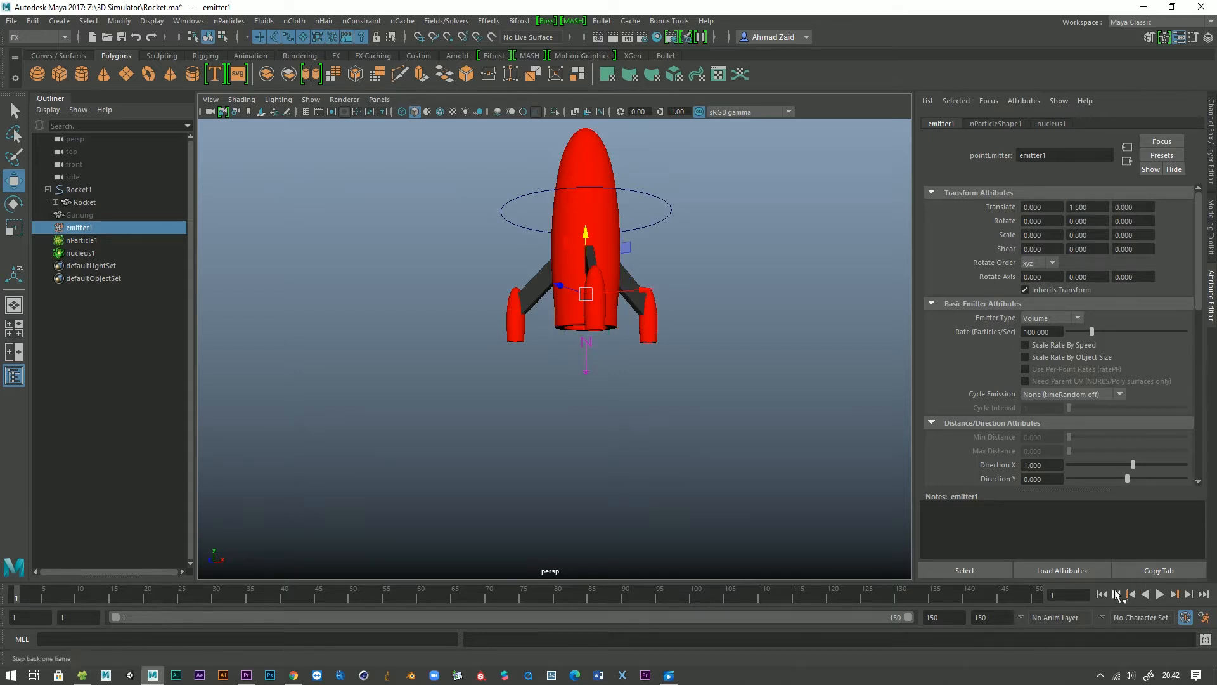
pyautogui.click(1161, 595)
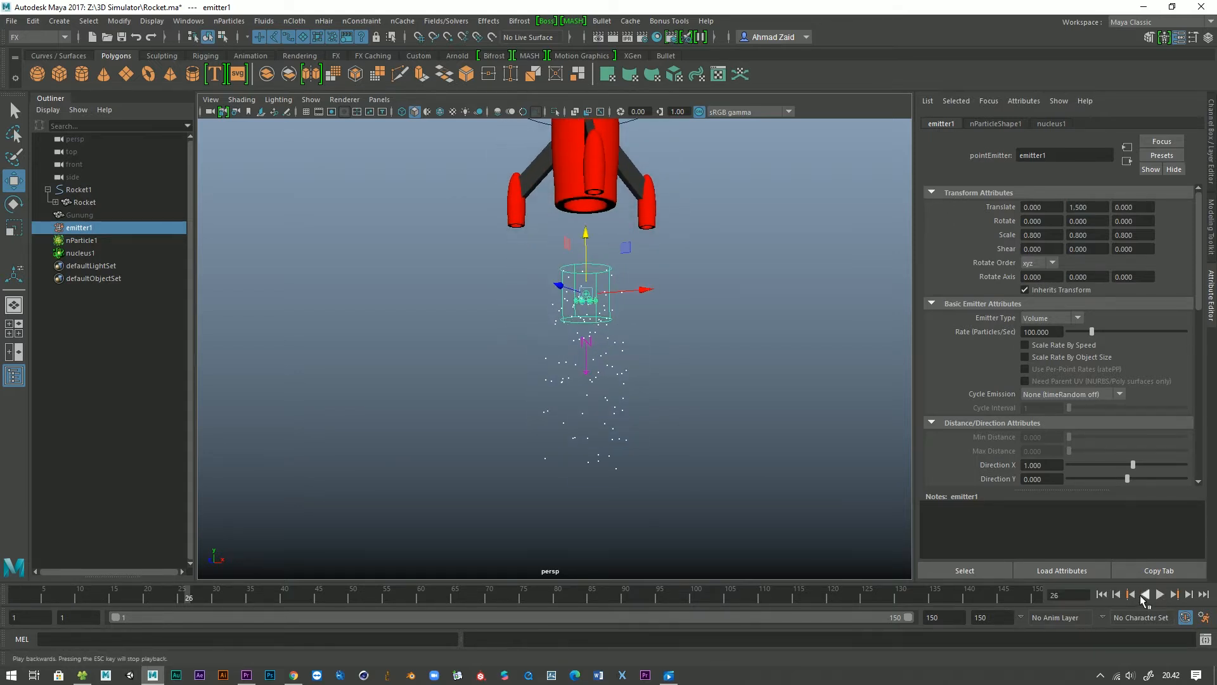
pyautogui.click(1145, 594)
pyautogui.click(1160, 594)
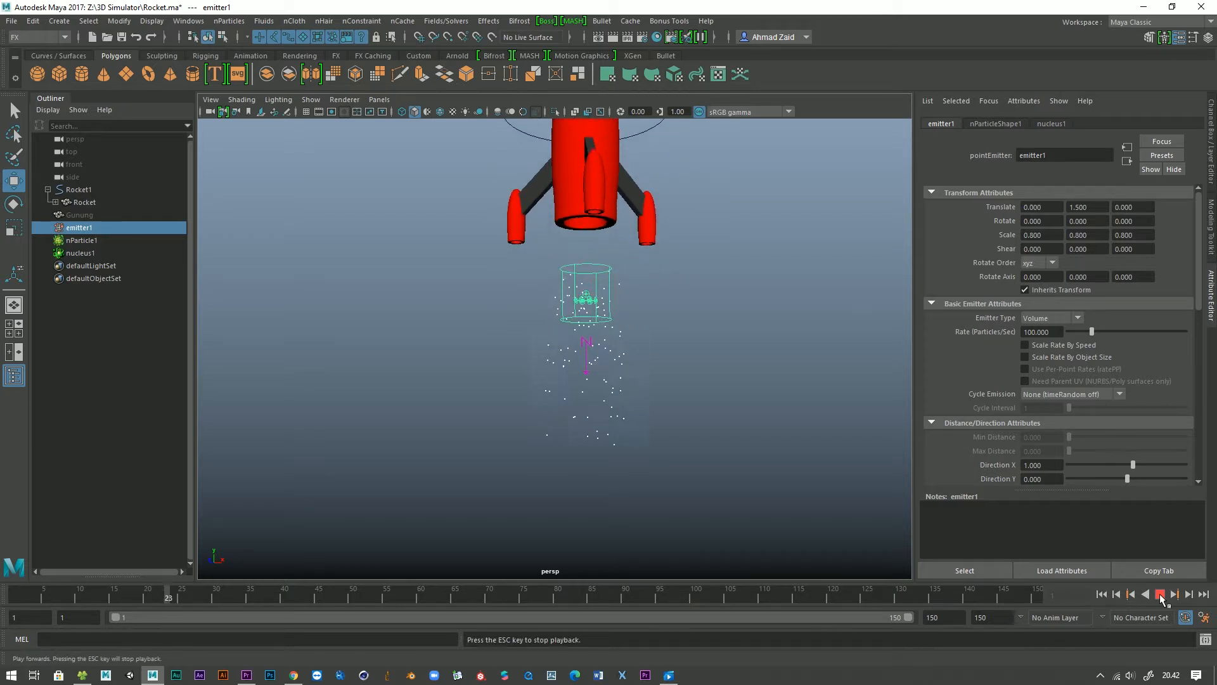
pyautogui.click(1161, 594)
pyautogui.click(1102, 595)
# Set the emitter's Translate Y to 1 so it sits inside the rocket's nozzle.
pyautogui.keyDown('alt'); pyautogui.moveTo(835, 530); pyautogui.dragTo(325, 396); pyautogui.keyUp('alt')
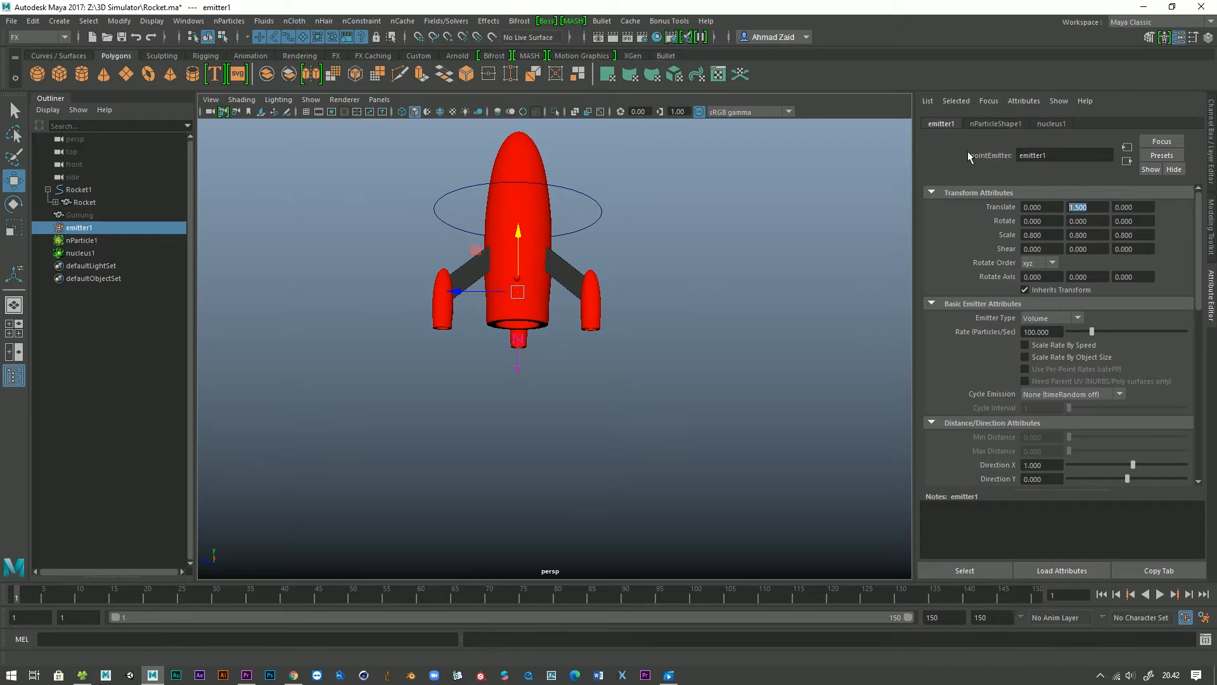
pyautogui.write('1')
pyautogui.press('Return')
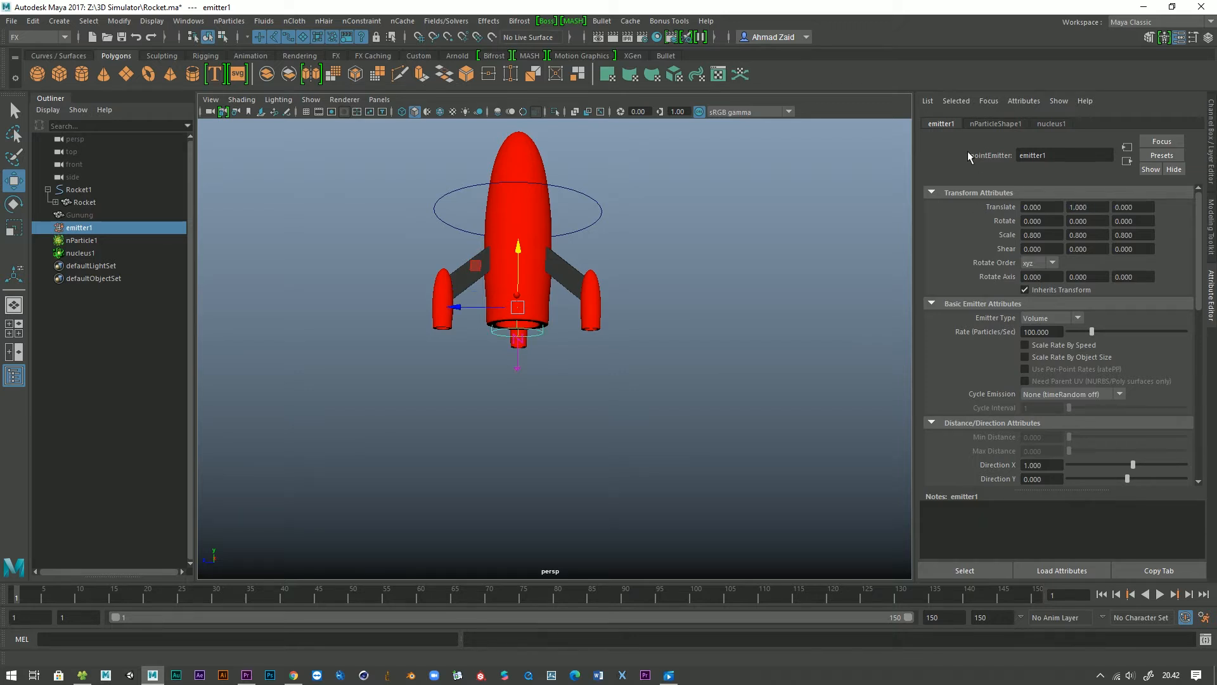
# Replay the rocket launch from the front and from an orbited view to examine the emission, ending at the first frame.
pyautogui.click(1161, 595)
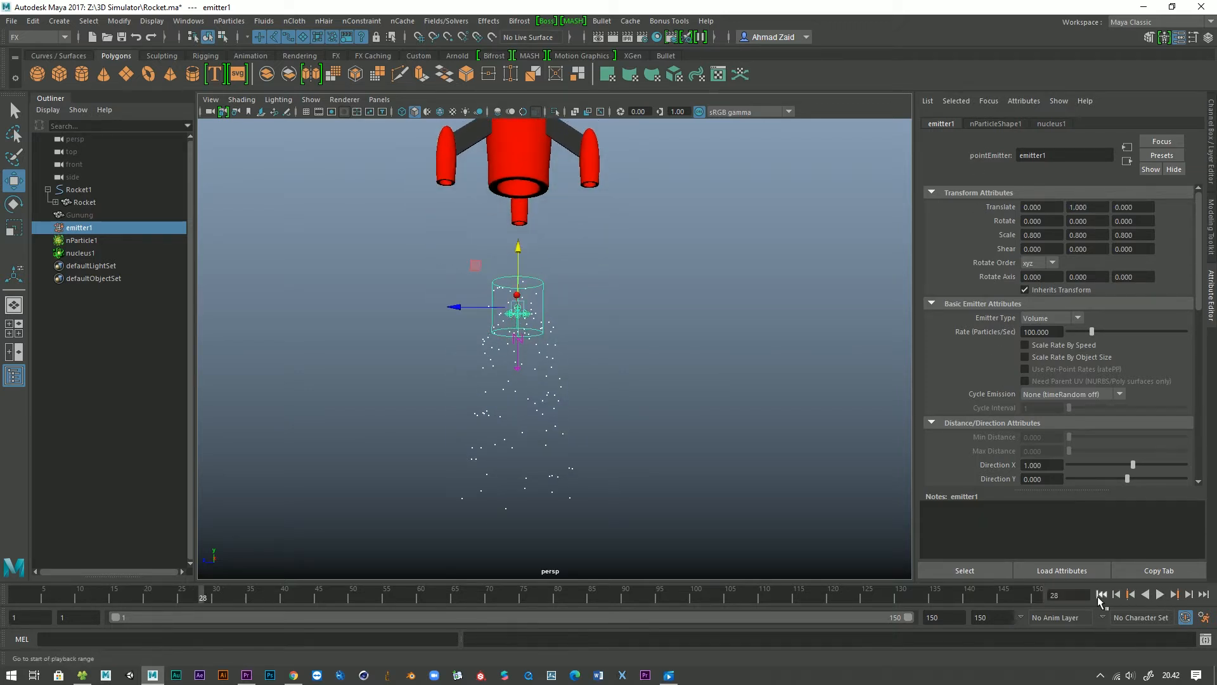
pyautogui.click(1101, 595)
pyautogui.click(1159, 595)
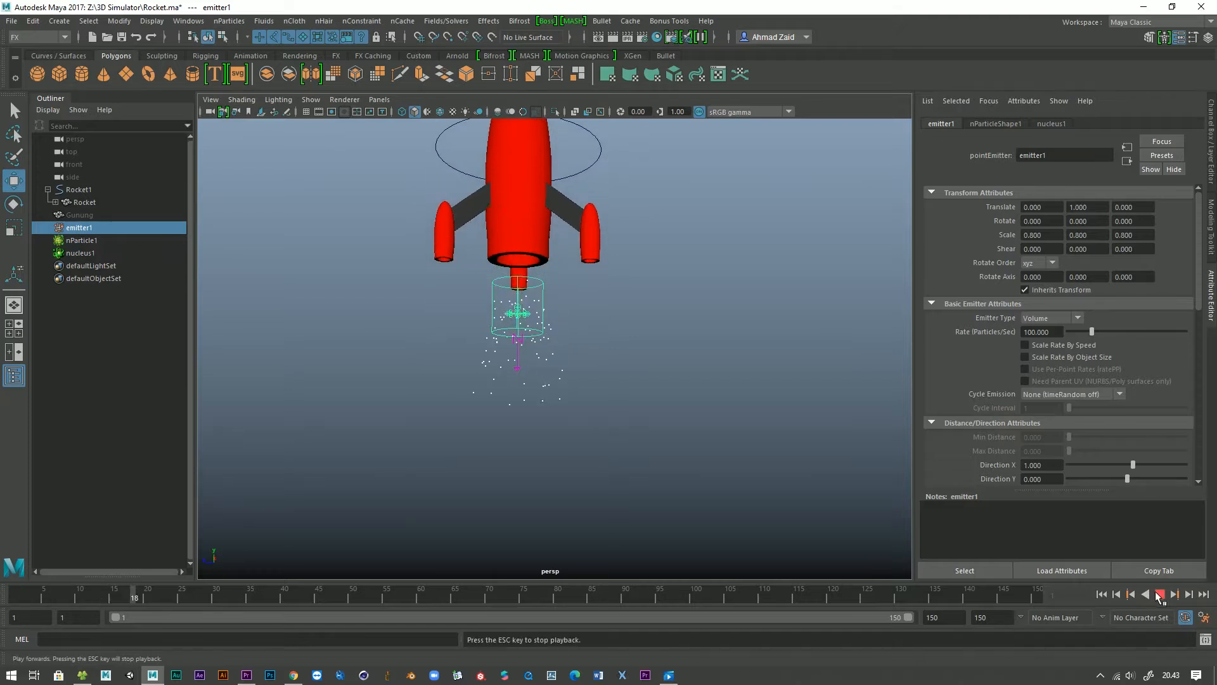
pyautogui.click(1160, 594)
pyautogui.click(1101, 595)
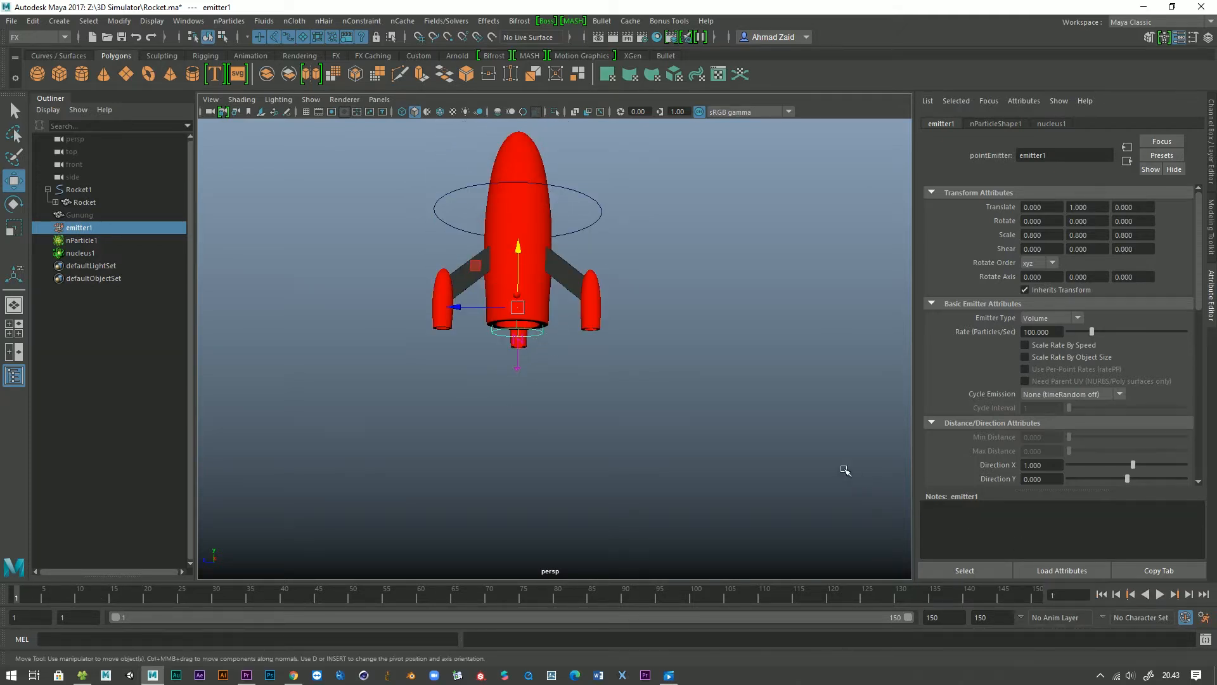
pyautogui.scroll(3, 800, 438)
pyautogui.keyDown('alt'); pyautogui.moveTo(594, 411); pyautogui.dragTo(781, 452); pyautogui.keyUp('alt')
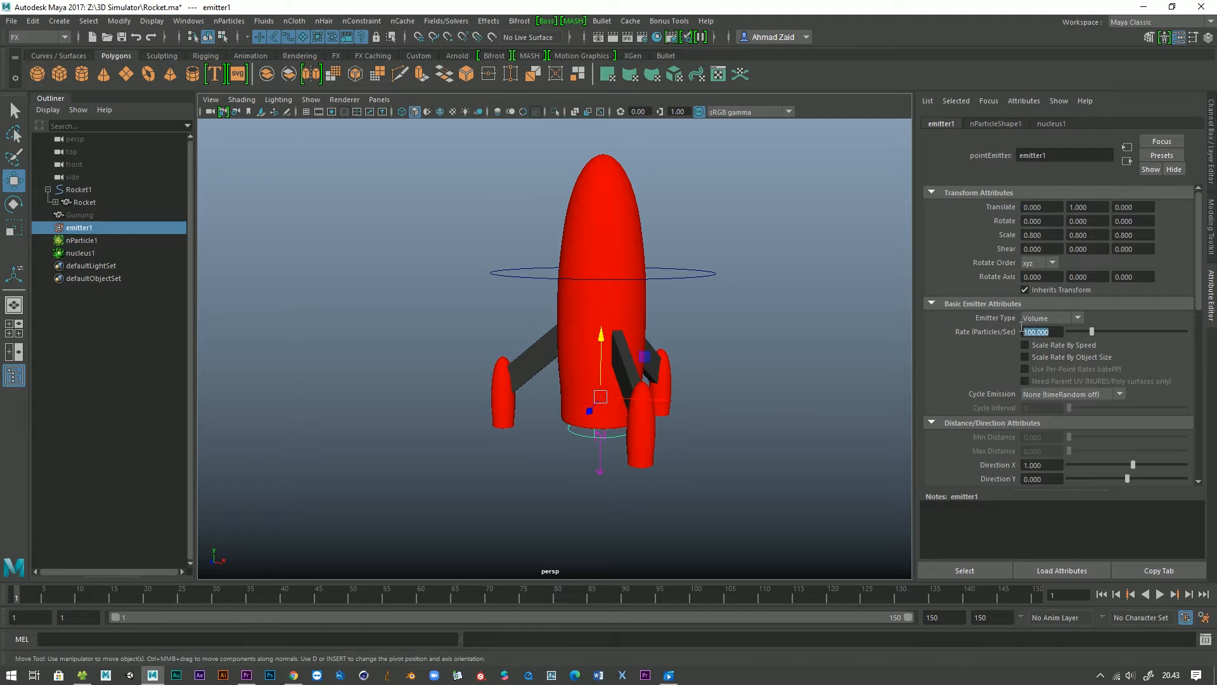
pyautogui.keyDown('alt'); pyautogui.moveTo(731, 440); pyautogui.dragTo(701, 374); pyautogui.keyUp('alt')
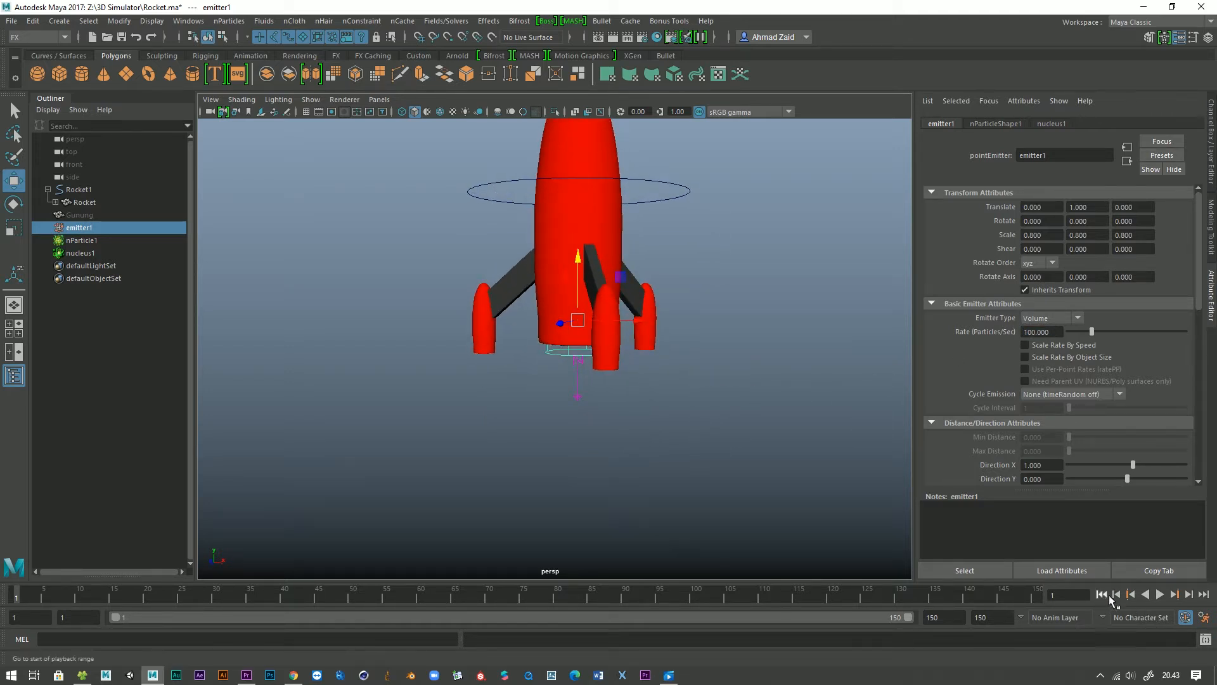
pyautogui.click(1160, 594)
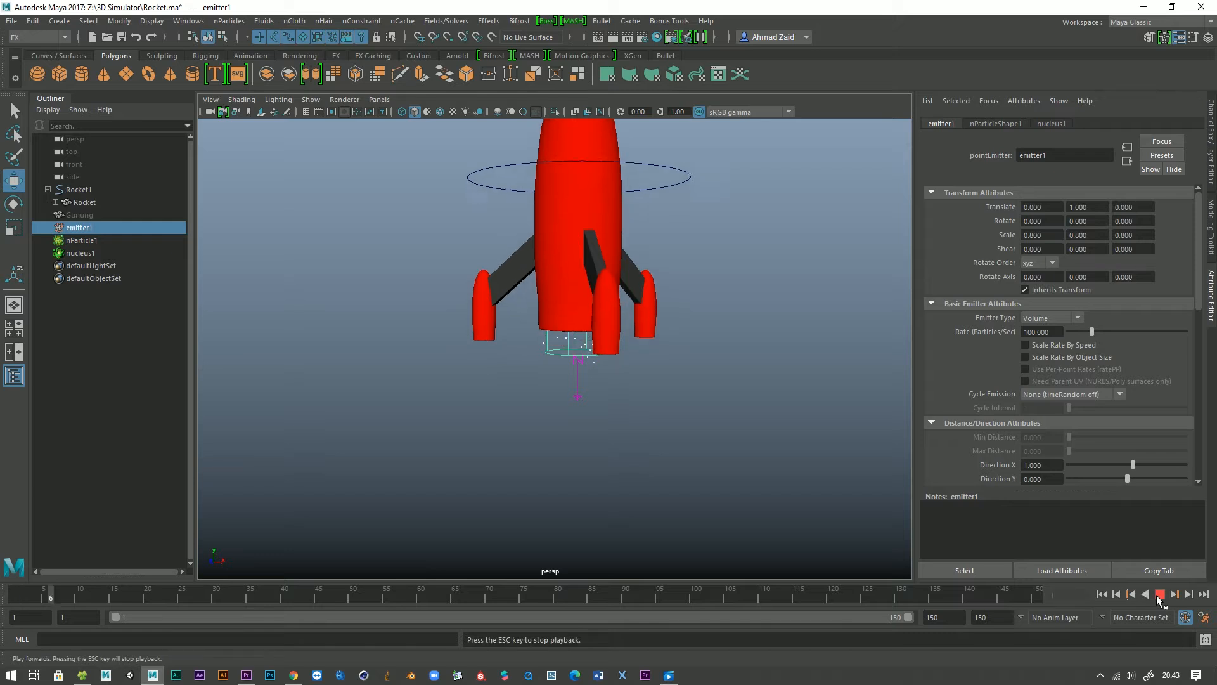
pyautogui.click(1106, 595)
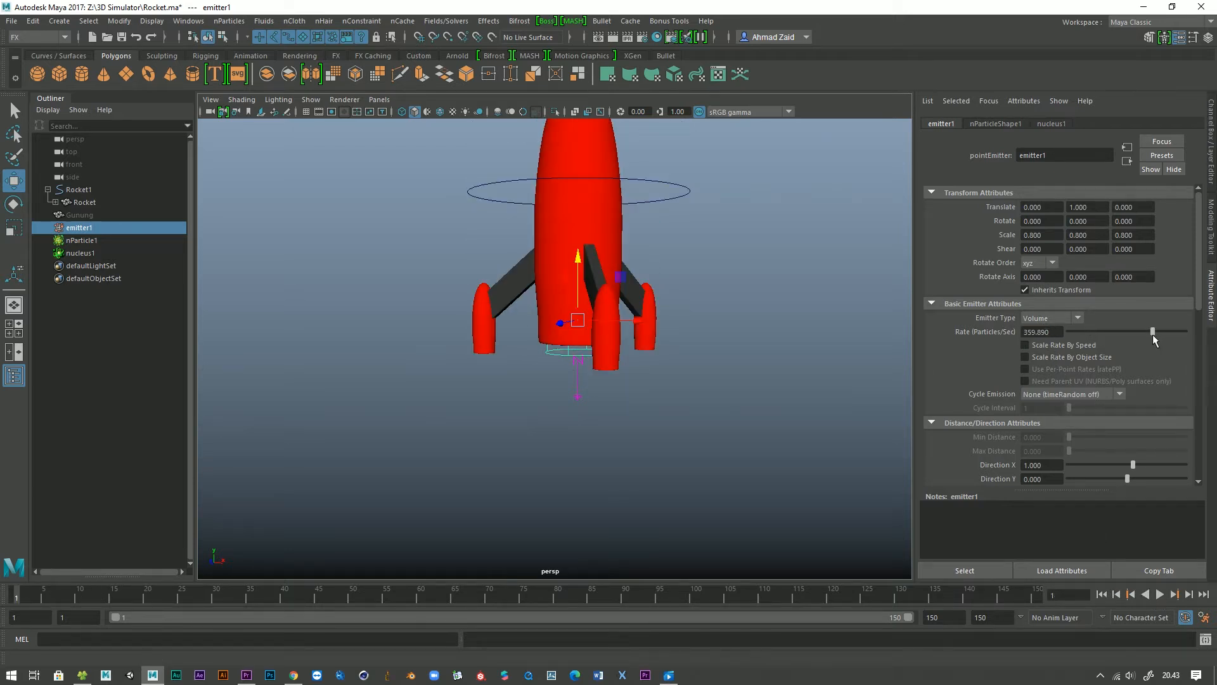
# Raise the emitter's Rate to 500 particles per second and replay the launch to check the stream, ending at the first frame.
pyautogui.moveTo(1153, 331); pyautogui.dragTo(1201, 333)
pyautogui.keyDown('alt'); pyautogui.moveTo(613, 461); pyautogui.dragTo(619, 525, button='middle'); pyautogui.keyUp('alt')
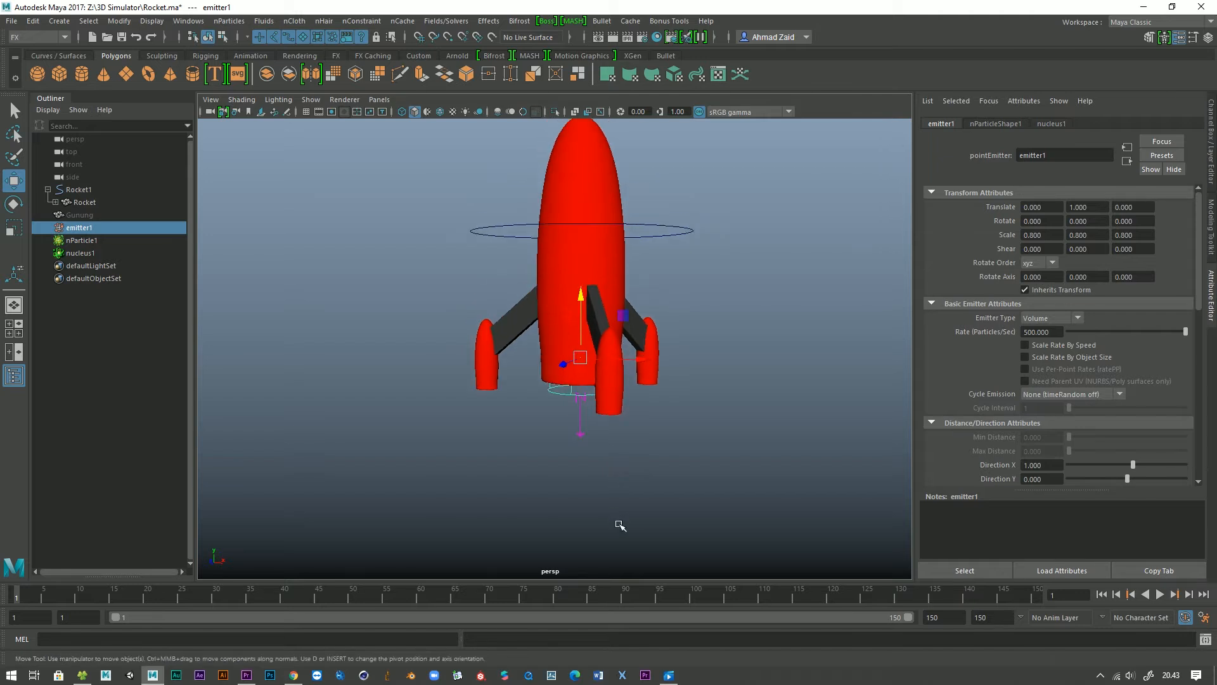
pyautogui.keyDown('alt'); pyautogui.moveTo(621, 525); pyautogui.dragTo(606, 526); pyautogui.keyUp('alt')
pyautogui.click(1160, 594)
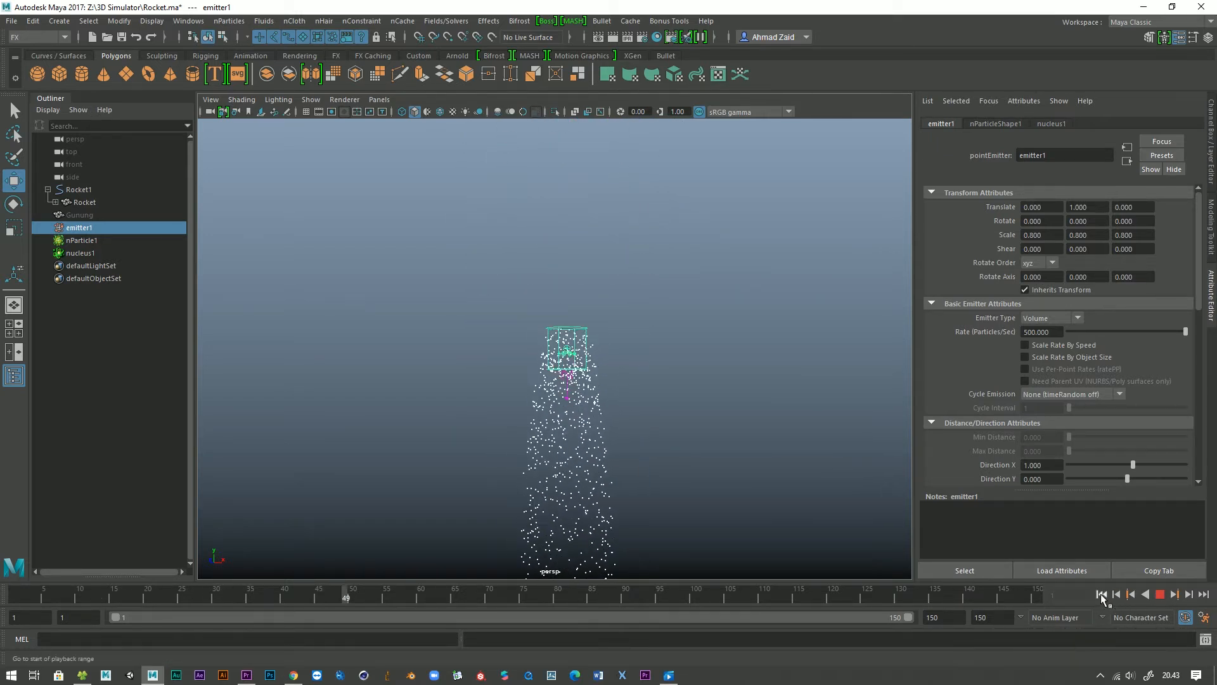
pyautogui.click(1102, 595)
pyautogui.click(1135, 596)
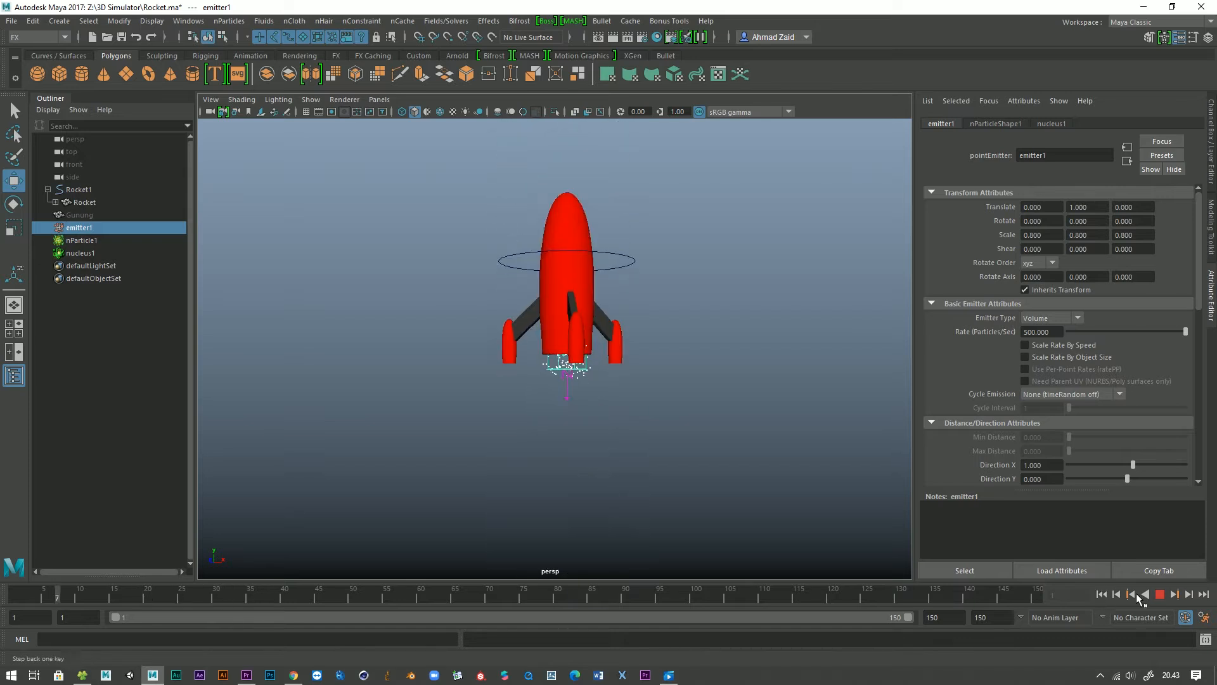
pyautogui.click(1158, 595)
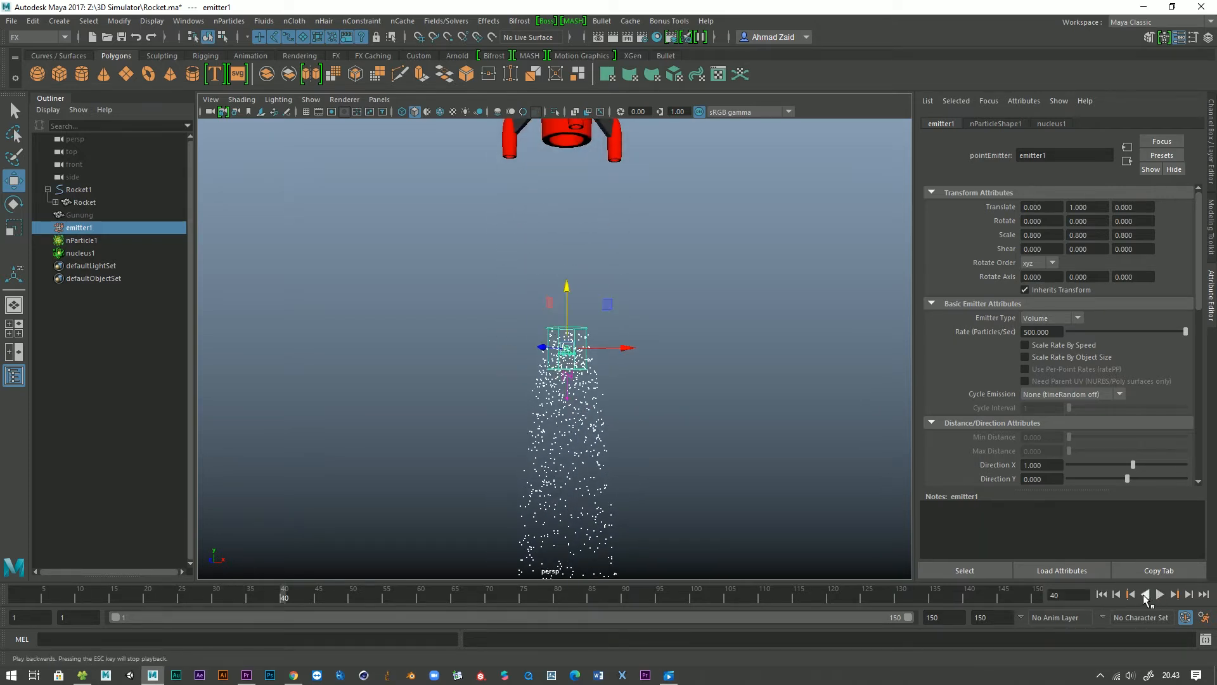
pyautogui.click(1102, 596)
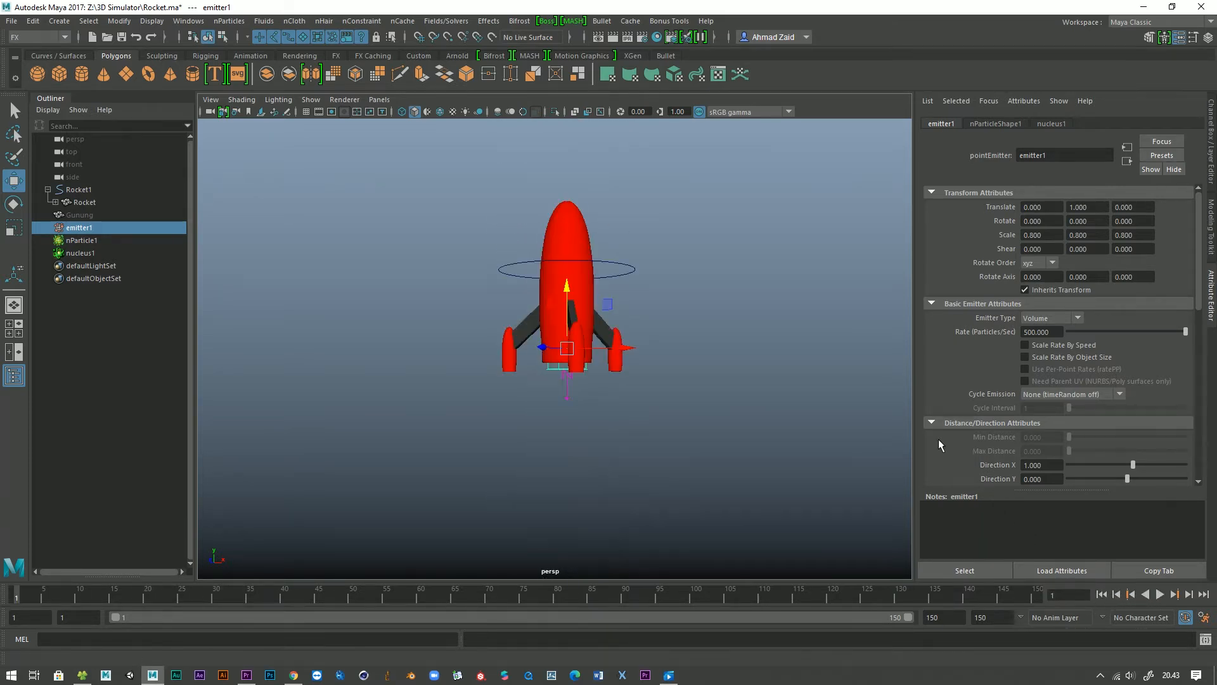
# Set the emitter's Speed Random to 7, after trying 10 and 6.
pyautogui.scroll(-3, 939, 437)
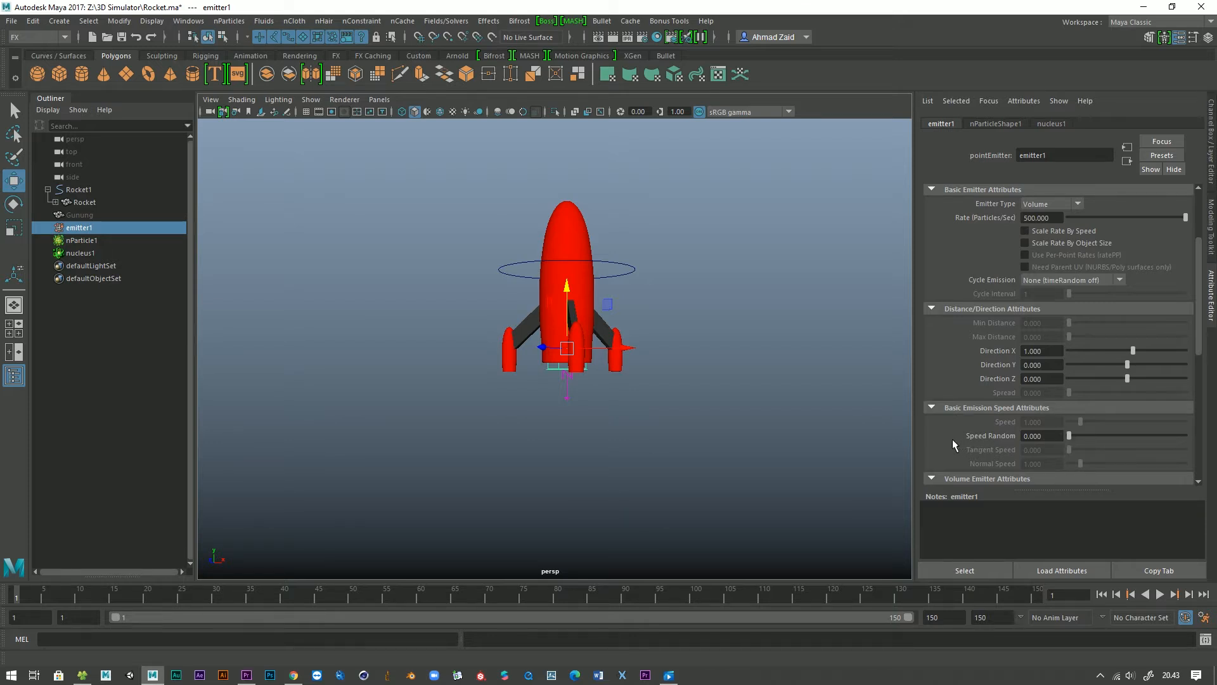
pyautogui.scroll(-2, 952, 439)
pyautogui.moveTo(1086, 396); pyautogui.dragTo(1208, 402)
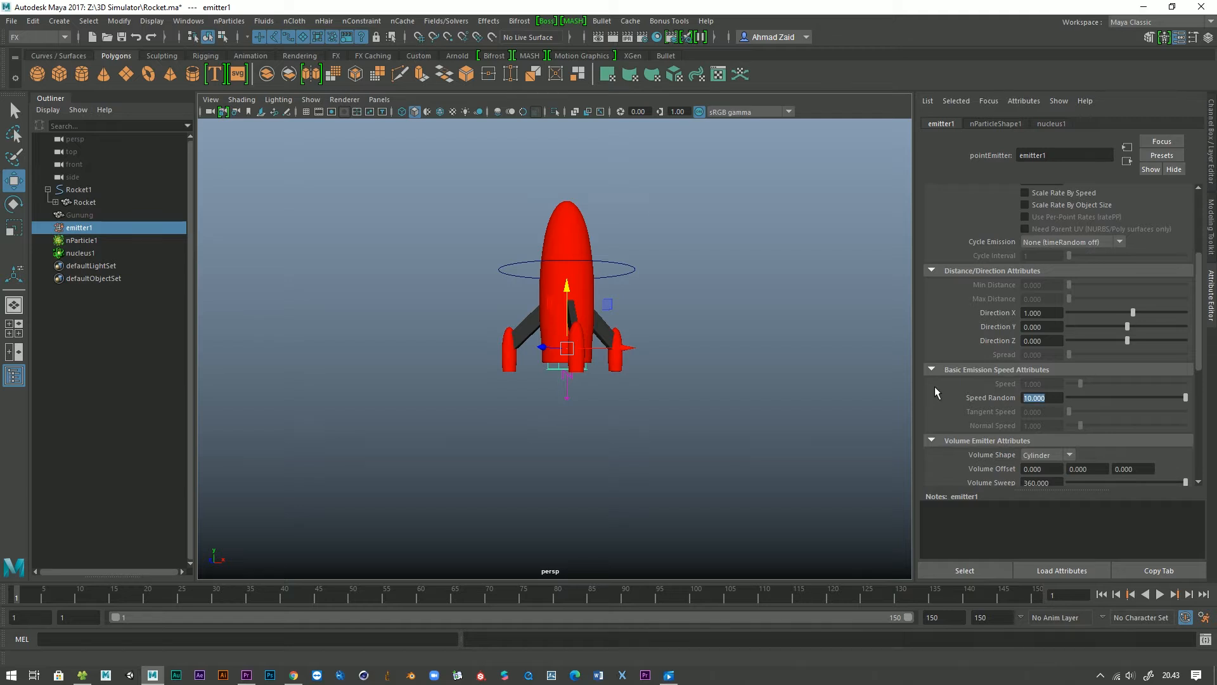
pyautogui.write('6')
pyautogui.press('Return')
pyautogui.write('7')
pyautogui.press('Return')
# Play the launch twice to examine the particle spread with the randomized speed, and return to the start.
pyautogui.click(1163, 595)
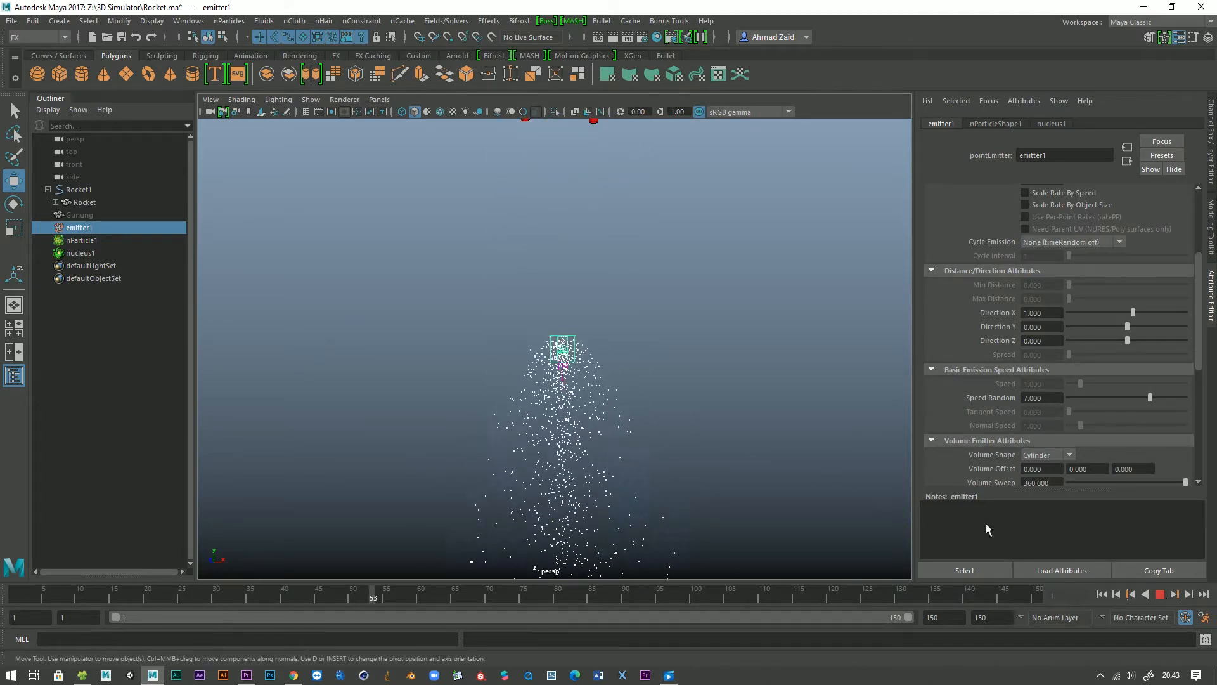
pyautogui.click(1116, 594)
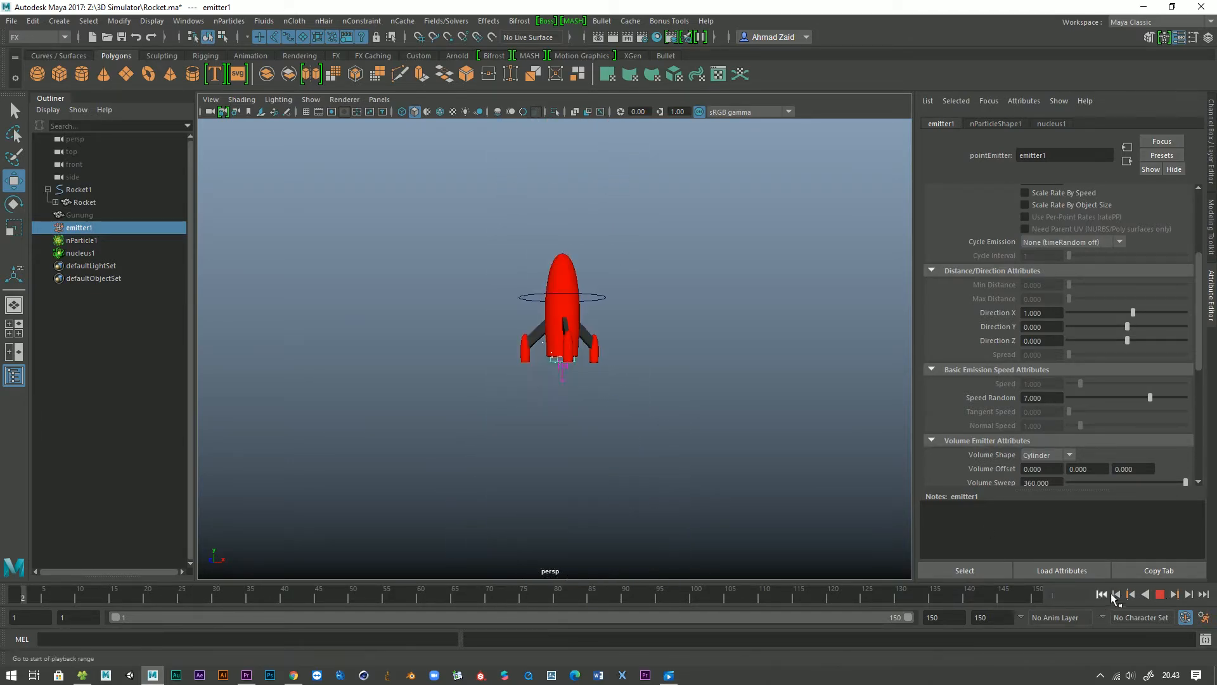
pyautogui.click(1160, 594)
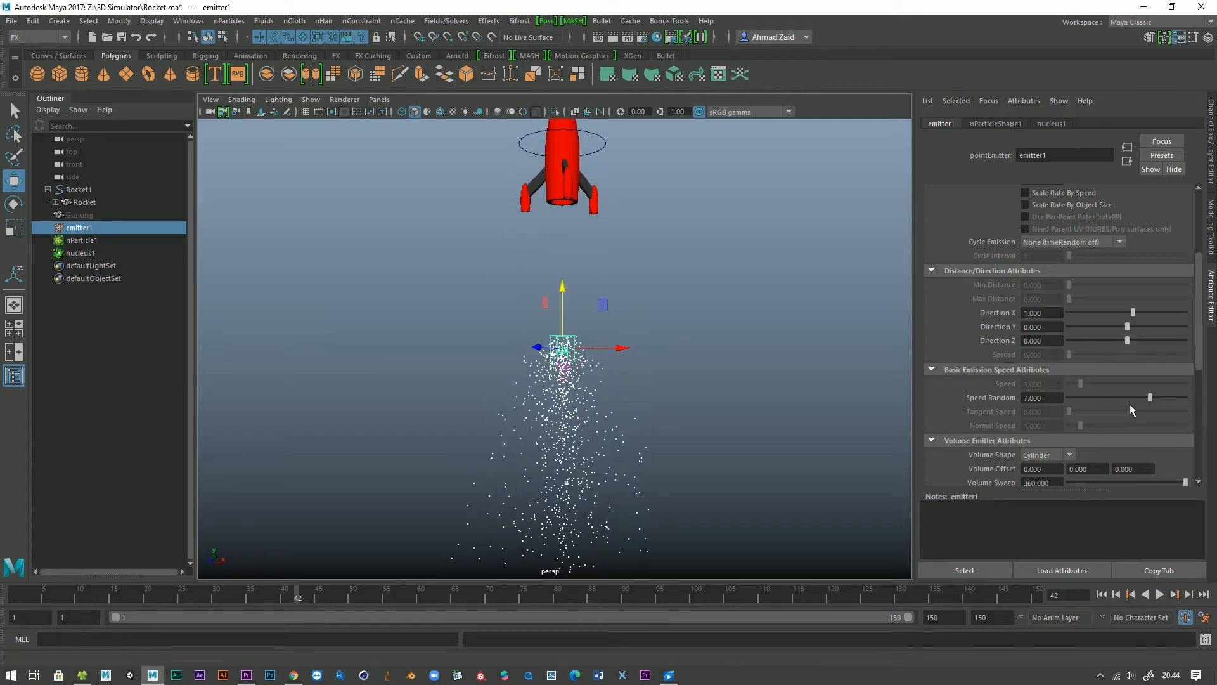
pyautogui.click(1116, 595)
# Play the launch with Speed Random at 0 for comparison, and restore Speed Random to 7.
pyautogui.click(1160, 595)
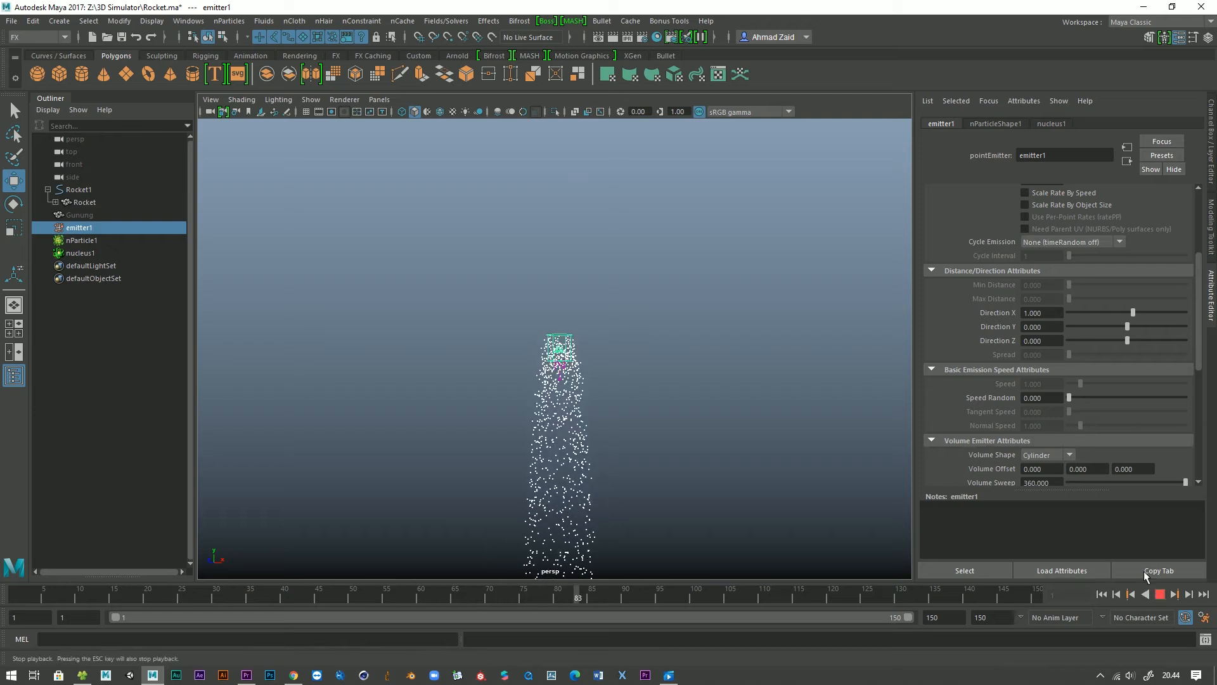
pyautogui.click(1161, 594)
pyautogui.click(1034, 398)
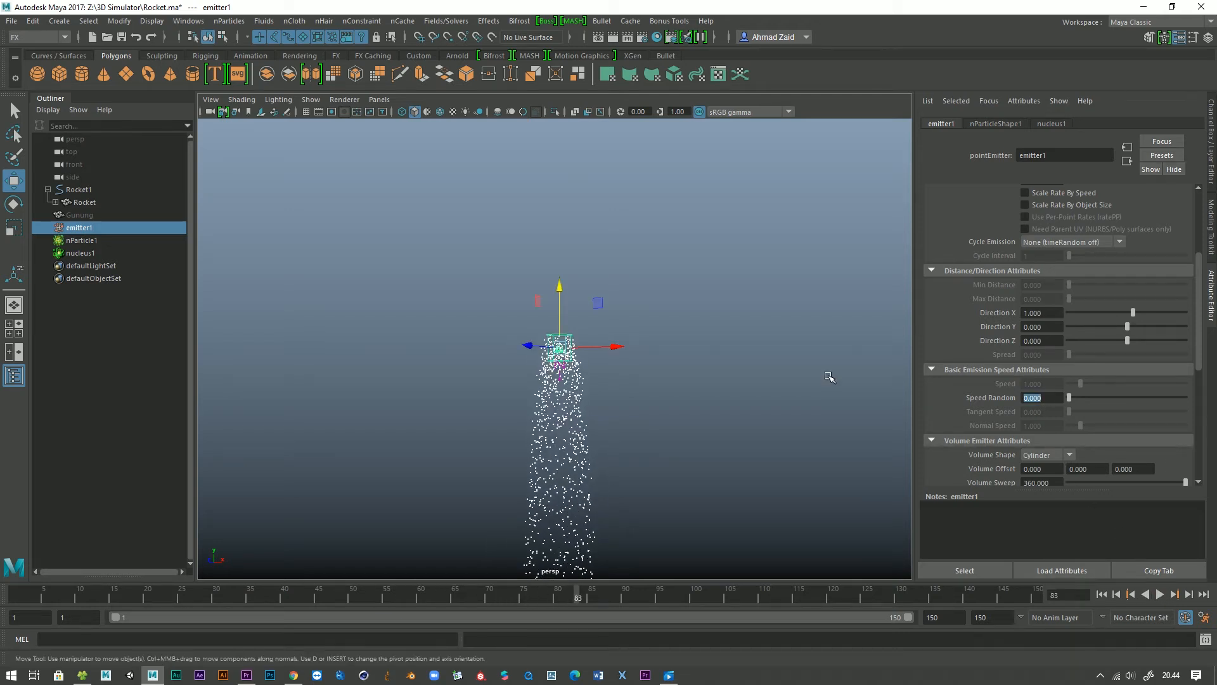
pyautogui.click(1101, 594)
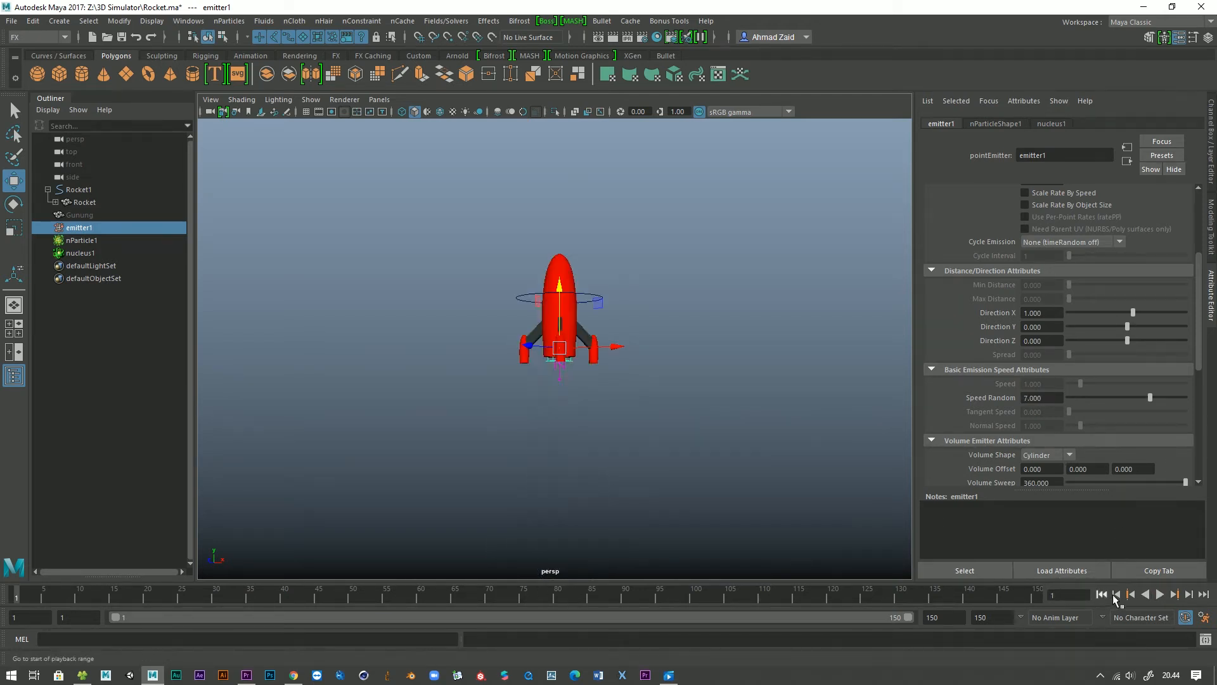
# Replay the launch with Speed Random at 7, return to the first frame, and save the scene.
pyautogui.click(1160, 596)
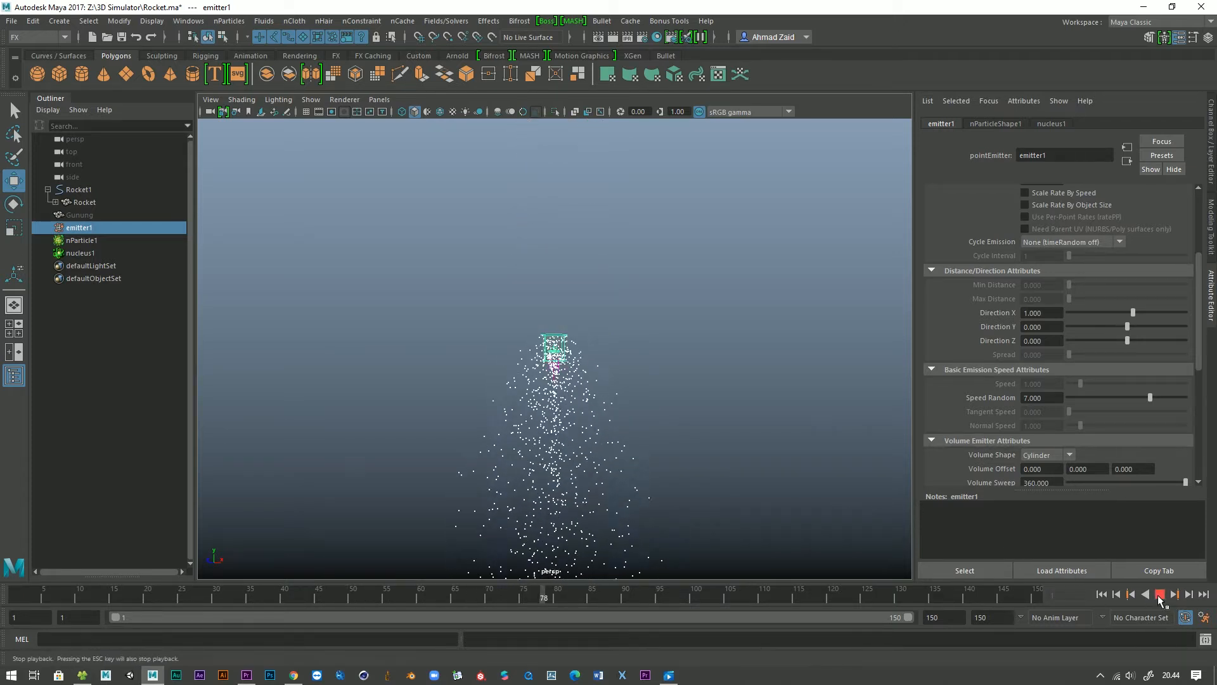
pyautogui.click(1160, 595)
pyautogui.click(1103, 595)
pyautogui.hotkey('ctrl', 's')
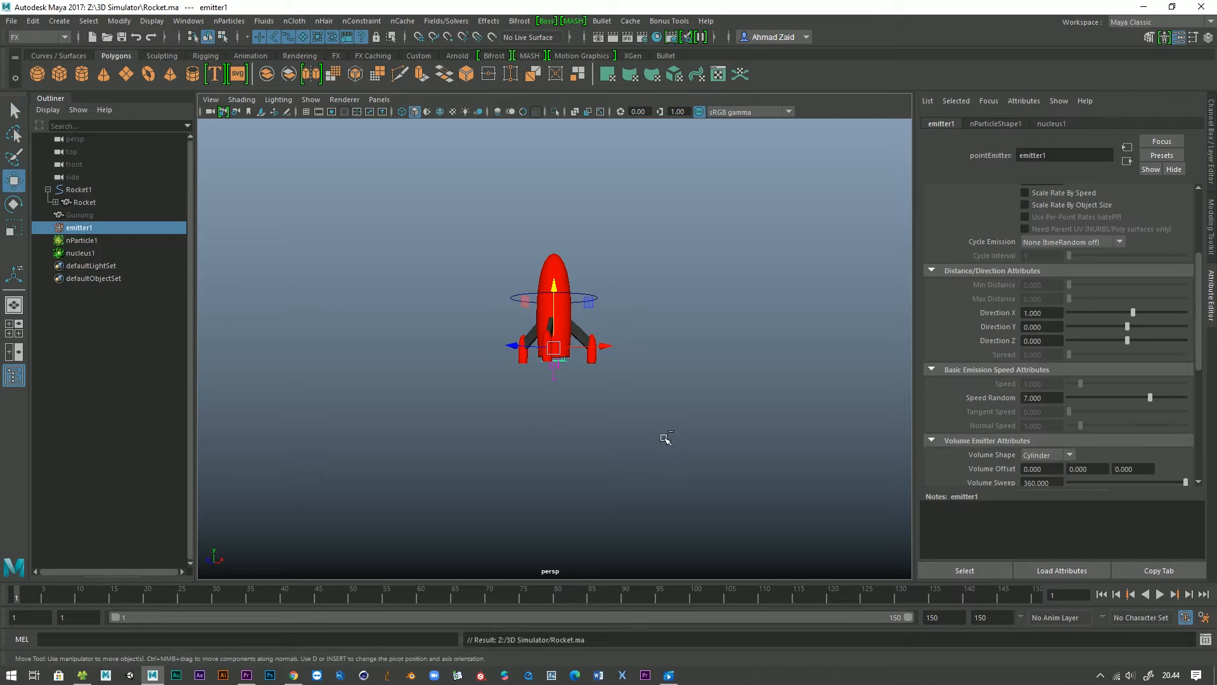
# Keep the emitter's Volume Shape as Cylinder, and collapse the Volume Emitter and Basic Emission Speed attribute sections.
pyautogui.scroll(3, 574, 431)
pyautogui.keyDown('alt'); pyautogui.moveTo(576, 429); pyautogui.dragTo(678, 435); pyautogui.keyUp('alt')
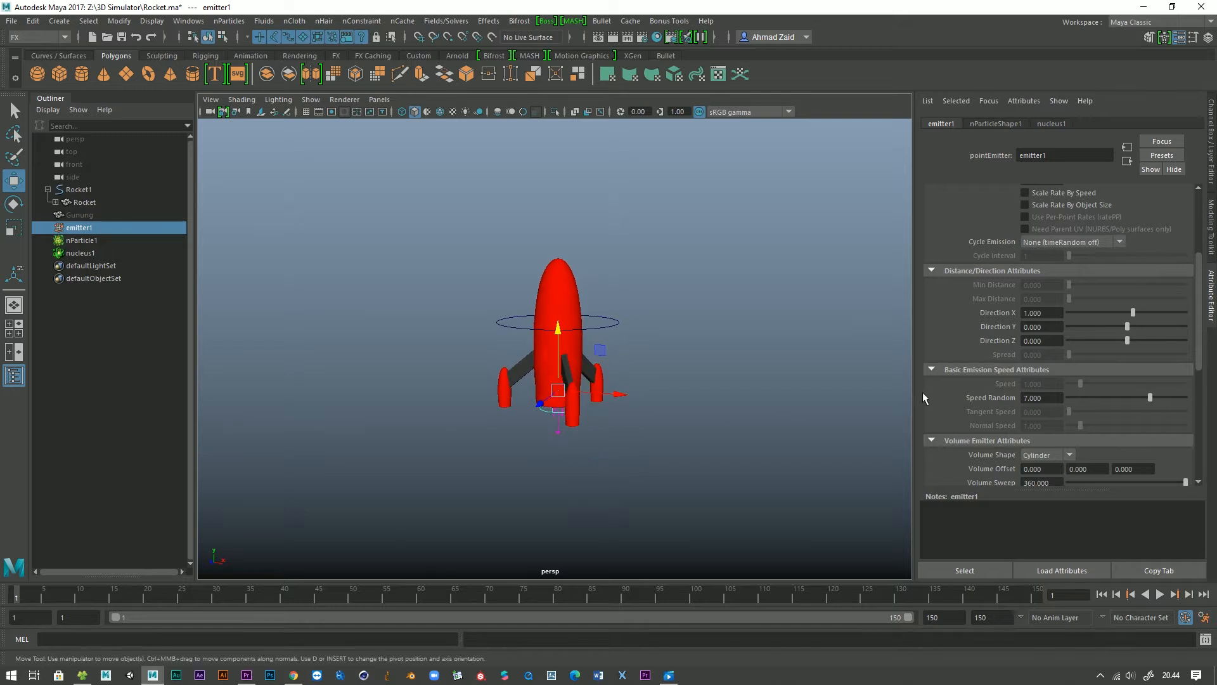
pyautogui.scroll(-2, 932, 392)
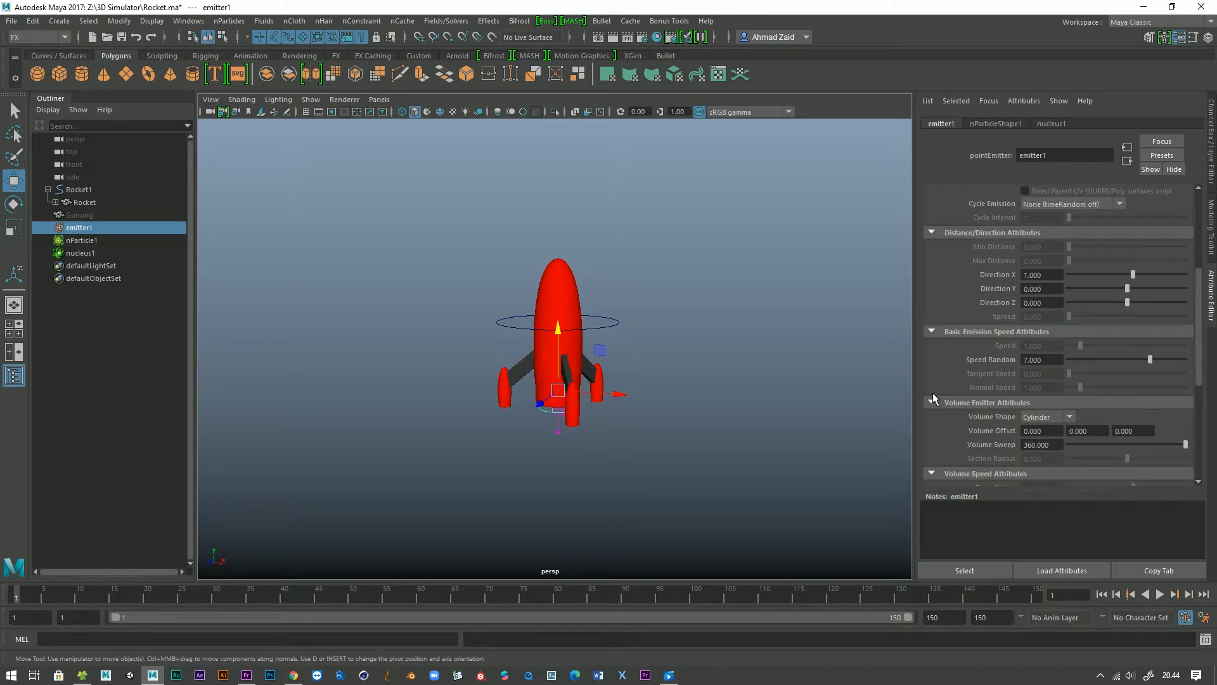
pyautogui.scroll(-3, 933, 393)
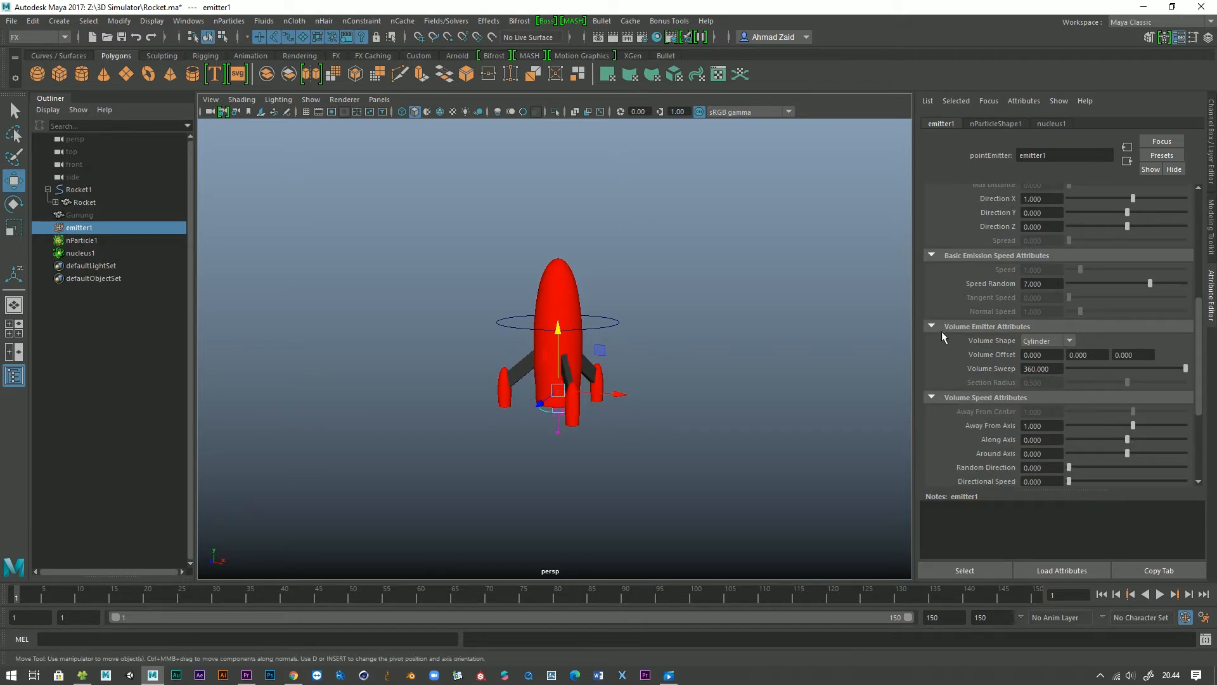
pyautogui.click(1027, 338)
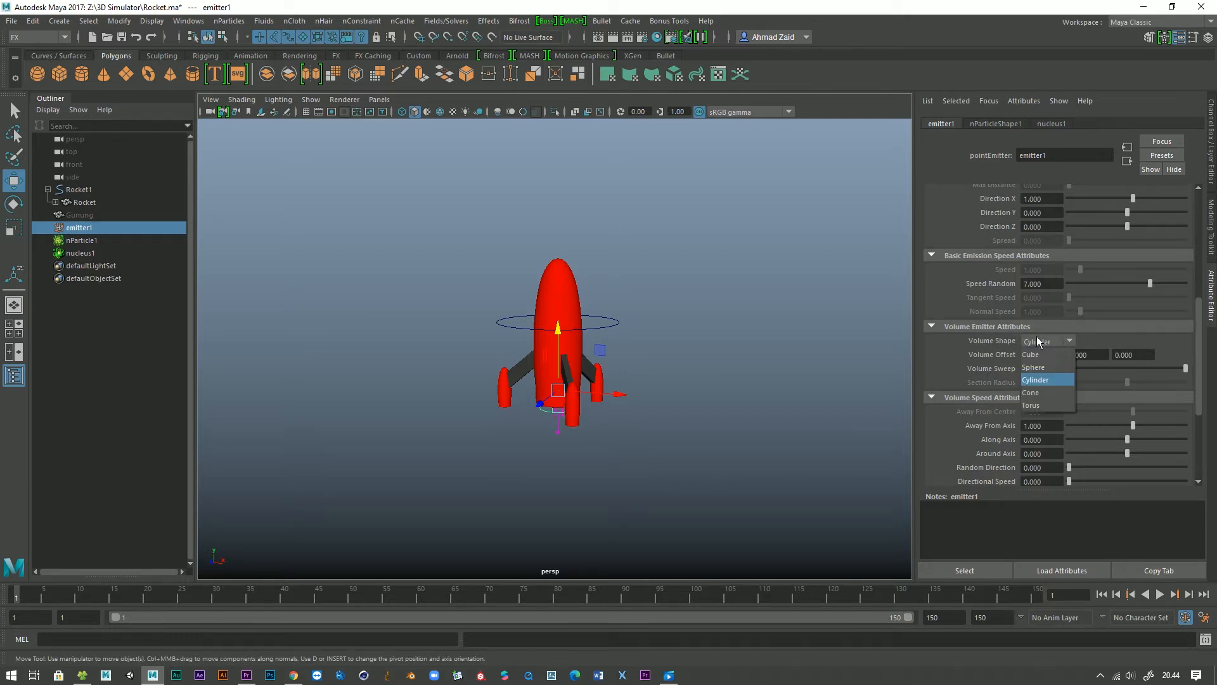
pyautogui.click(1036, 380)
pyautogui.click(932, 326)
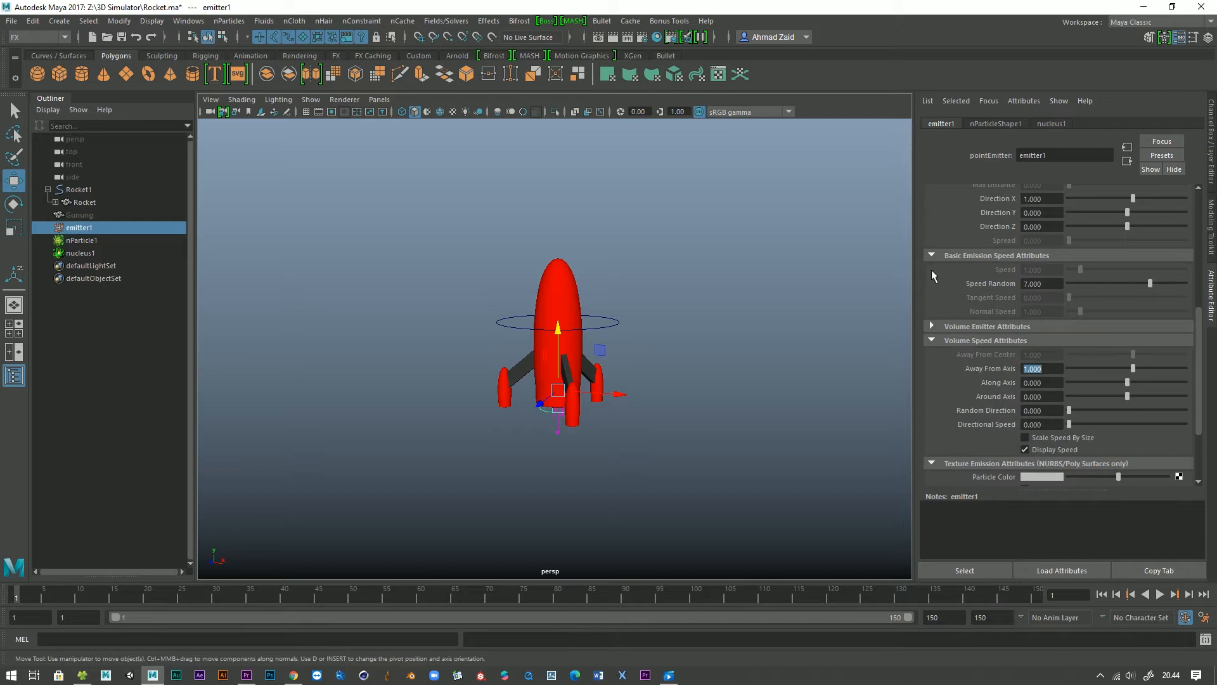
pyautogui.click(932, 255)
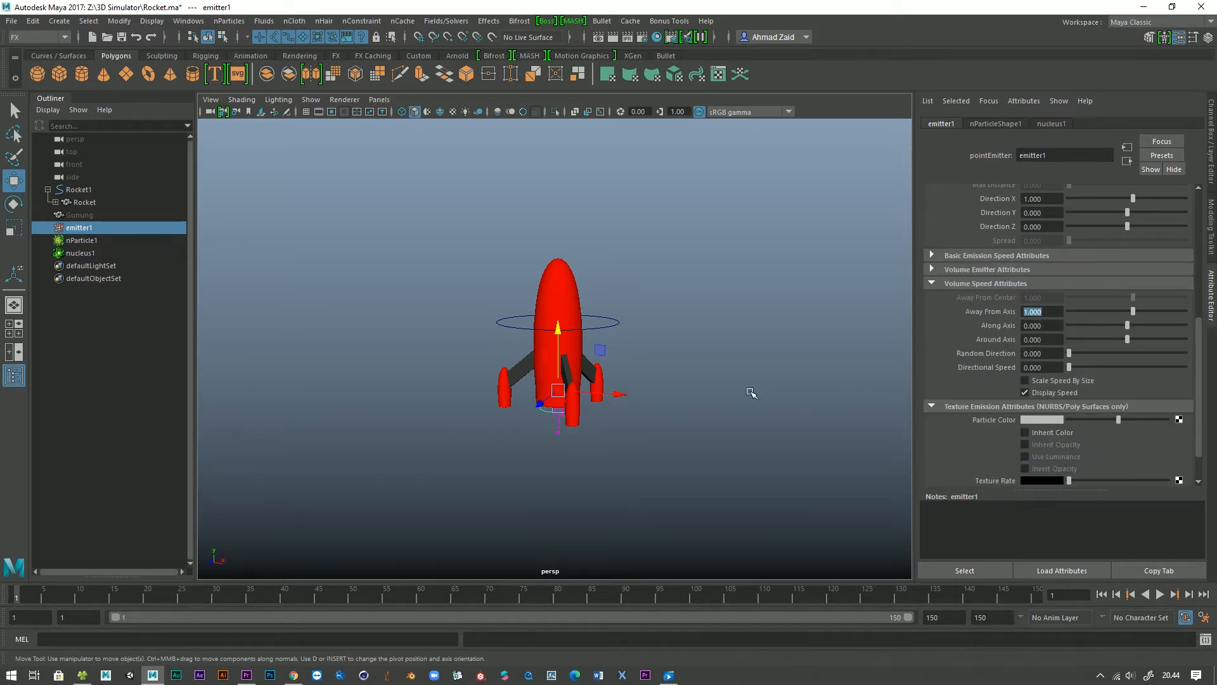
# Set the emitter's Away From Axis speed to 5 and replay the launch to check the spread, ending at the first frame.
pyautogui.scroll(2, 751, 392)
pyautogui.keyDown('alt'); pyautogui.moveTo(683, 437); pyautogui.dragTo(743, 422); pyautogui.keyUp('alt')
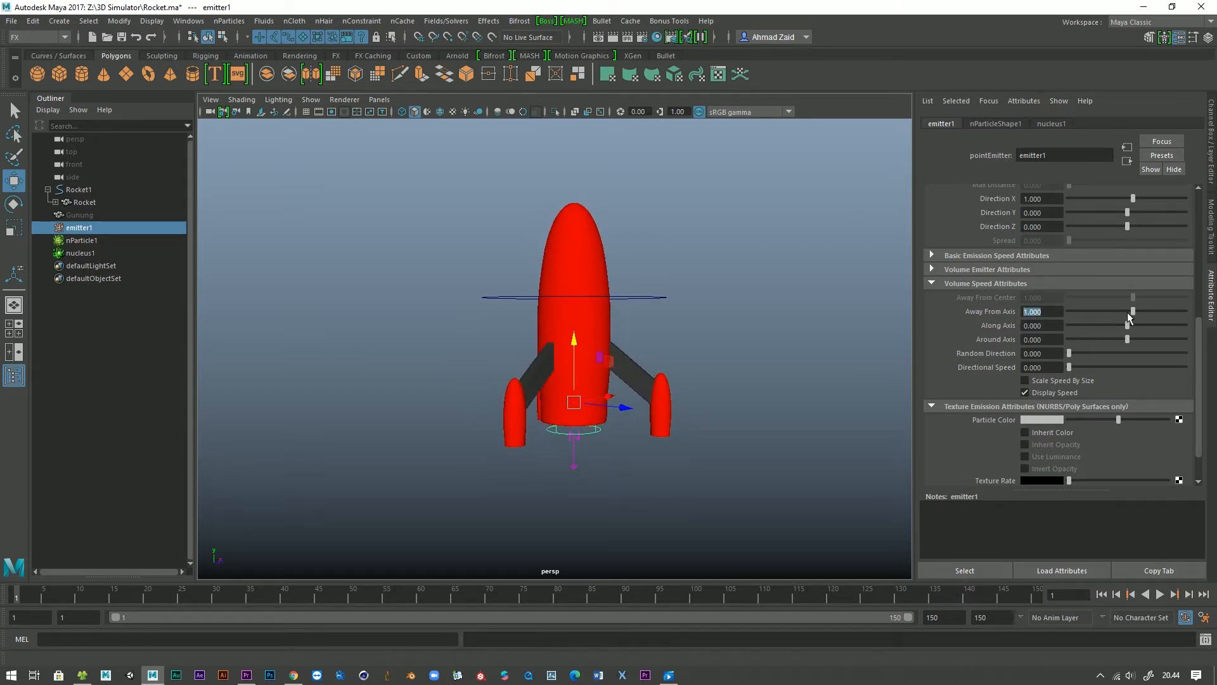
pyautogui.keyDown('ctrl'); pyautogui.moveTo(1047, 302); pyautogui.dragTo(1005, 311); pyautogui.keyUp('ctrl')
pyautogui.click(1159, 594)
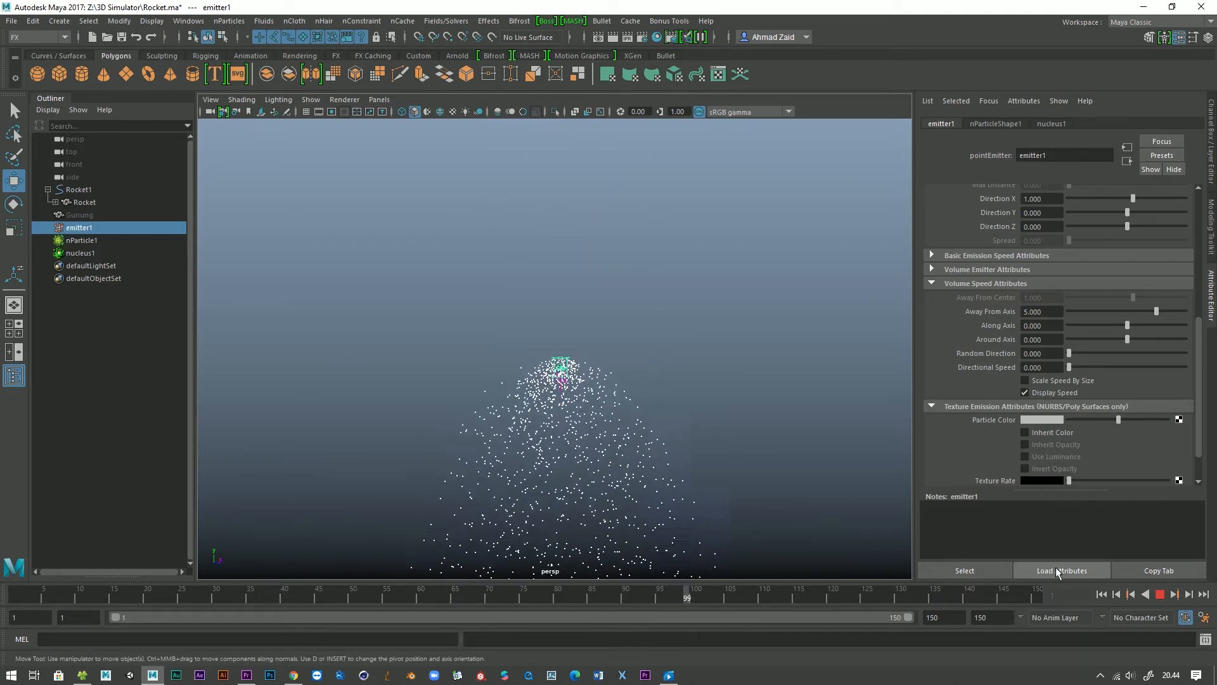
pyautogui.click(1103, 594)
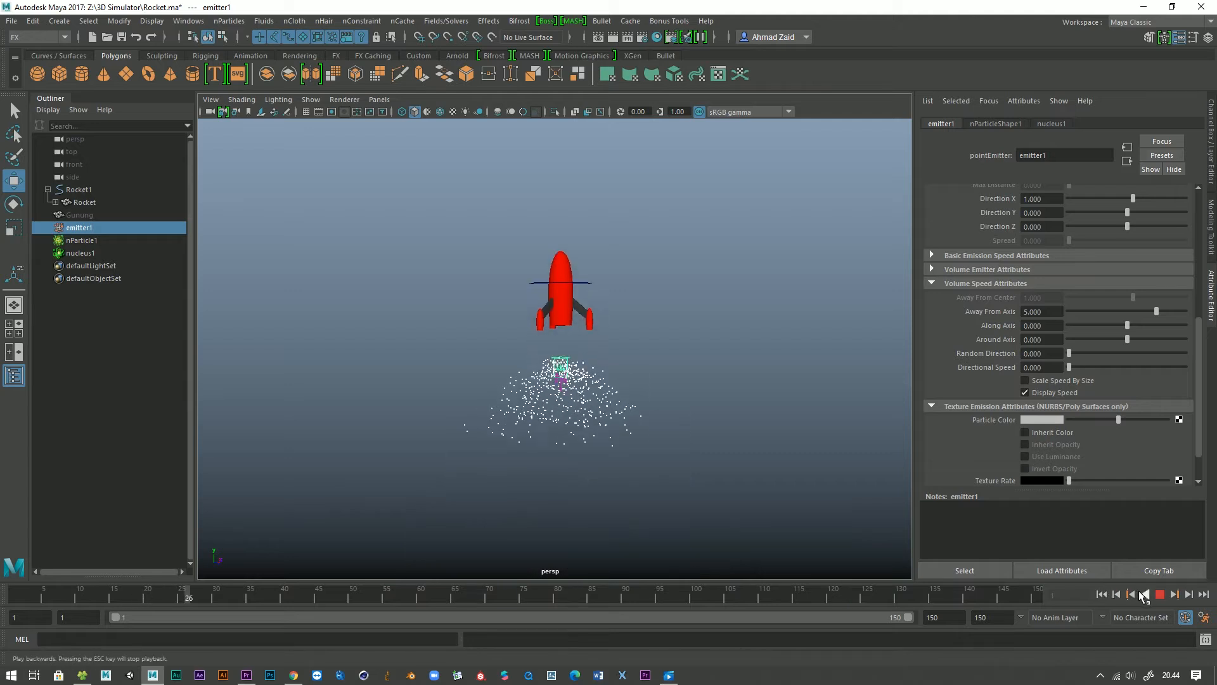
pyautogui.click(1158, 596)
pyautogui.click(1102, 595)
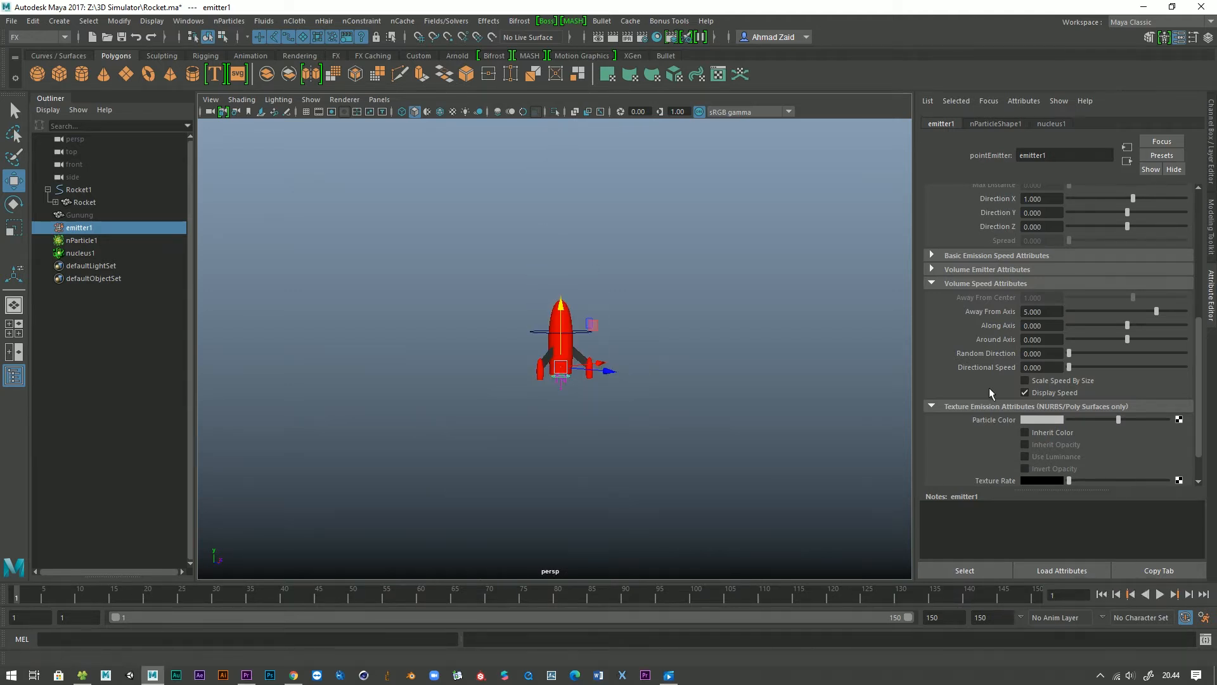
# Set the emitter's Along Axis speed to -10 and replay the launch to check the downward exhaust.
pyautogui.moveTo(1117, 325); pyautogui.dragTo(1050, 329)
pyautogui.click(1159, 596)
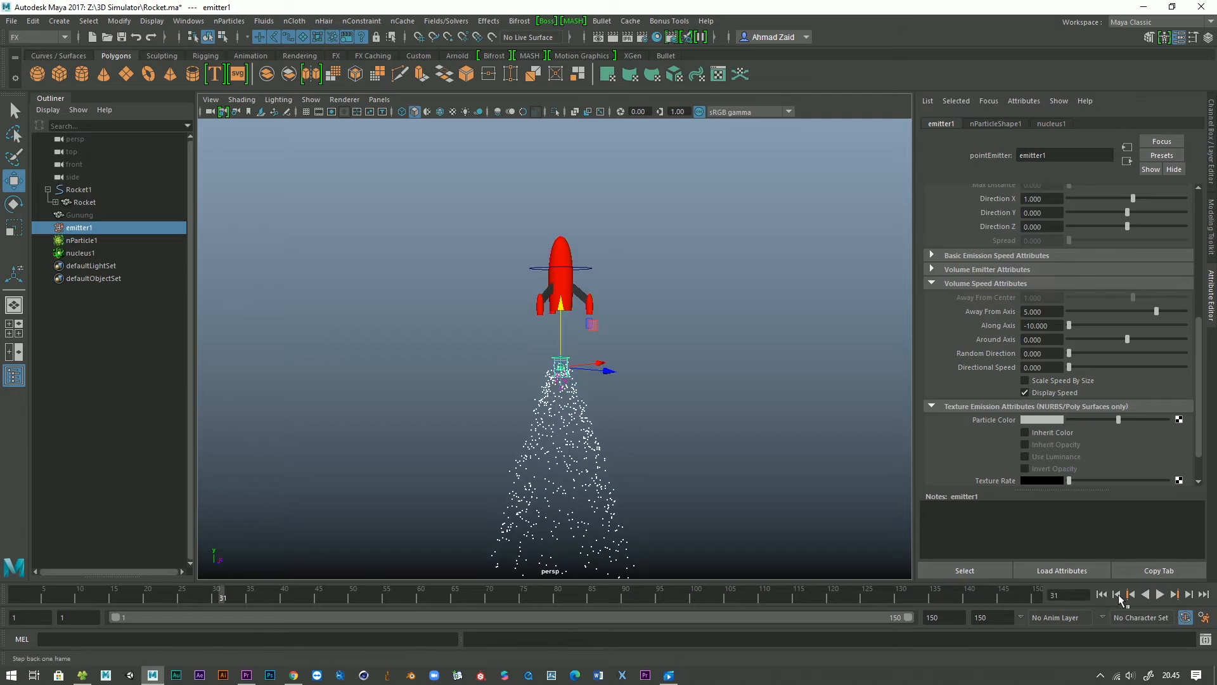
pyautogui.click(1102, 595)
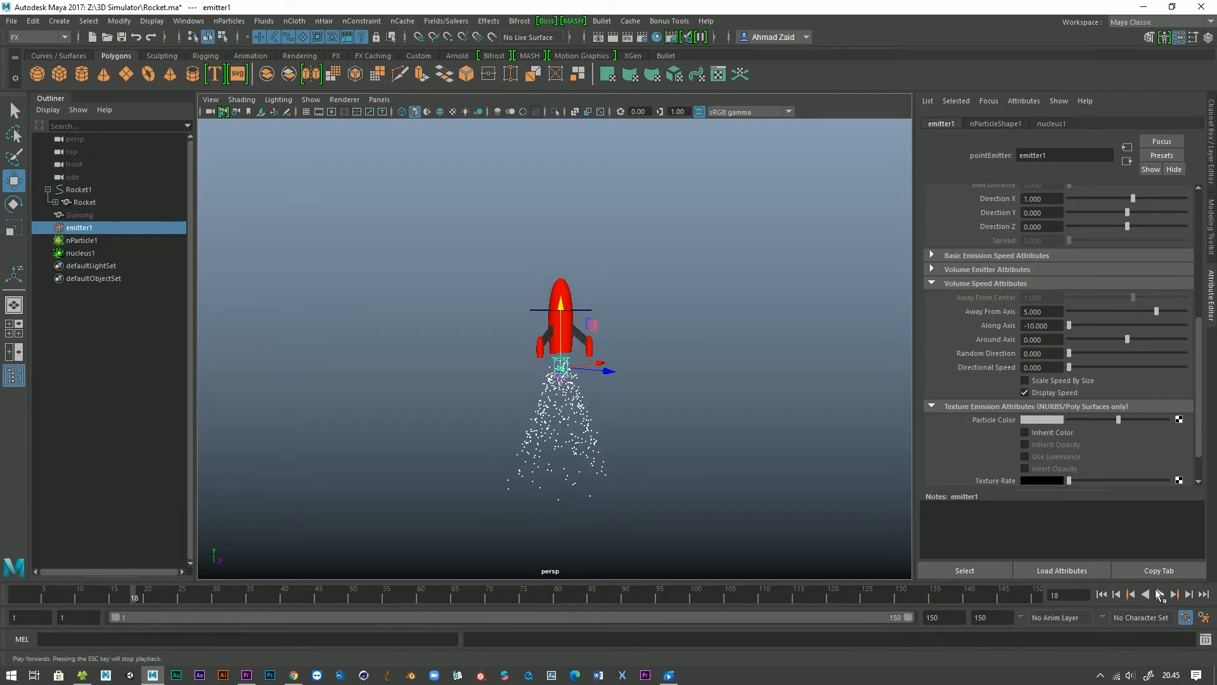
pyautogui.moveTo(643, 417)
pyautogui.keyDown('alt'); pyautogui.mouseDown()
pyautogui.moveTo(476, 401)
pyautogui.moveTo(632, 420)
pyautogui.mouseUp(); pyautogui.keyUp('alt')
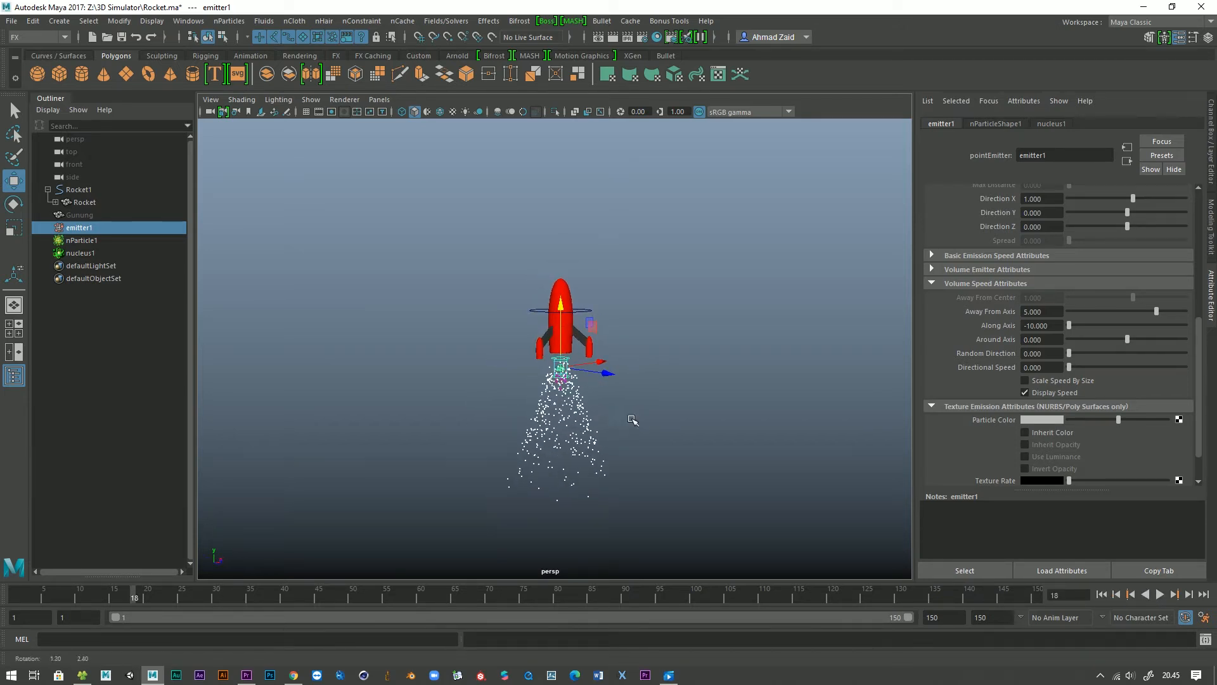
# Replay the launch twice, the second time from the first frame in a wider view, to check the downward exhaust cone.
pyautogui.click(1160, 595)
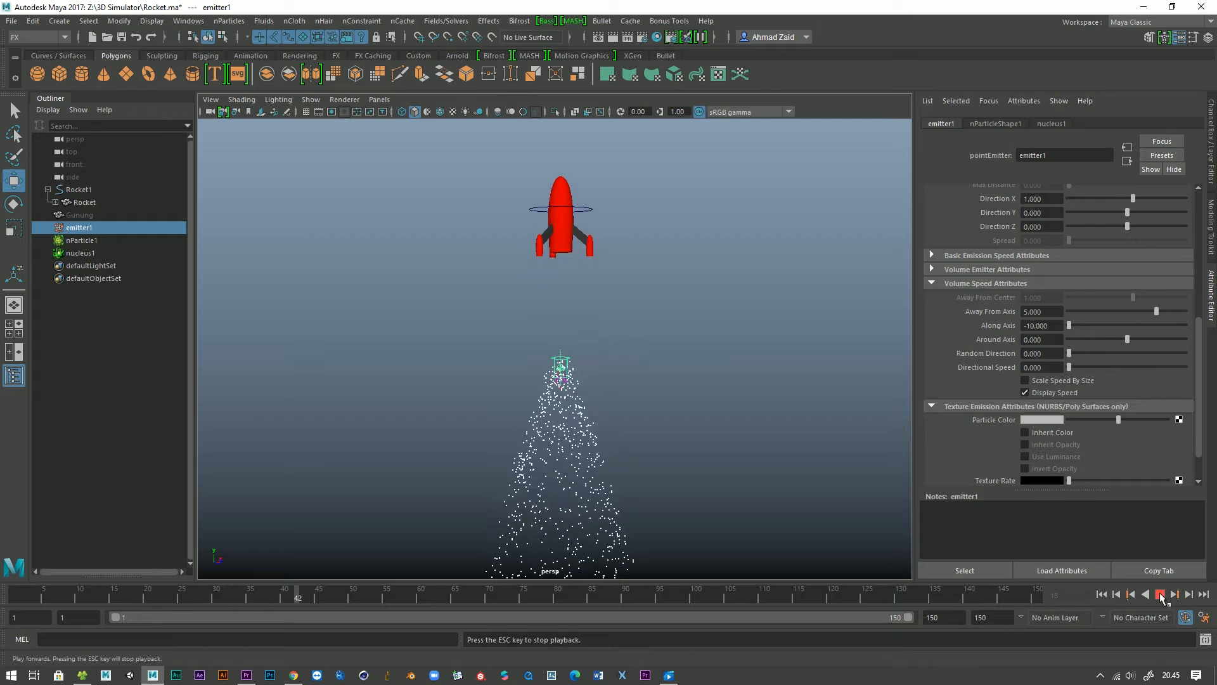
pyautogui.click(1161, 595)
pyautogui.scroll(-3, 780, 494)
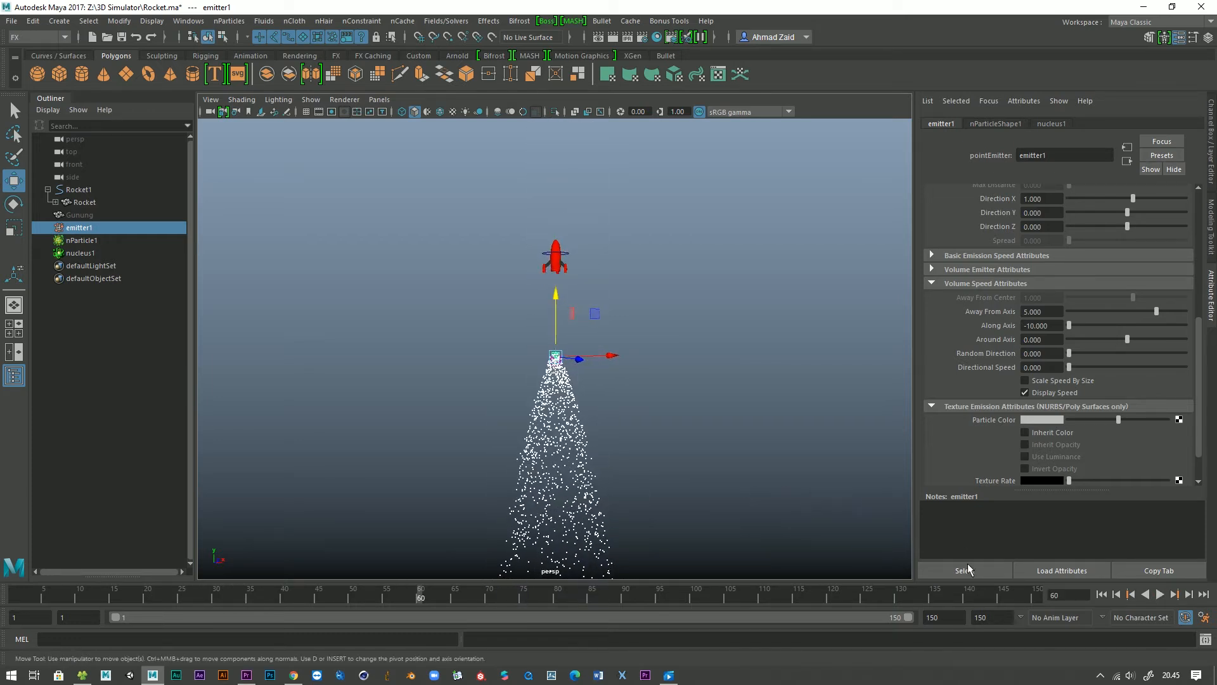
pyautogui.click(1101, 594)
pyautogui.click(1161, 594)
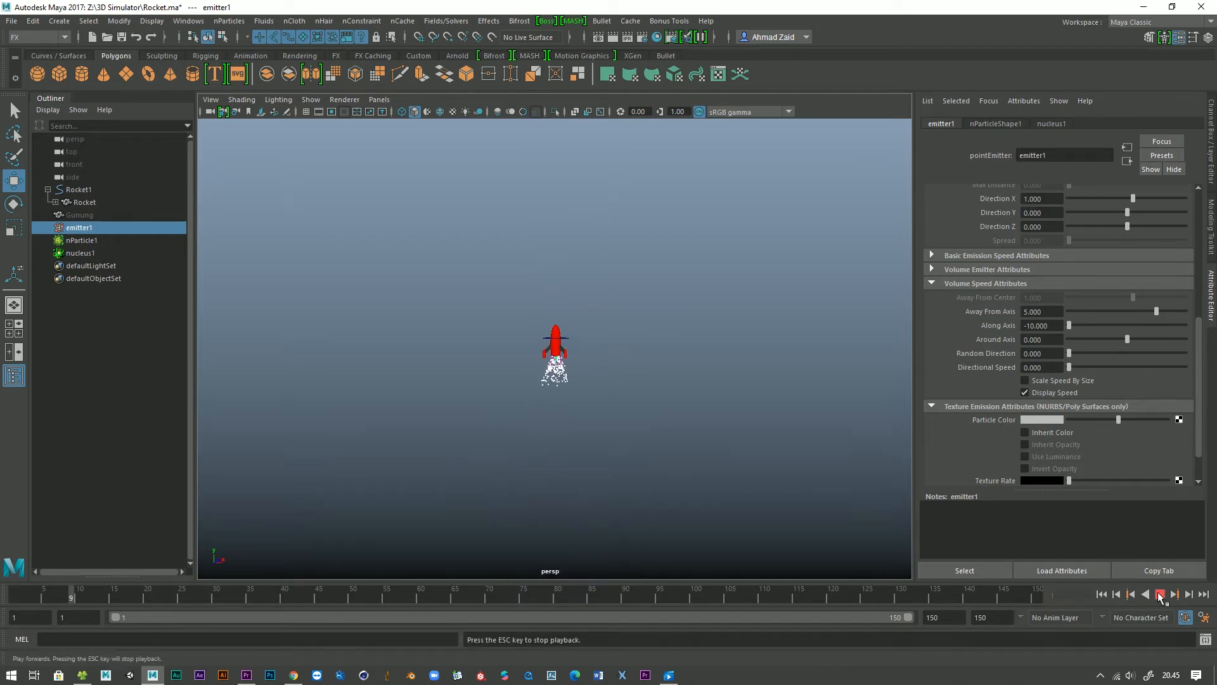
pyautogui.click(1160, 595)
# Try an Along Axis speed of 10 on the emitter and replay the launch from the first frame.
pyautogui.moveTo(1097, 324); pyautogui.dragTo(1187, 324)
pyautogui.click(1103, 594)
pyautogui.click(1161, 595)
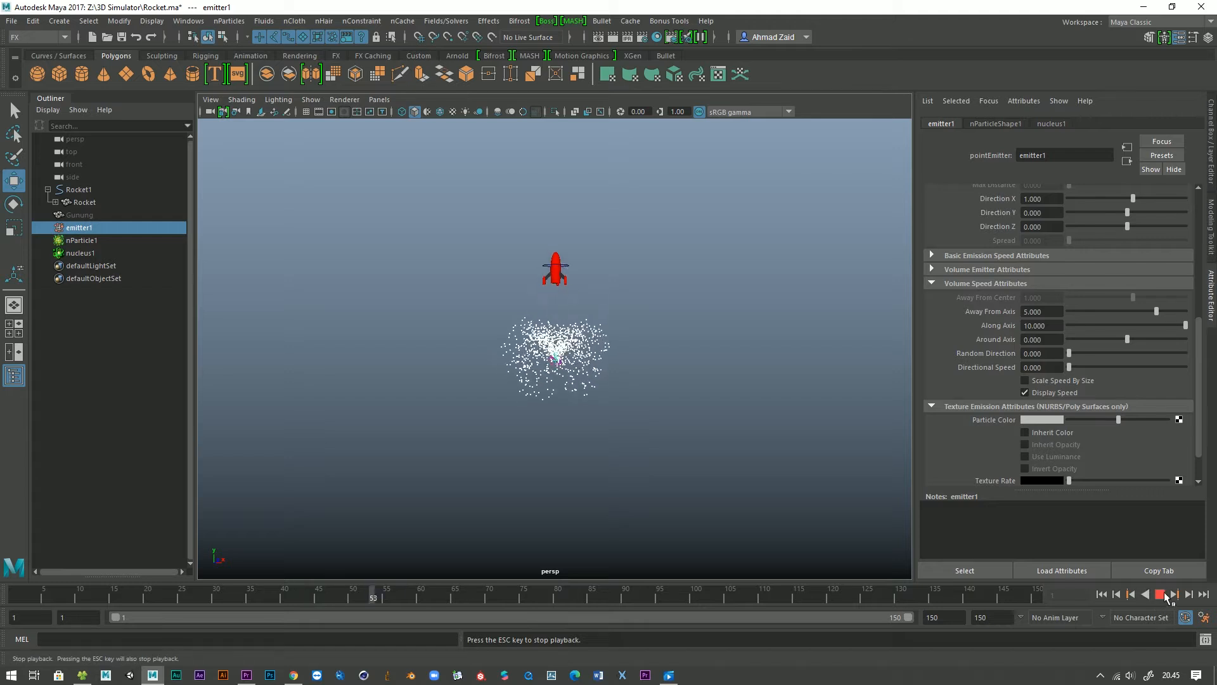
pyautogui.click(1163, 594)
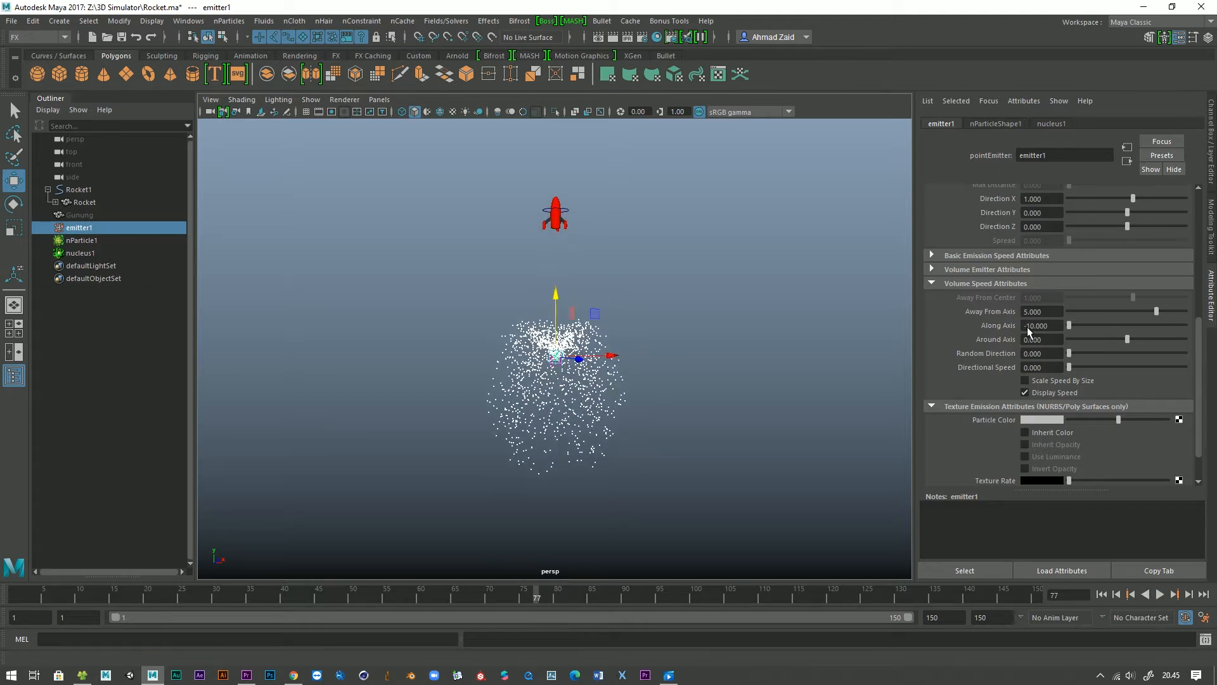
# Replay the launch from the first frame with Along Axis at -10 to compare the exhaust direction.
pyautogui.scroll(3, 703, 418)
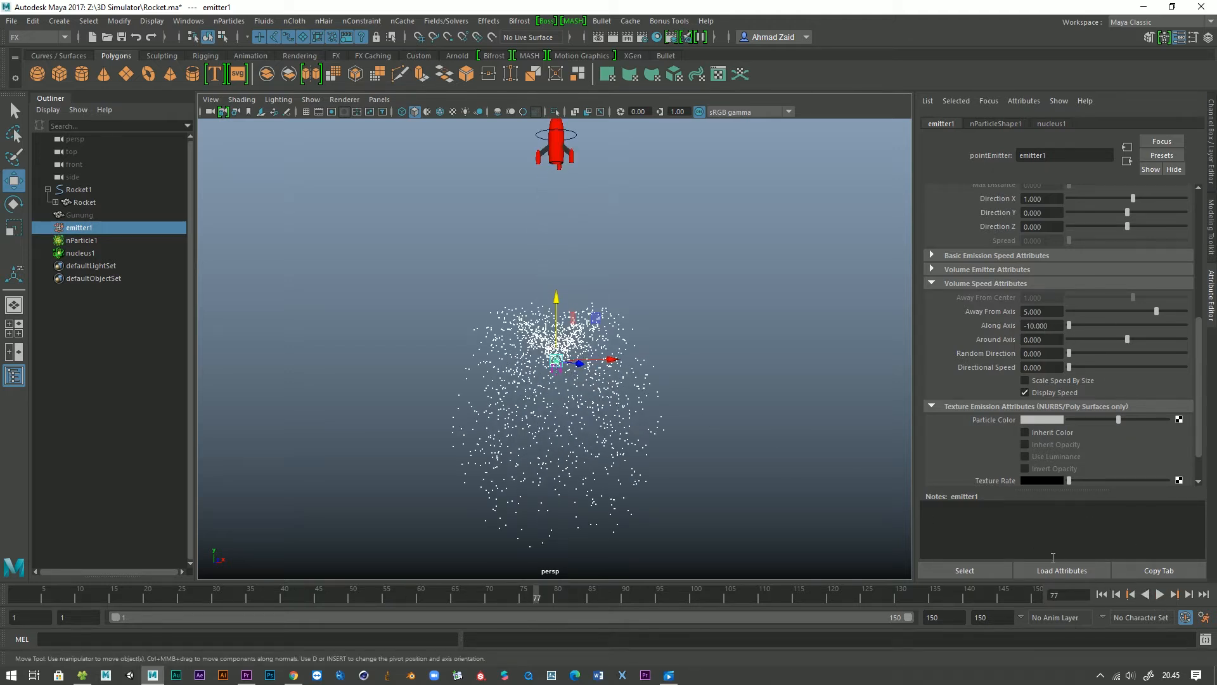
pyautogui.click(1101, 595)
pyautogui.click(1160, 594)
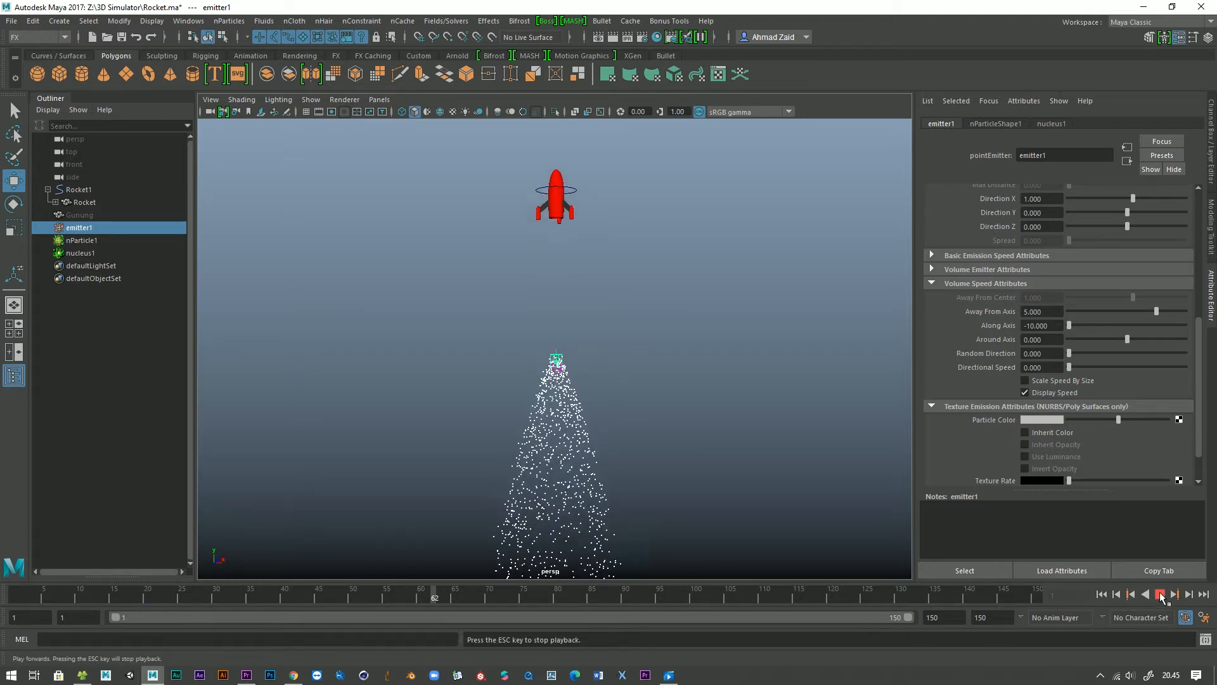
pyautogui.click(1160, 595)
pyautogui.keyDown('alt'); pyautogui.moveTo(710, 507); pyautogui.dragTo(633, 486); pyautogui.keyUp('alt')
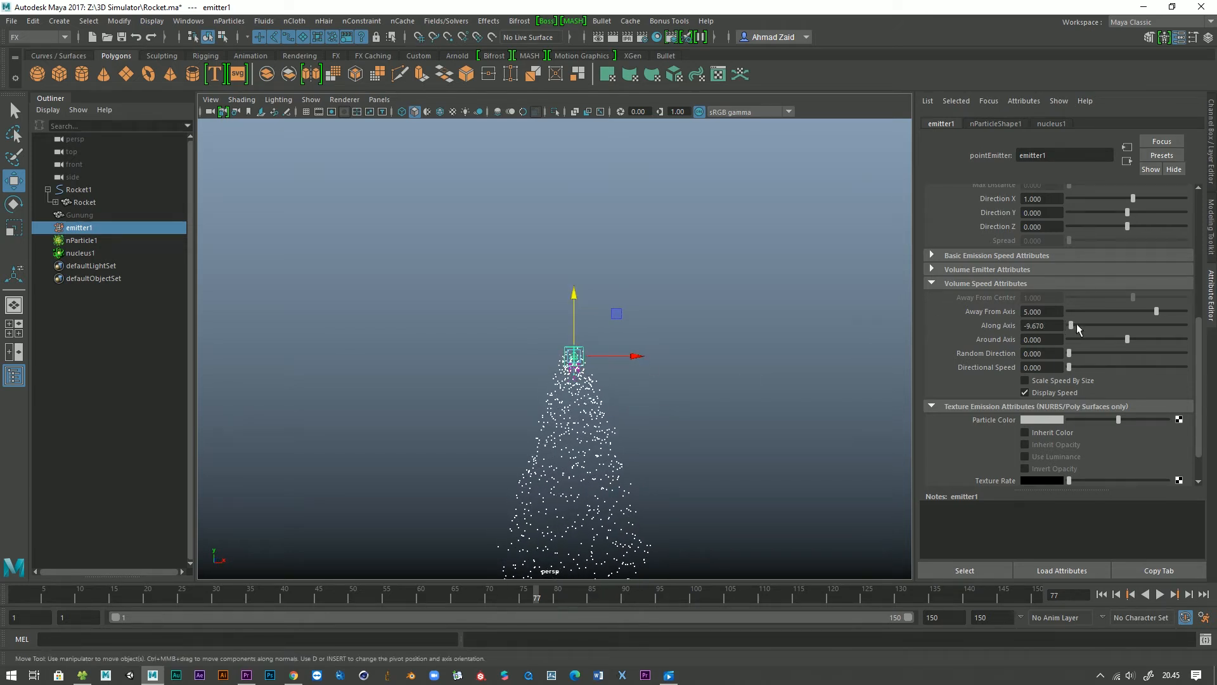
# Try the emitter's Along Axis speed at 10 once more, replay the launch, and return to the first frame.
pyautogui.click(1102, 595)
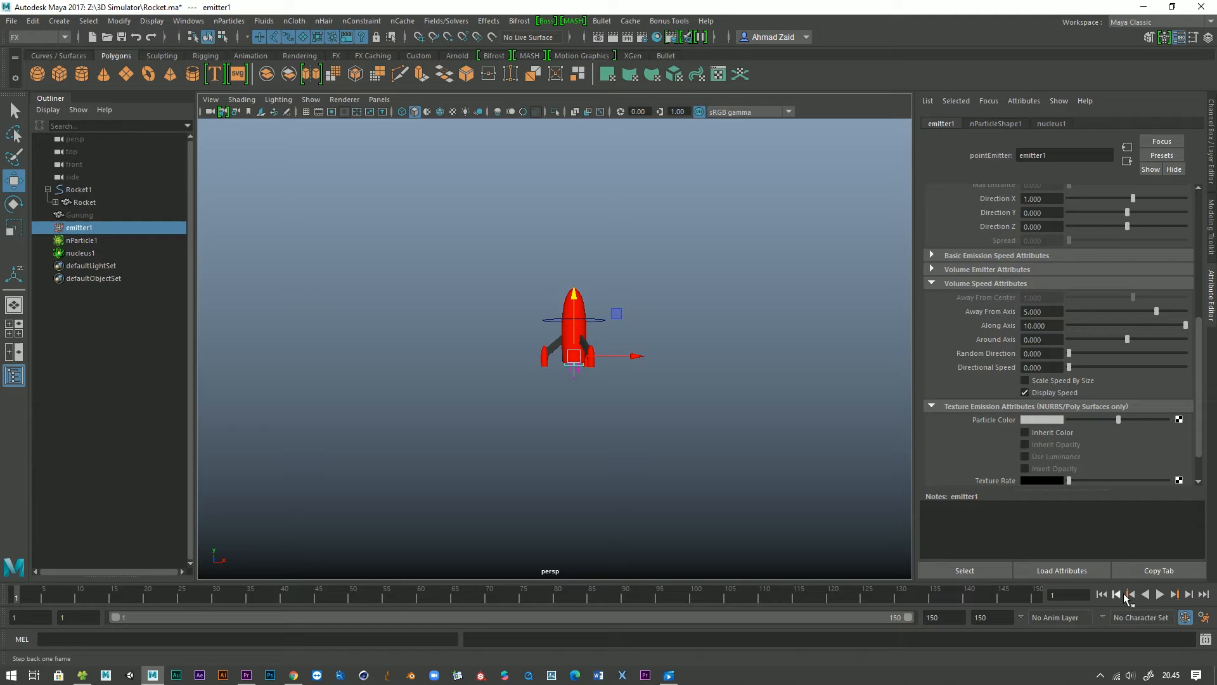
pyautogui.click(1161, 594)
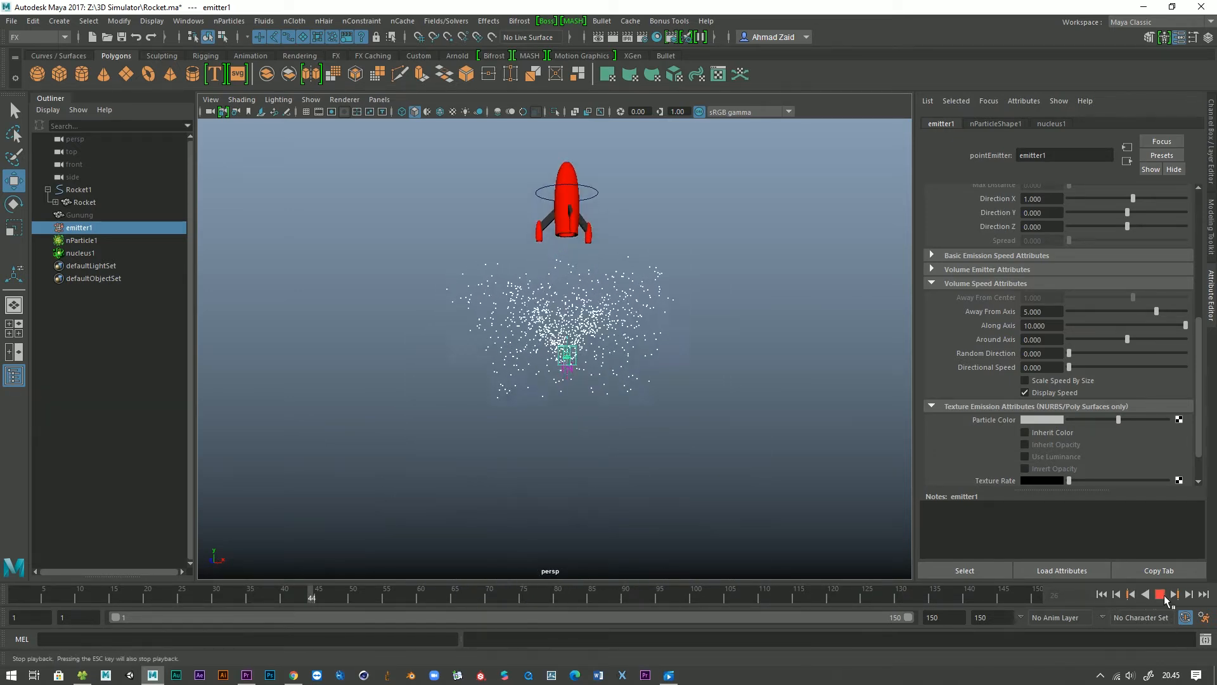
pyautogui.click(1114, 596)
pyautogui.click(1101, 595)
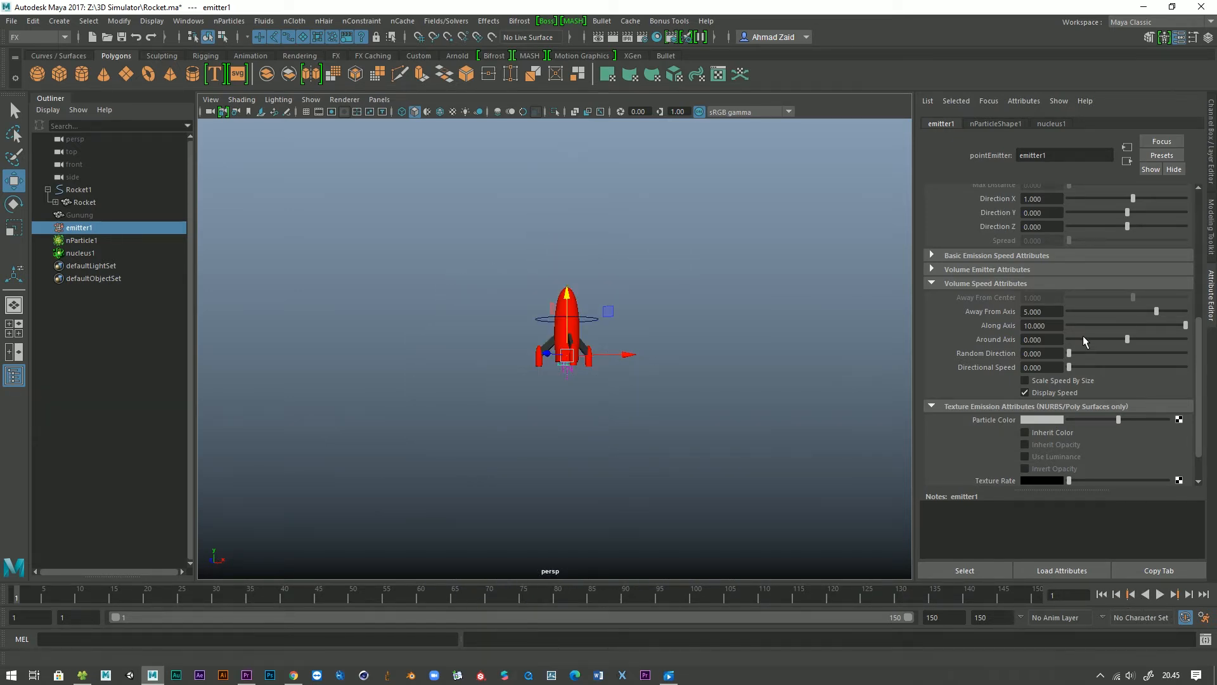
# Set the emitter's Along Axis speed to -10, replay the launch to check the exhaust, and save the scene.
pyautogui.moveTo(1110, 325); pyautogui.dragTo(1017, 325)
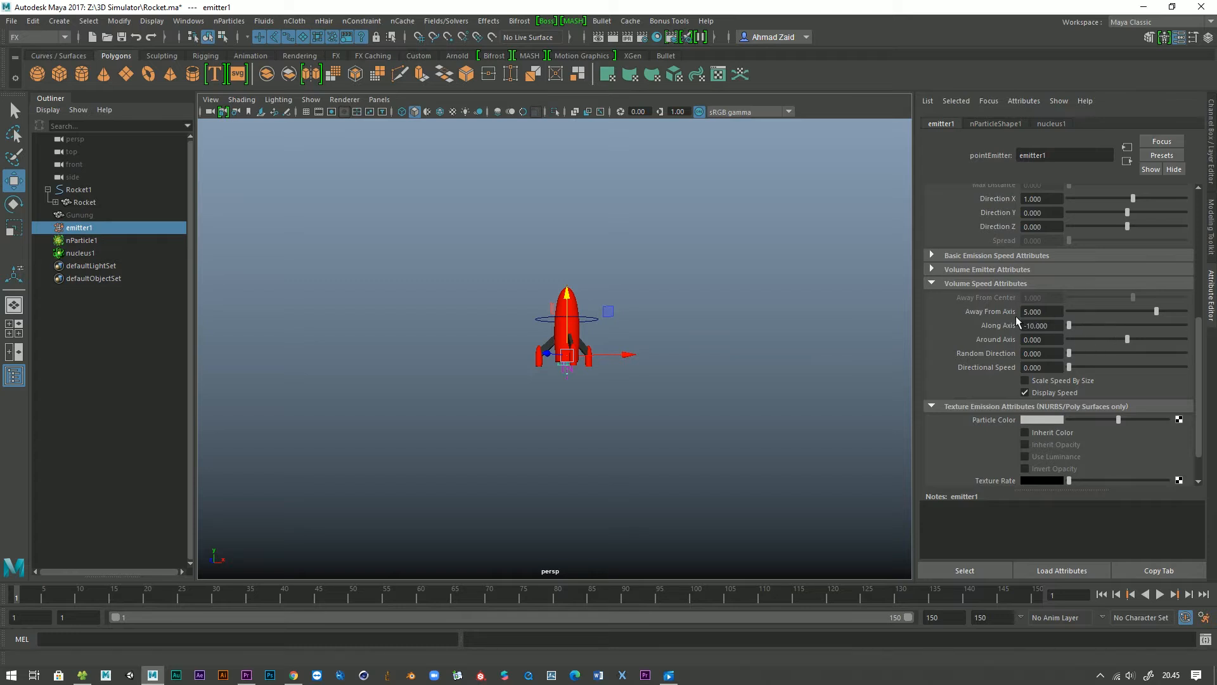
pyautogui.click(1161, 595)
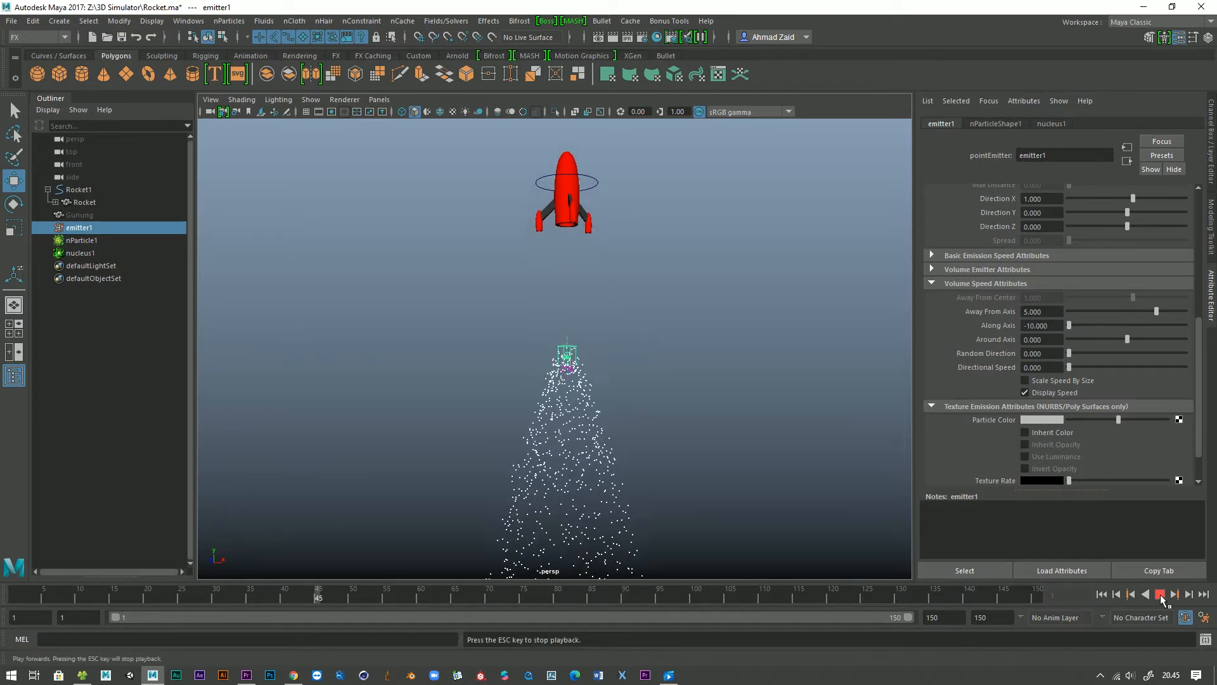
pyautogui.click(1160, 595)
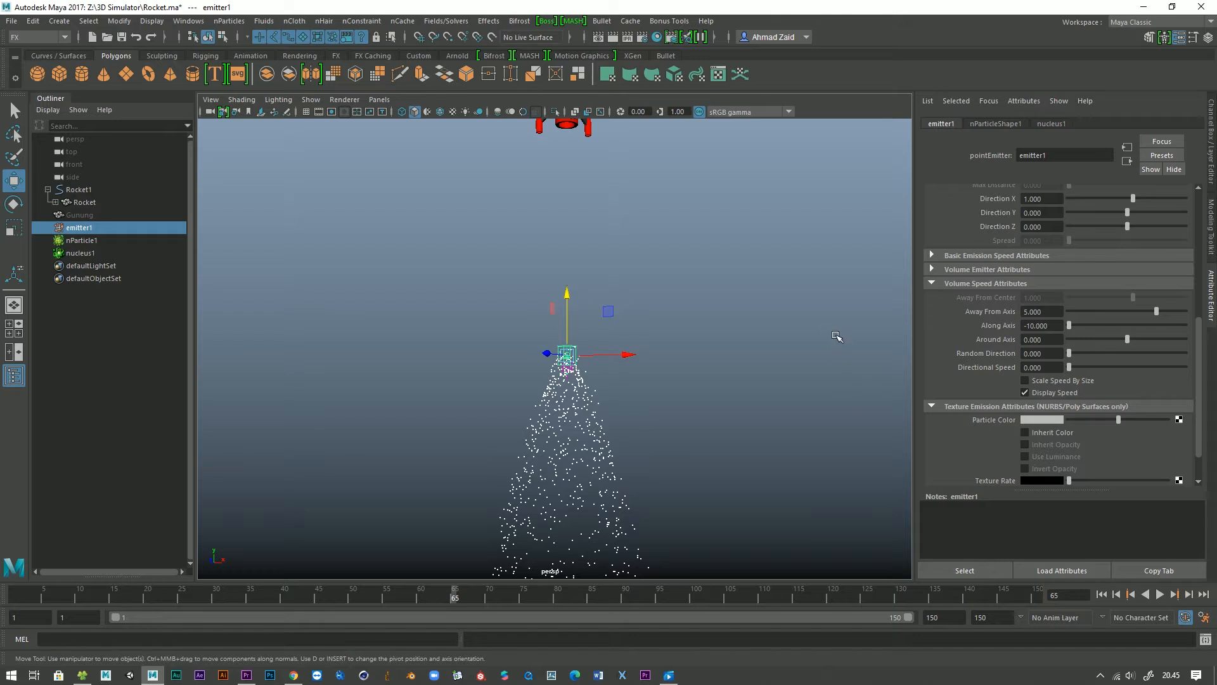
pyautogui.keyDown('alt'); pyautogui.moveTo(837, 337); pyautogui.dragTo(828, 333); pyautogui.keyUp('alt')
pyautogui.hotkey('ctrl', 's')
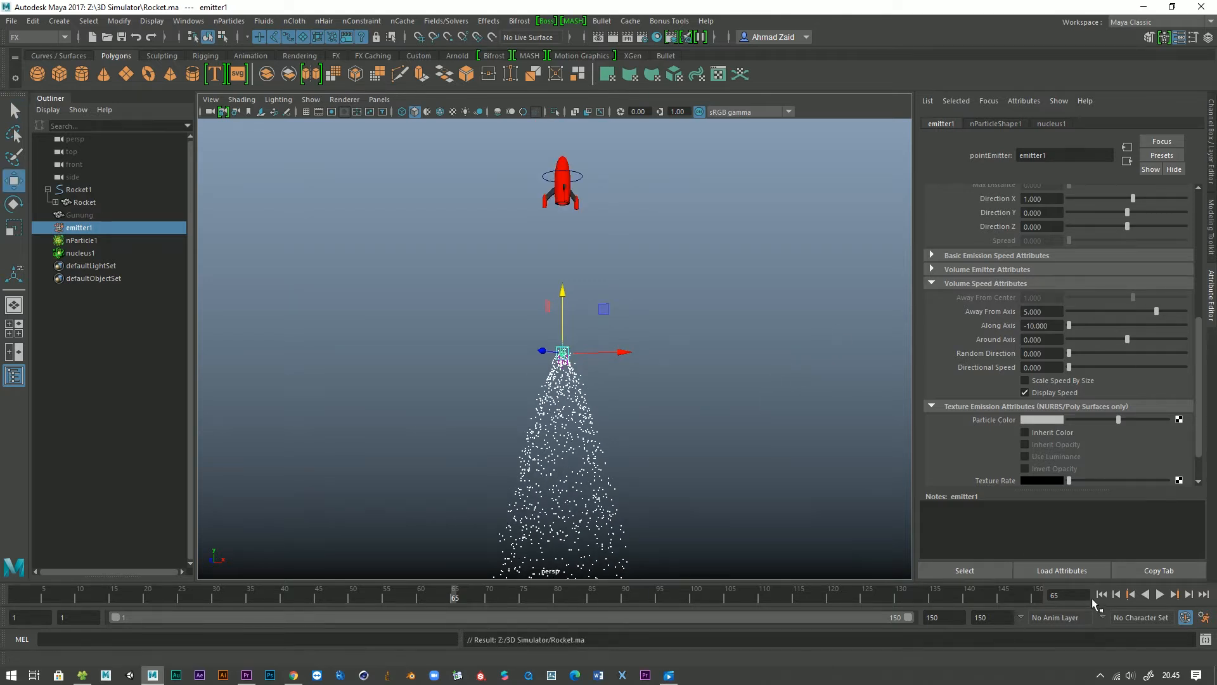
# Replay the launch to check whether the emitter moves with the rocket, and return to the first frame.
pyautogui.click(1101, 595)
pyautogui.click(1162, 595)
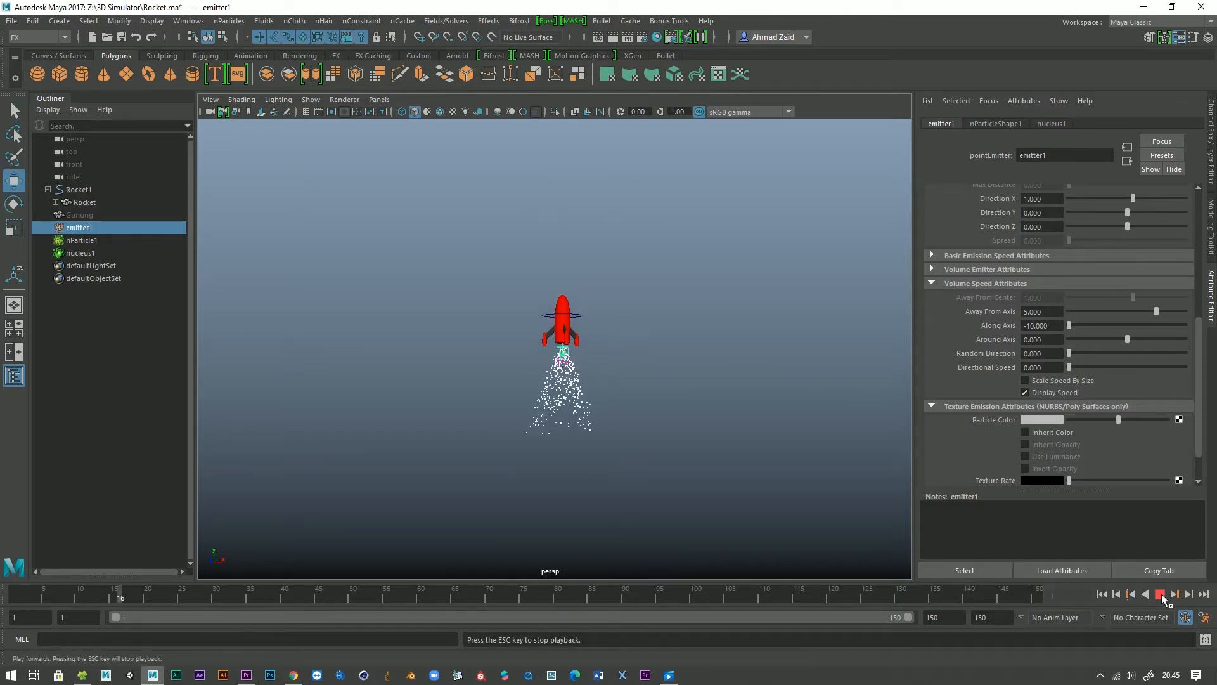
pyautogui.click(1161, 596)
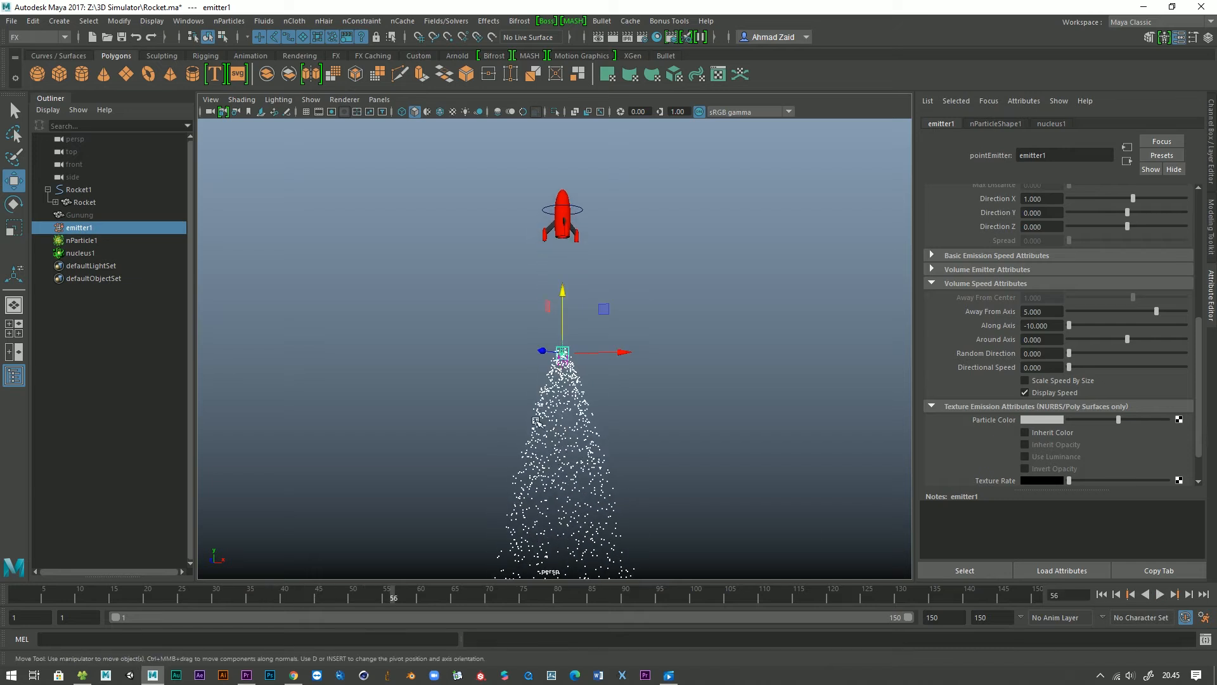
pyautogui.click(1101, 594)
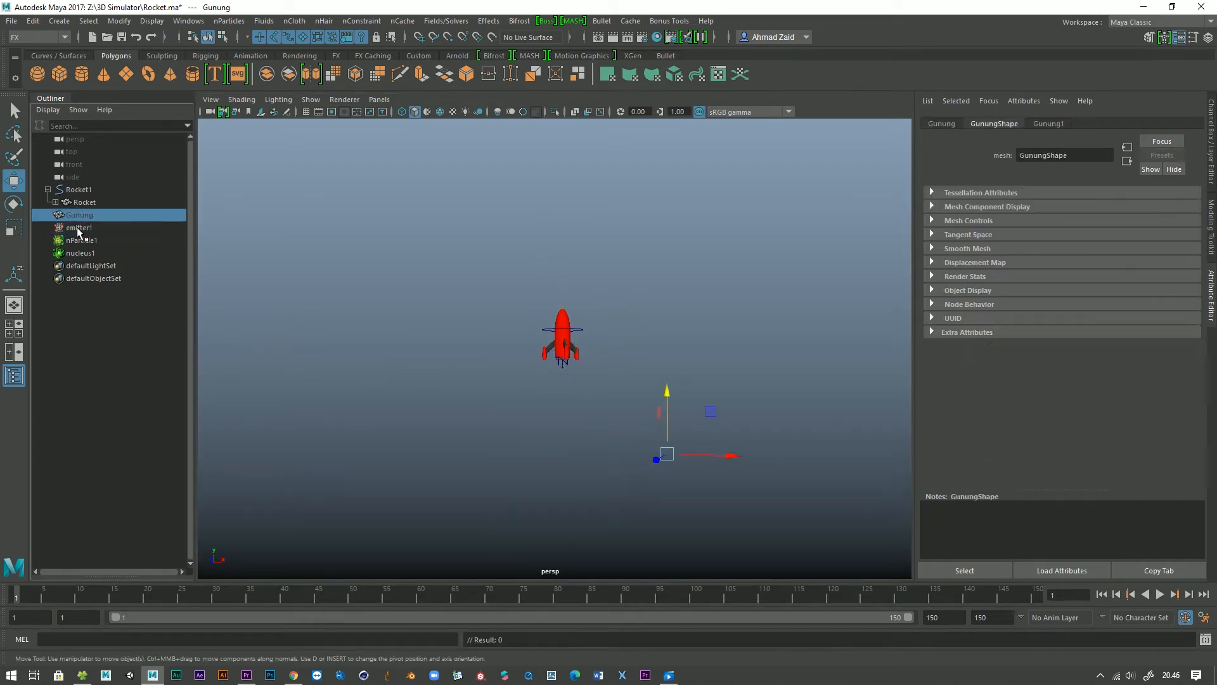
# Parent emitter1 under the Rocket1 control curve and replay the launch to check that the exhaust follows the rocket.
pyautogui.click(47, 190)
pyautogui.click(48, 190)
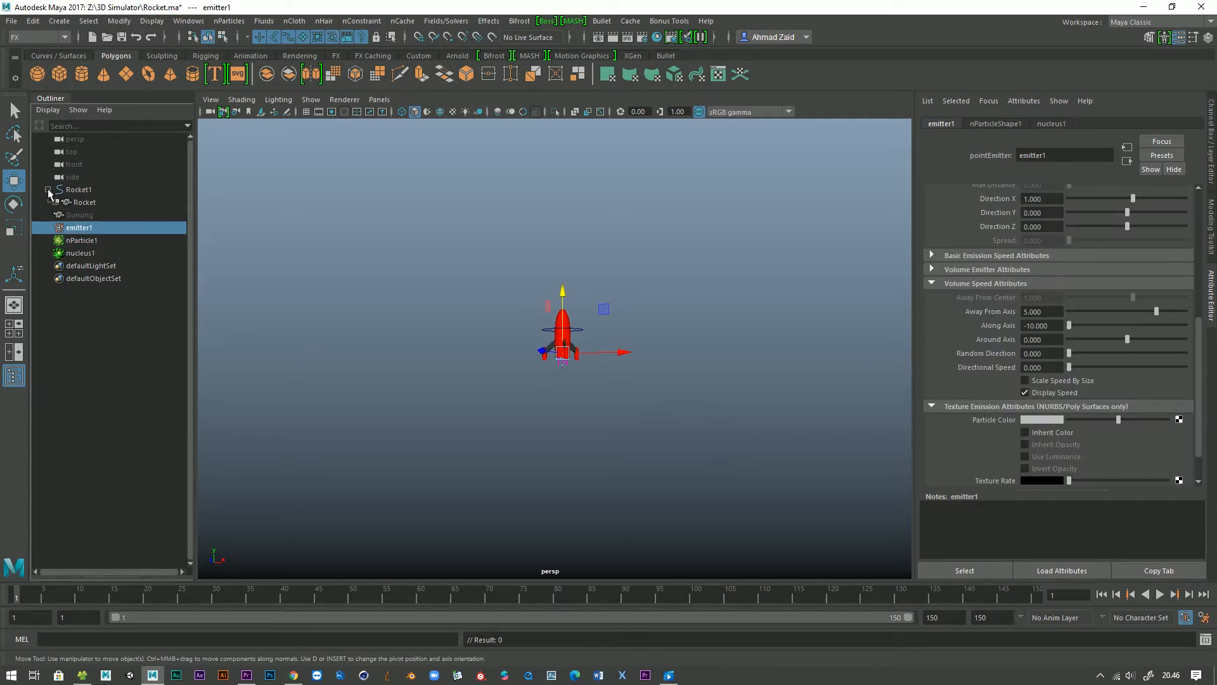
pyautogui.click(48, 190)
pyautogui.click(48, 190)
pyautogui.moveTo(87, 228); pyautogui.dragTo(83, 190, button='middle')
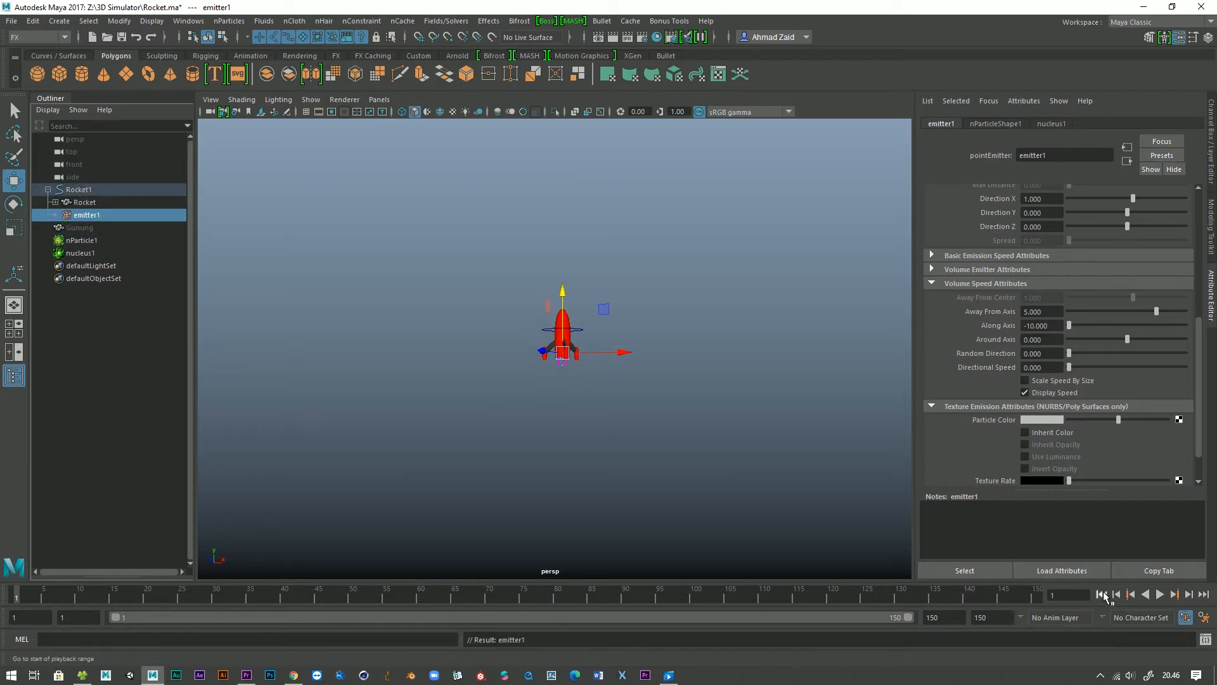
pyautogui.click(1153, 593)
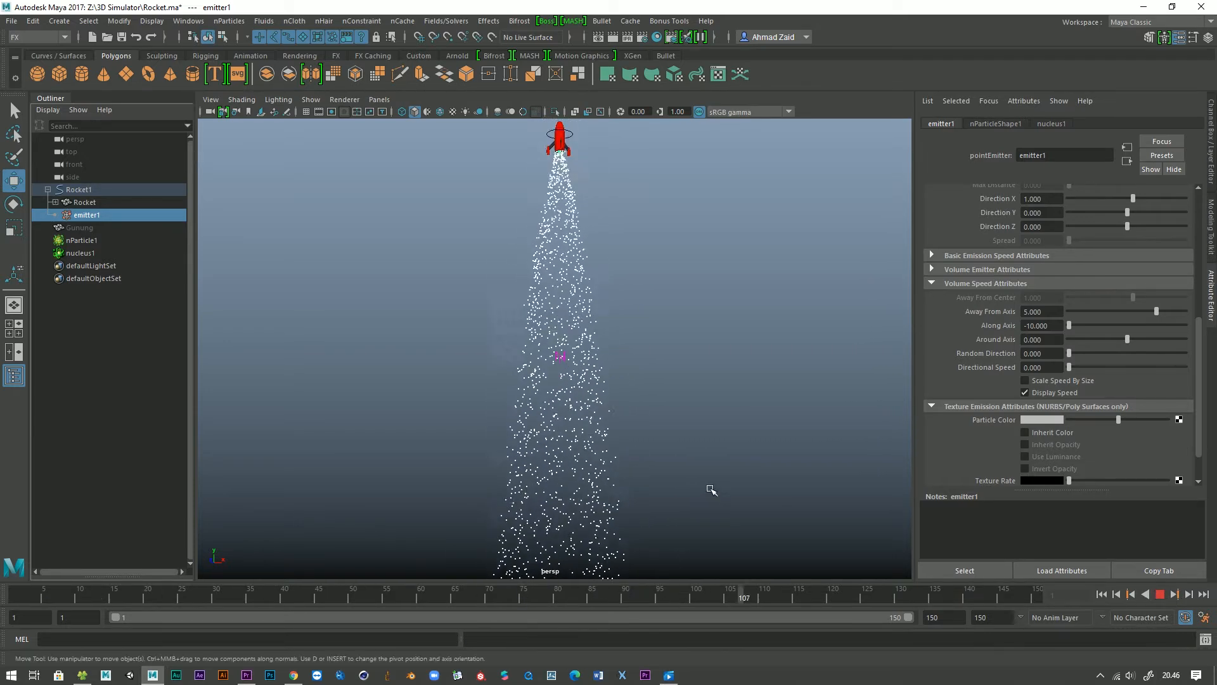
pyautogui.click(1161, 599)
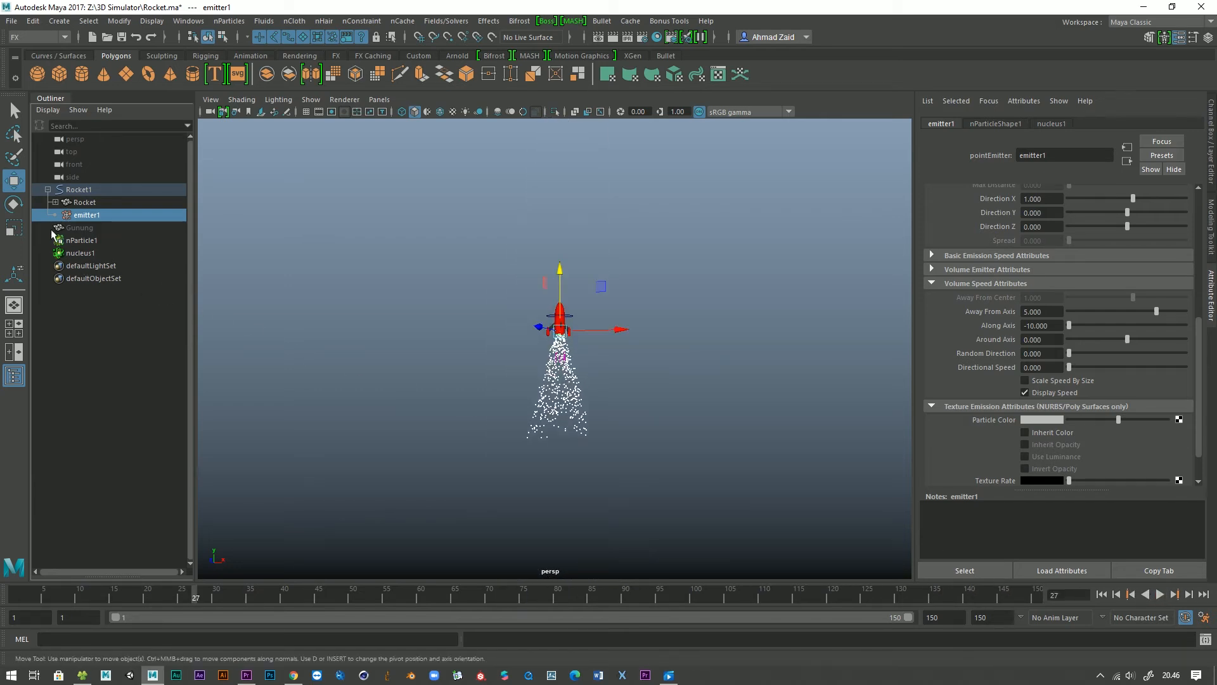
# Unhide the Gunung hill mesh, deselect it, and save the scene.
pyautogui.click(80, 228)
pyautogui.hotkey('shift', 'h')
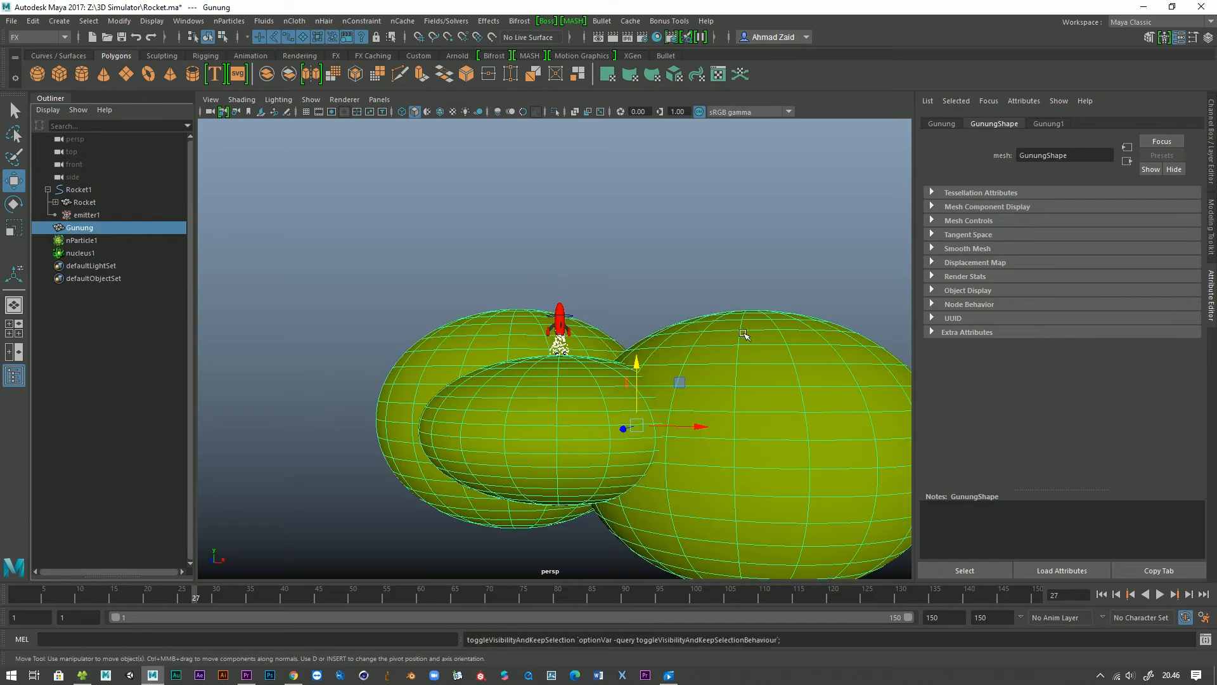
pyautogui.click(728, 282)
pyautogui.scroll(3, 702, 381)
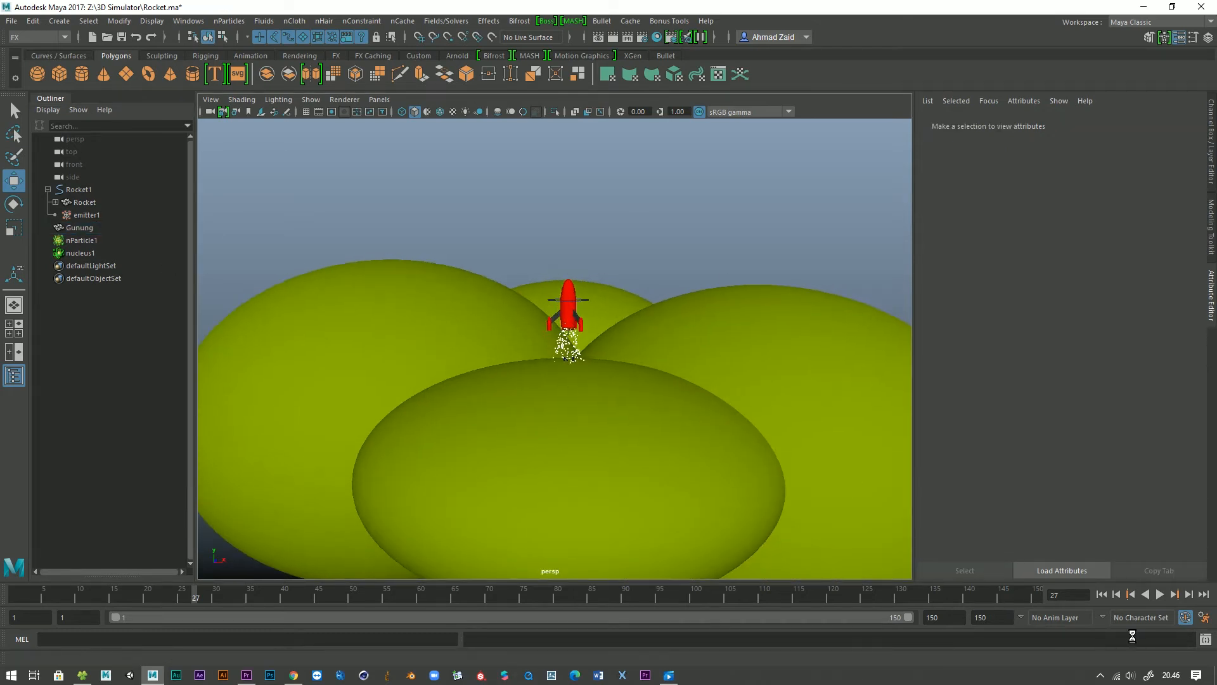
pyautogui.hotkey('ctrl', 's')
# Replay the launch with the hills shown and inspect from several angles how the exhaust particles meet them.
pyautogui.click(1102, 594)
pyautogui.click(1158, 594)
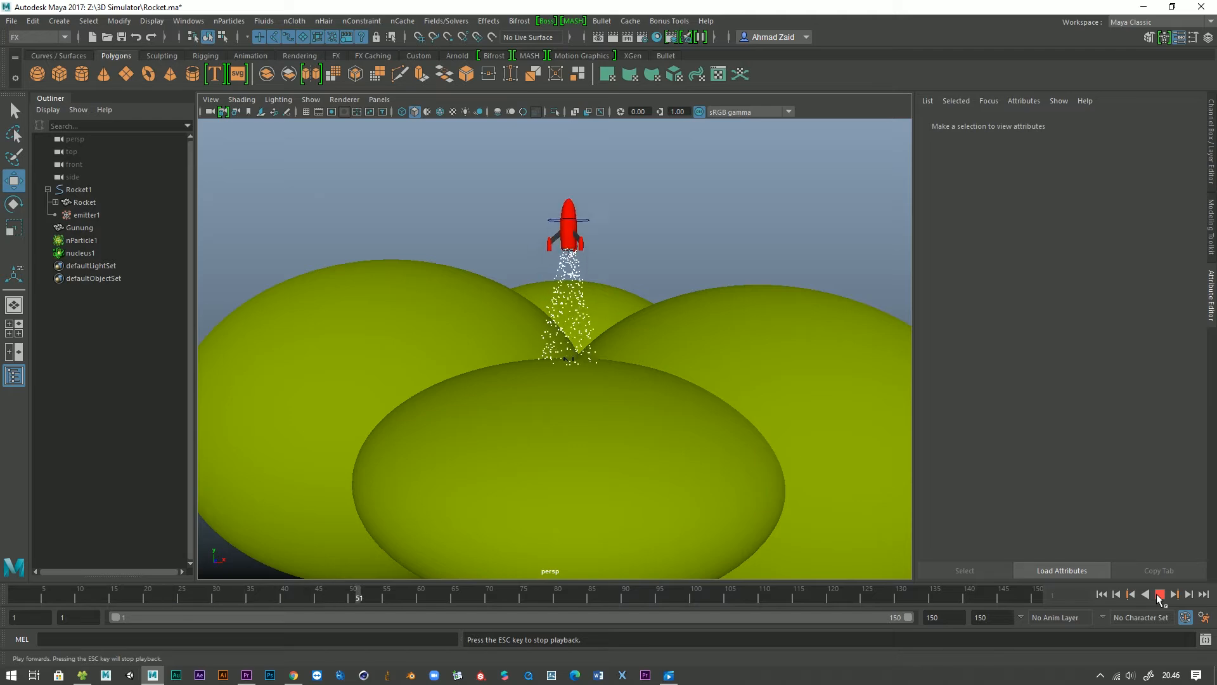
pyautogui.scroll(-5, 568, 478)
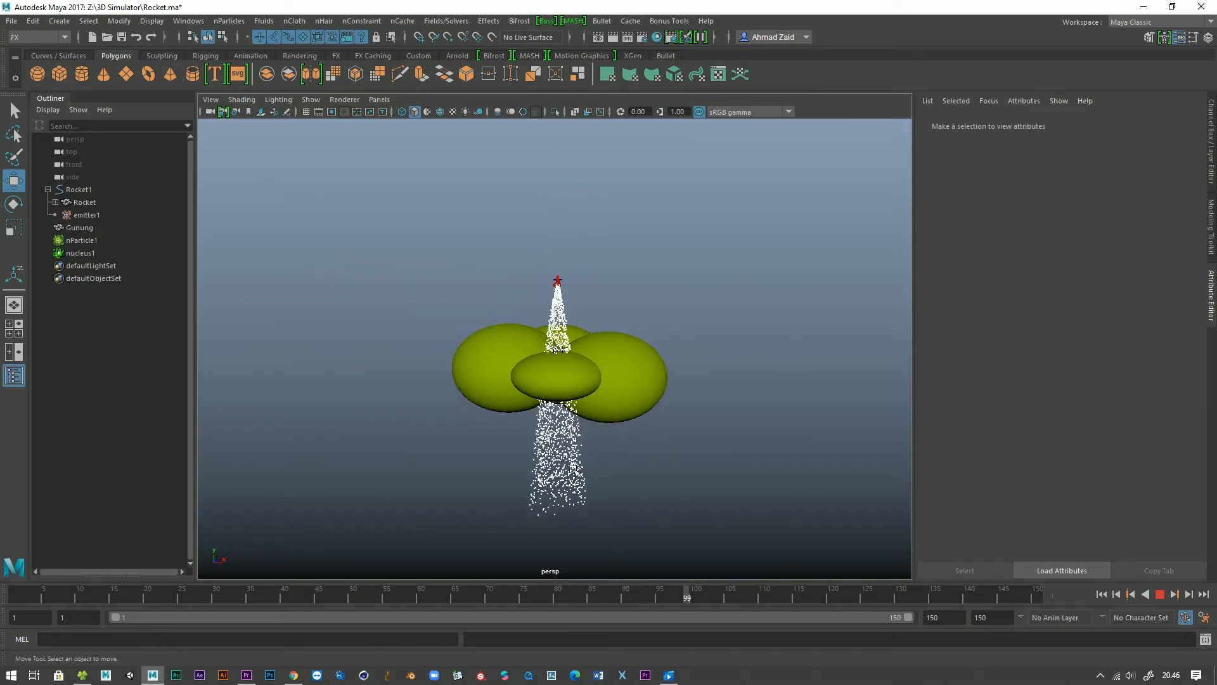
pyautogui.keyDown('alt'); pyautogui.moveTo(571, 477); pyautogui.dragTo(512, 468); pyautogui.keyUp('alt')
pyautogui.scroll(3, 512, 468)
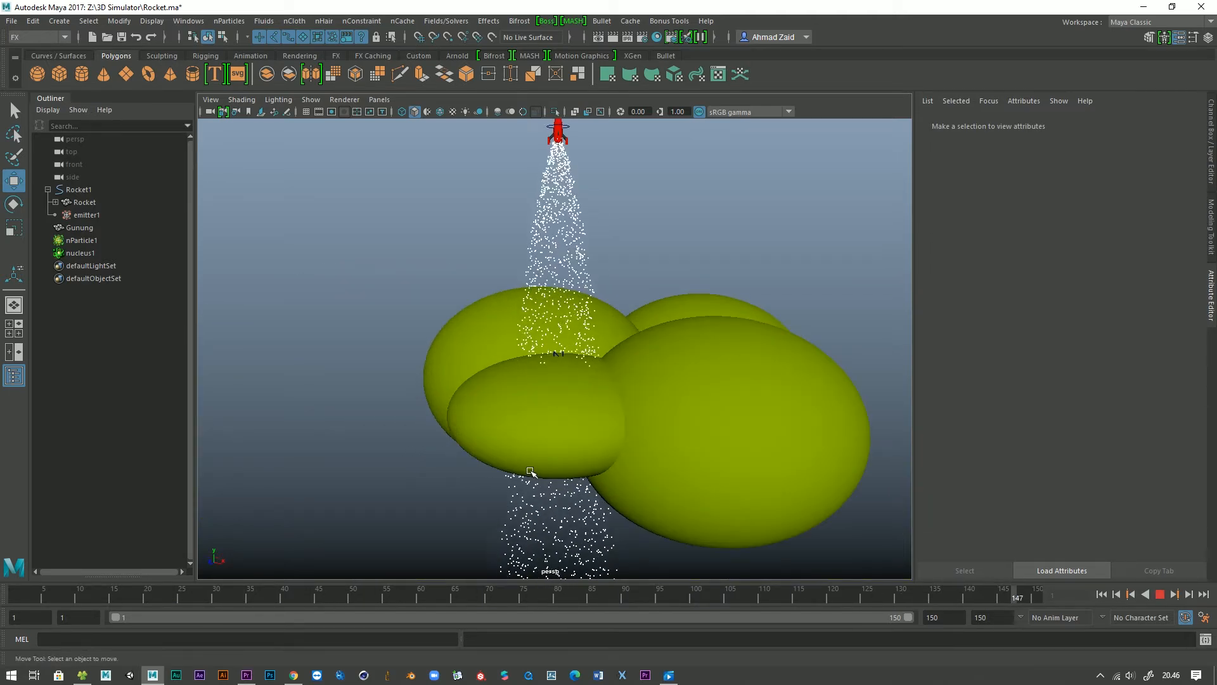
pyautogui.keyDown('alt'); pyautogui.moveTo(530, 427); pyautogui.dragTo(508, 380); pyautogui.keyUp('alt')
pyautogui.scroll(5, 576, 438)
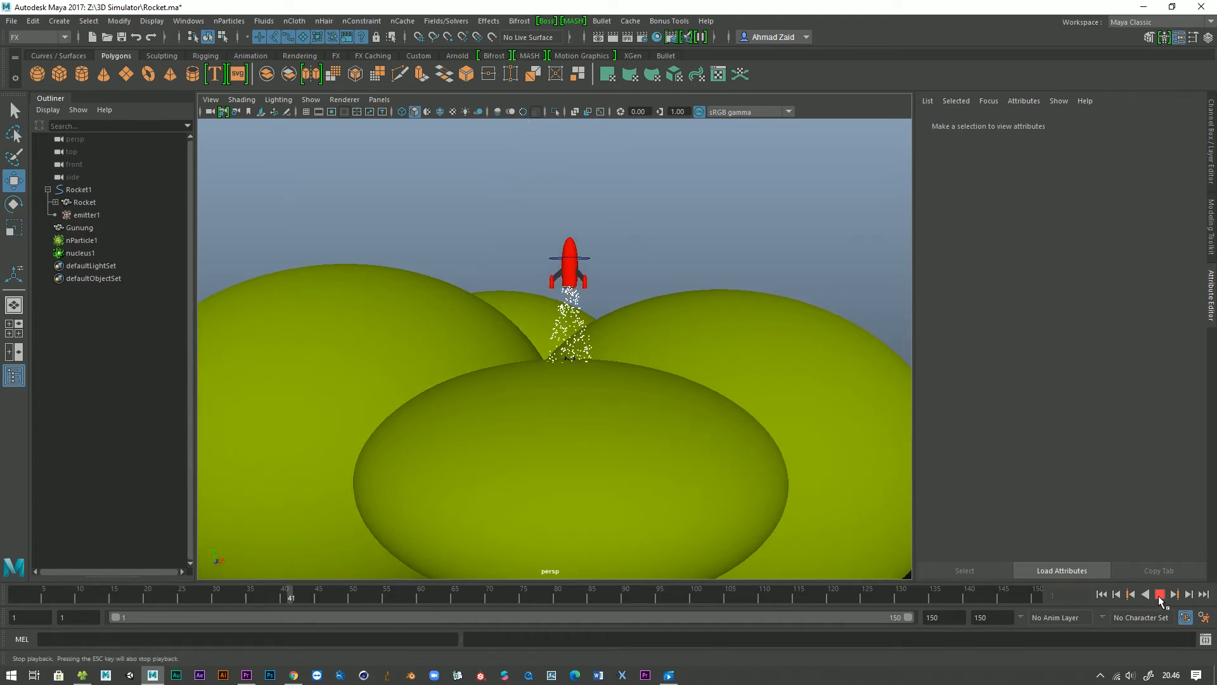
pyautogui.click(1159, 596)
# Make the Gunung hill mesh an nCloth passive collider for the exhaust particles.
pyautogui.click(720, 507)
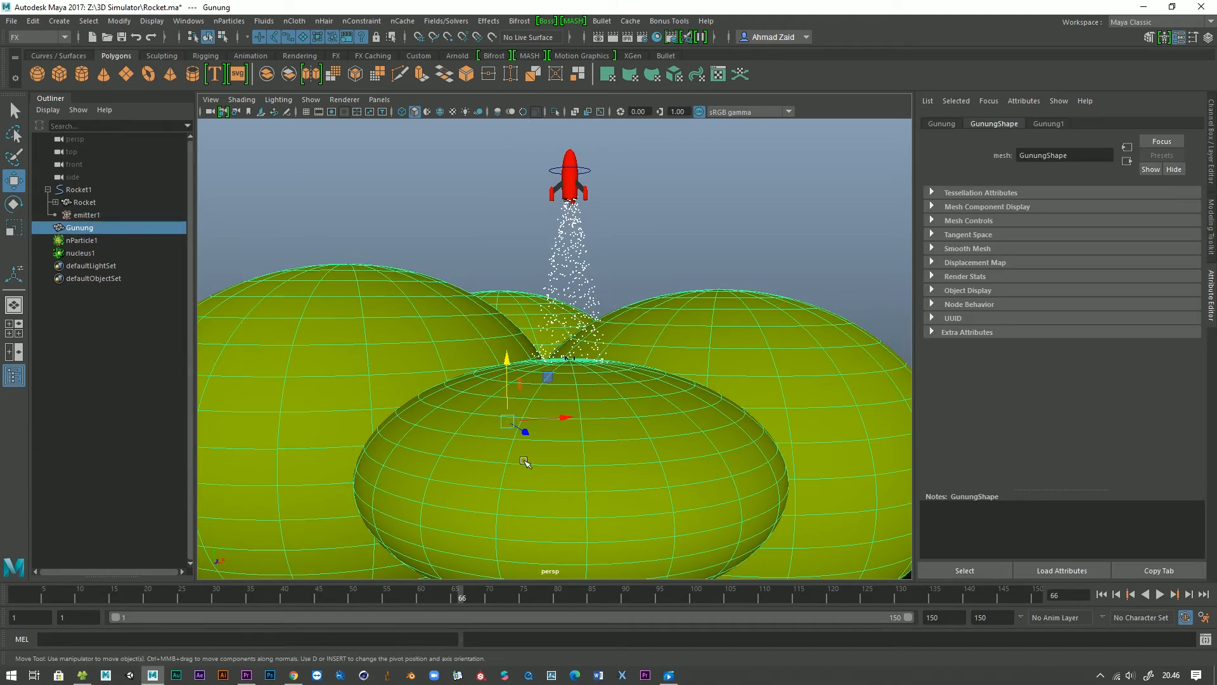
pyautogui.moveTo(527, 463)
pyautogui.keyDown('alt'); pyautogui.mouseDown()
pyautogui.moveTo(544, 420)
pyautogui.moveTo(402, 483)
pyautogui.moveTo(568, 457)
pyautogui.moveTo(506, 465)
pyautogui.mouseUp(); pyautogui.keyUp('alt')
pyautogui.click(1211, 158)
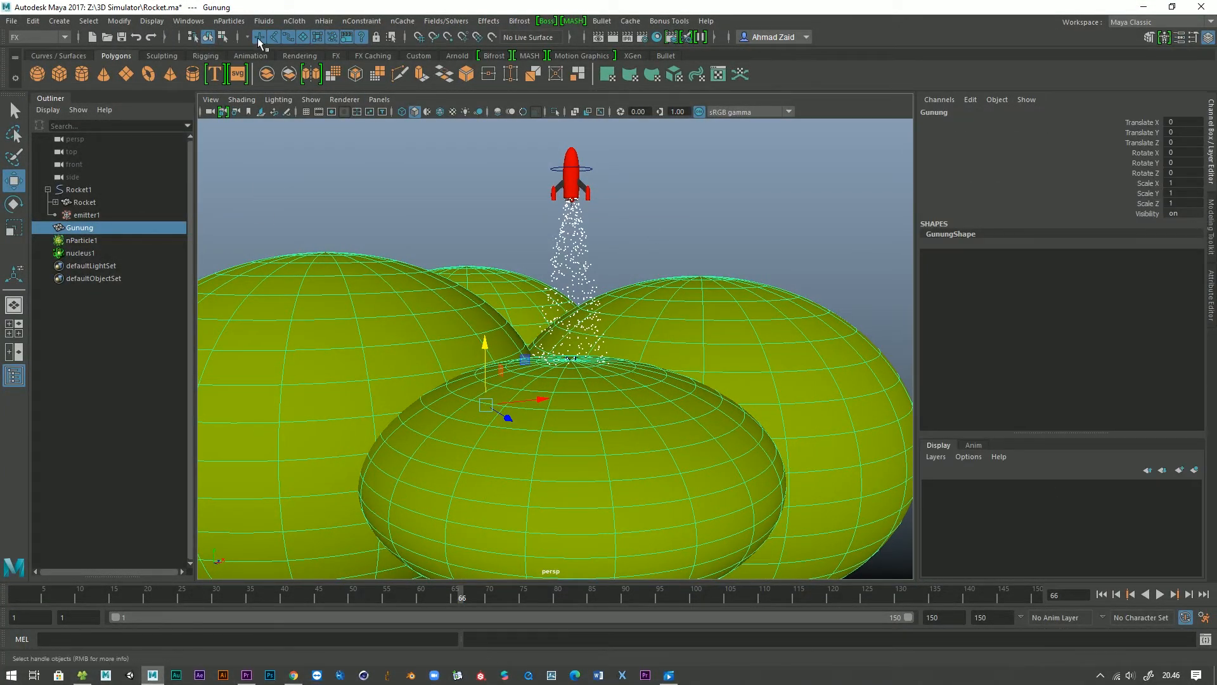
pyautogui.keyDown('alt'); pyautogui.moveTo(373, 219); pyautogui.dragTo(381, 231, button='middle'); pyautogui.keyUp('alt')
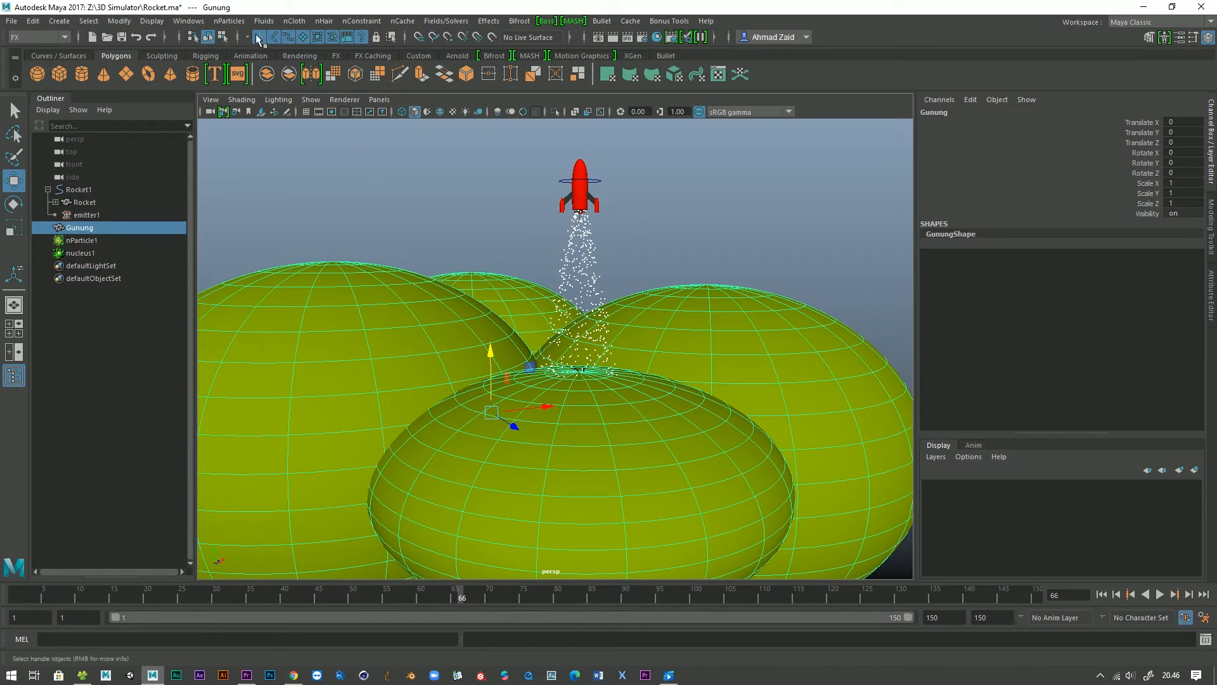
pyautogui.click(229, 21)
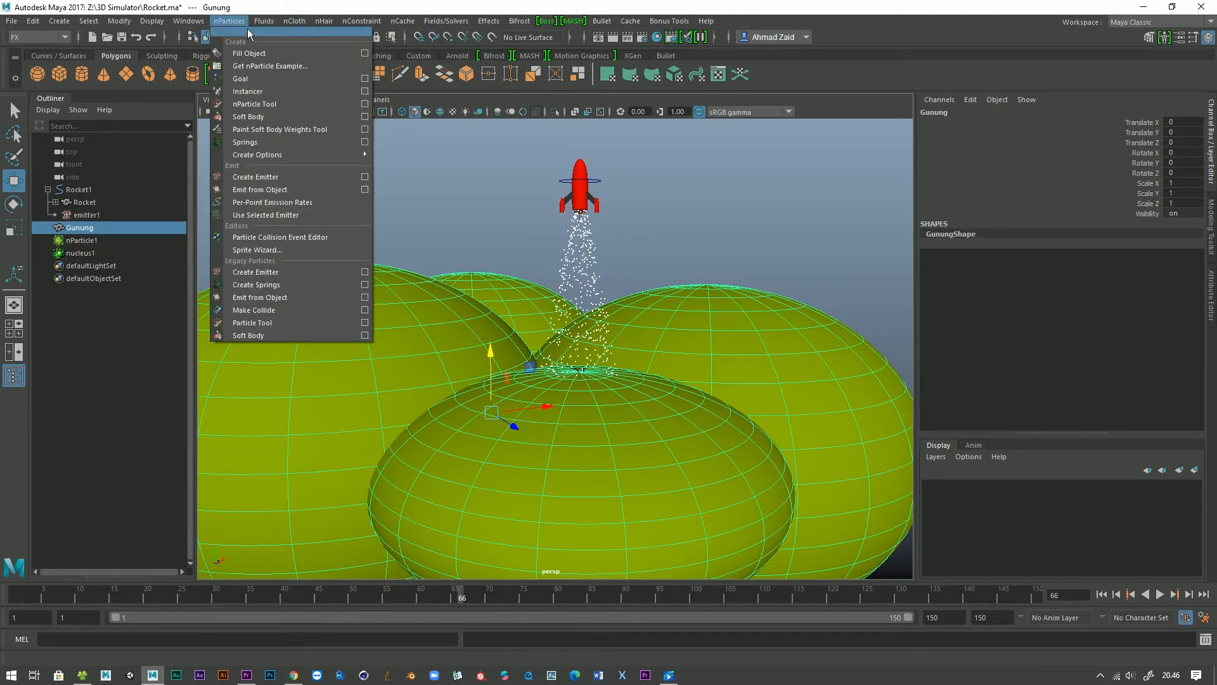
pyautogui.moveTo(254, 23)
pyautogui.moveTo(293, 21)
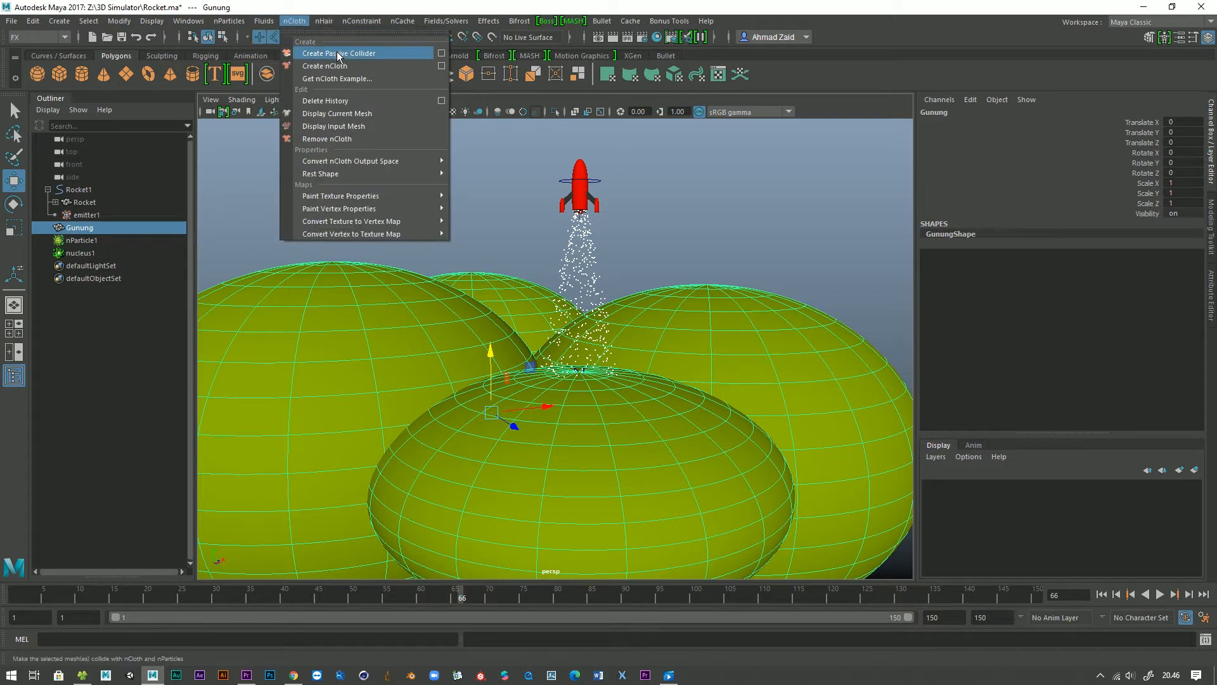
pyautogui.click(375, 53)
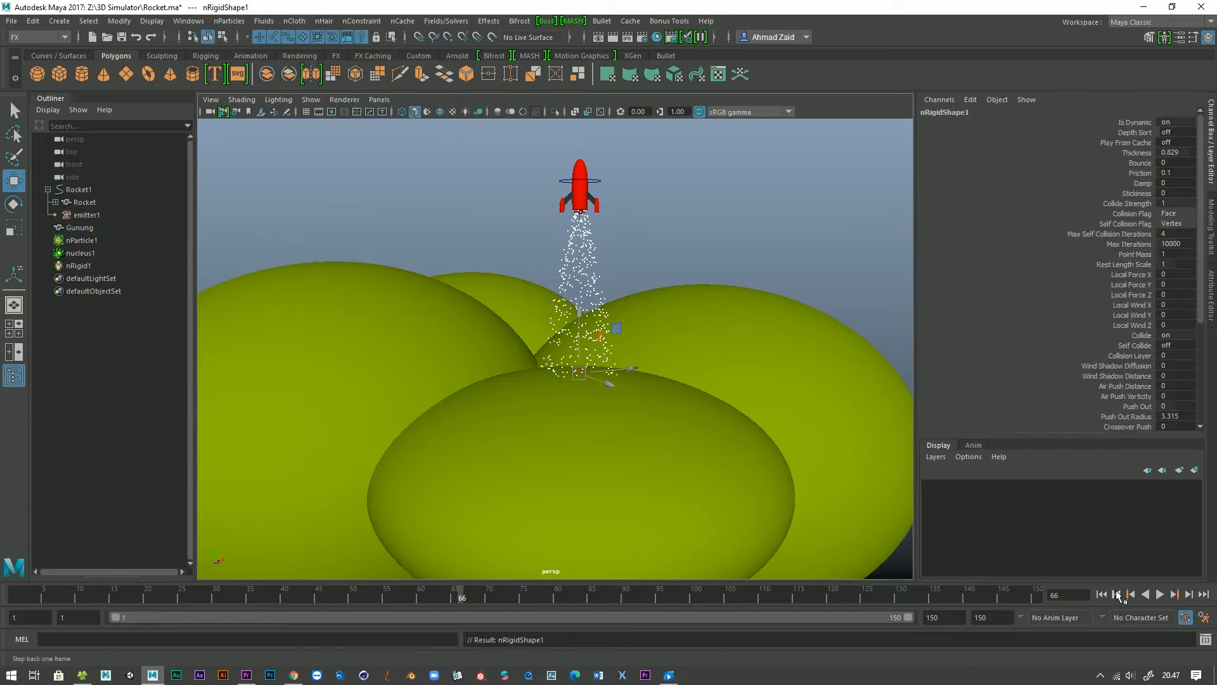
# Replay the launch from the first frame and check from different views how the exhaust collides with the hilltop.
pyautogui.click(1102, 595)
pyautogui.click(1160, 595)
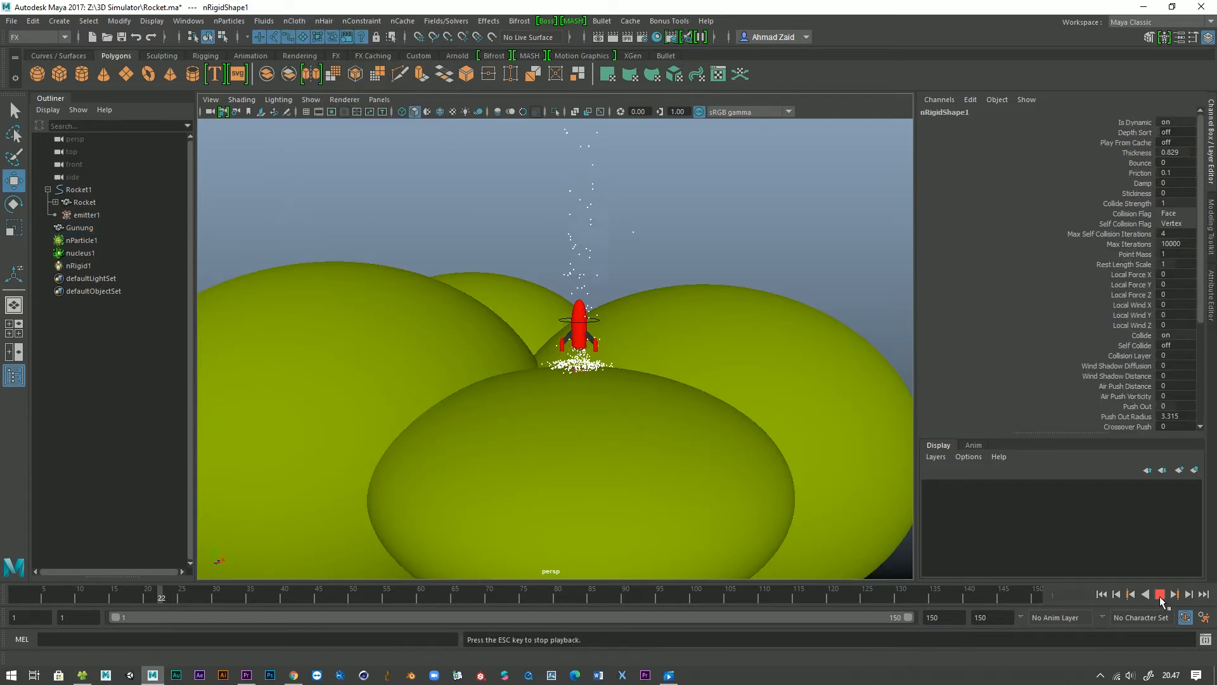
pyautogui.keyDown('alt'); pyautogui.moveTo(728, 432); pyautogui.dragTo(742, 463); pyautogui.keyUp('alt')
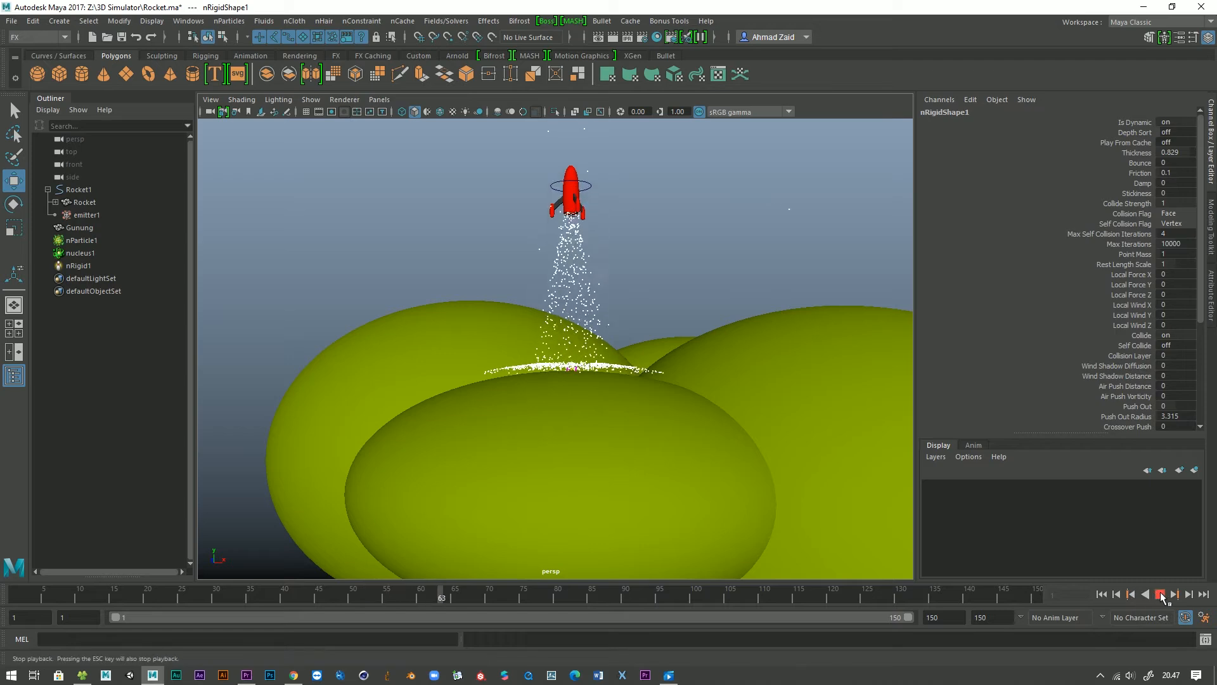
pyautogui.keyDown('alt'); pyautogui.moveTo(651, 494); pyautogui.dragTo(701, 468); pyautogui.keyUp('alt')
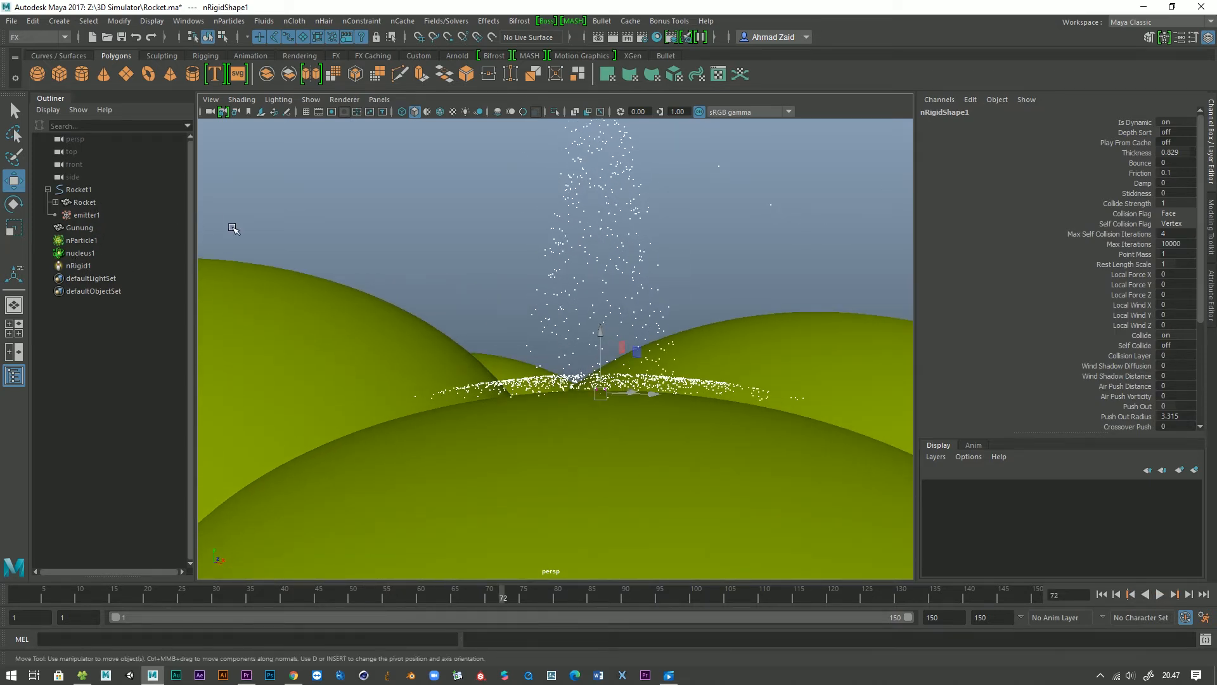
pyautogui.scroll(-3, 232, 234)
# Set the hill collider's collision thickness to 0.005 and replay the launch to check the particles' contact with the surface.
pyautogui.click(1212, 295)
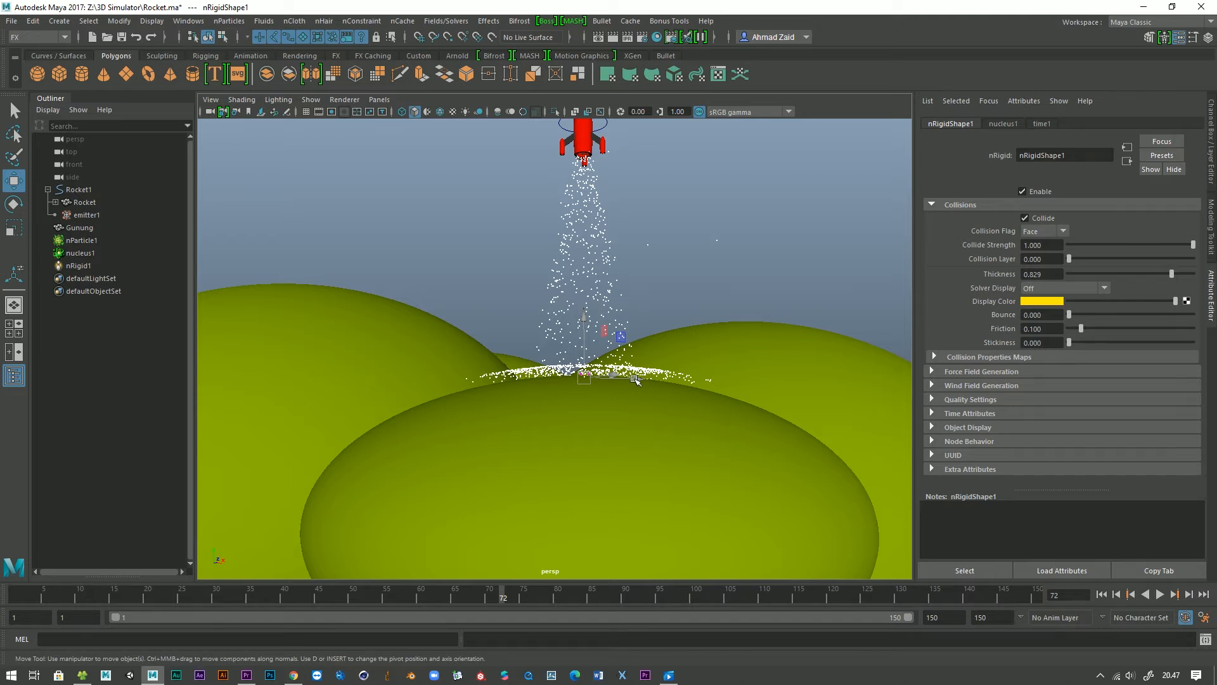
pyautogui.keyDown('alt'); pyautogui.moveTo(614, 393); pyautogui.dragTo(788, 308); pyautogui.keyUp('alt')
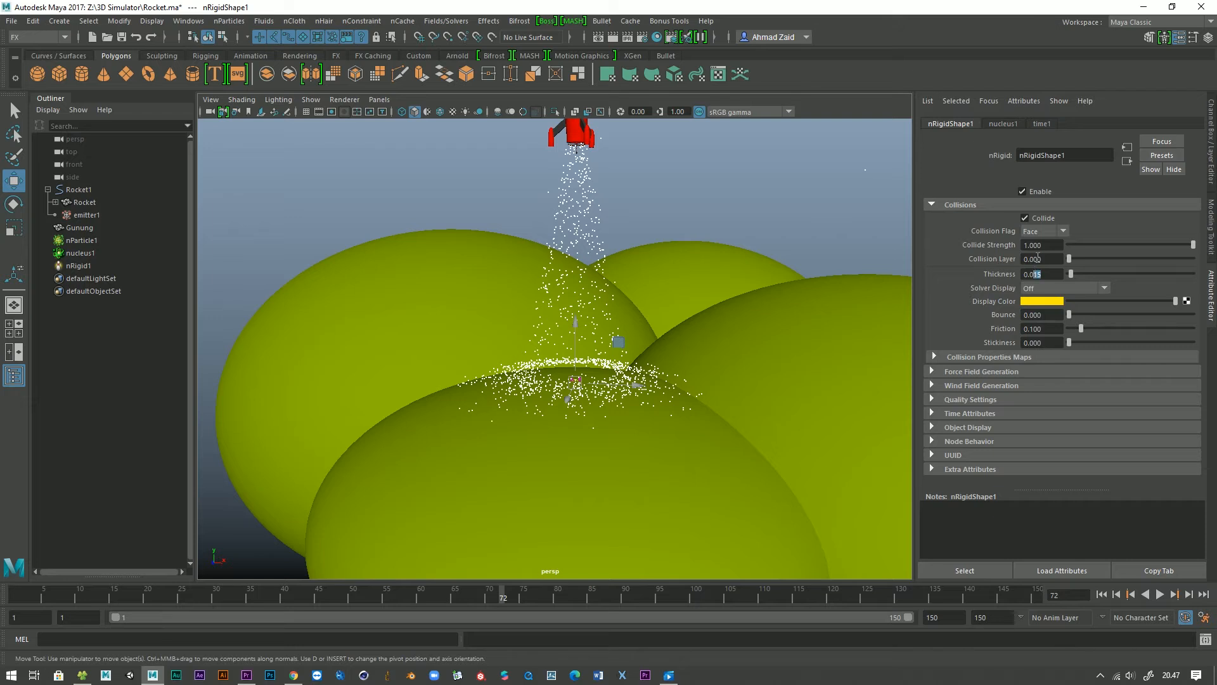
pyautogui.click(1101, 594)
pyautogui.click(1160, 594)
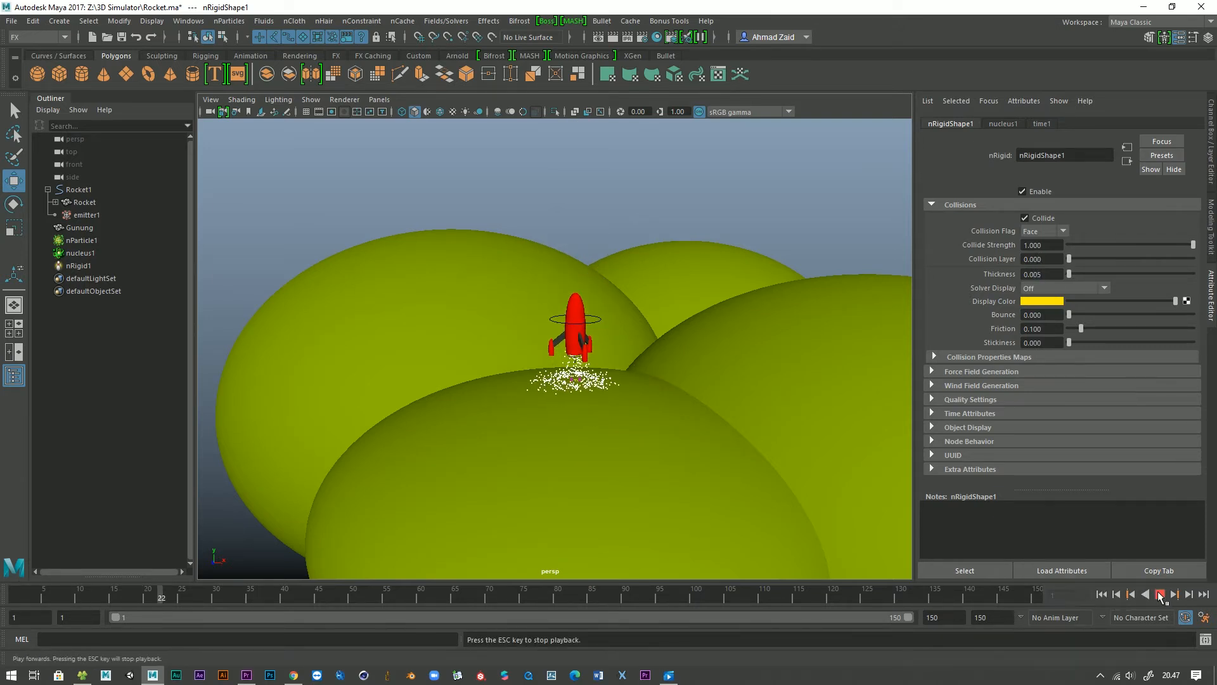
pyautogui.scroll(2, 704, 530)
pyautogui.scroll(3, 609, 501)
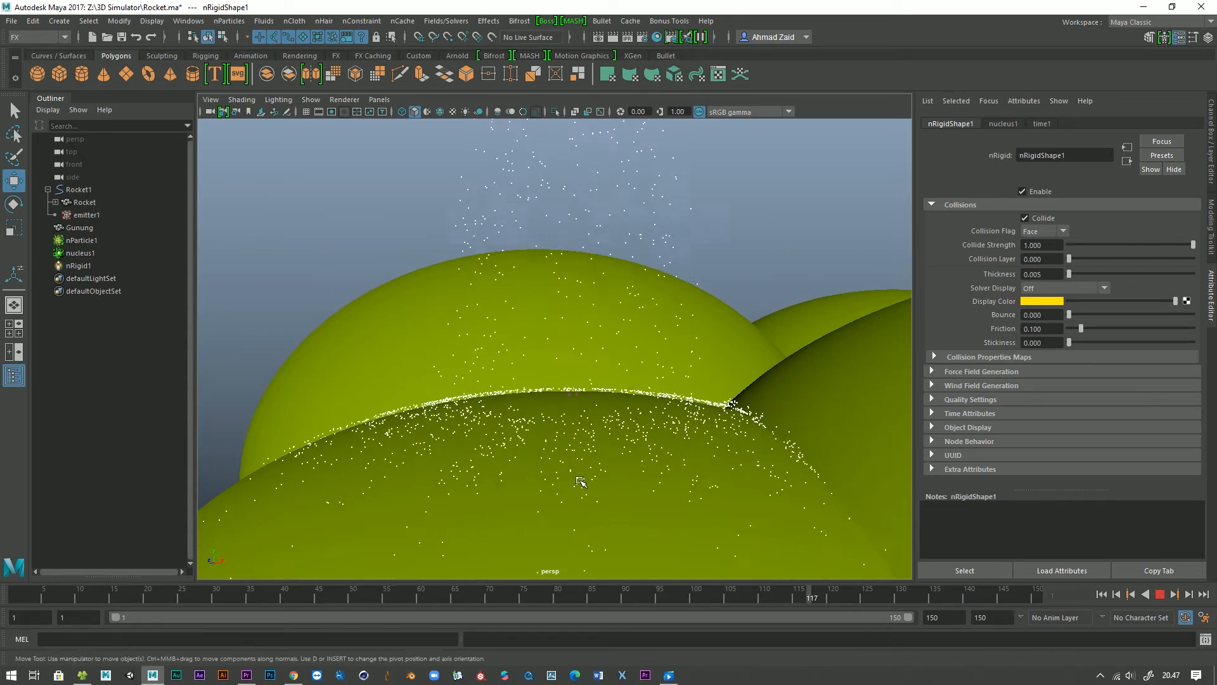
pyautogui.scroll(-5, 620, 484)
pyautogui.scroll(1, 585, 357)
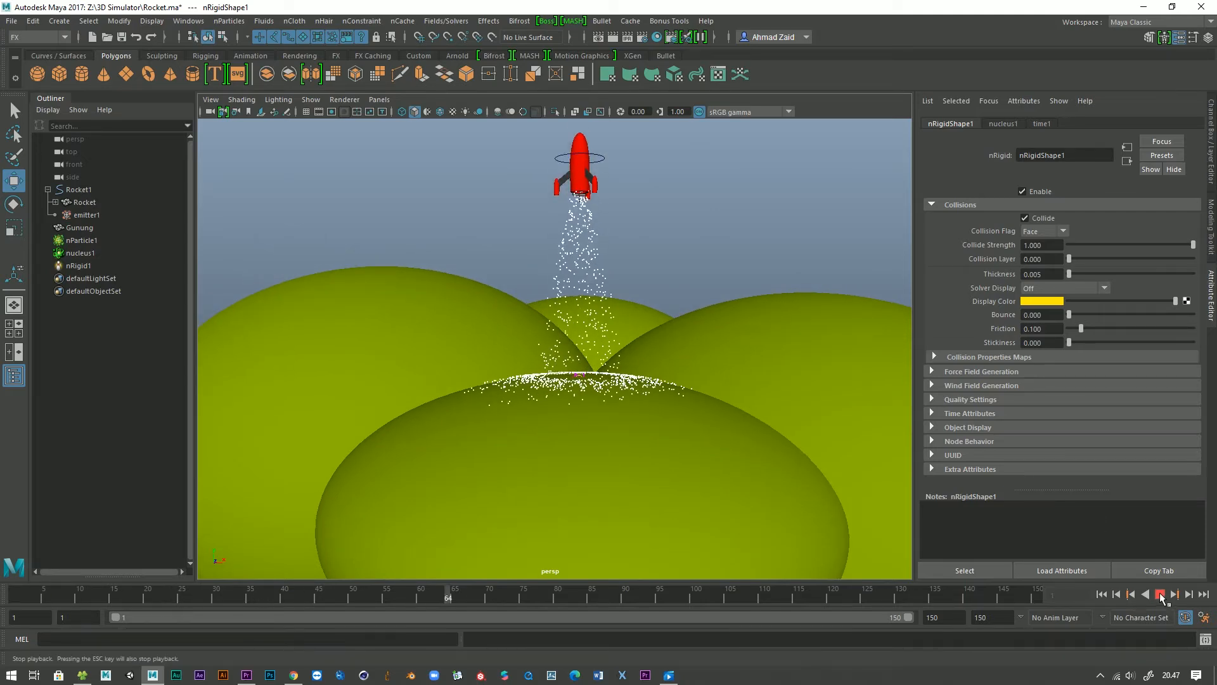
pyautogui.click(1162, 598)
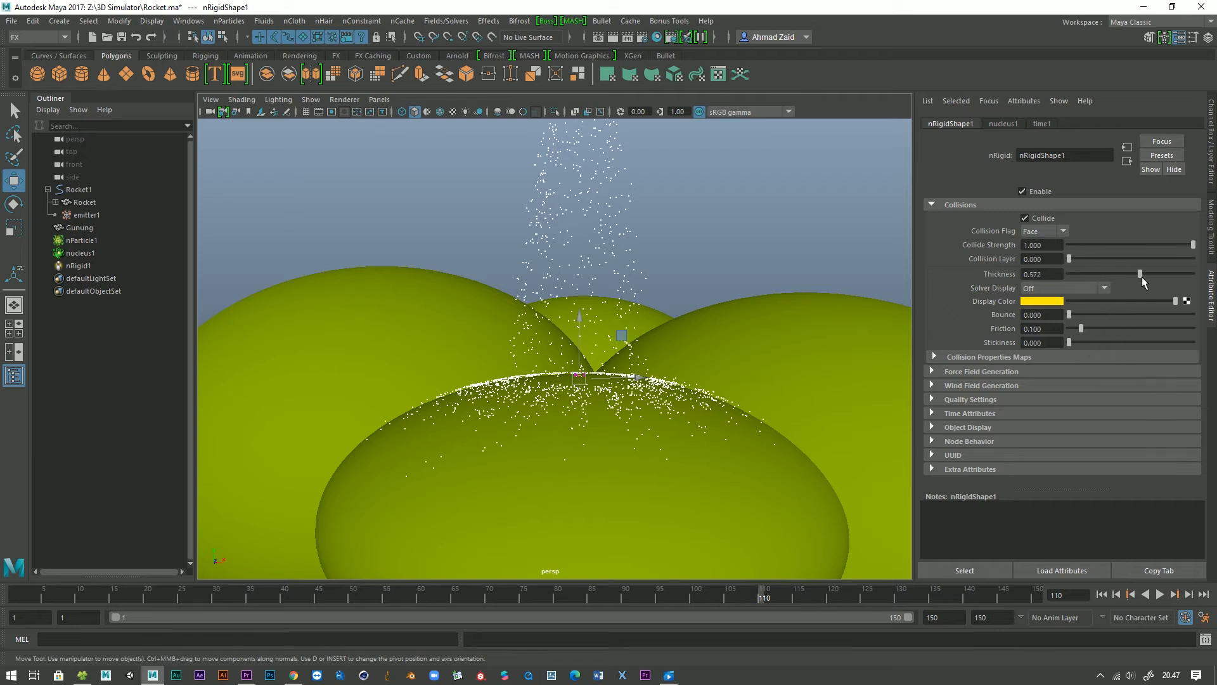
# Try a collision thickness of 0.845 on the hill collider and replay the launch to compare the particles' contact.
pyautogui.moveTo(1188, 279); pyautogui.dragTo(1173, 279)
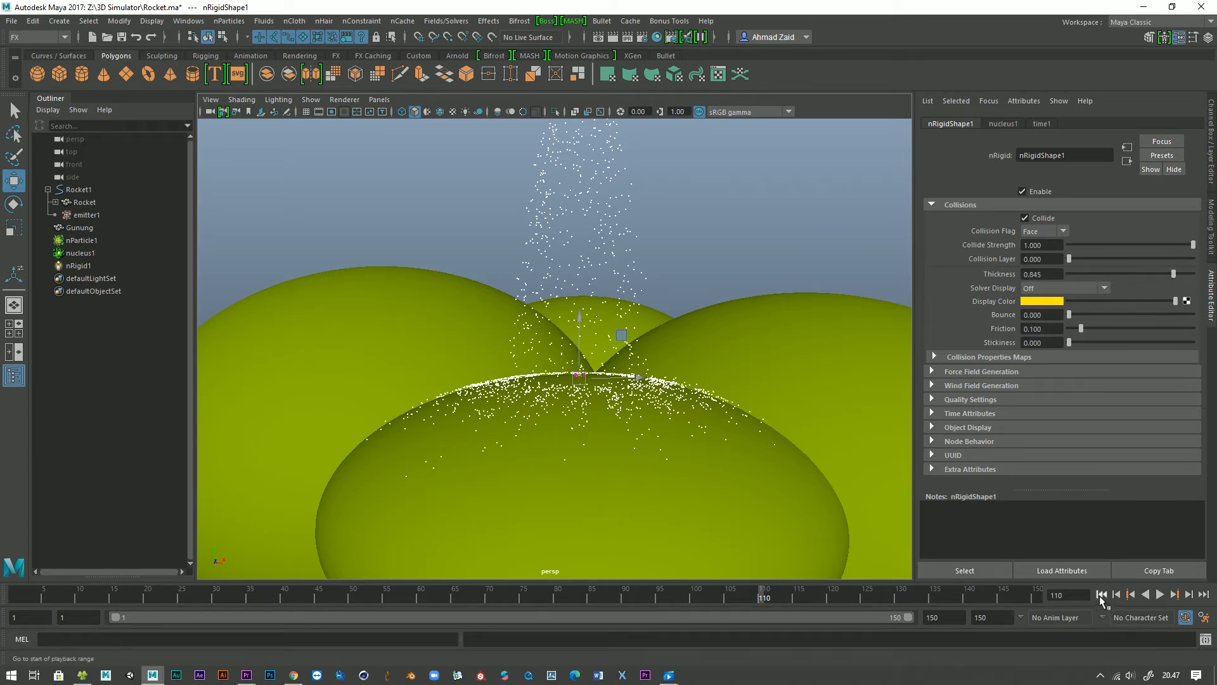
pyautogui.click(1101, 594)
pyautogui.click(1159, 595)
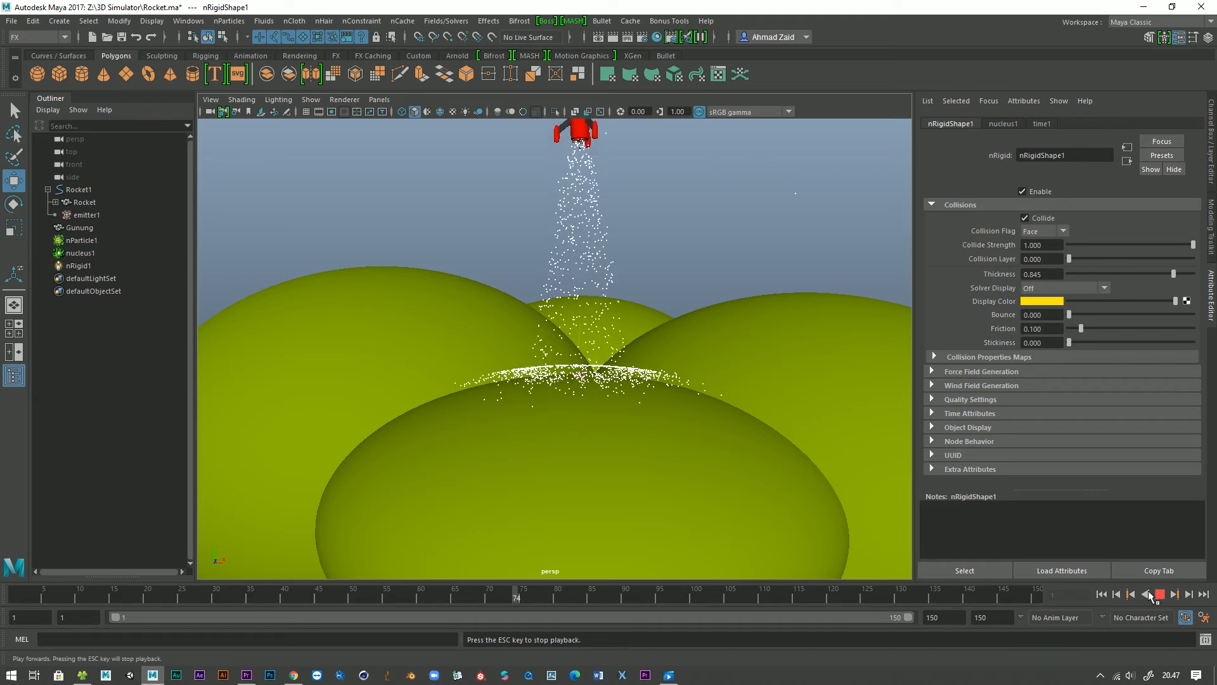
pyautogui.click(1158, 594)
pyautogui.keyDown('alt'); pyautogui.moveTo(812, 458); pyautogui.dragTo(759, 470); pyautogui.keyUp('alt')
pyautogui.click(1158, 595)
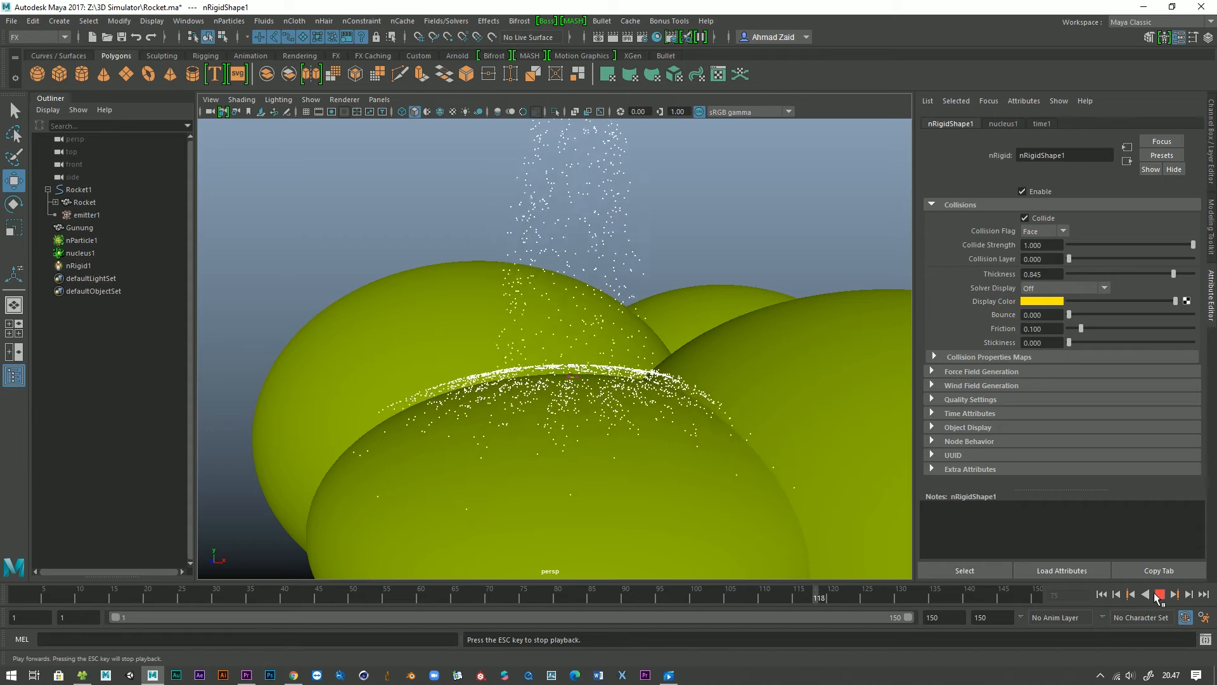
pyautogui.keyDown('alt'); pyautogui.moveTo(566, 444); pyautogui.dragTo(723, 489); pyautogui.keyUp('alt')
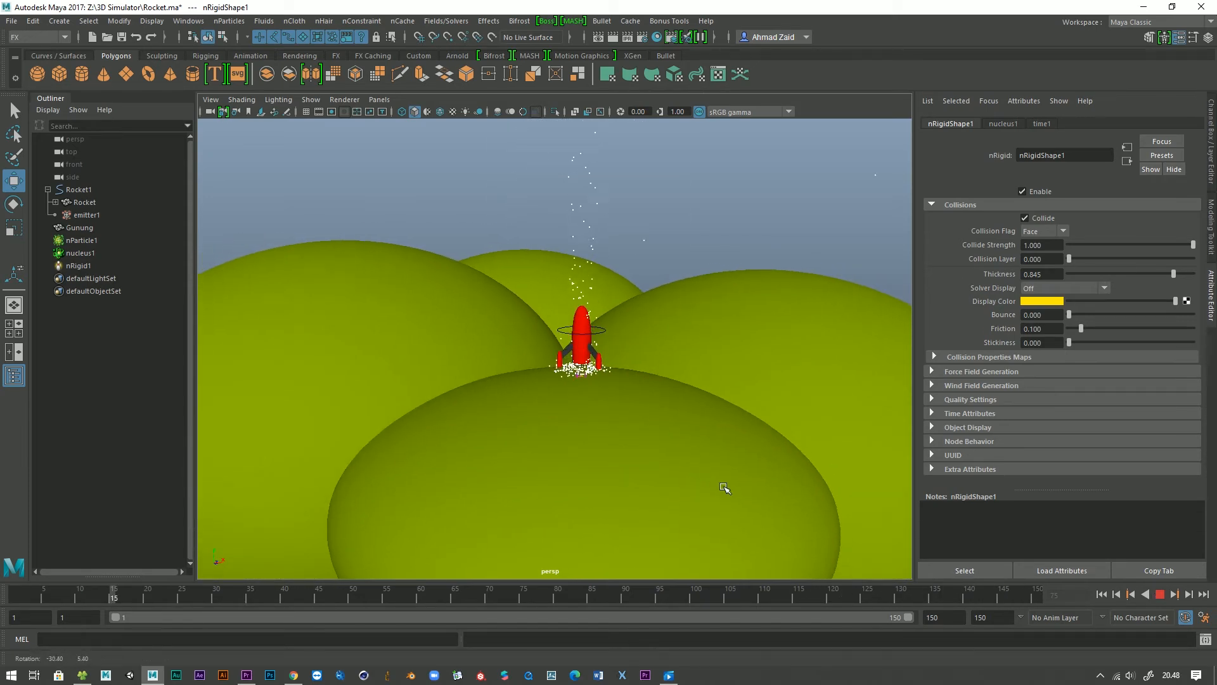
pyautogui.click(1160, 594)
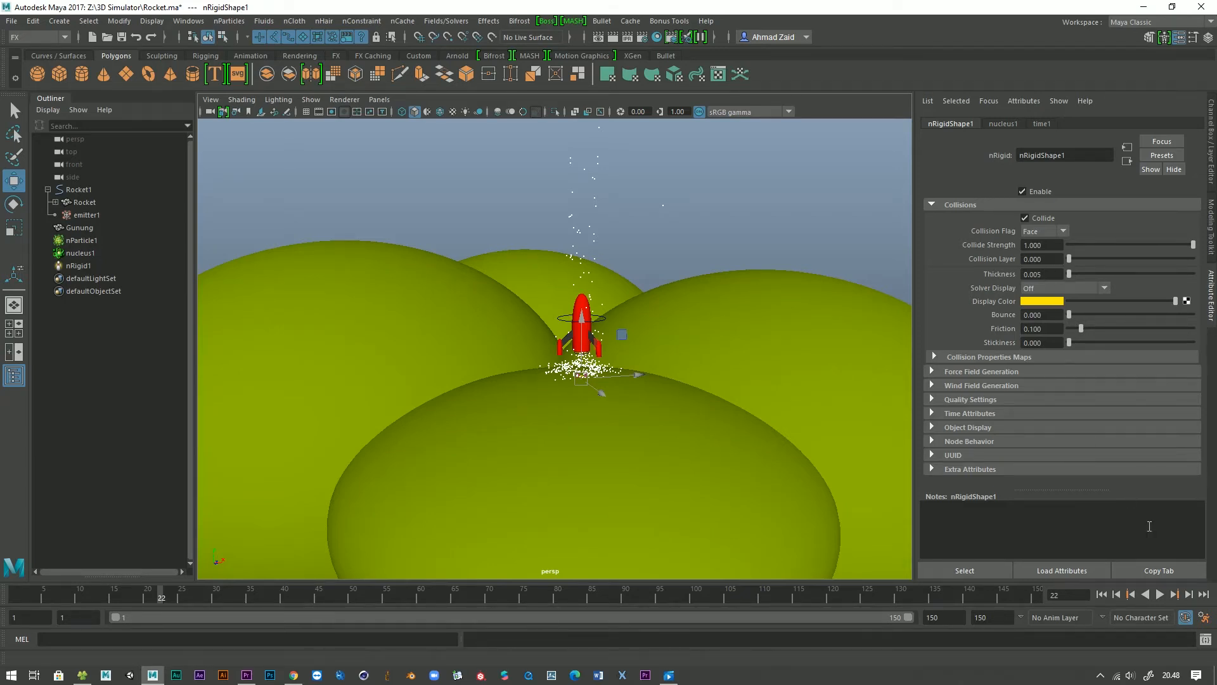
# Return the hill collider's thickness to 0.005 and play the launch again while orbiting around the impact area.
pyautogui.click(1161, 594)
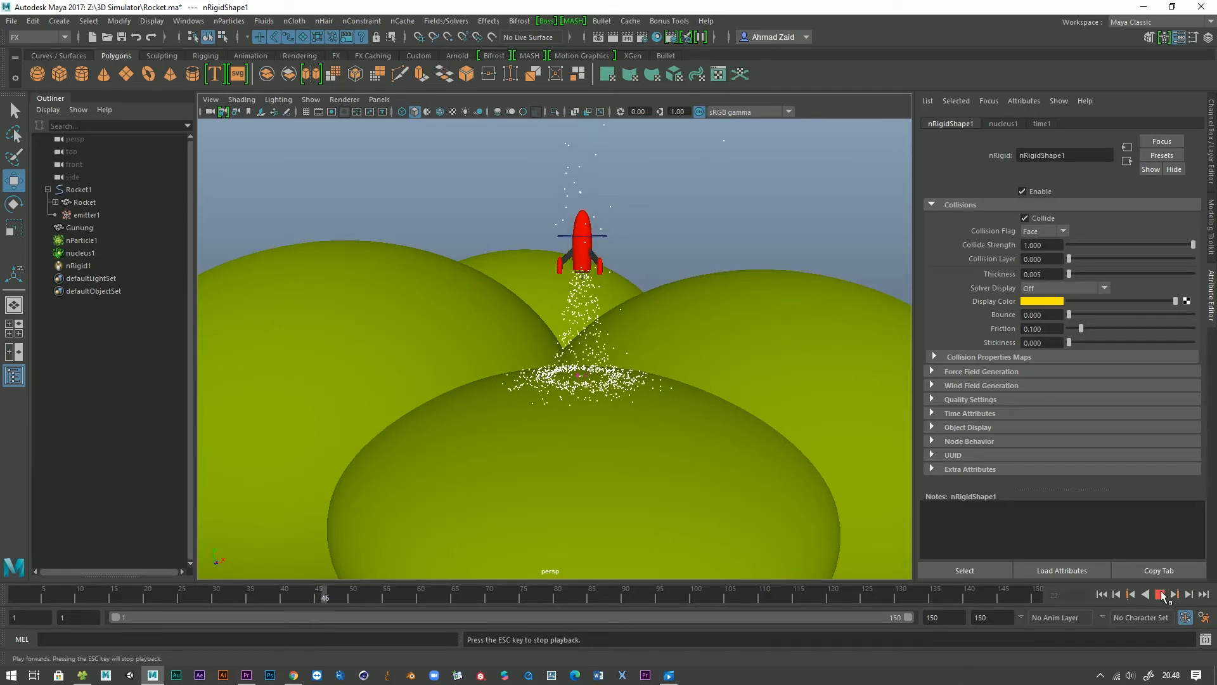
pyautogui.keyDown('alt'); pyautogui.moveTo(602, 409); pyautogui.dragTo(545, 353); pyautogui.keyUp('alt')
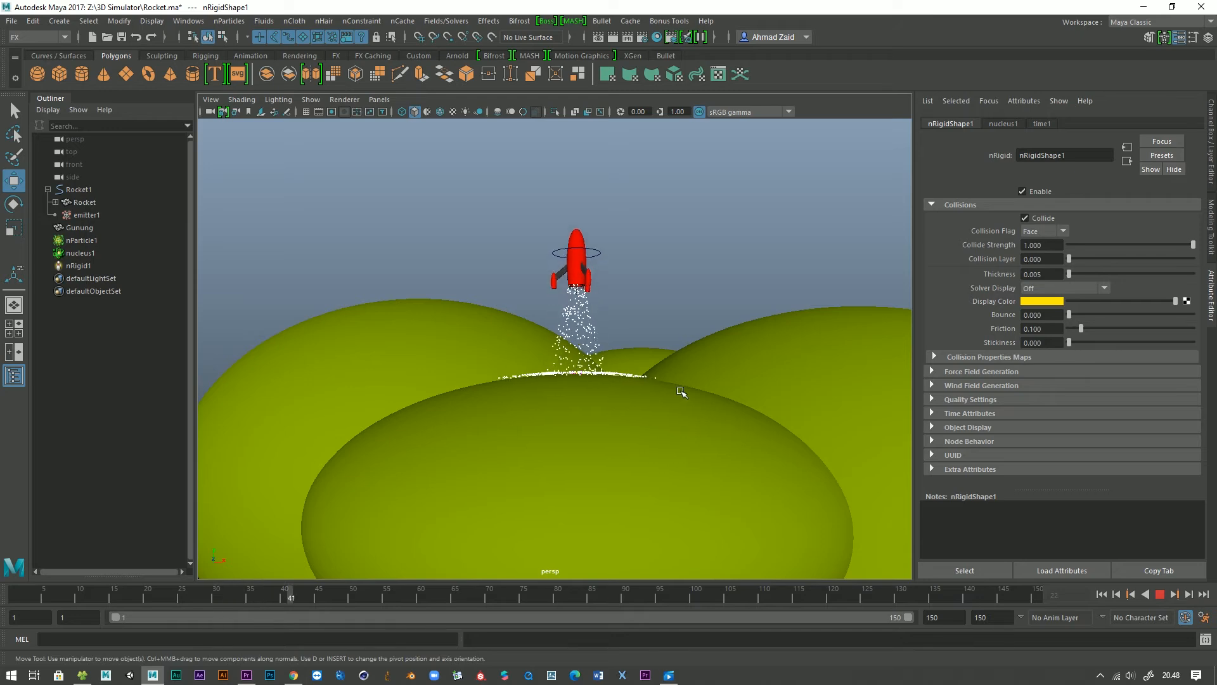
pyautogui.keyDown('alt'); pyautogui.moveTo(587, 406); pyautogui.dragTo(604, 411); pyautogui.keyUp('alt')
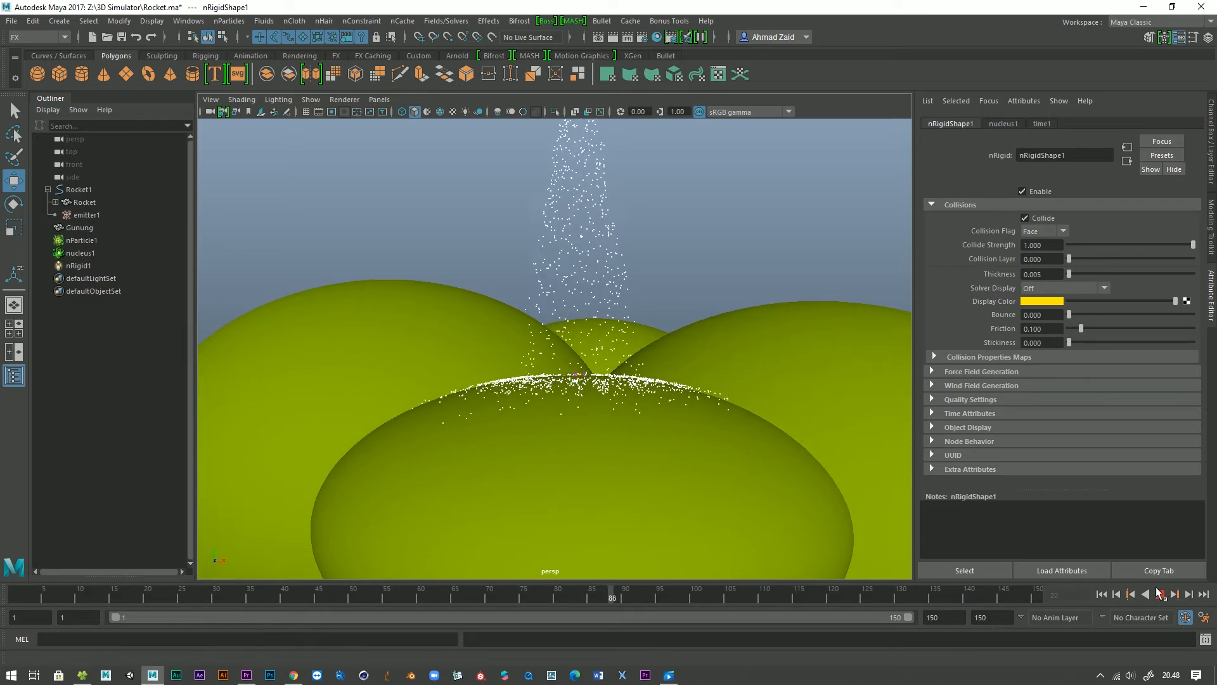
pyautogui.click(1160, 594)
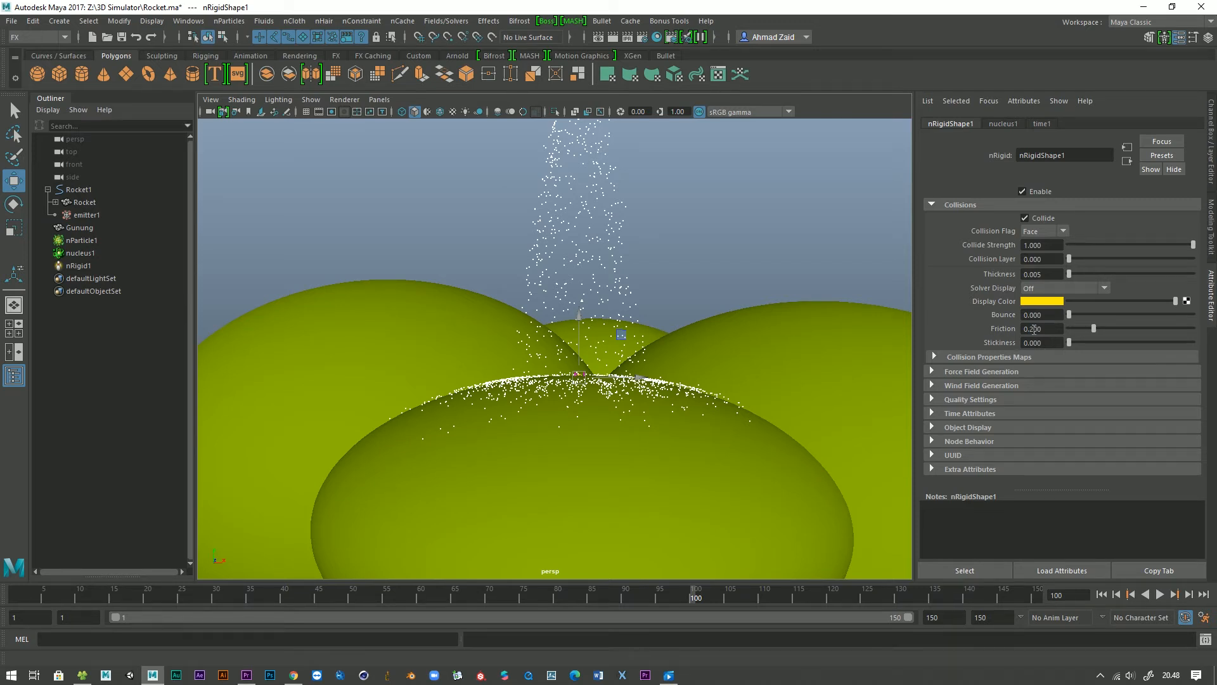
# Replay the launch with the hill collider's friction set to 0.2, and save the scene.
pyautogui.click(1159, 595)
pyautogui.click(1102, 594)
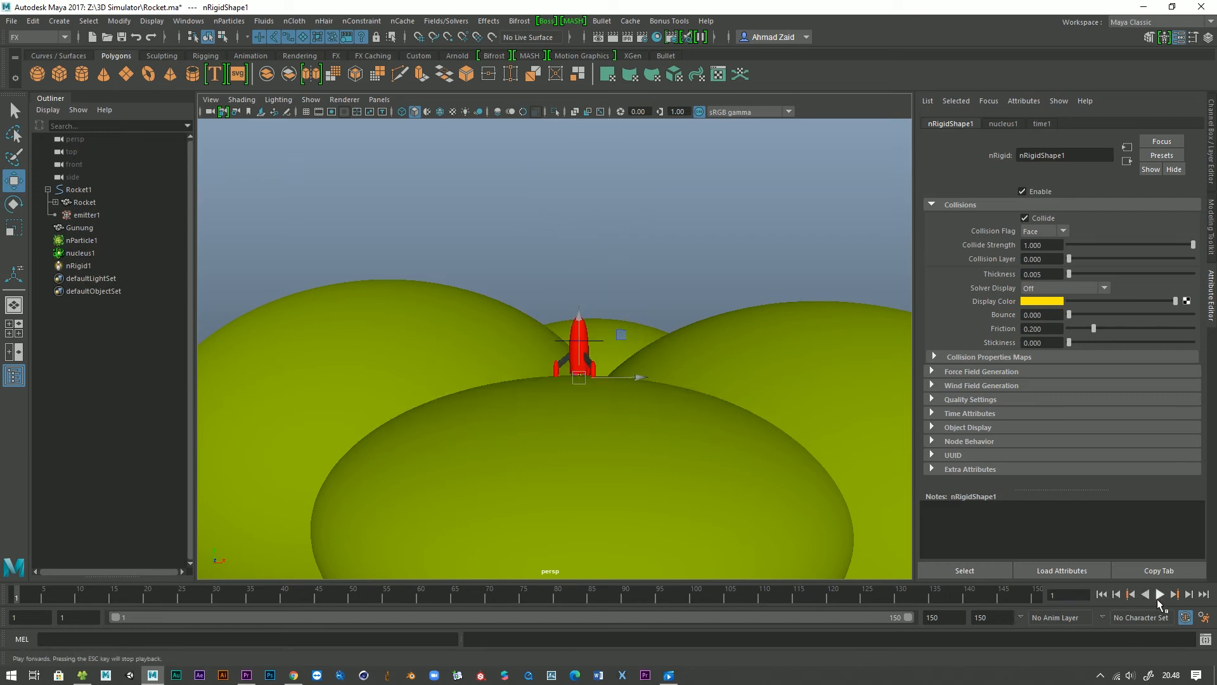
pyautogui.click(1160, 594)
pyautogui.moveTo(622, 443)
pyautogui.keyDown('alt'); pyautogui.mouseDown()
pyautogui.moveTo(579, 462)
pyautogui.moveTo(539, 461)
pyautogui.moveTo(596, 437)
pyautogui.moveTo(620, 448)
pyautogui.mouseUp(); pyautogui.keyUp('alt')
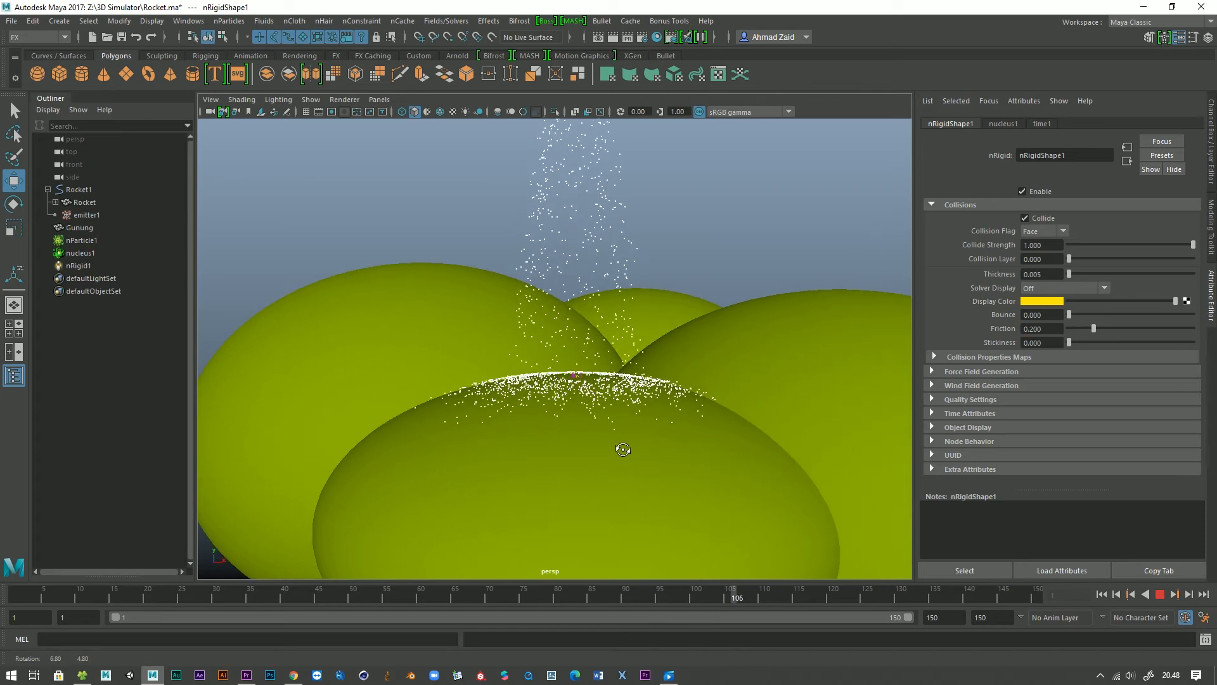
pyautogui.click(1161, 594)
pyautogui.hotkey('ctrl', 's')
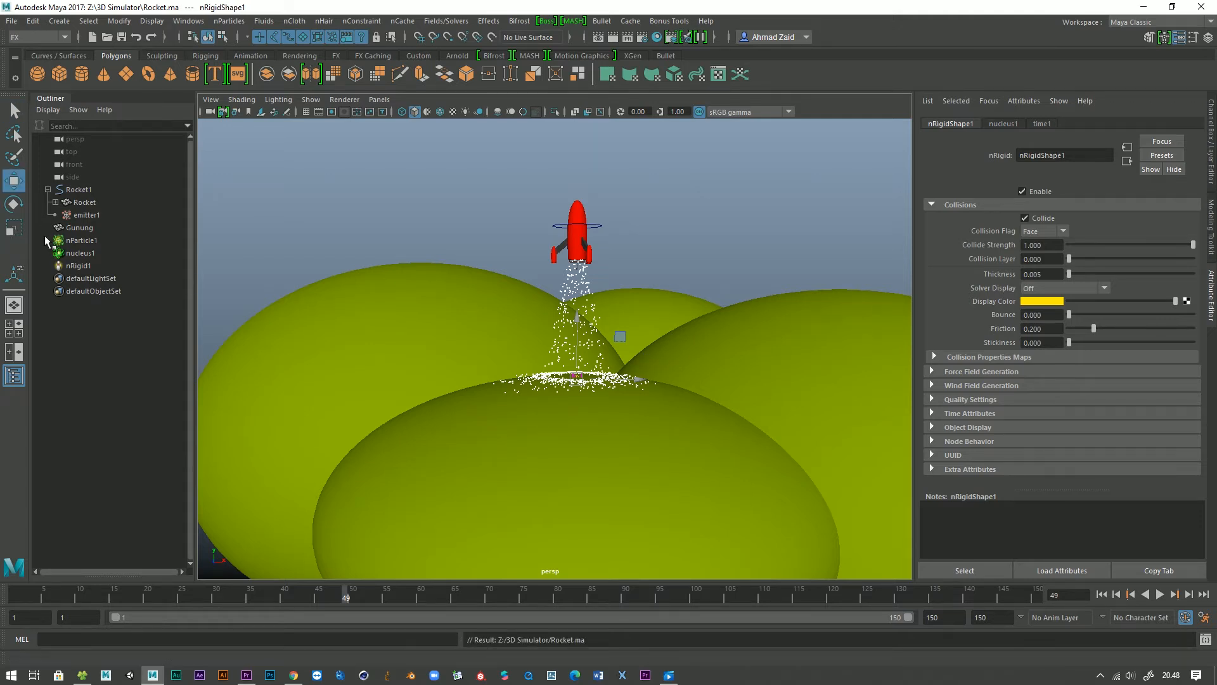
# Set the Particle Render Type of nParticle1 to Cloud (s/w).
pyautogui.click(93, 215)
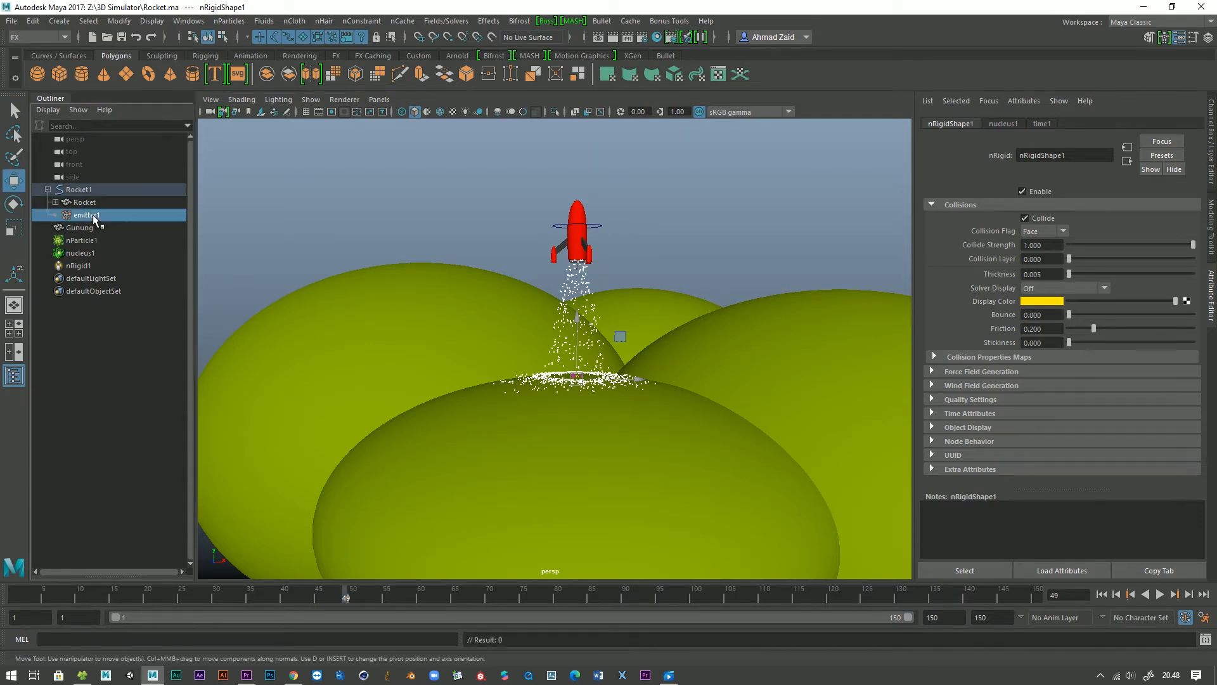
pyautogui.click(86, 239)
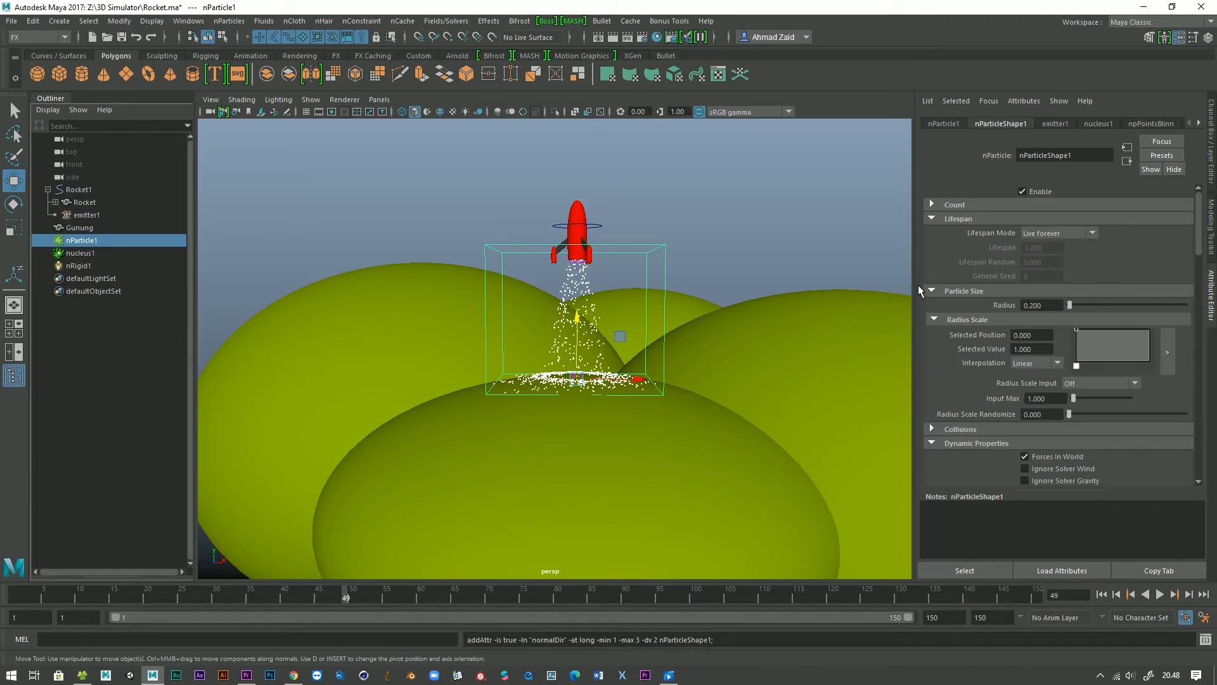
pyautogui.scroll(-10, 954, 426)
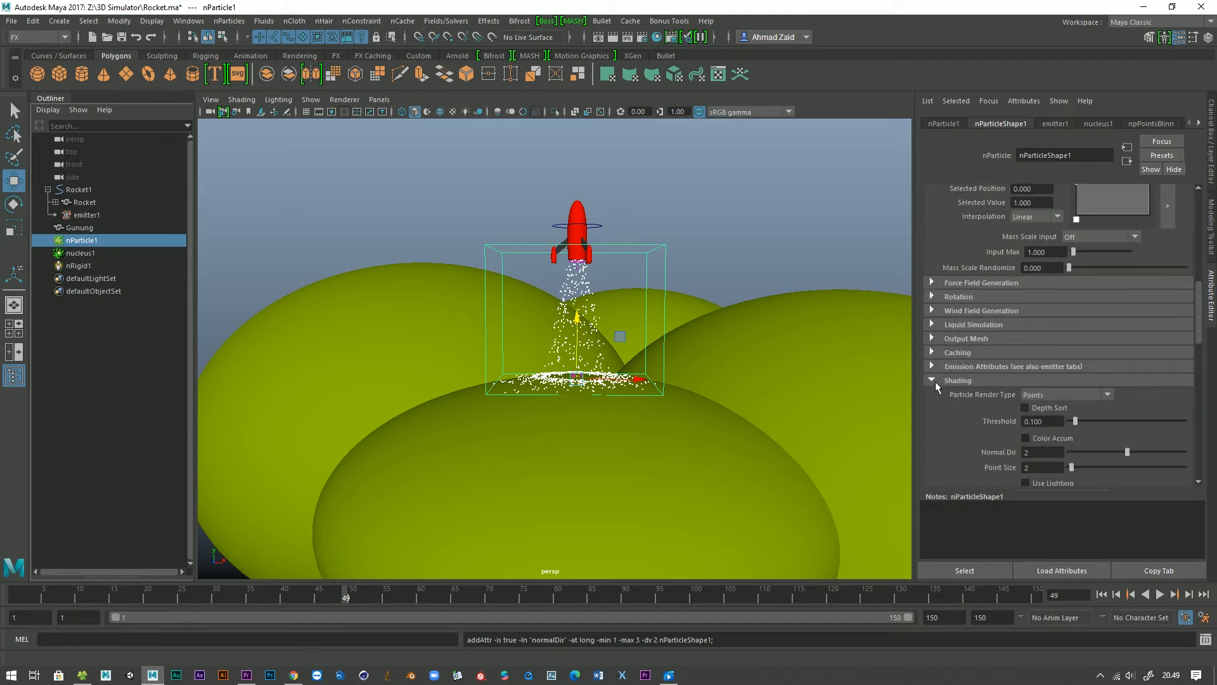
pyautogui.scroll(-1, 1049, 393)
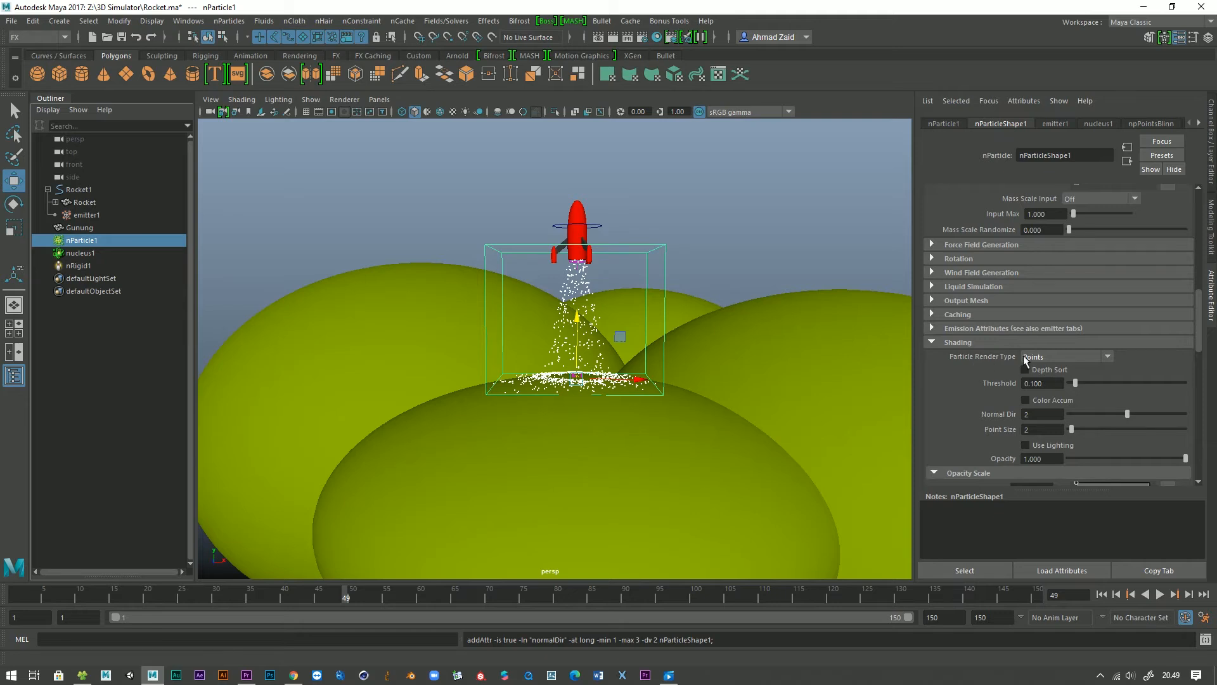
pyautogui.click(1023, 356)
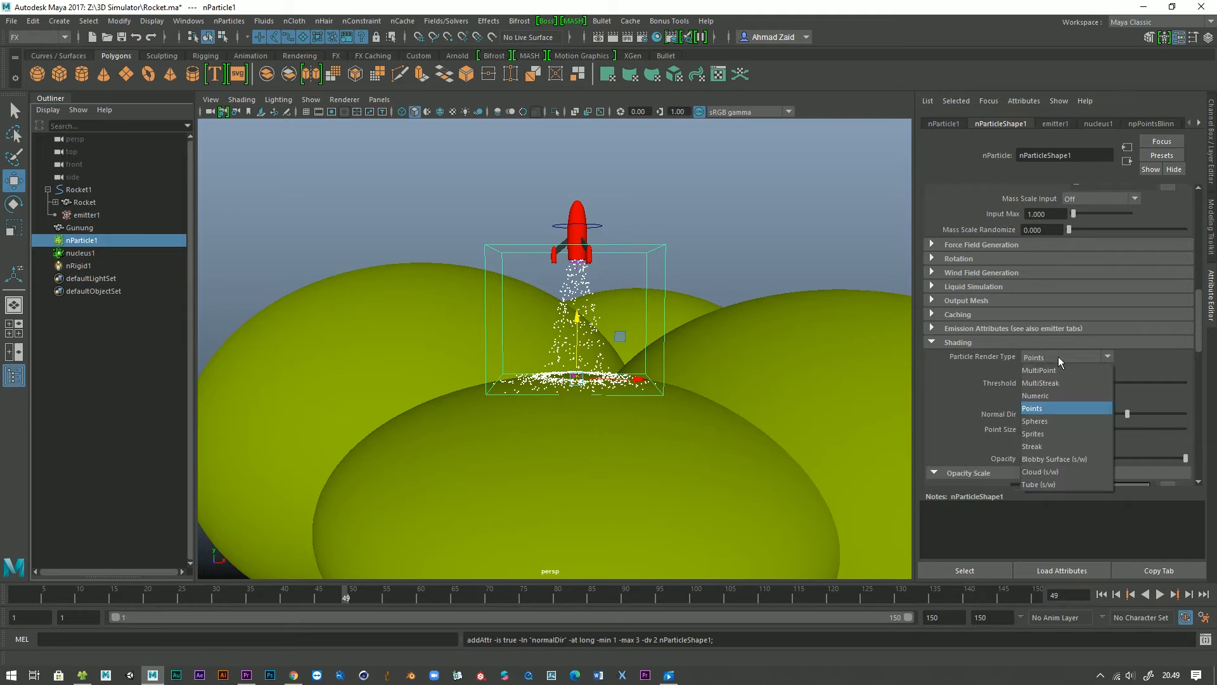
pyautogui.click(1044, 471)
pyautogui.scroll(2, 679, 388)
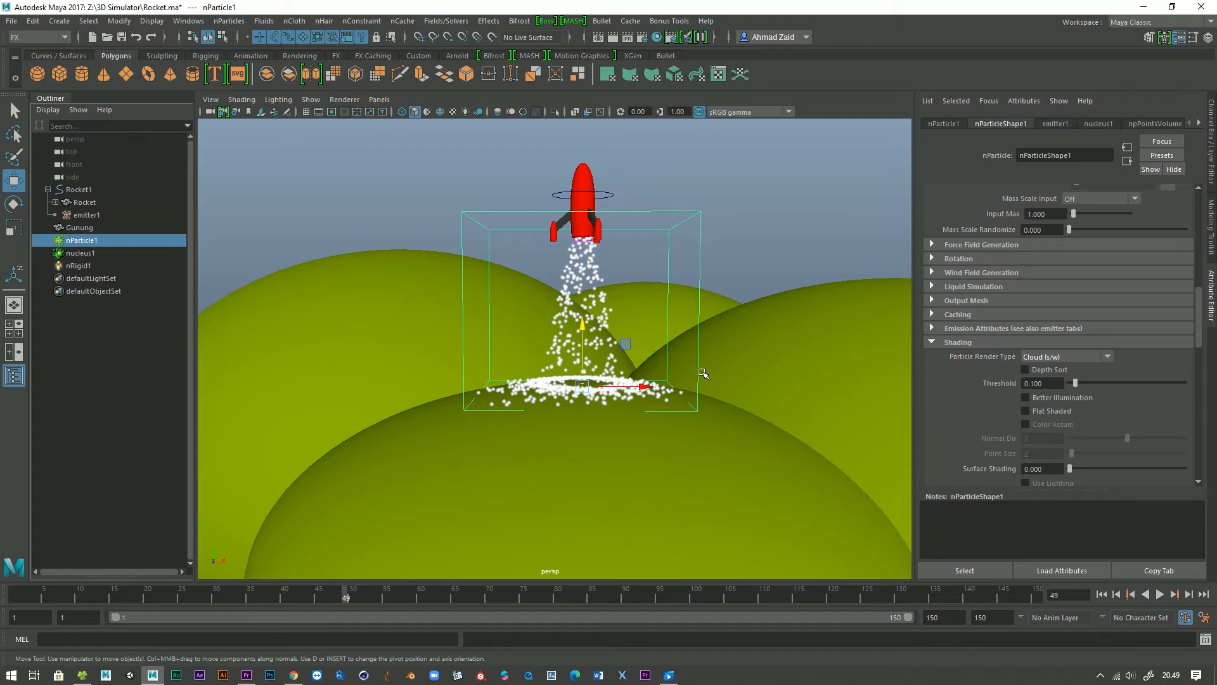
# Fade the Opacity Scale ramp to value 0 at position 1, with Smooth interpolation and Age as the scale input.
pyautogui.scroll(-3, 701, 369)
pyautogui.scroll(3, 726, 362)
pyautogui.scroll(-3, 956, 390)
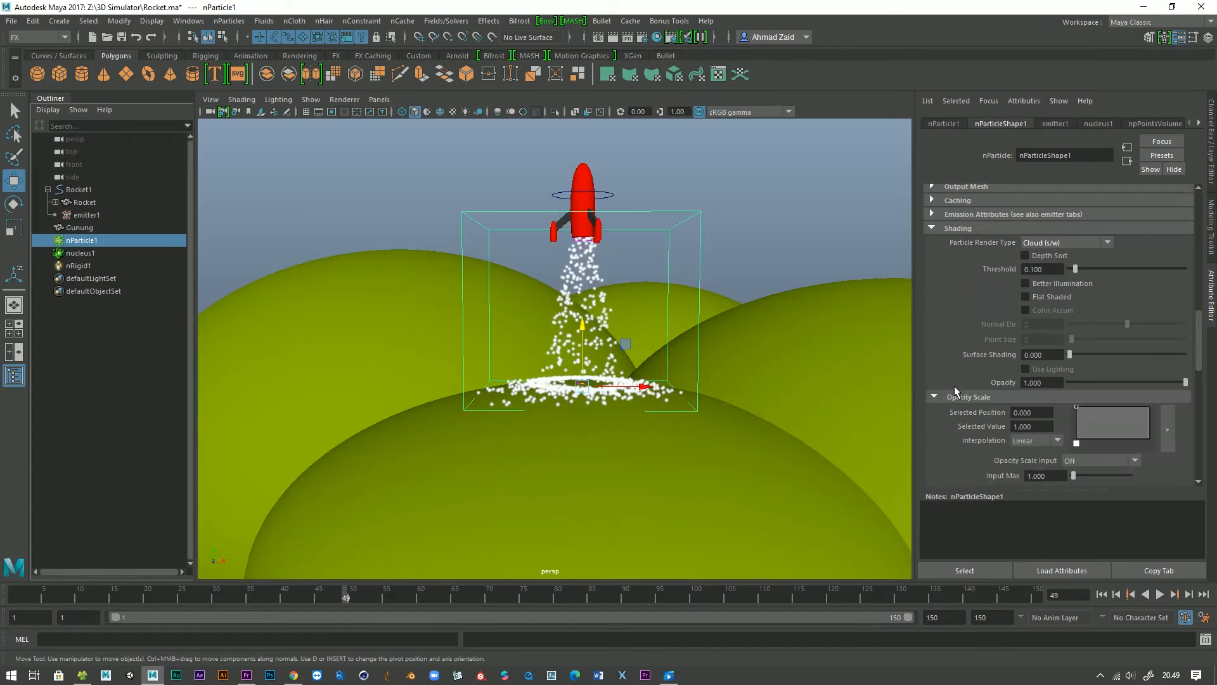
pyautogui.click(1147, 435)
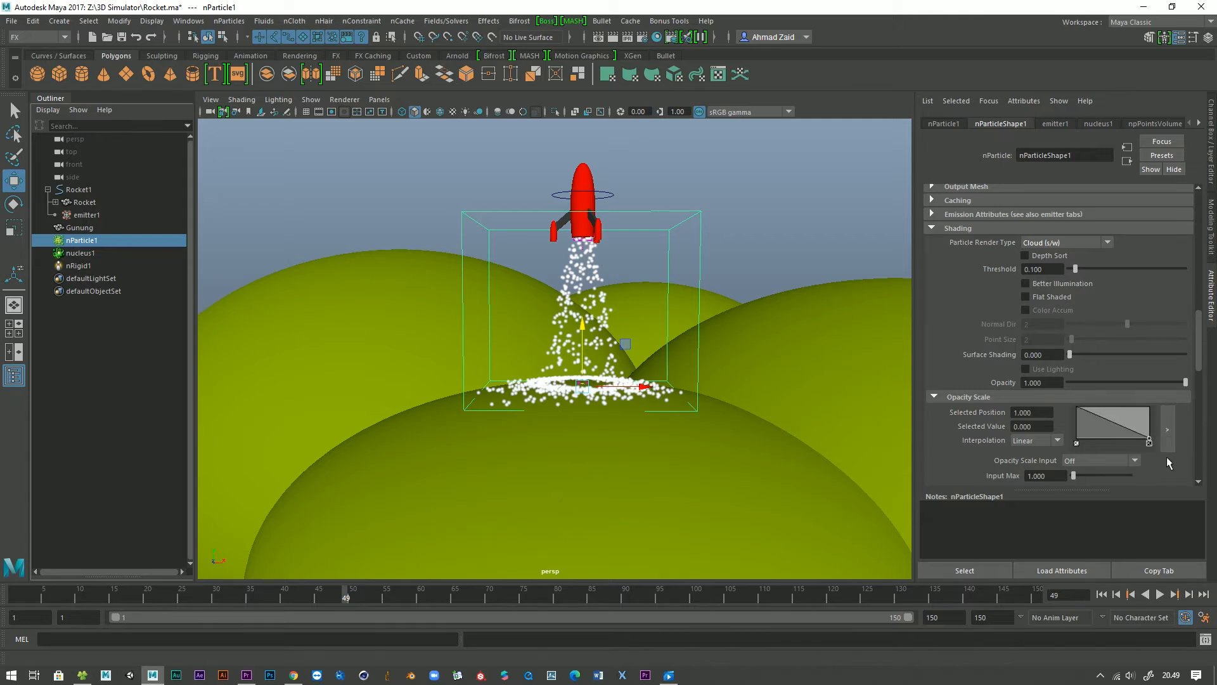
pyautogui.moveTo(1149, 438); pyautogui.dragTo(1095, 437)
pyautogui.click(1033, 441)
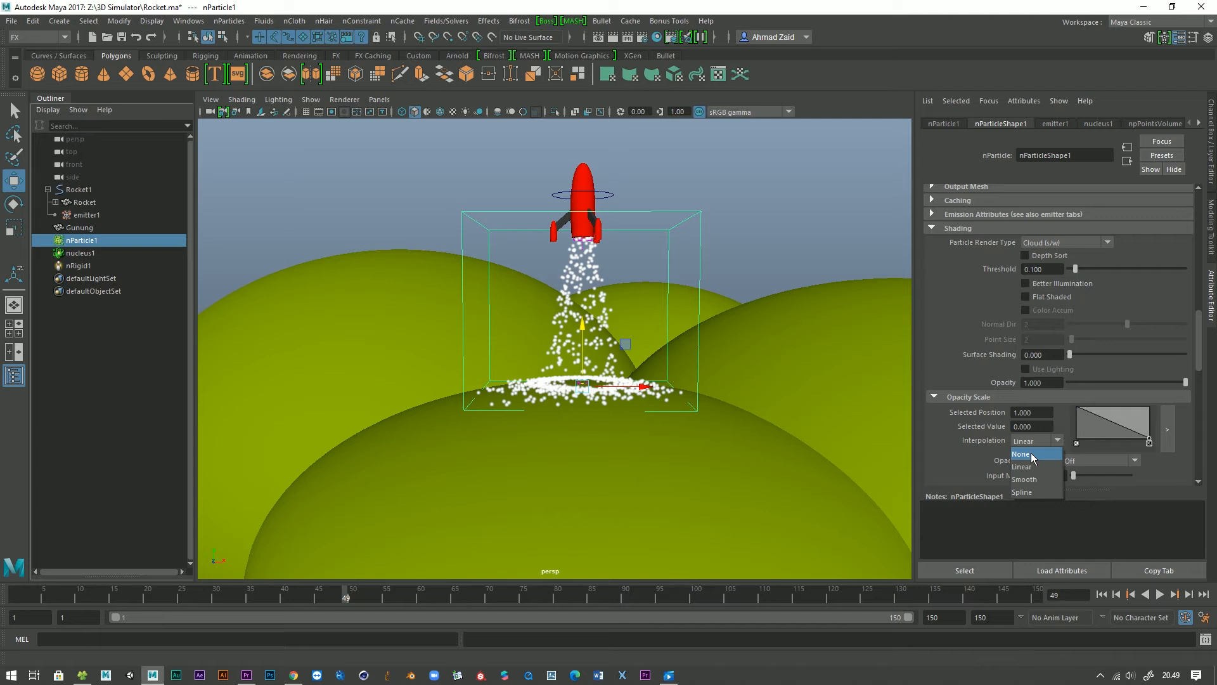
pyautogui.click(1034, 486)
pyautogui.click(1078, 461)
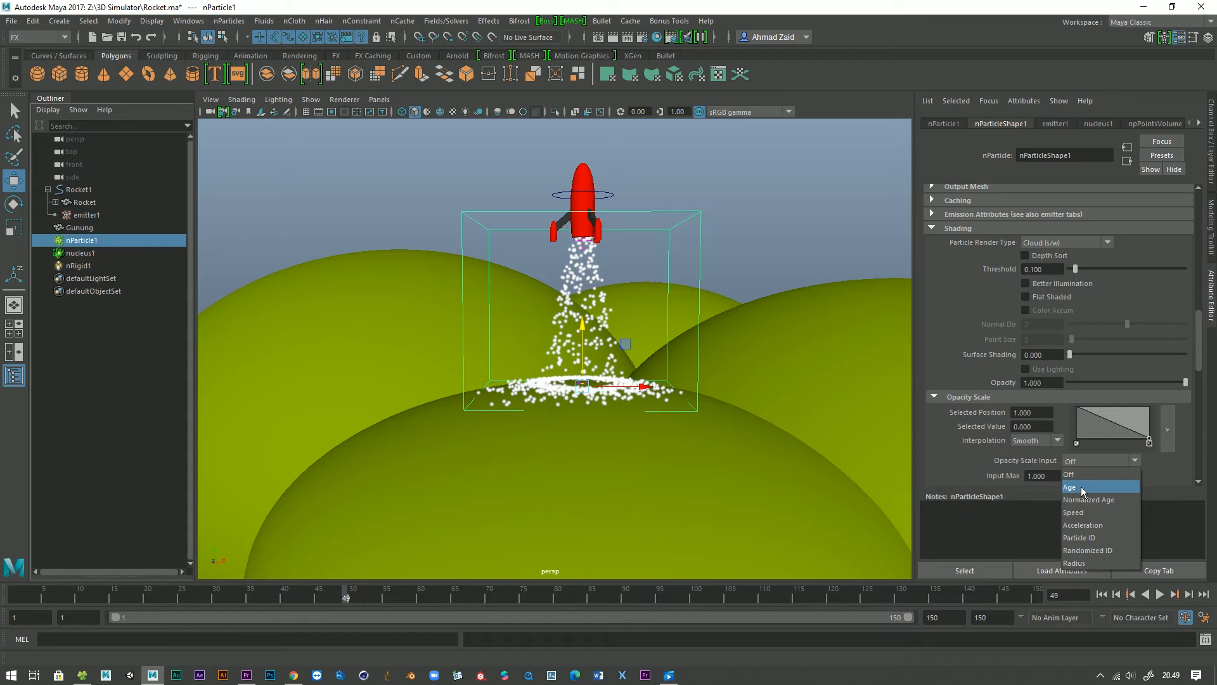
pyautogui.click(1081, 490)
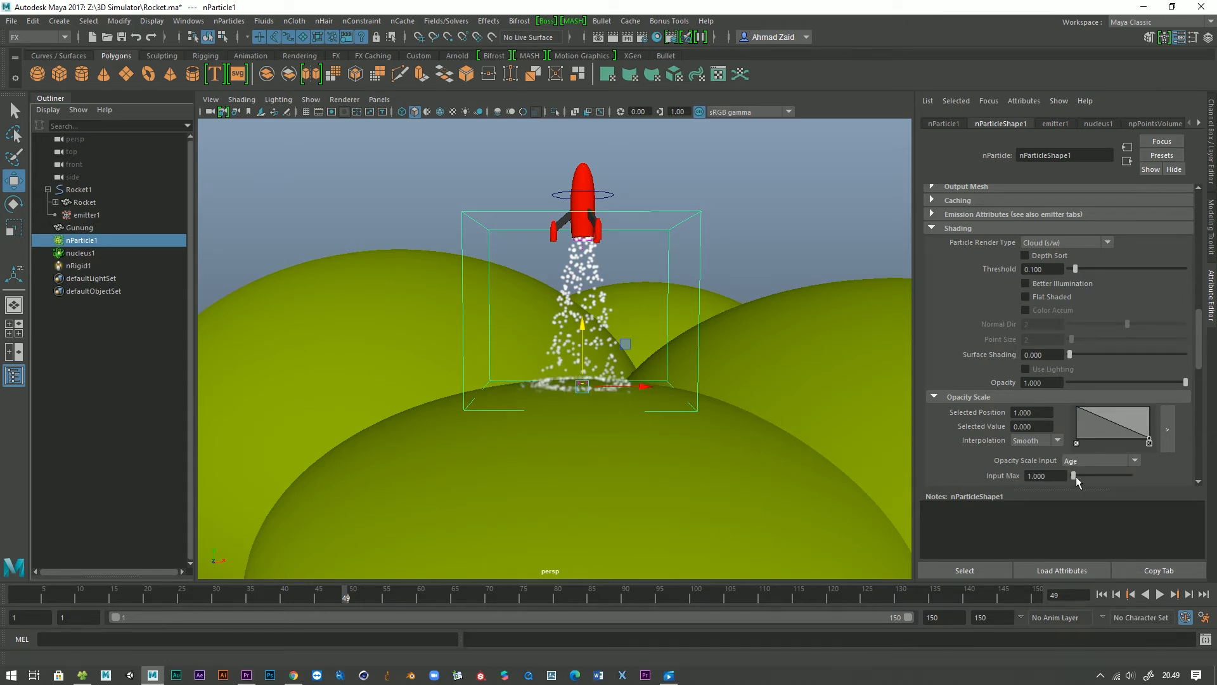
# Set the Opacity Scale's Input Max to 2 and replay the launch from the first frame.
pyautogui.moveTo(1076, 477); pyautogui.dragTo(1076, 482)
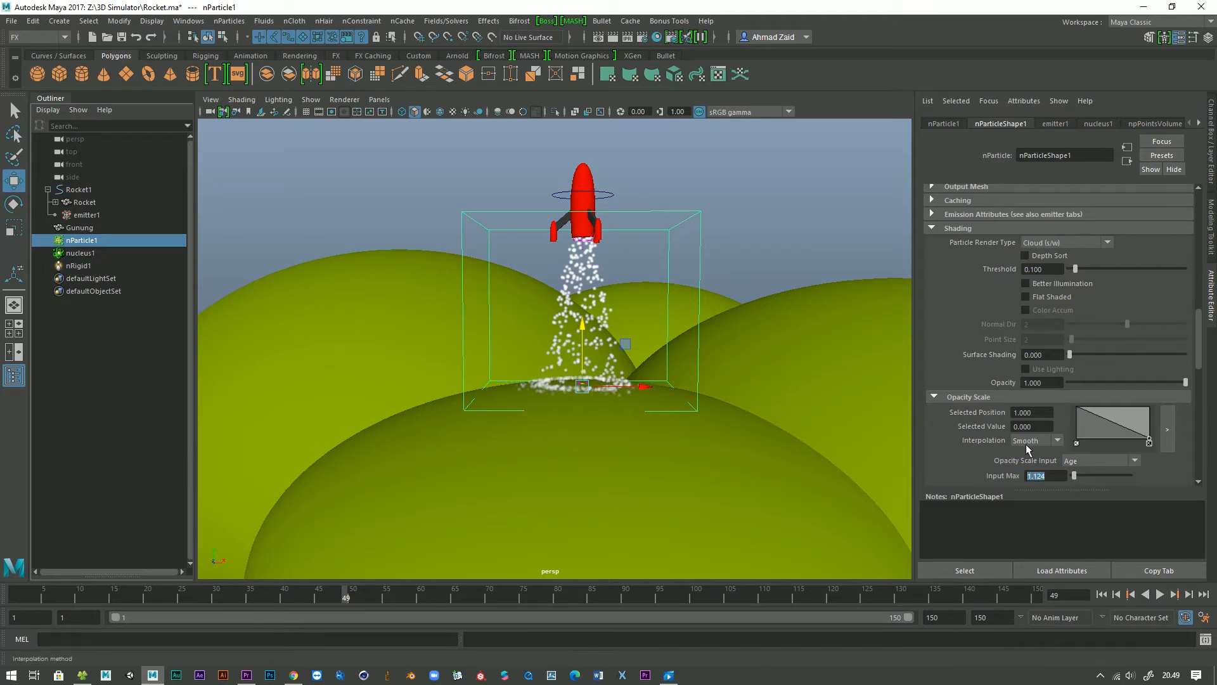
pyautogui.write('2')
pyautogui.press('Return')
pyautogui.click(1102, 594)
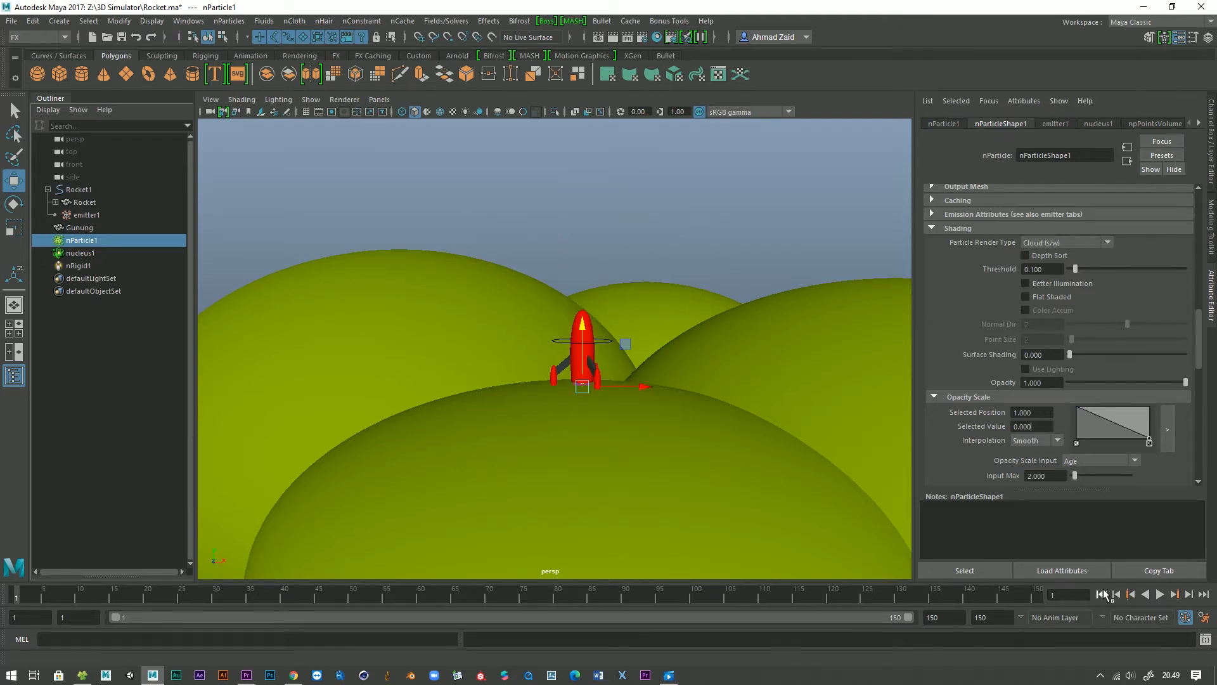
pyautogui.click(1159, 594)
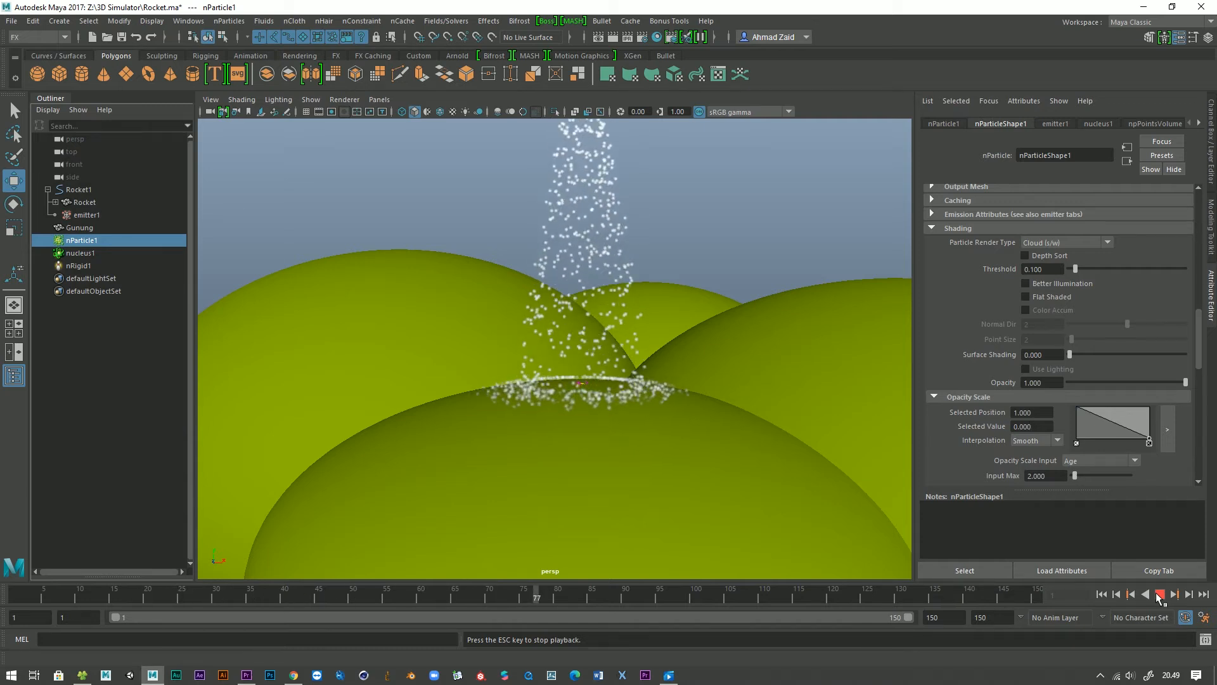
# Stop the playback and set the starting color of nParticleShape1's Color ramp to yellow.
pyautogui.click(1160, 595)
pyautogui.scroll(-3, 987, 454)
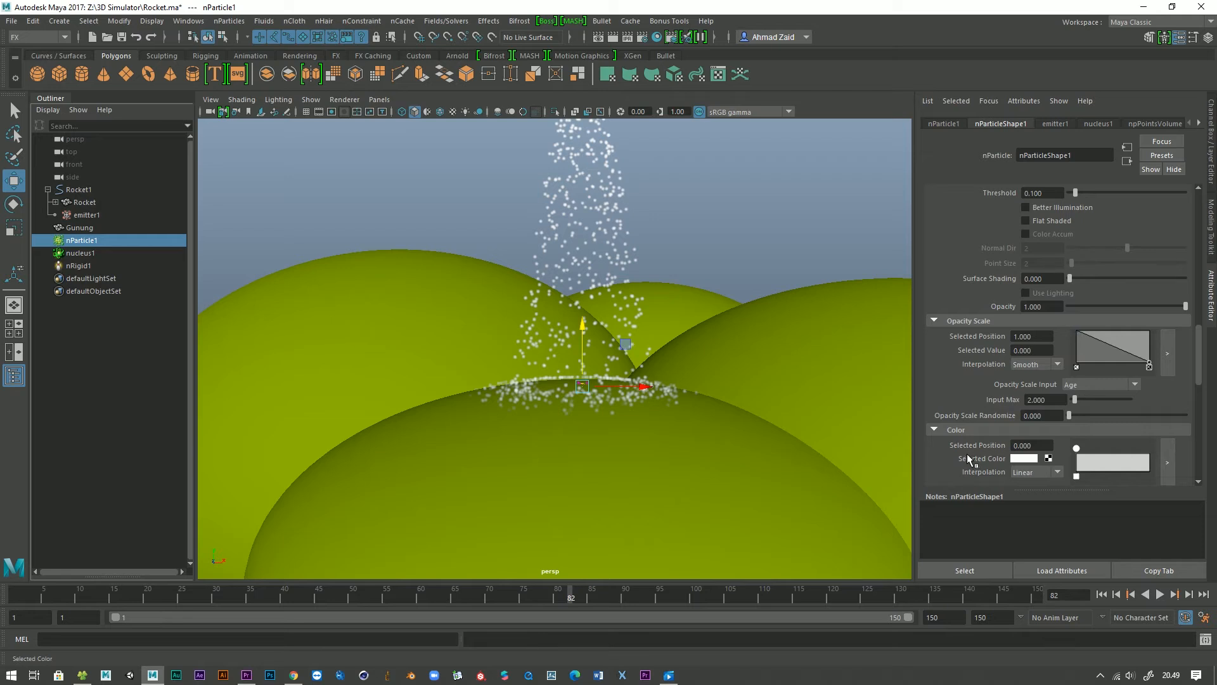
pyautogui.scroll(-1, 958, 442)
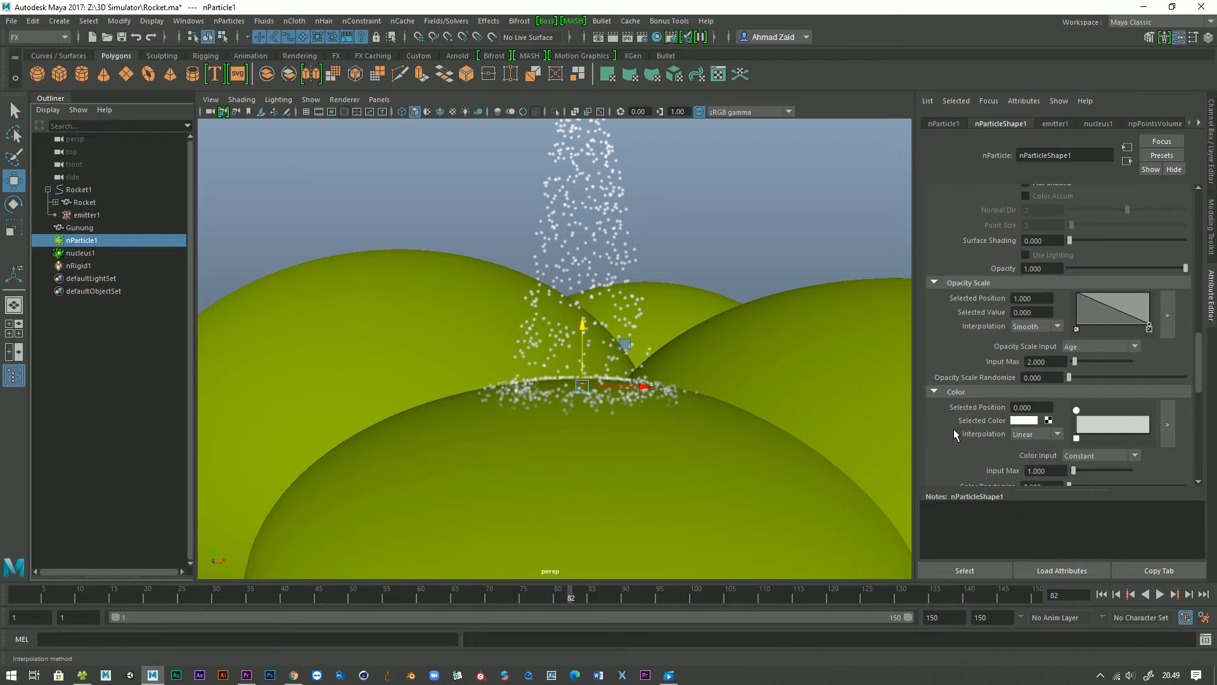
pyautogui.keyDown('alt'); pyautogui.moveTo(582, 409); pyautogui.dragTo(549, 453, button='middle'); pyautogui.keyUp('alt')
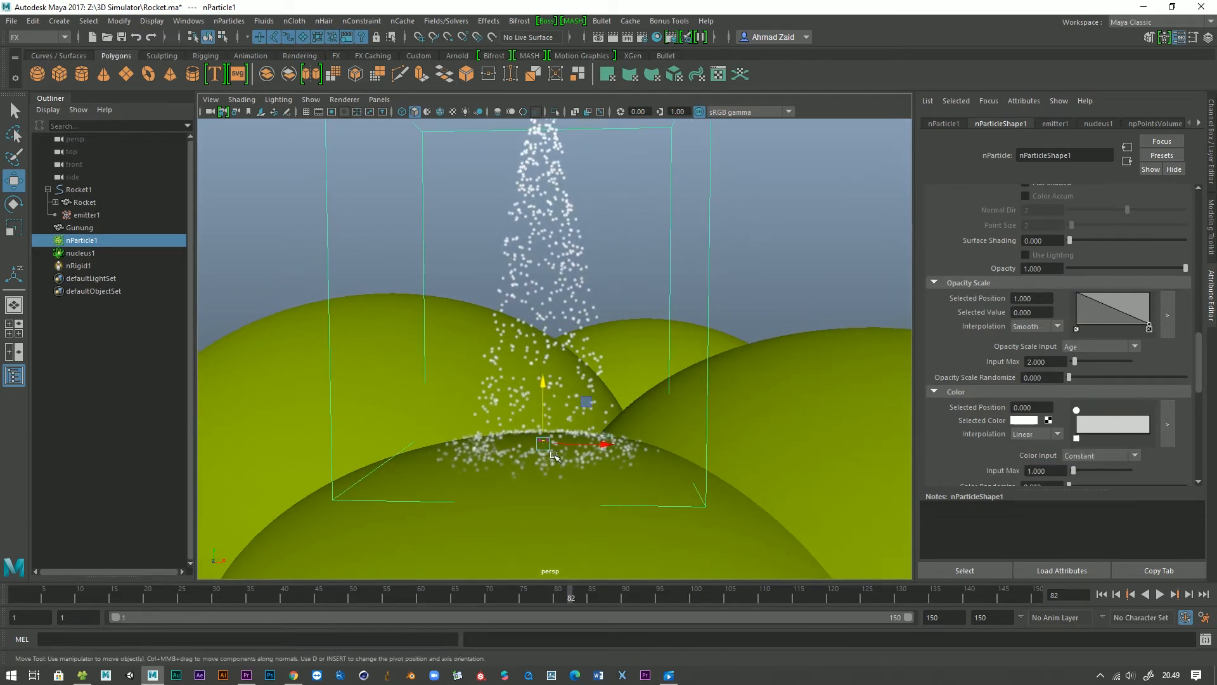
pyautogui.click(1025, 422)
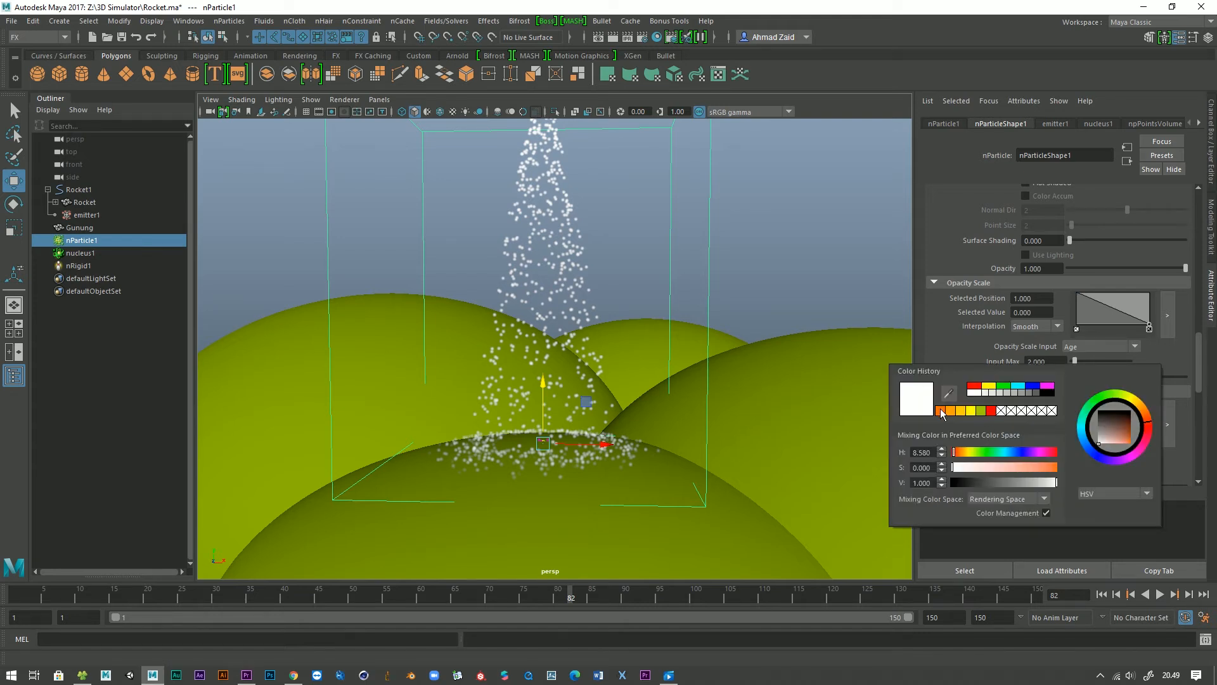
pyautogui.click(969, 410)
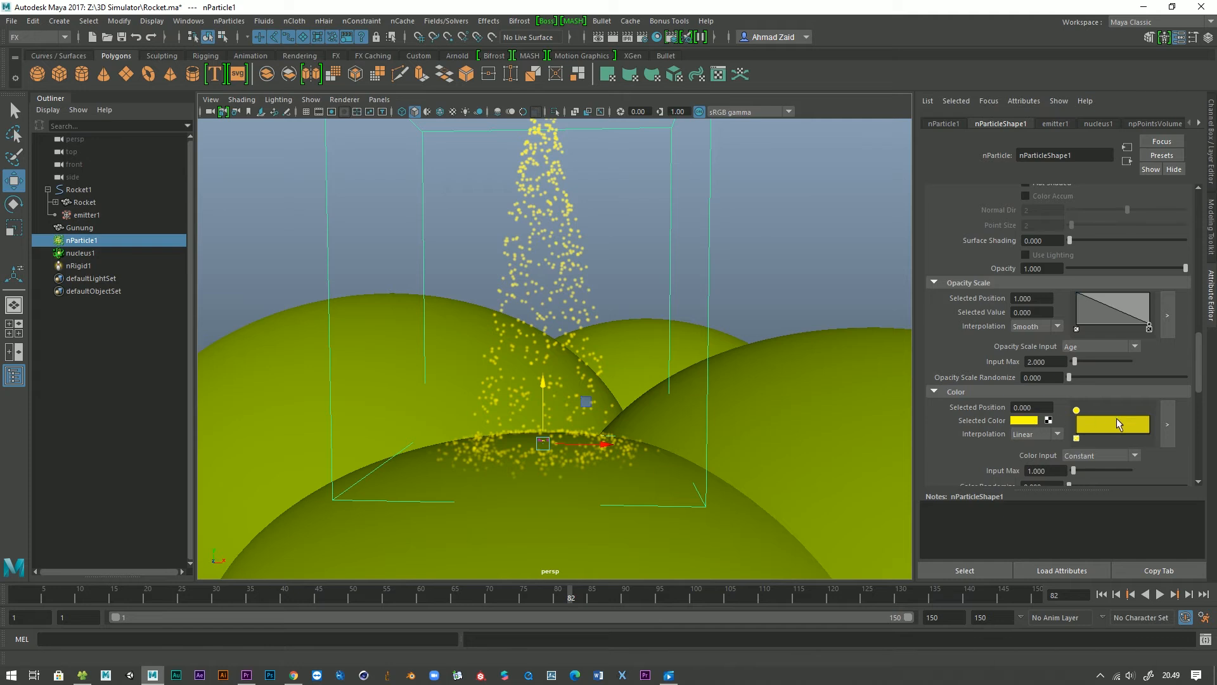
# Add three Color ramp stops that shade from yellow-orange through orange to deep orange at position 0.765.
pyautogui.click(1098, 421)
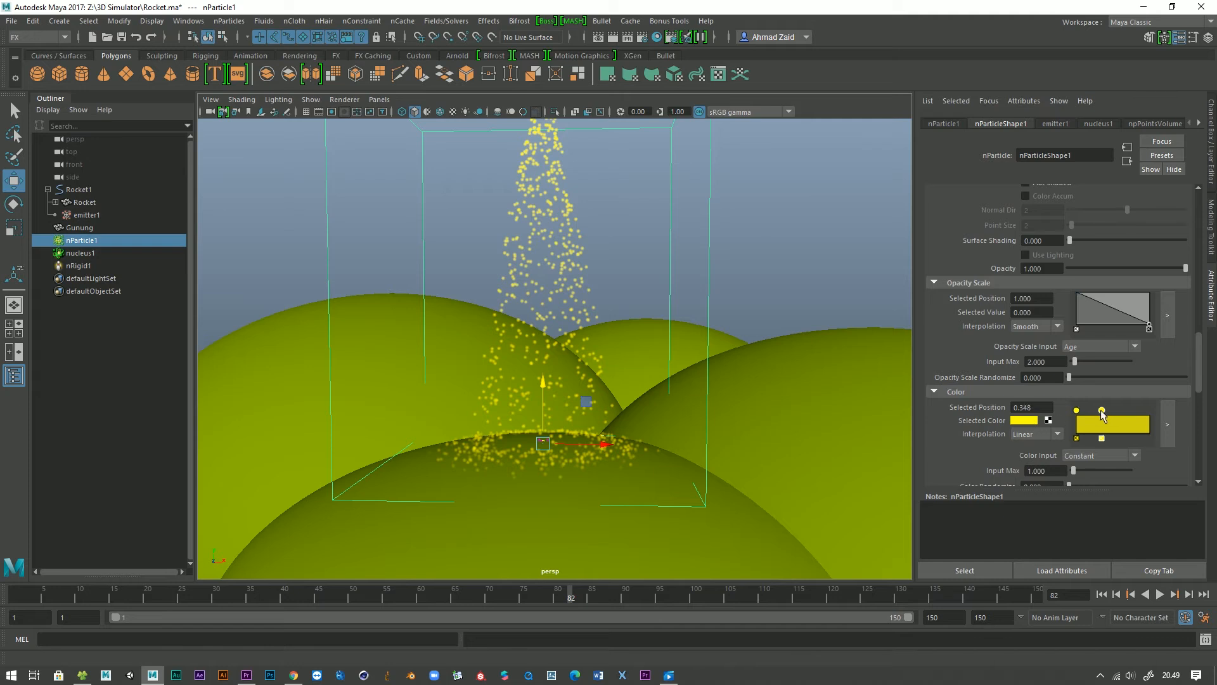
pyautogui.click(1028, 421)
pyautogui.click(977, 411)
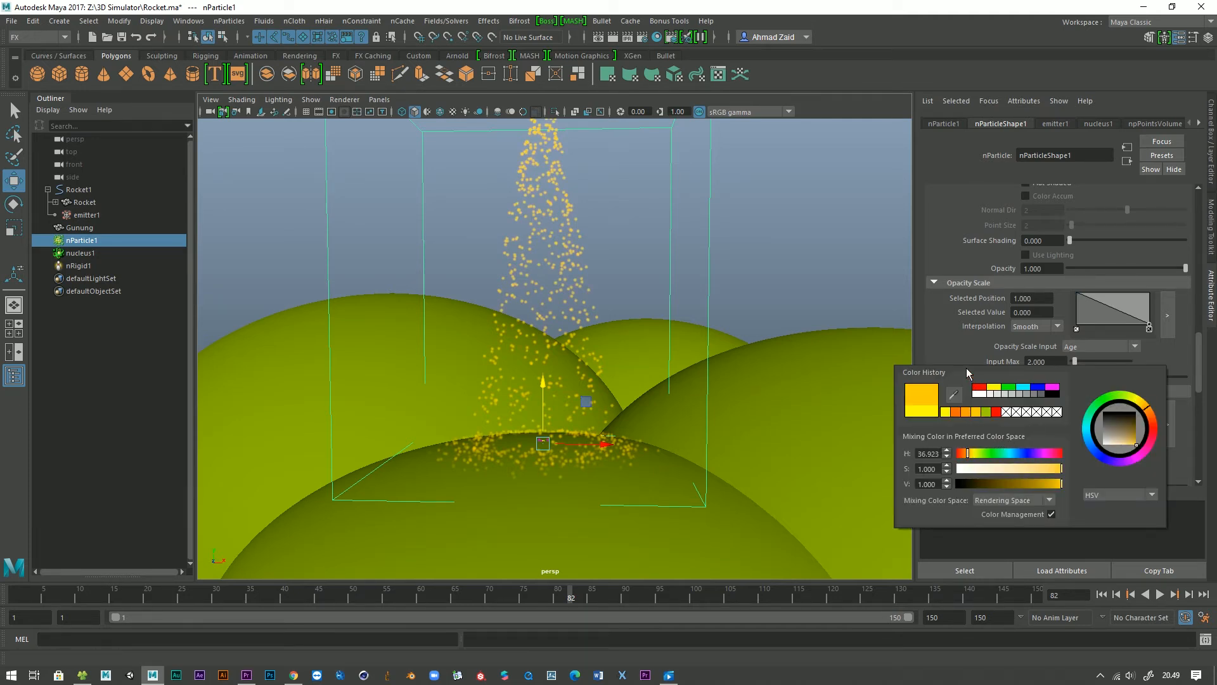
pyautogui.click(1113, 422)
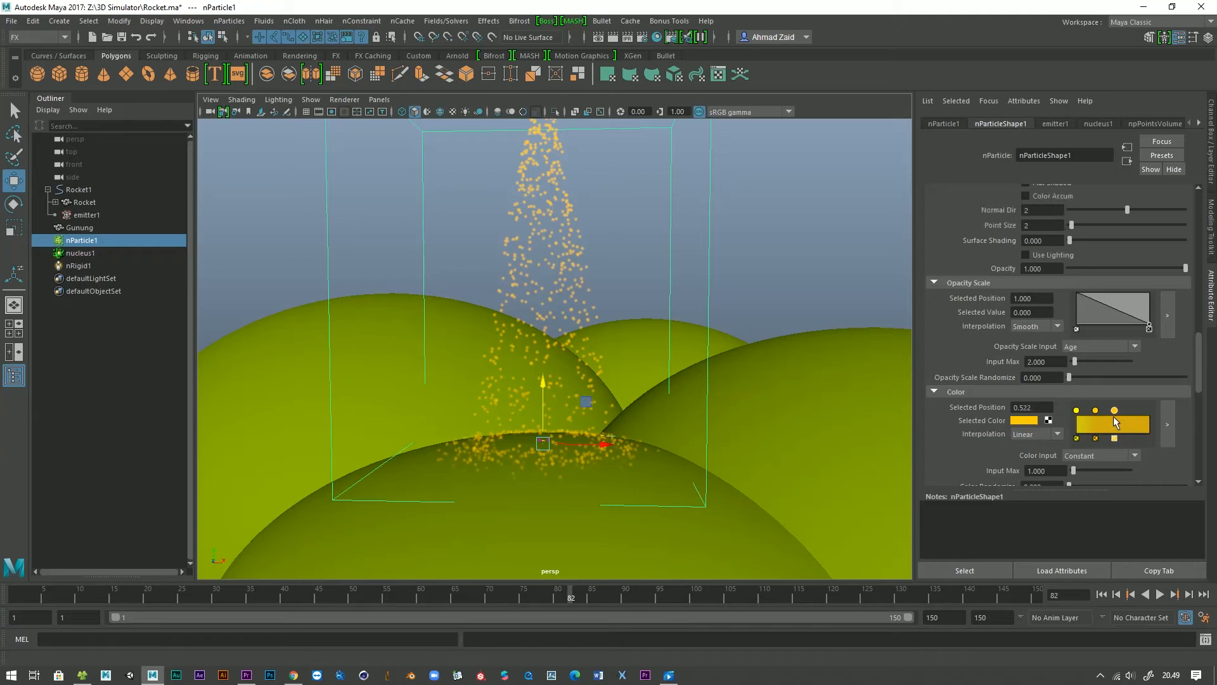
pyautogui.click(1025, 421)
pyautogui.click(932, 423)
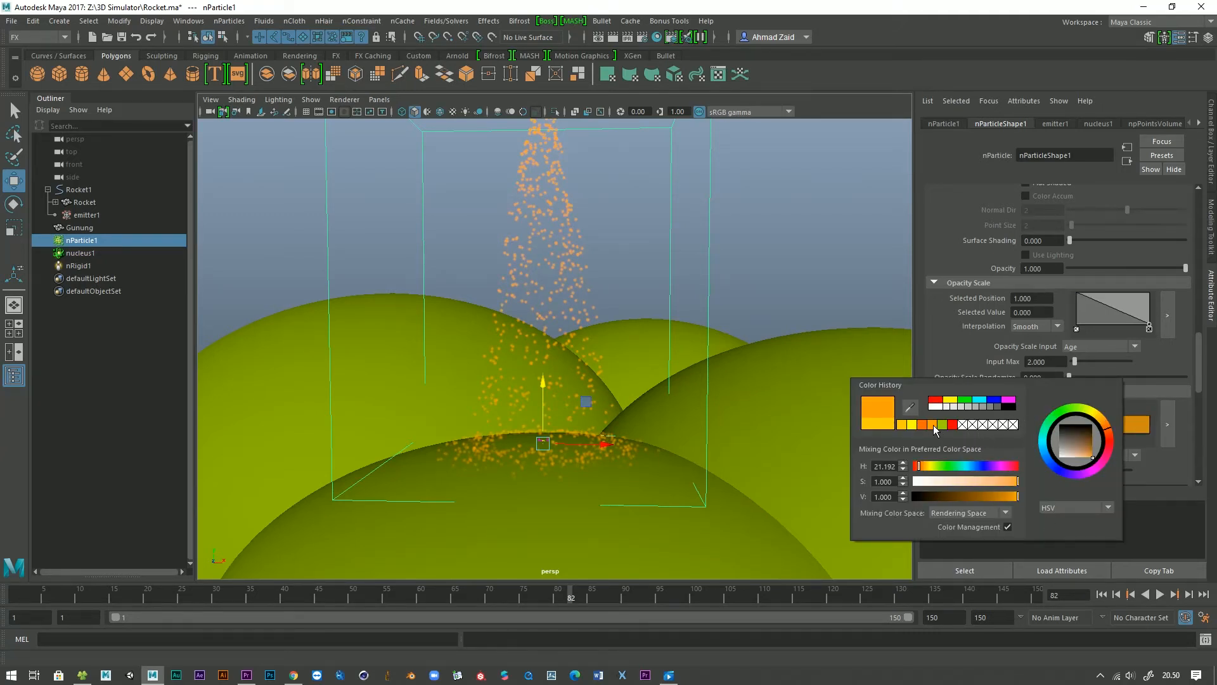
pyautogui.click(1134, 423)
pyautogui.click(1024, 422)
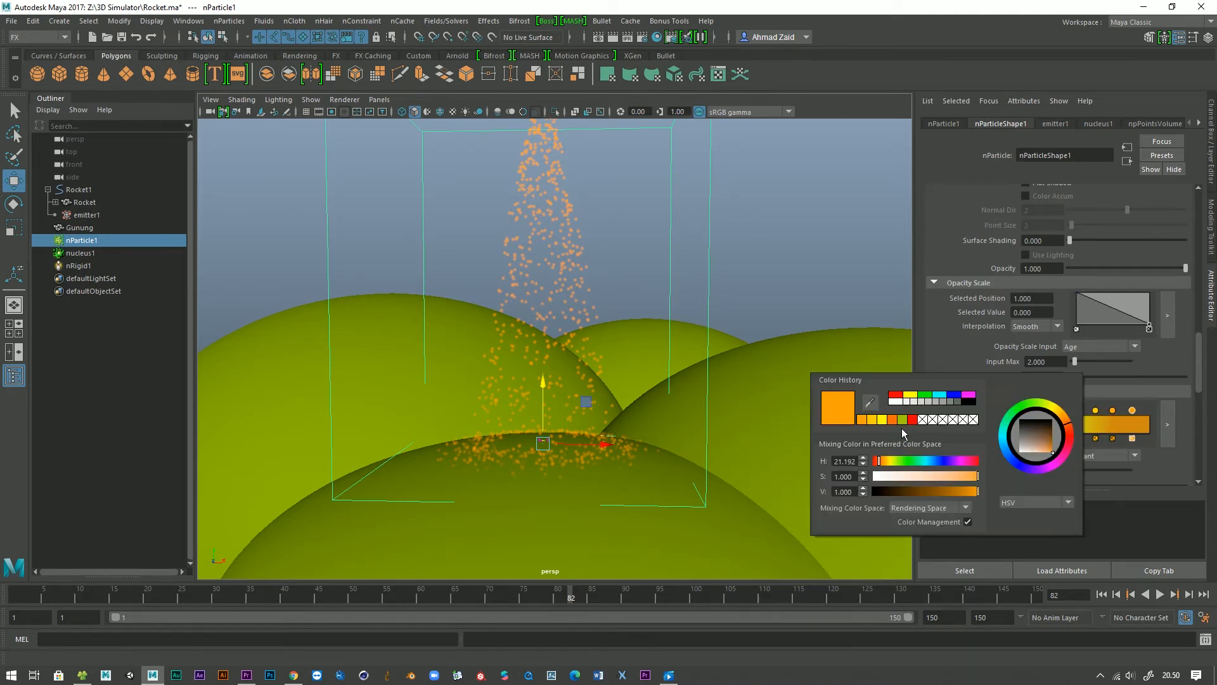
pyautogui.click(893, 421)
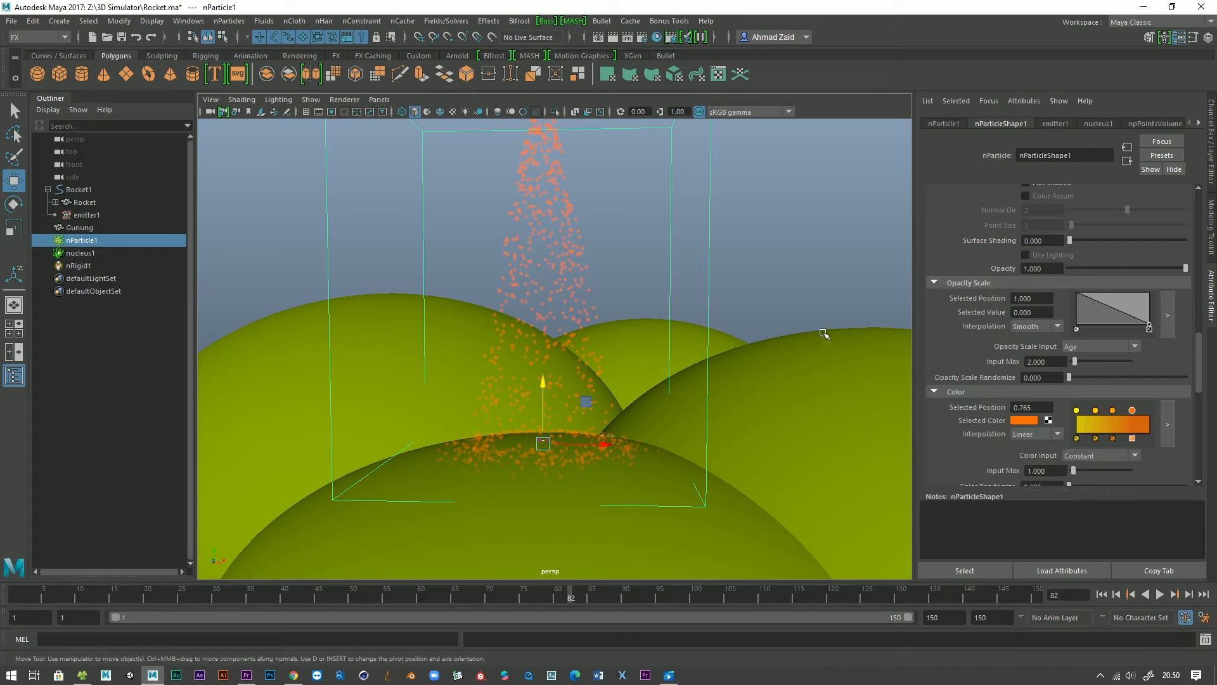
# Set the selected Color ramp stop's interpolation to Smooth and the Color Input to Age.
pyautogui.keyDown('alt'); pyautogui.moveTo(827, 337); pyautogui.dragTo(703, 380); pyautogui.keyUp('alt')
pyautogui.keyDown('alt'); pyautogui.moveTo(703, 380); pyautogui.dragTo(702, 305, button='right'); pyautogui.keyUp('alt')
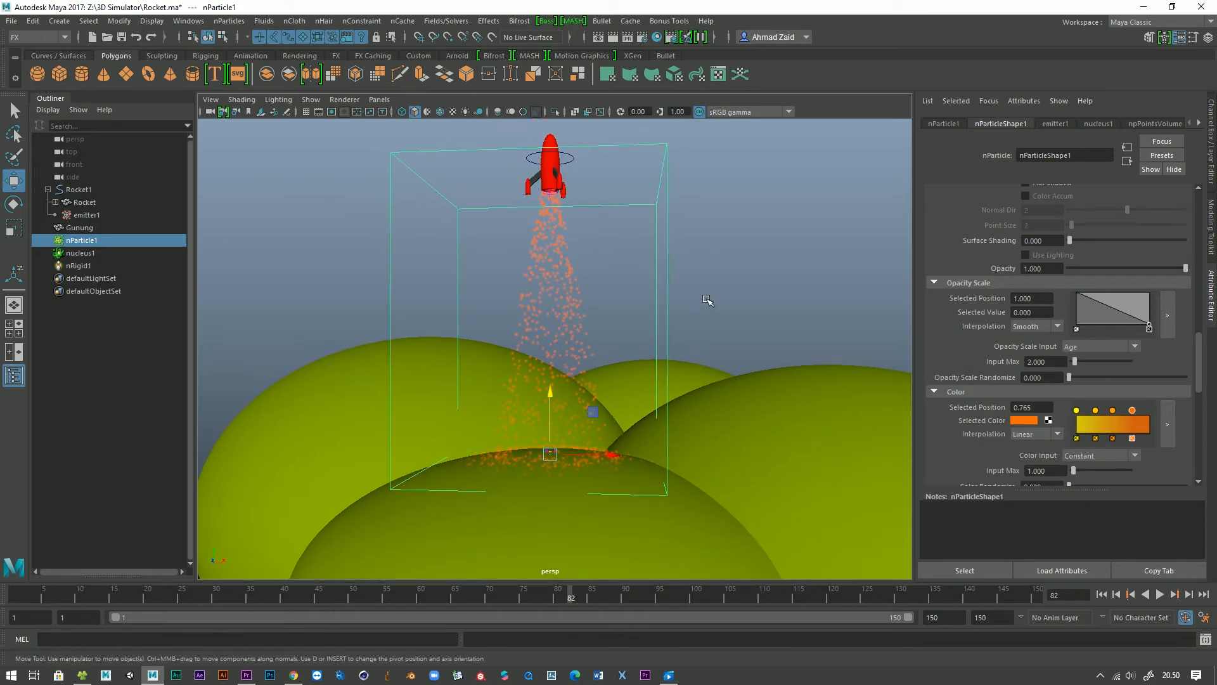
pyautogui.keyDown('alt'); pyautogui.moveTo(713, 304); pyautogui.dragTo(722, 288, button='middle'); pyautogui.keyUp('alt')
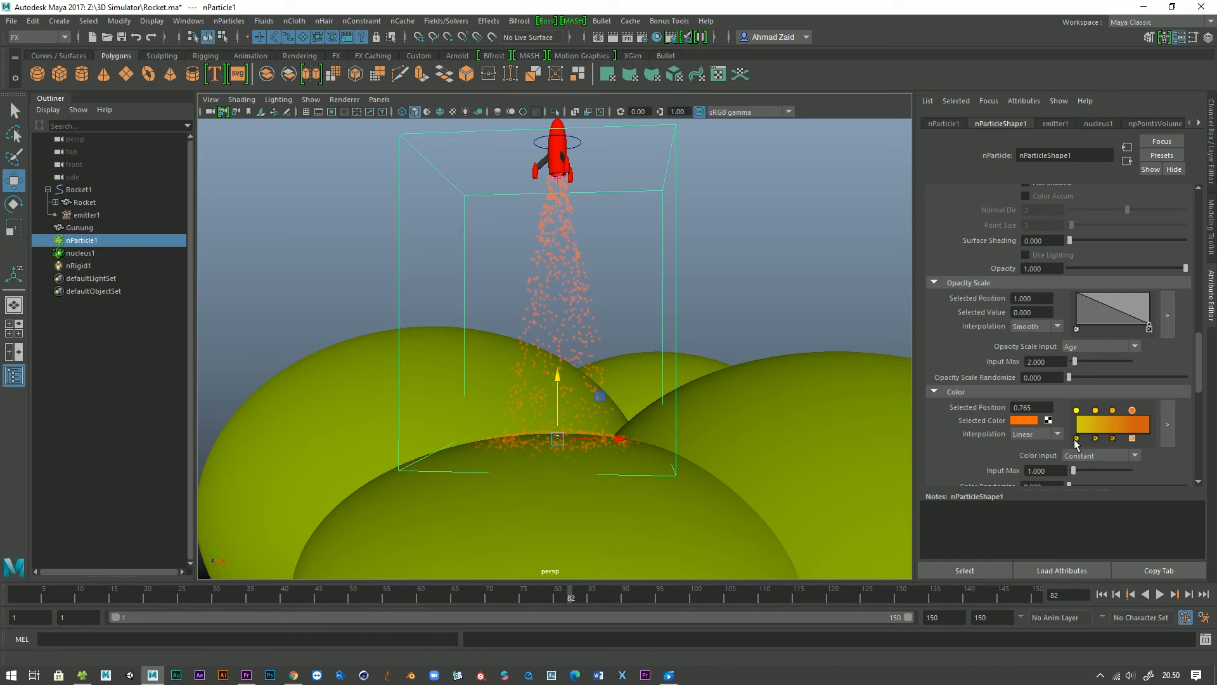
pyautogui.click(1036, 433)
pyautogui.click(1036, 471)
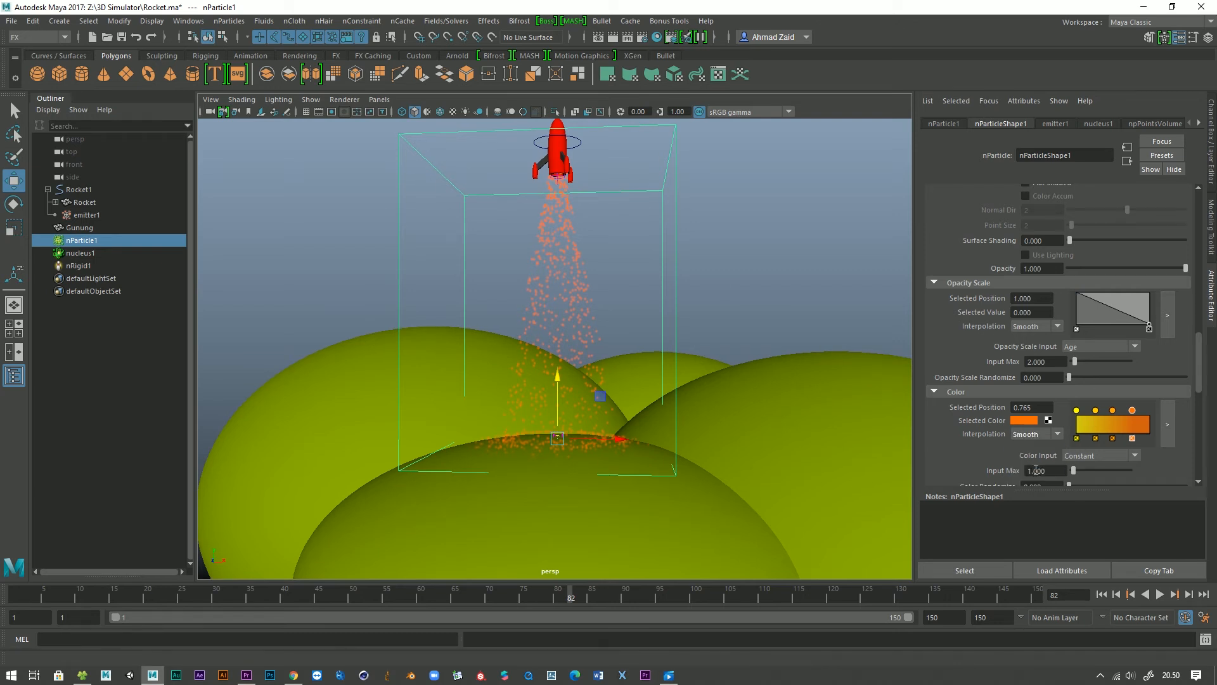
pyautogui.click(1110, 456)
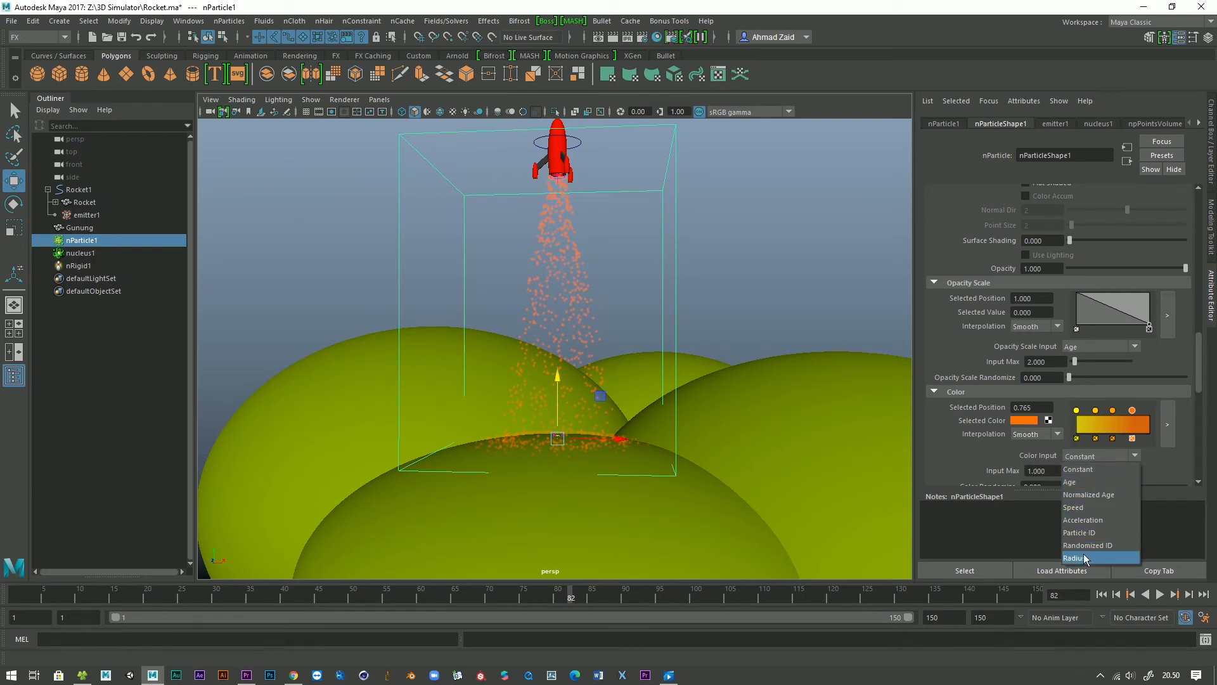
pyautogui.click(1092, 483)
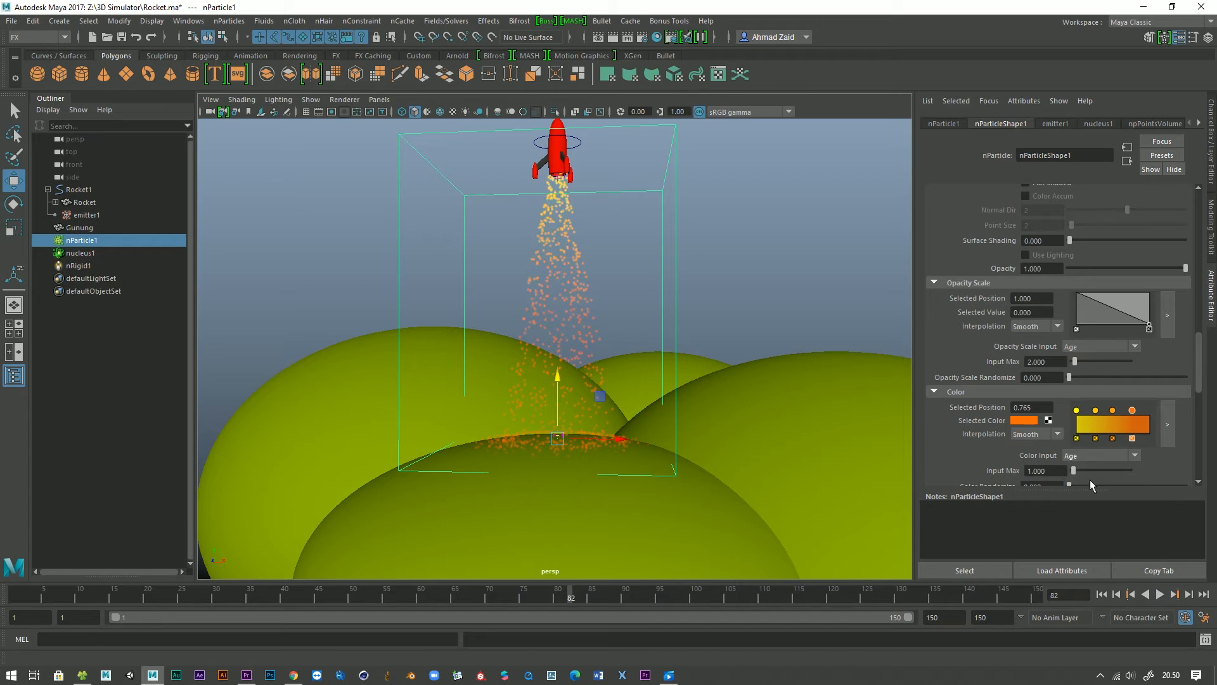
# Adjust the Color ramp's Input Max to about 1.685.
pyautogui.moveTo(1074, 472); pyautogui.dragTo(1076, 472)
pyautogui.scroll(-3, 1078, 474)
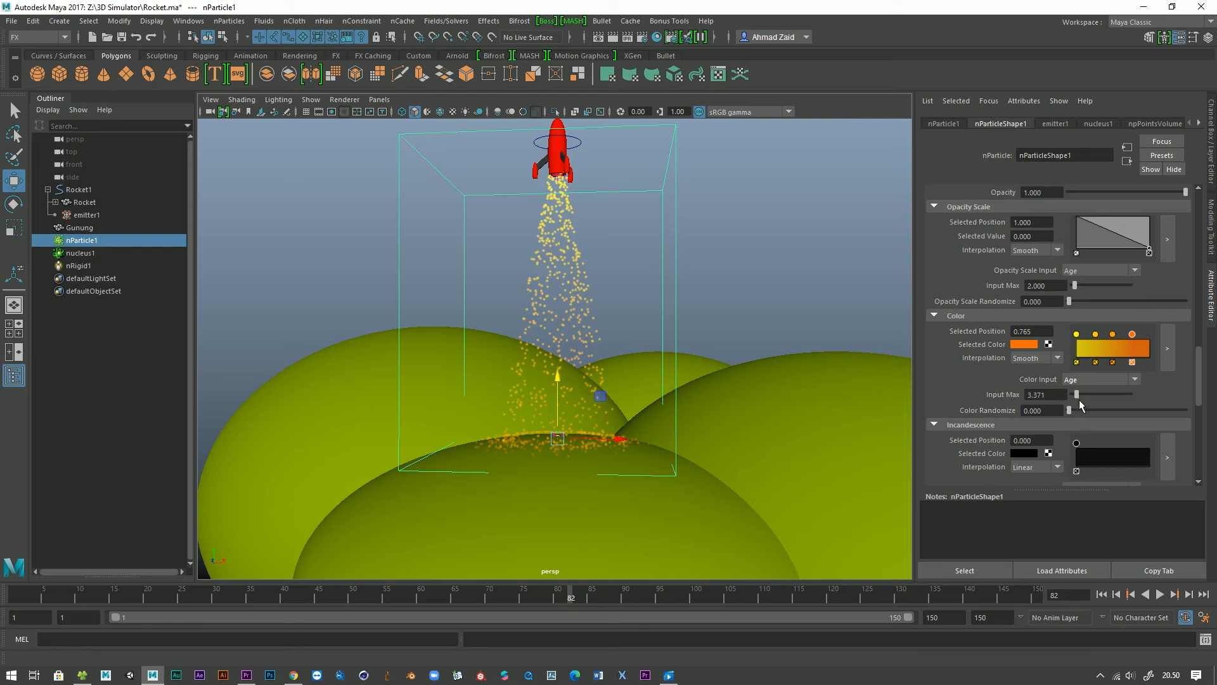
pyautogui.moveTo(1079, 396)
pyautogui.mouseDown()
pyautogui.moveTo(1092, 397)
pyautogui.moveTo(1075, 399)
pyautogui.mouseUp()
# Try raising the particles' Color Randomize, and return it to 0.
pyautogui.moveTo(1069, 410); pyautogui.dragTo(1170, 410)
pyautogui.moveTo(710, 431)
pyautogui.keyDown('alt'); pyautogui.mouseDown()
pyautogui.moveTo(753, 443)
pyautogui.moveTo(698, 438)
pyautogui.moveTo(716, 453)
pyautogui.mouseUp(); pyautogui.keyUp('alt')
pyautogui.moveTo(1091, 411); pyautogui.dragTo(1040, 412)
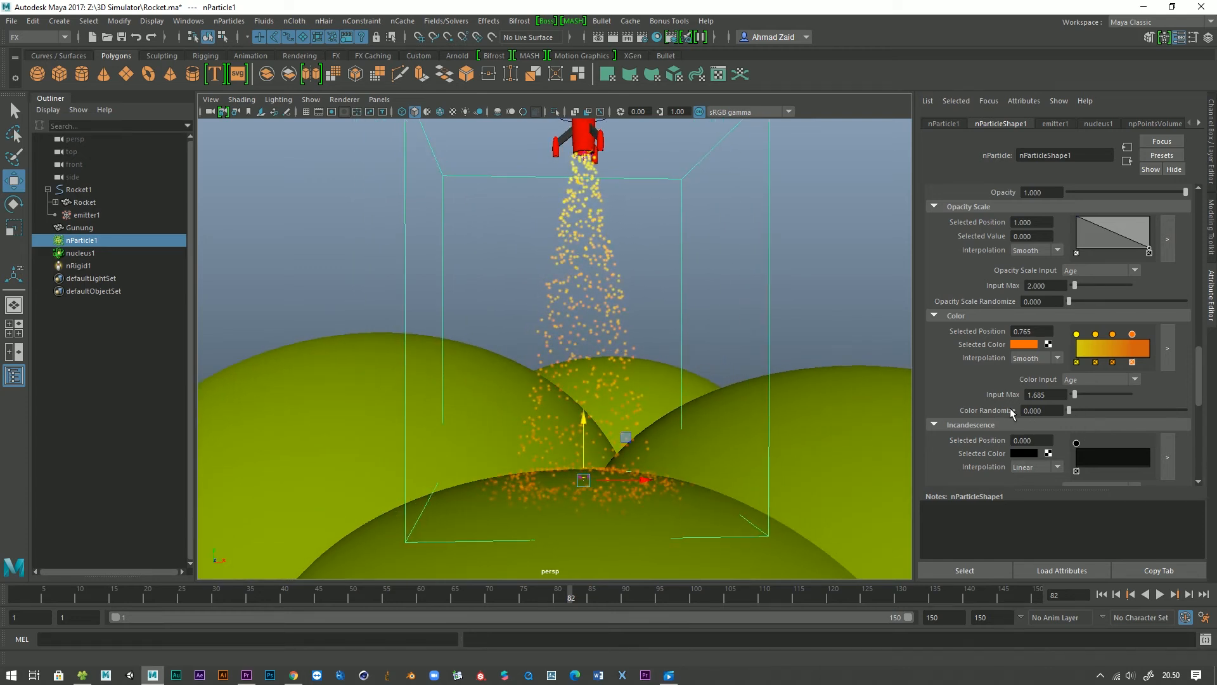
# Try an Opacity Scale Randomize value of 1 on the exhaust particles.
pyautogui.moveTo(1079, 298); pyautogui.dragTo(1114, 305)
pyautogui.moveTo(1069, 301); pyautogui.dragTo(1167, 306)
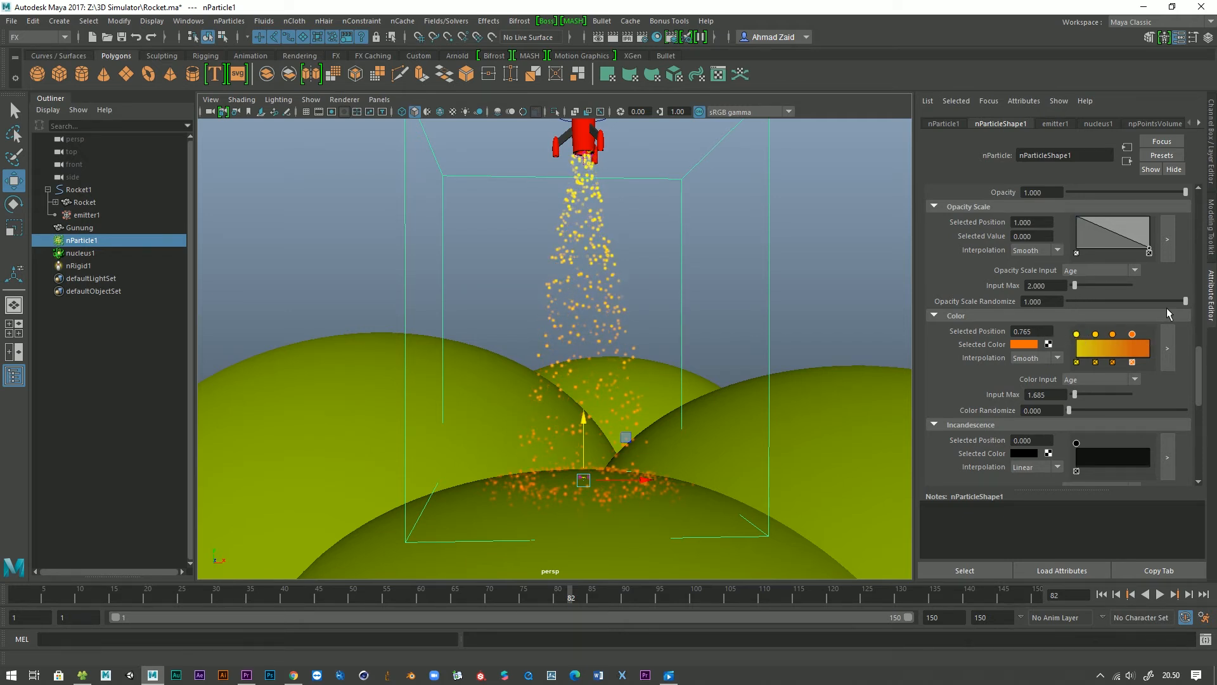
pyautogui.keyDown('alt'); pyautogui.moveTo(628, 327); pyautogui.dragTo(685, 329); pyautogui.keyUp('alt')
pyautogui.moveTo(1178, 302); pyautogui.dragTo(1190, 301)
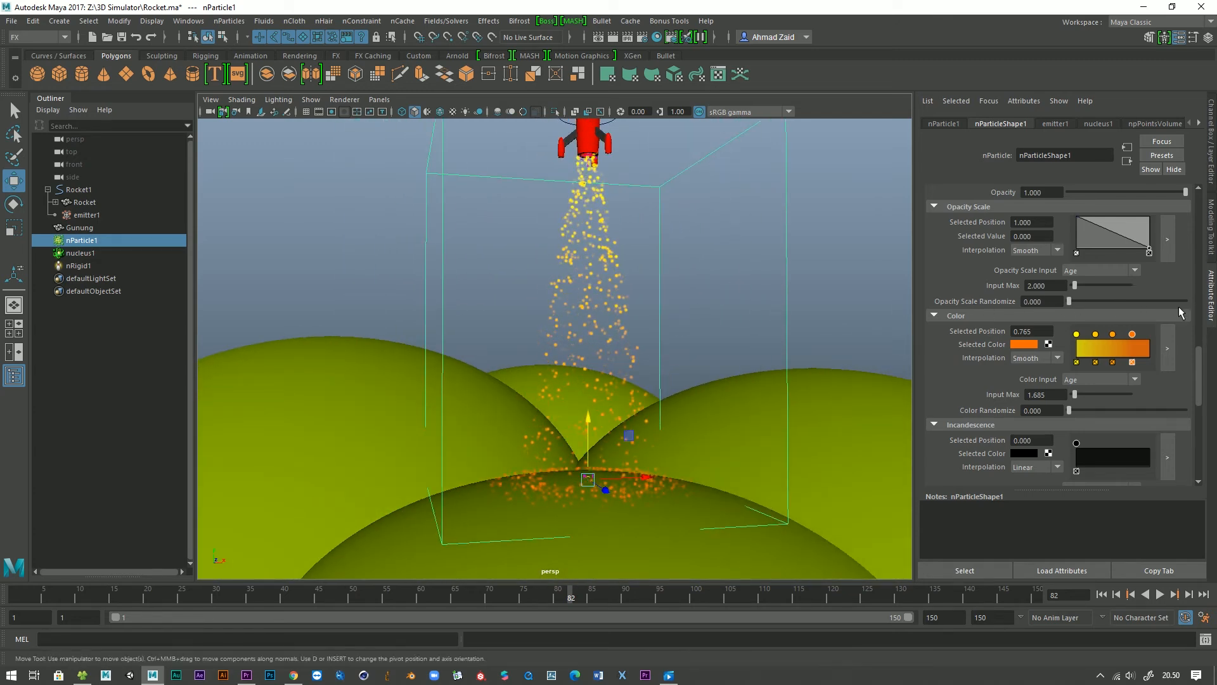
# Reset Opacity Scale Randomize to 0 while replaying the launch from the first frame, and save the scene.
pyautogui.click(1101, 595)
pyautogui.click(1158, 594)
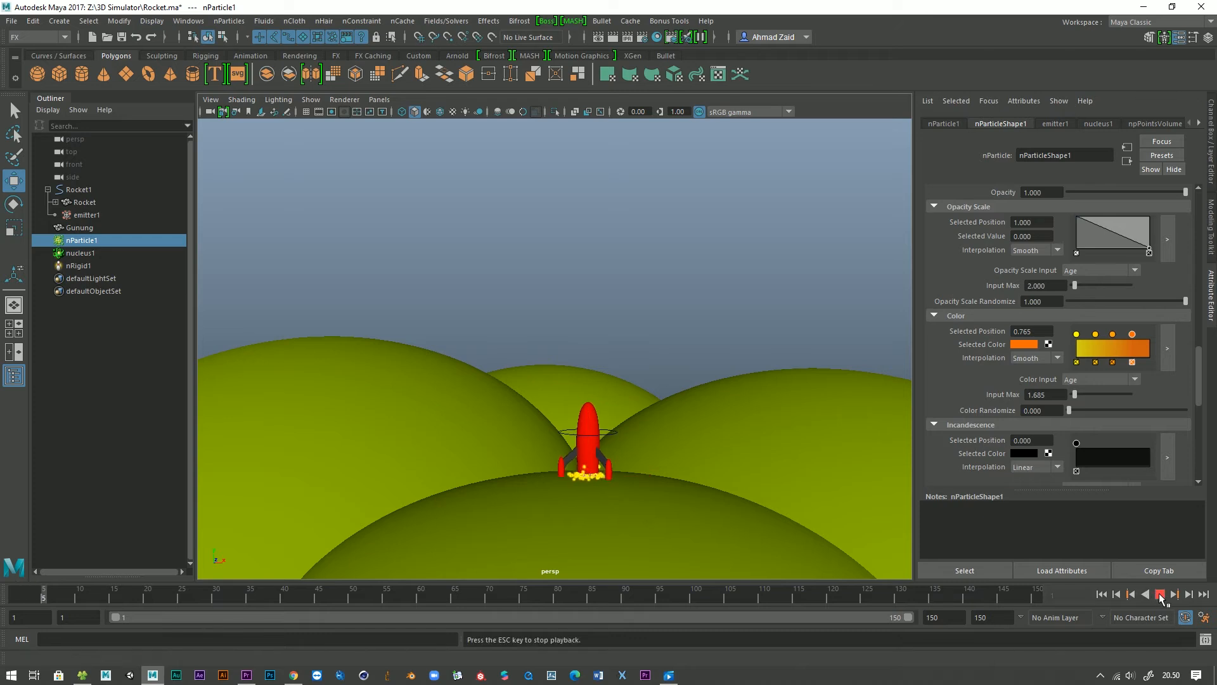
pyautogui.moveTo(1185, 301); pyautogui.dragTo(1068, 302)
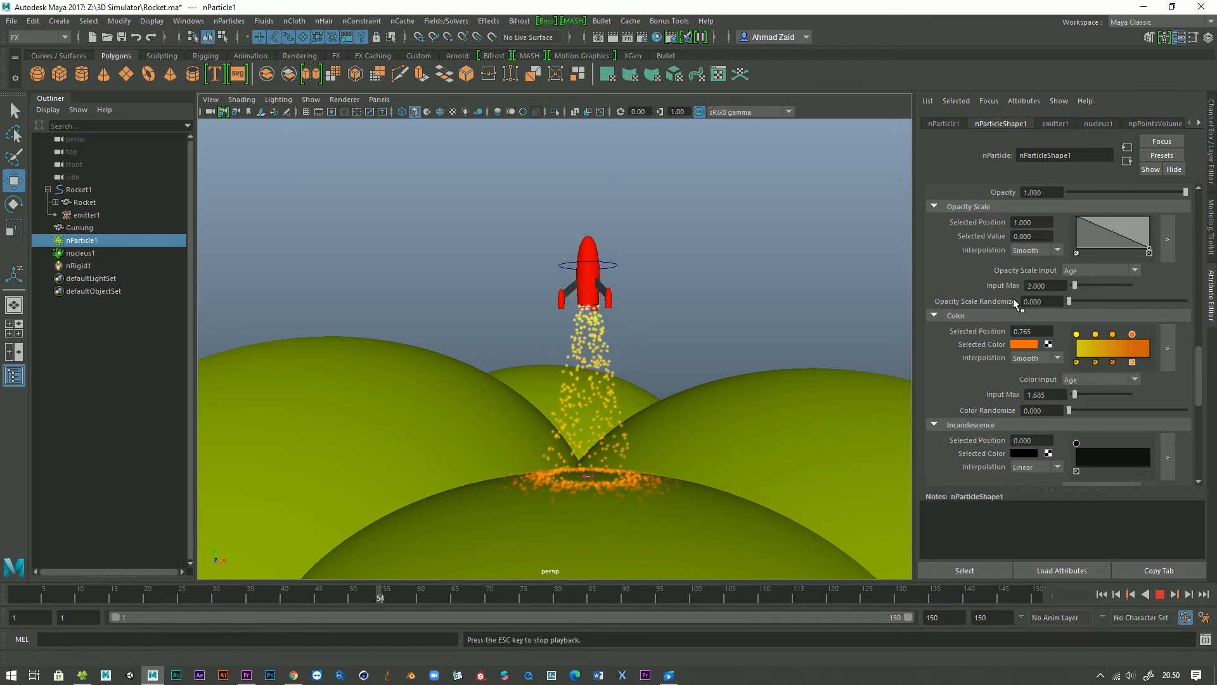
pyautogui.click(1161, 594)
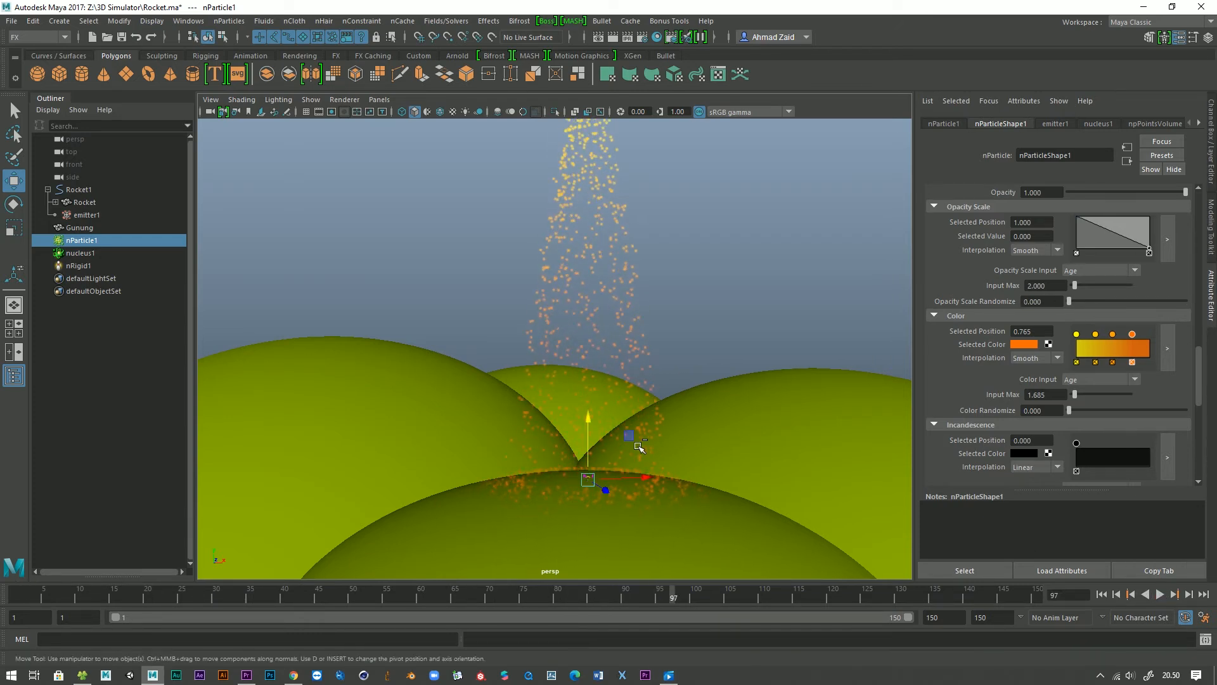
pyautogui.hotkey('ctrl', 's')
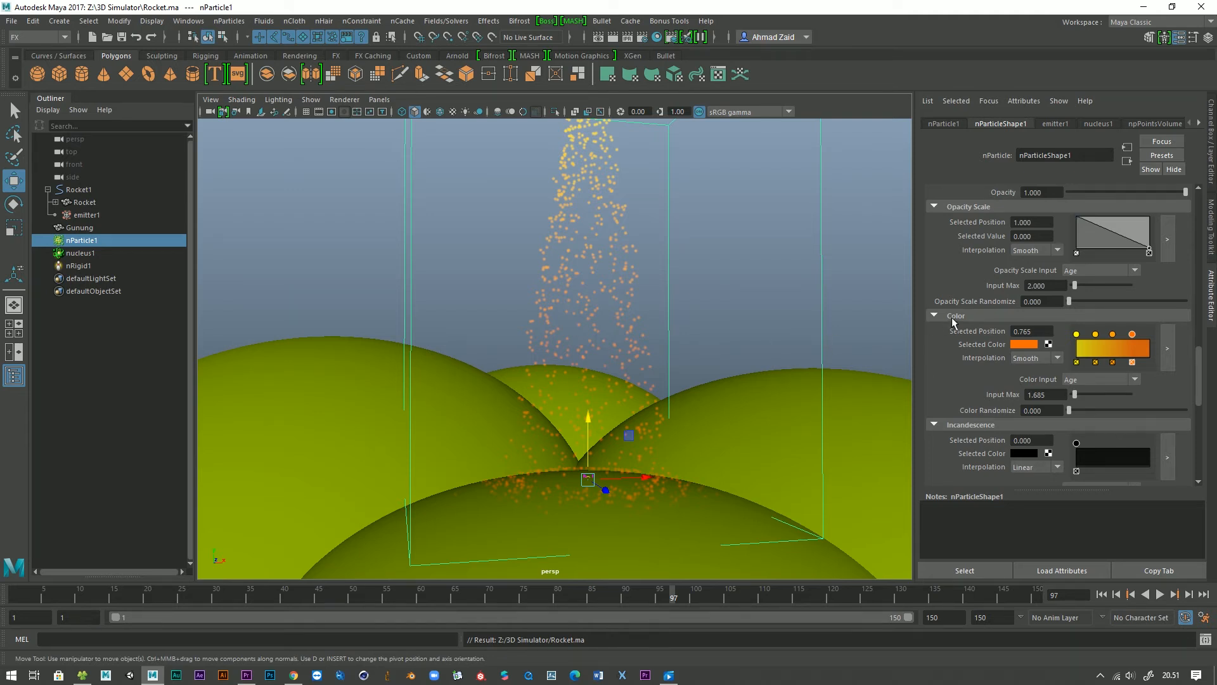
# Add a point to the particles' Radius Scale ramp at position 1 with value 1.
pyautogui.scroll(10, 958, 321)
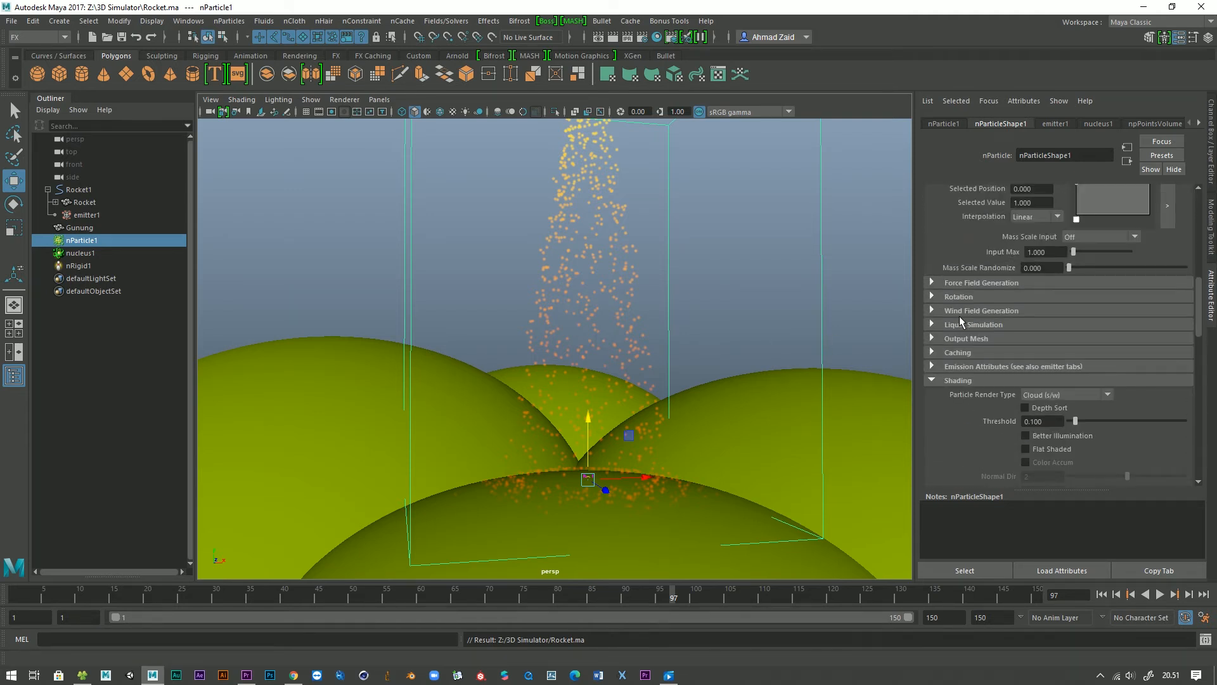
pyautogui.scroll(8, 961, 321)
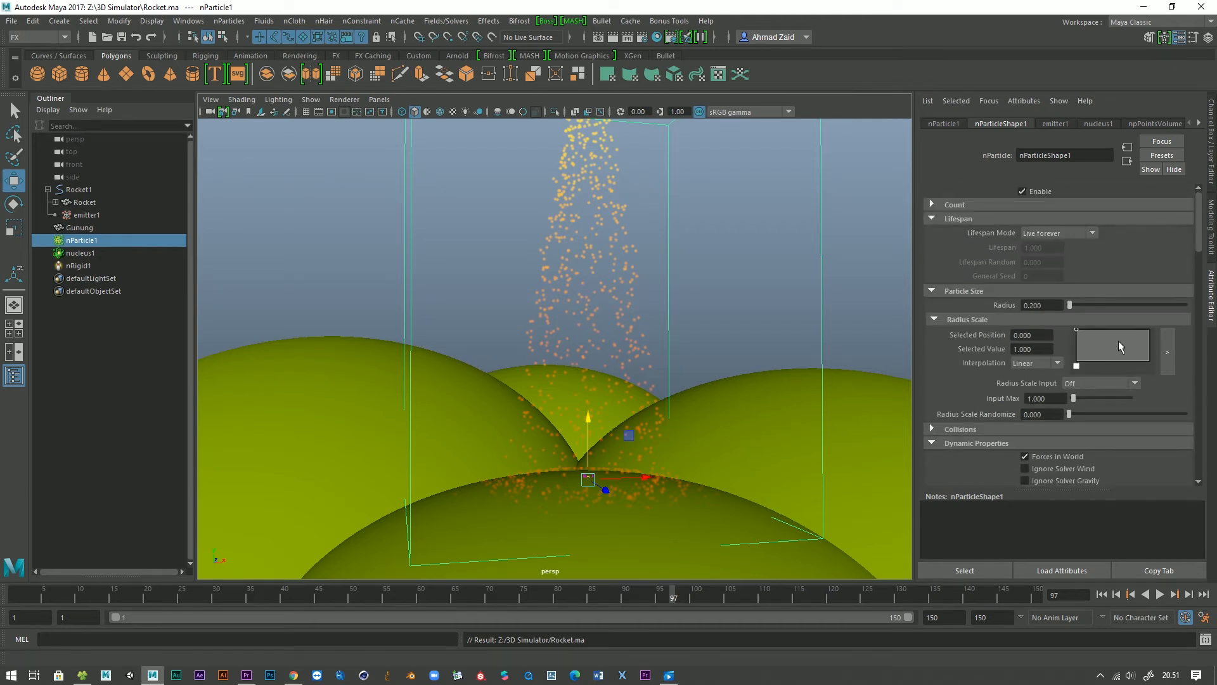
pyautogui.moveTo(1142, 343); pyautogui.dragTo(1171, 317)
pyautogui.click(1089, 343)
pyautogui.moveTo(1084, 343); pyautogui.dragTo(1162, 329)
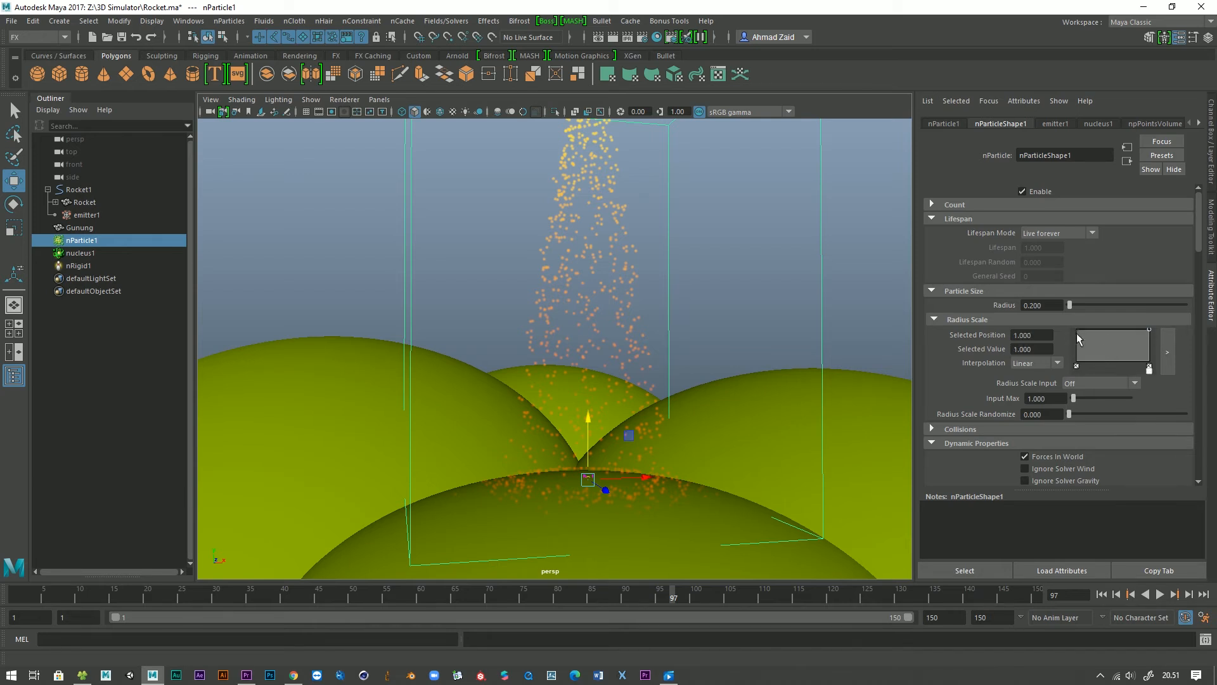
# Shape the Radius Scale ramp to rise from value 0.280 at position 0 to value 1 at position 1.
pyautogui.moveTo(1069, 343)
pyautogui.mouseDown()
pyautogui.moveTo(1075, 357)
pyautogui.moveTo(1170, 358)
pyautogui.moveTo(1072, 363)
pyautogui.mouseUp()
pyautogui.click(1150, 350)
pyautogui.moveTo(1150, 349); pyautogui.dragTo(1150, 330)
pyautogui.moveTo(1079, 350)
pyautogui.mouseDown()
pyautogui.moveTo(1105, 348)
pyautogui.moveTo(1077, 349)
pyautogui.moveTo(1076, 329)
pyautogui.mouseUp()
pyautogui.moveTo(1078, 347); pyautogui.dragTo(1166, 349)
pyautogui.moveTo(1081, 334); pyautogui.dragTo(1066, 354)
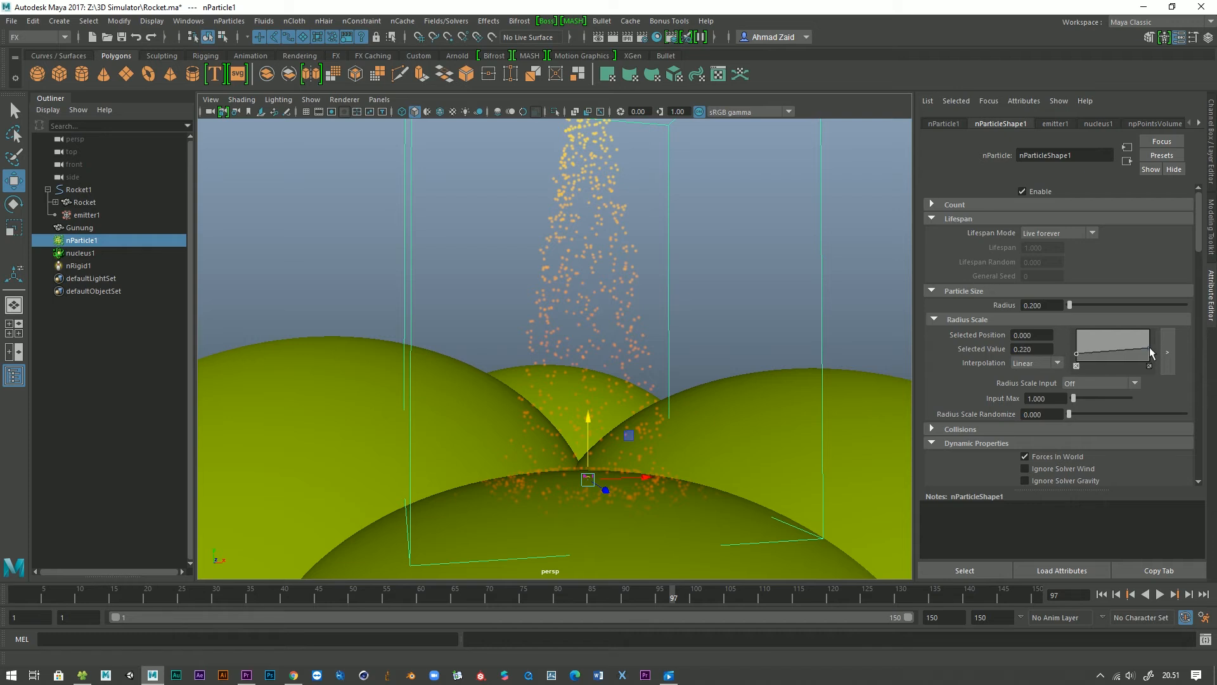
pyautogui.moveTo(1150, 348); pyautogui.dragTo(1155, 323)
pyautogui.keyDown('alt'); pyautogui.moveTo(710, 367); pyautogui.dragTo(706, 400, button='middle'); pyautogui.keyUp('alt')
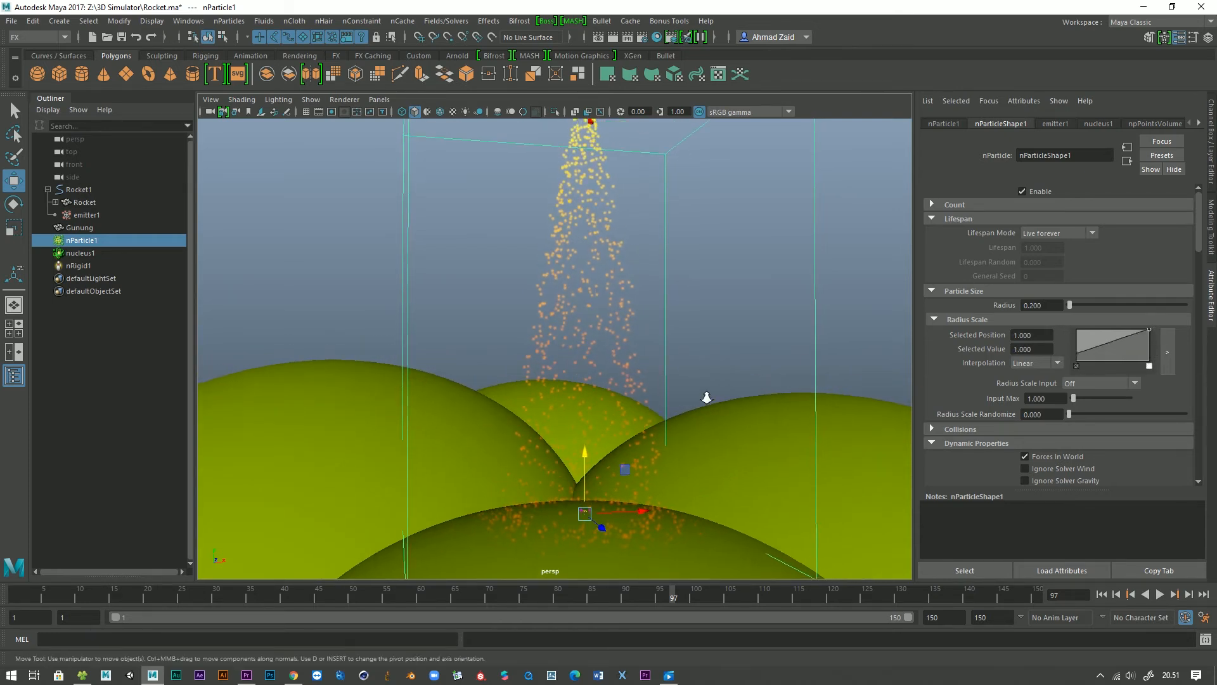
pyautogui.keyDown('alt'); pyautogui.moveTo(707, 399); pyautogui.dragTo(682, 353, button='right'); pyautogui.keyUp('alt')
pyautogui.keyDown('alt'); pyautogui.moveTo(682, 353); pyautogui.dragTo(668, 348); pyautogui.keyUp('alt')
pyautogui.moveTo(1078, 353)
pyautogui.mouseDown()
pyautogui.moveTo(1078, 328)
pyautogui.moveTo(1061, 352)
pyautogui.mouseUp()
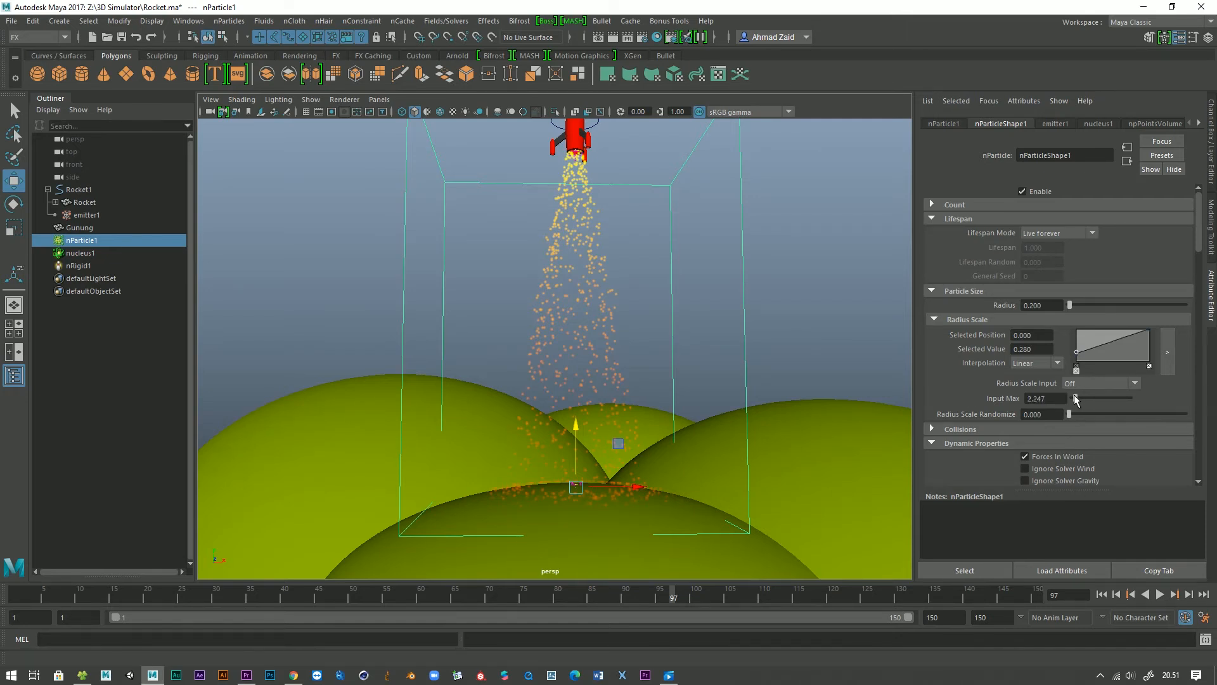
# Set the Radius Scale's Input Max to 1.5 and replay the launch from the first frame.
pyautogui.moveTo(1076, 398); pyautogui.dragTo(1015, 385)
pyautogui.write('1.500')
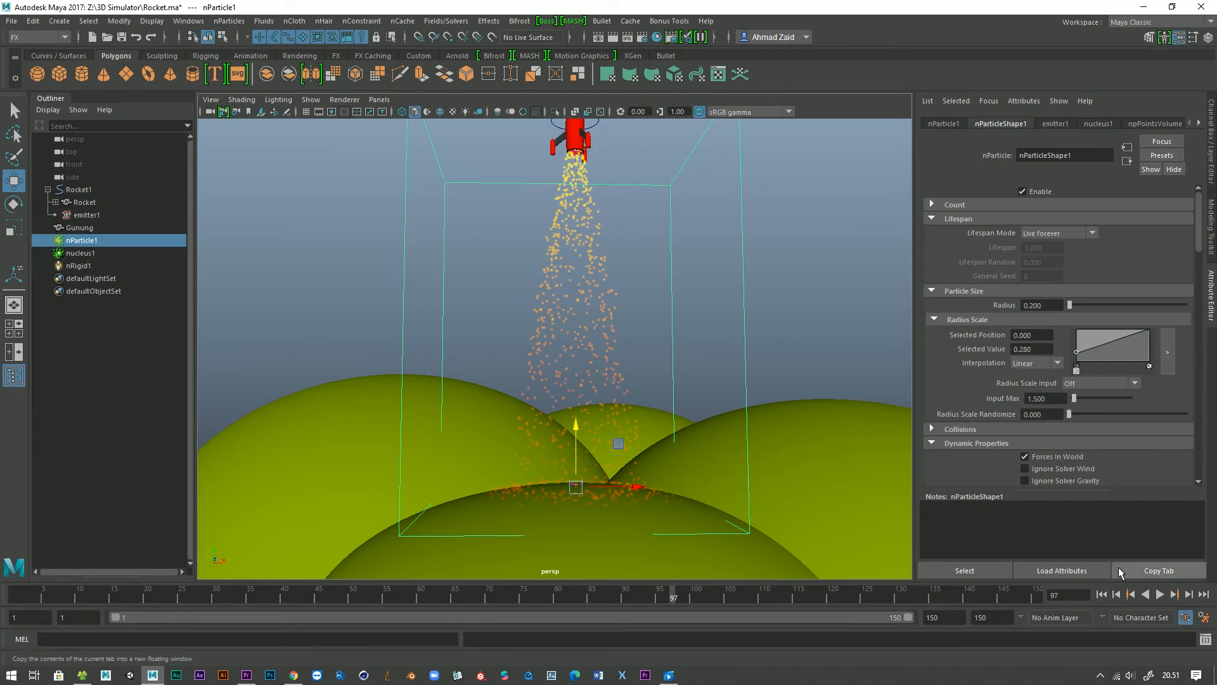
pyautogui.click(1102, 594)
pyautogui.click(1161, 595)
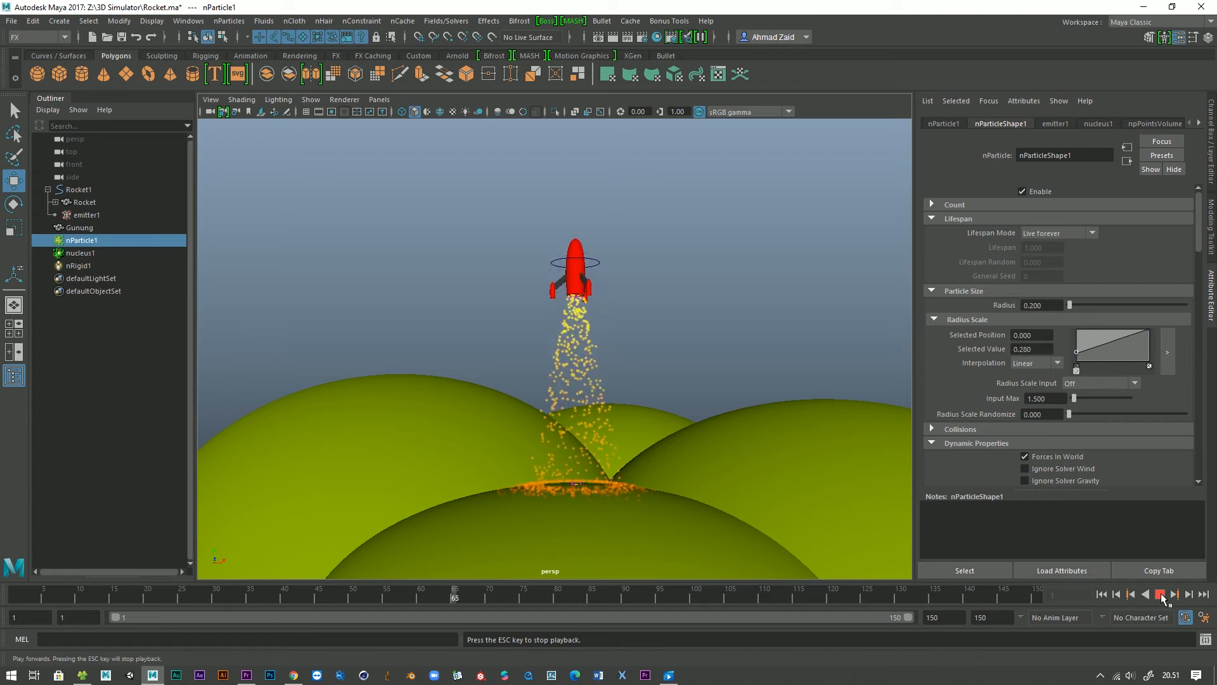
# Watch the launch replay over the whole group of hills, stop the playback, and save the scene.
pyautogui.moveTo(596, 449)
pyautogui.keyDown('alt'); pyautogui.mouseDown()
pyautogui.moveTo(543, 451)
pyautogui.moveTo(598, 446)
pyautogui.mouseUp(); pyautogui.keyUp('alt')
pyautogui.scroll(-5, 558, 230)
pyautogui.keyDown('alt'); pyautogui.moveTo(556, 237); pyautogui.dragTo(555, 297, button='middle'); pyautogui.keyUp('alt')
pyautogui.keyDown('alt'); pyautogui.moveTo(554, 304); pyautogui.dragTo(526, 315); pyautogui.keyUp('alt')
pyautogui.keyDown('alt'); pyautogui.moveTo(526, 315); pyautogui.dragTo(527, 275, button='middle'); pyautogui.keyUp('alt')
pyautogui.keyDown('alt'); pyautogui.moveTo(527, 275); pyautogui.dragTo(537, 378, button='right'); pyautogui.keyUp('alt')
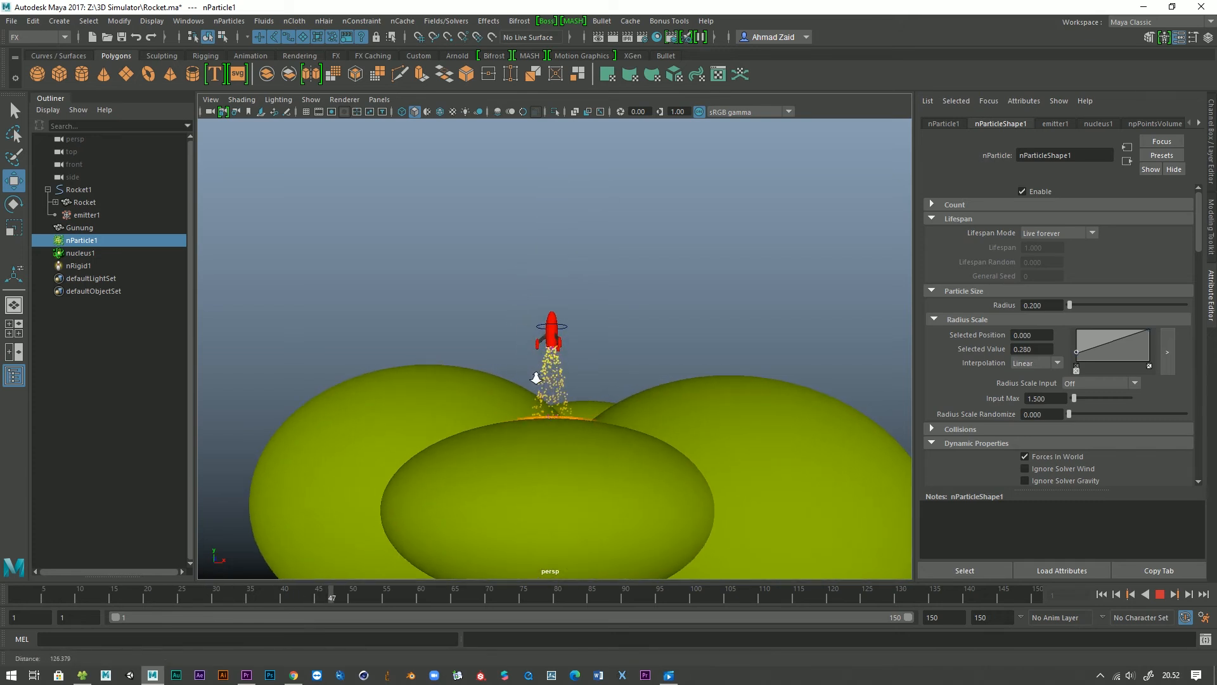
pyautogui.moveTo(561, 378)
pyautogui.keyDown('alt'); pyautogui.mouseDown()
pyautogui.moveTo(600, 379)
pyautogui.moveTo(546, 389)
pyautogui.moveTo(560, 399)
pyautogui.mouseUp(); pyautogui.keyUp('alt')
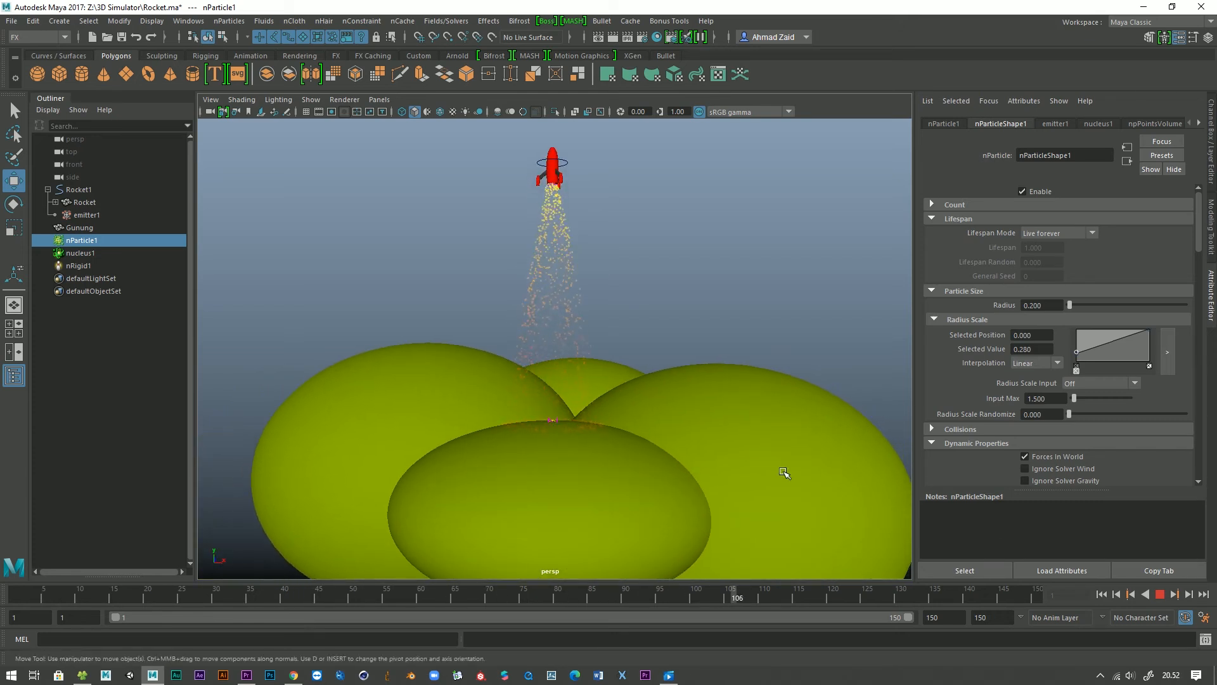
pyautogui.click(1163, 595)
pyautogui.hotkey('ctrl', 's')
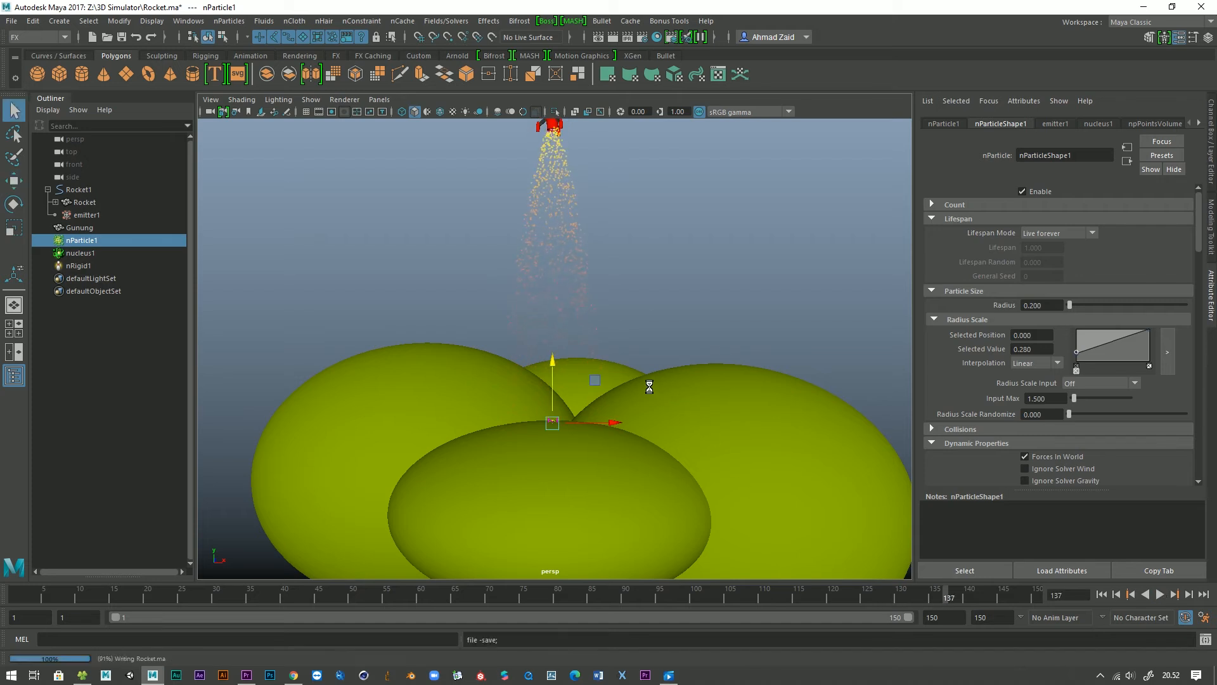
# Replay the launch from the first frame and stop it partway through the climb.
pyautogui.click(1107, 597)
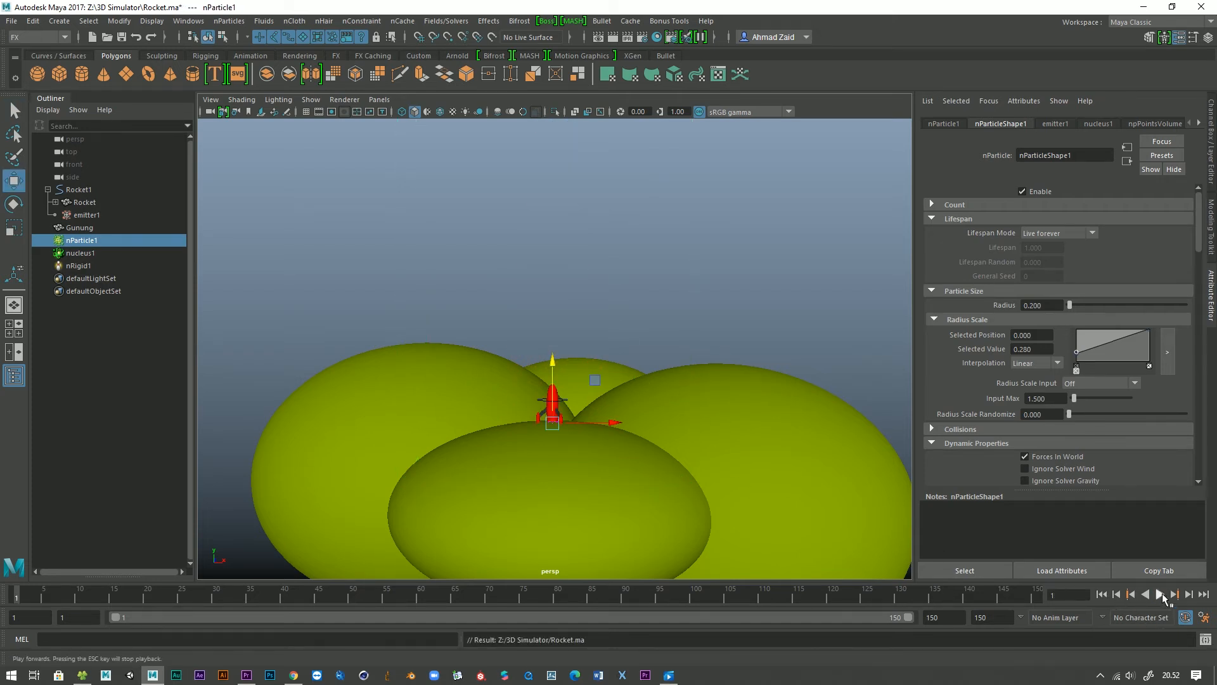
pyautogui.click(1161, 595)
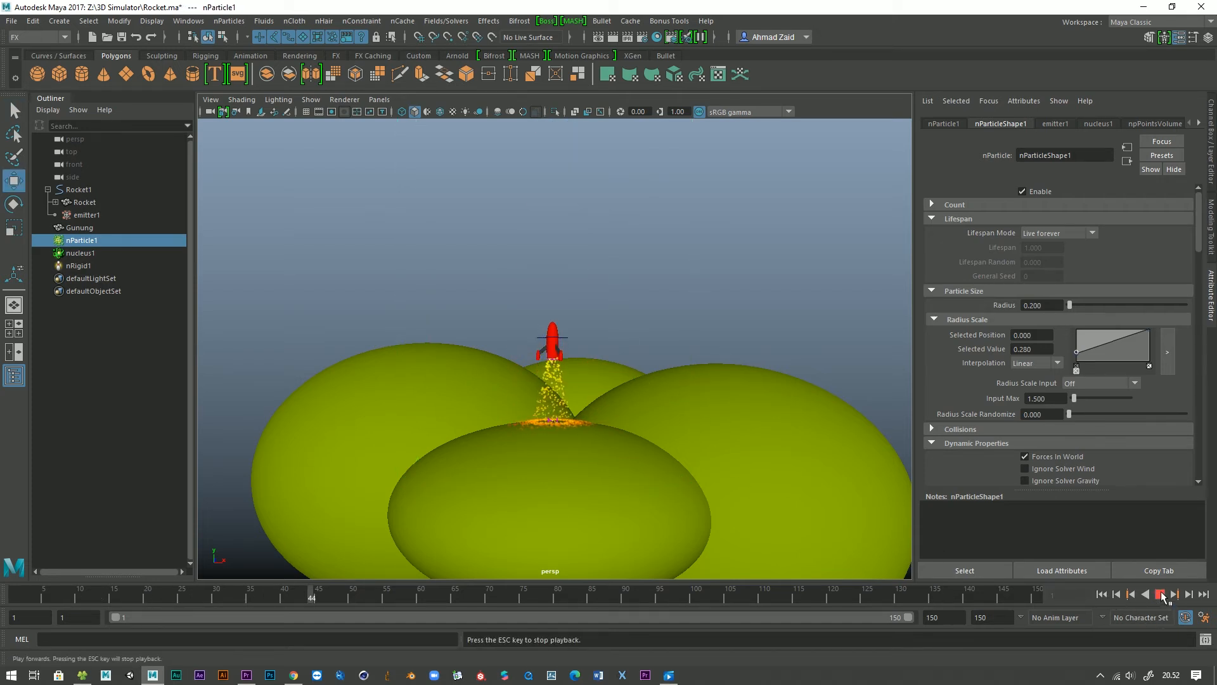
pyautogui.click(1161, 595)
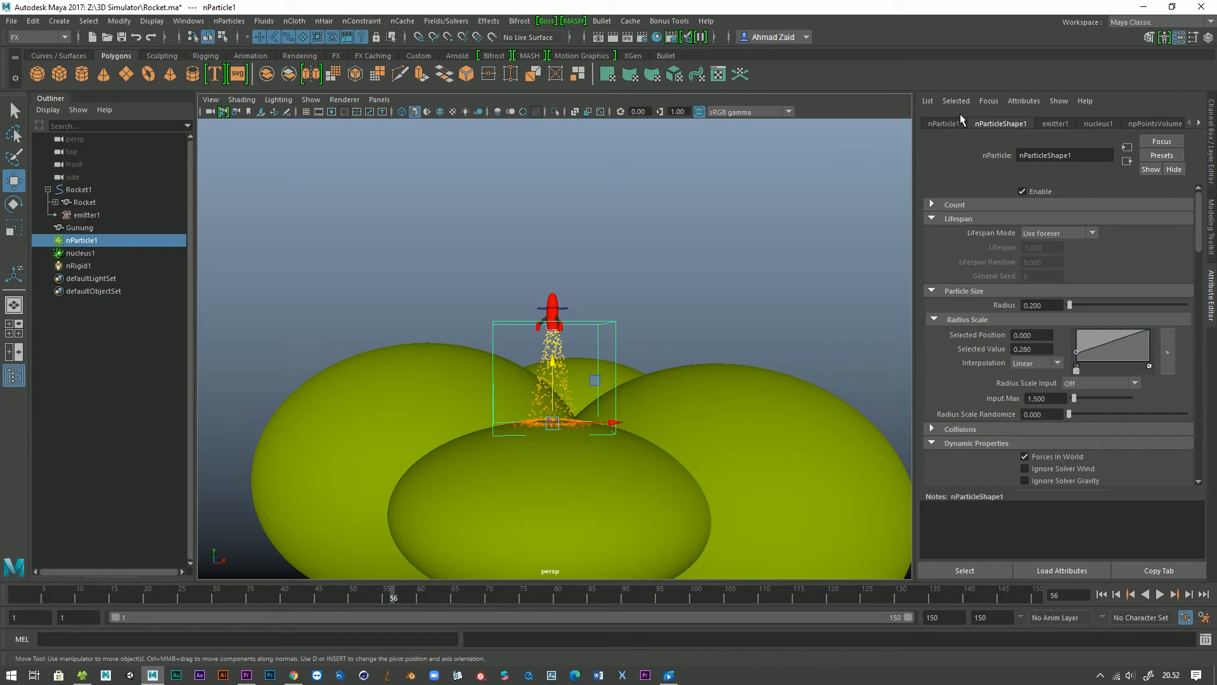
# Collapse the open attribute sections of the nParticle shape and look through its Per Particle attributes and Particle Size settings.
pyautogui.click(931, 218)
pyautogui.click(932, 233)
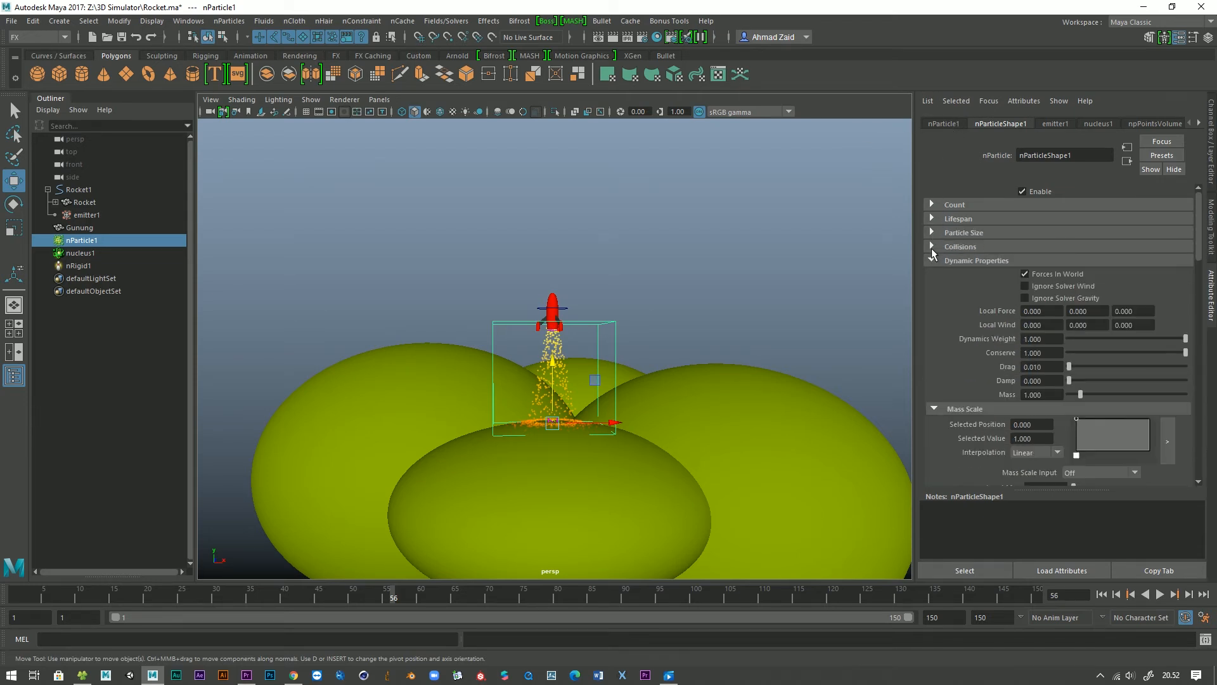
pyautogui.click(932, 260)
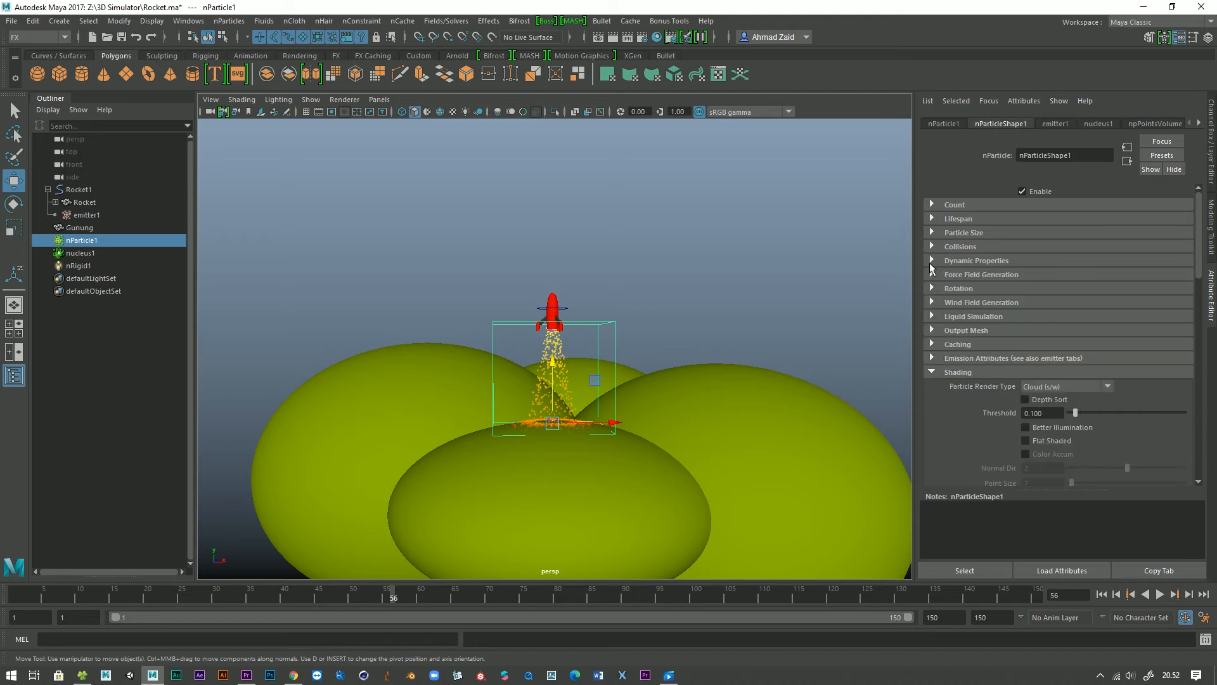
pyautogui.click(932, 372)
pyautogui.click(932, 386)
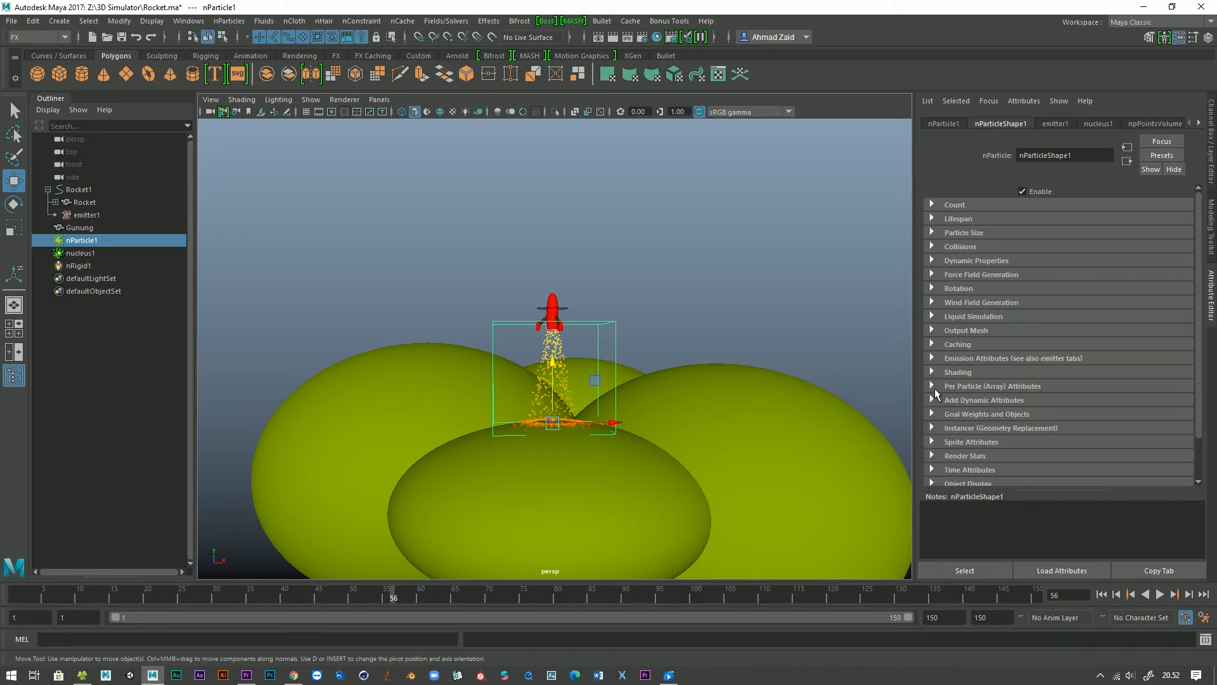
pyautogui.click(943, 124)
pyautogui.click(1008, 125)
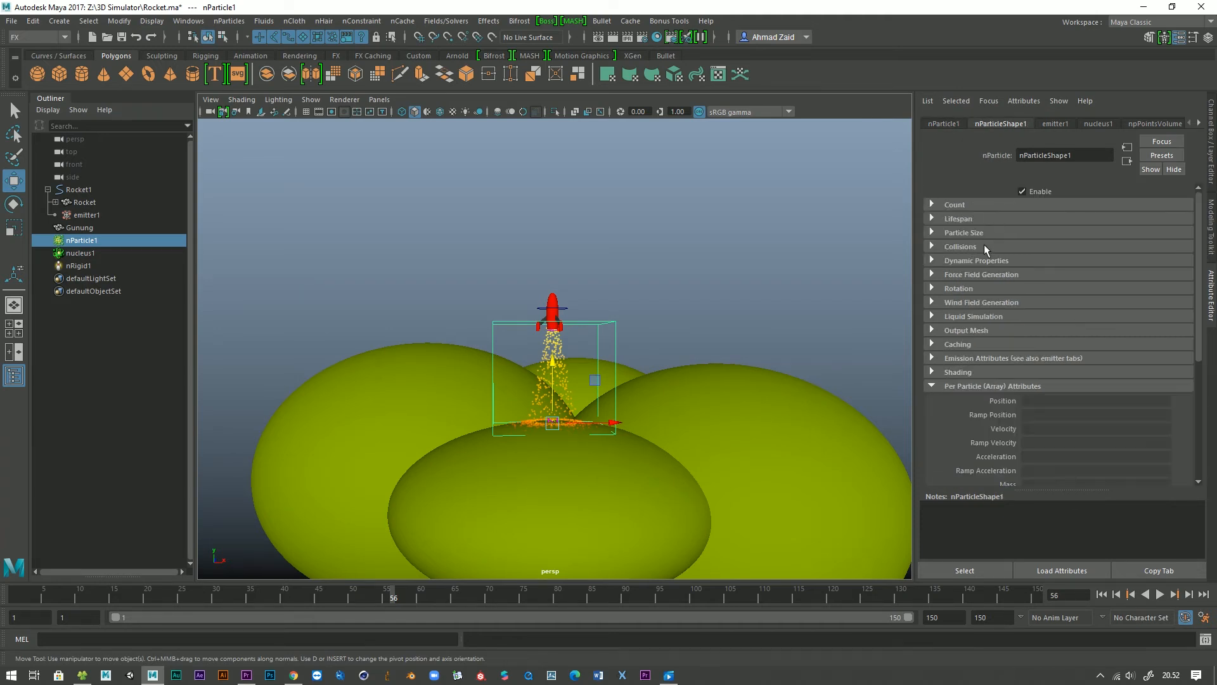
pyautogui.click(962, 233)
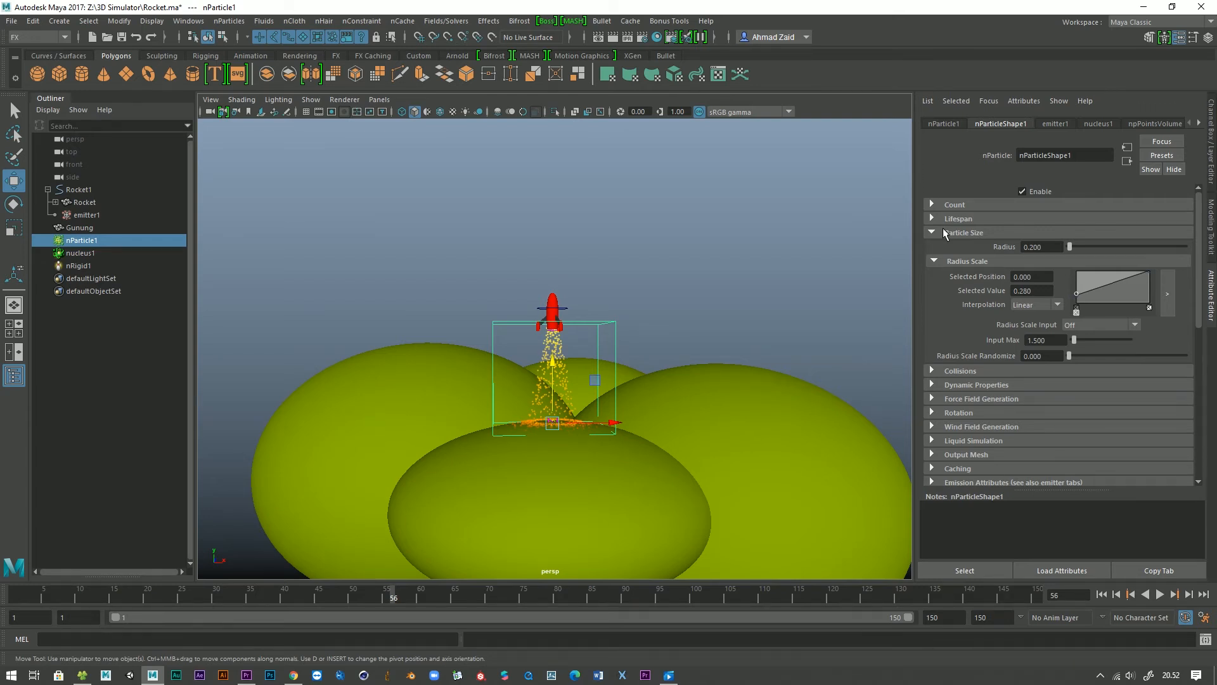
pyautogui.click(944, 233)
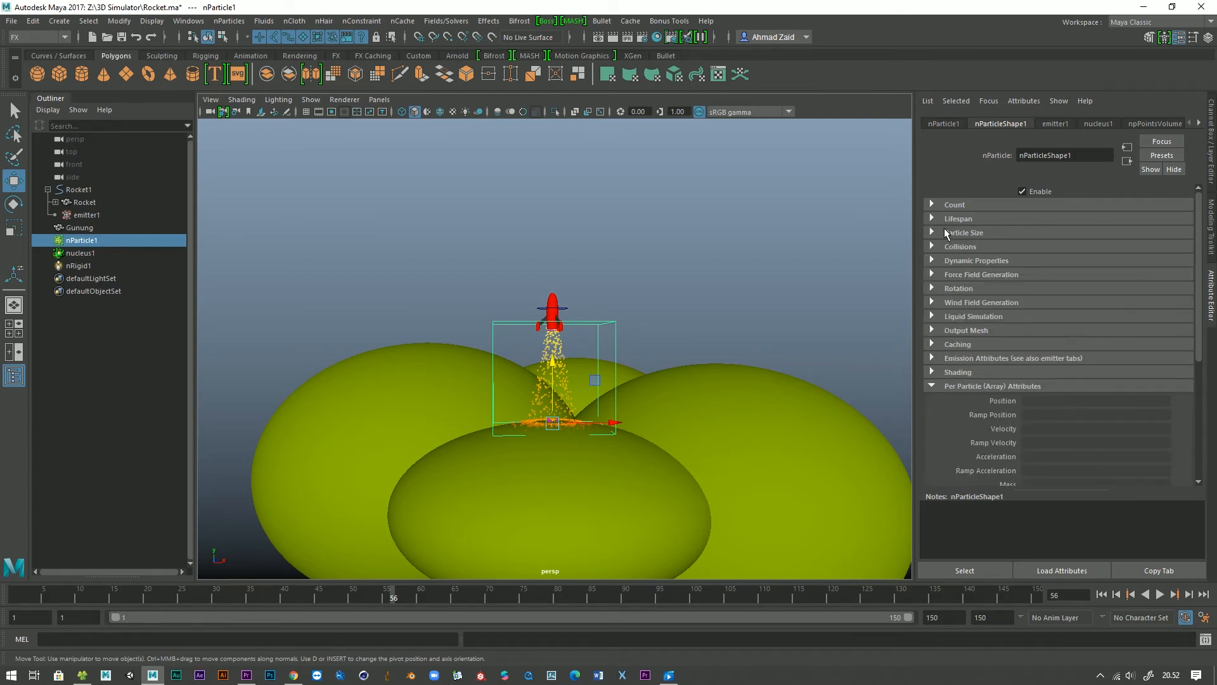
# Set Conserve to 0.9 in the nParticle shape's Dynamic Properties.
pyautogui.click(932, 260)
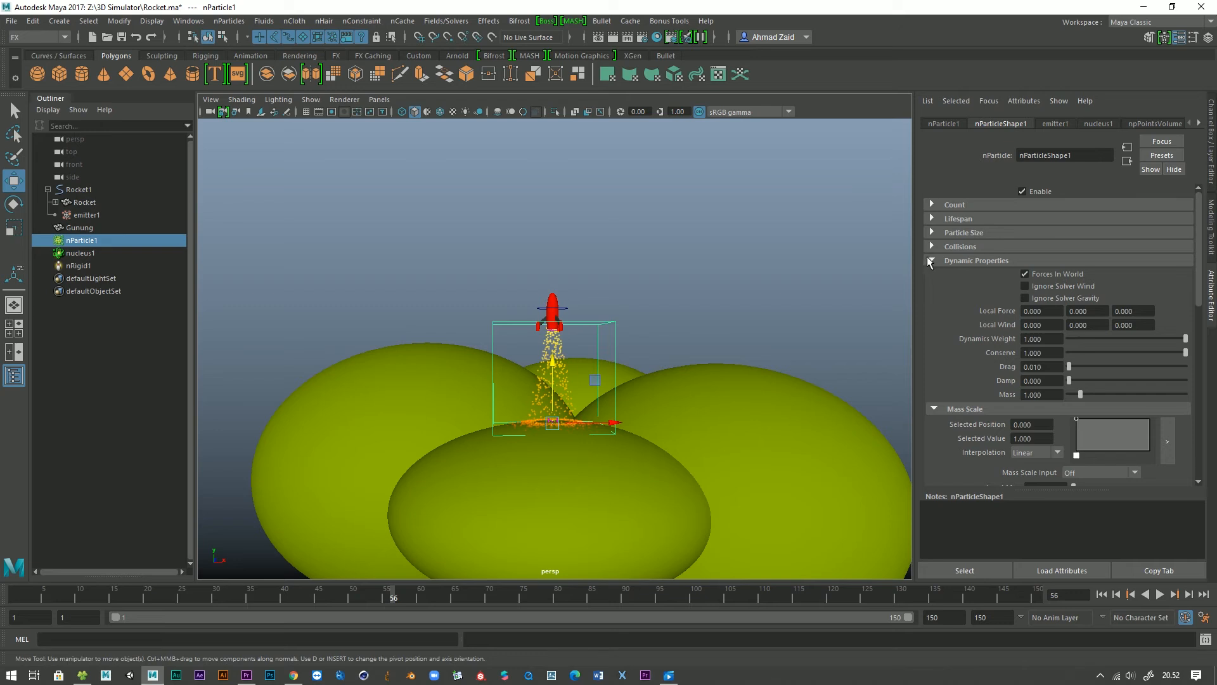
pyautogui.keyDown('alt'); pyautogui.moveTo(726, 375); pyautogui.dragTo(702, 375); pyautogui.keyUp('alt')
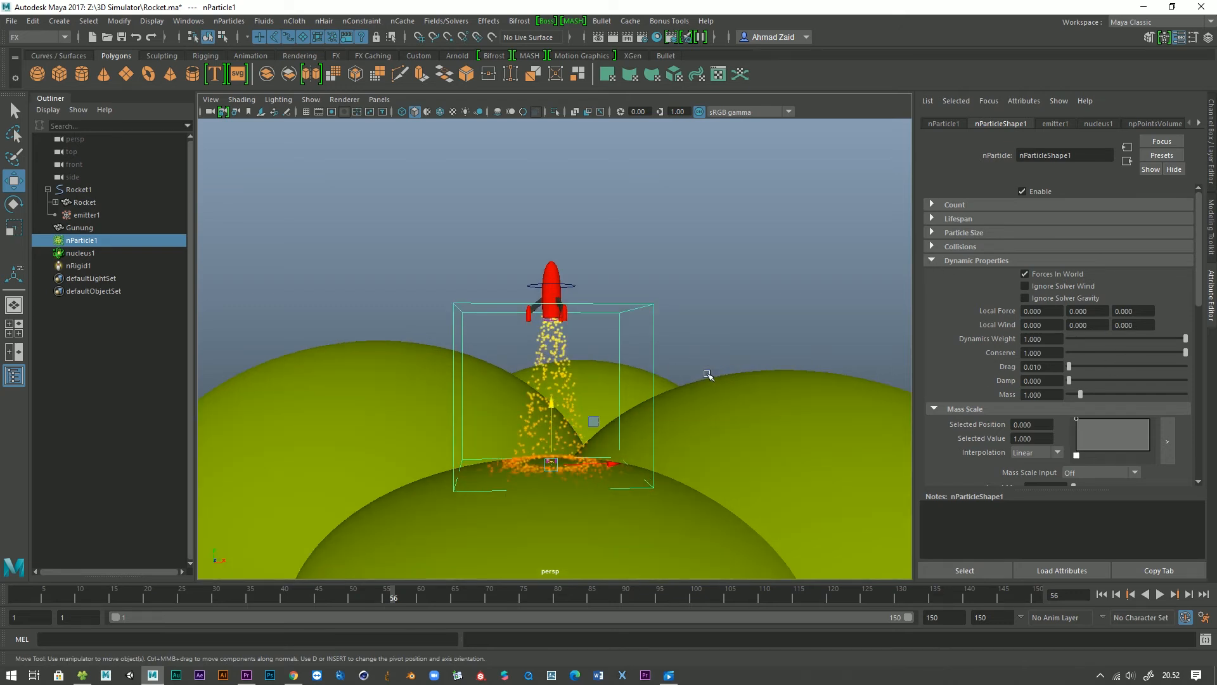
pyautogui.scroll(5, 701, 375)
pyautogui.keyDown('alt'); pyautogui.moveTo(595, 391); pyautogui.dragTo(650, 299); pyautogui.keyUp('alt')
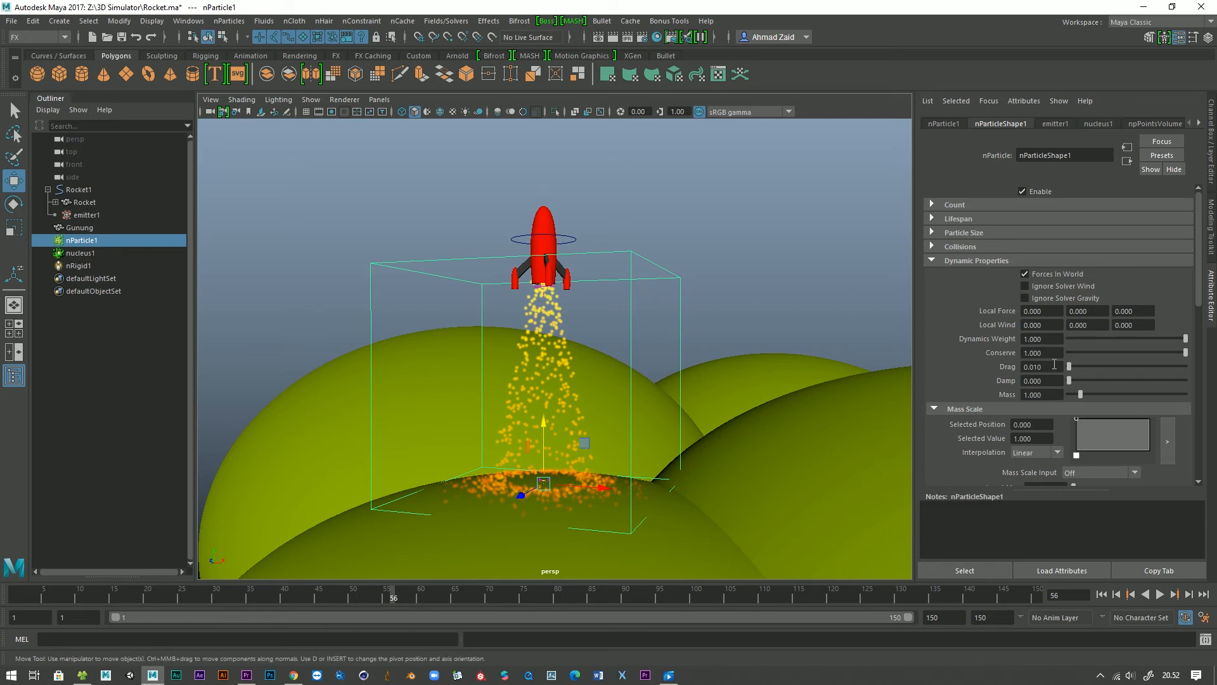
pyautogui.write('0.9')
pyautogui.press('Return')
# Replay the launch from the first frame and examine how the exhaust behaves around the hills from several viewpoints.
pyautogui.click(1102, 595)
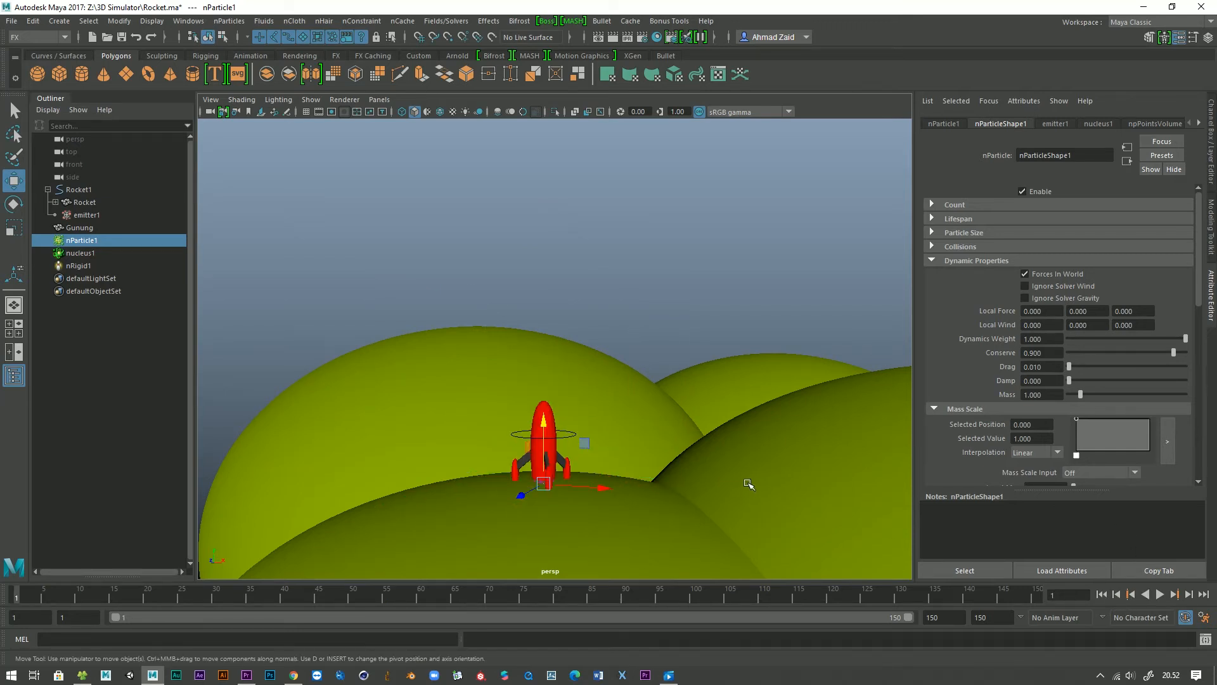
pyautogui.keyDown('alt'); pyautogui.moveTo(684, 487); pyautogui.dragTo(667, 432, button='right'); pyautogui.keyUp('alt')
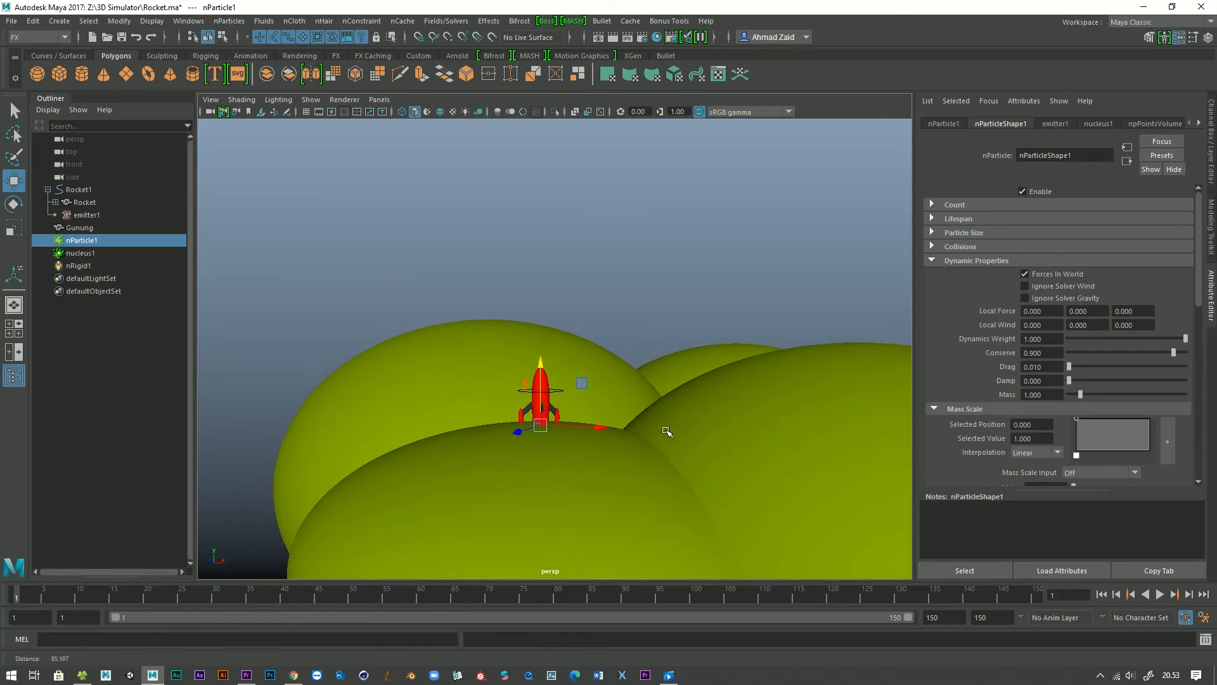
pyautogui.keyDown('alt'); pyautogui.moveTo(667, 432); pyautogui.dragTo(693, 427); pyautogui.keyUp('alt')
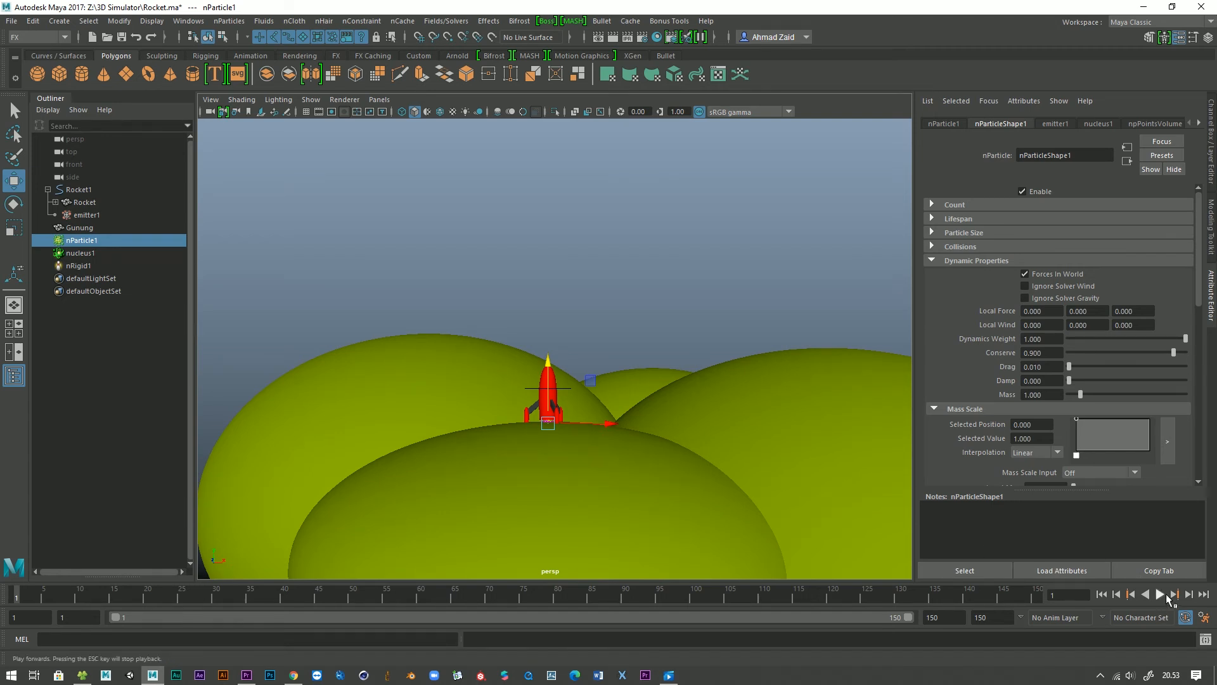
pyautogui.click(1161, 595)
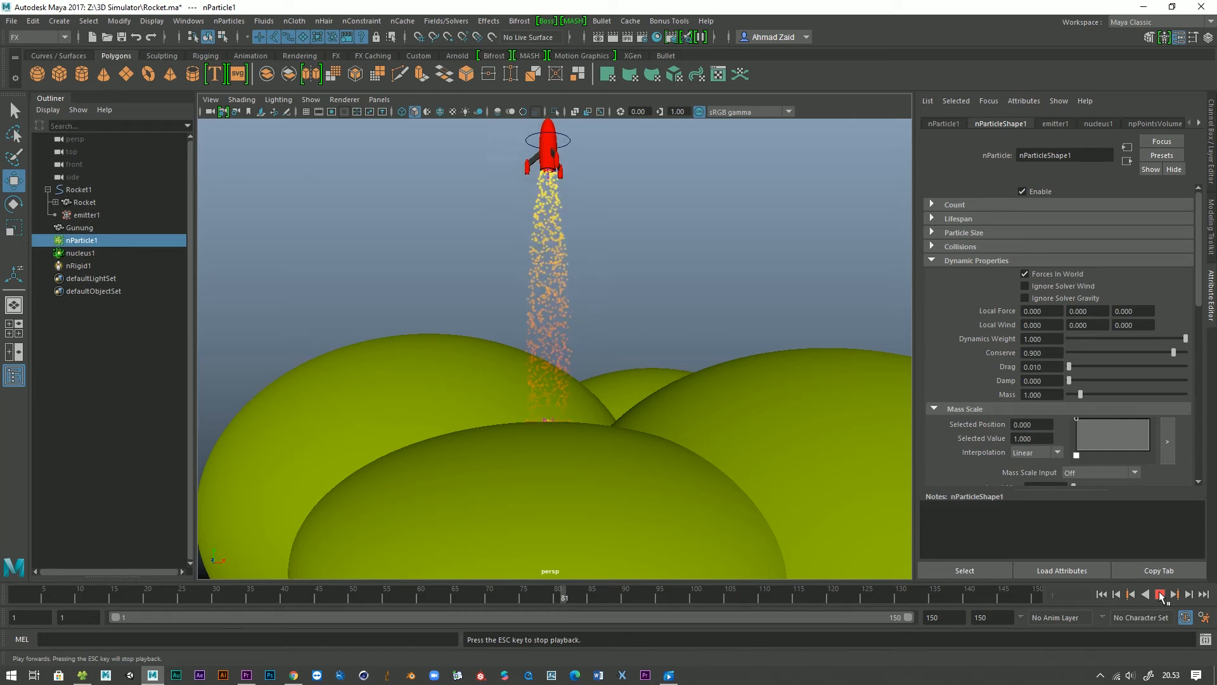
pyautogui.scroll(-5, 716, 443)
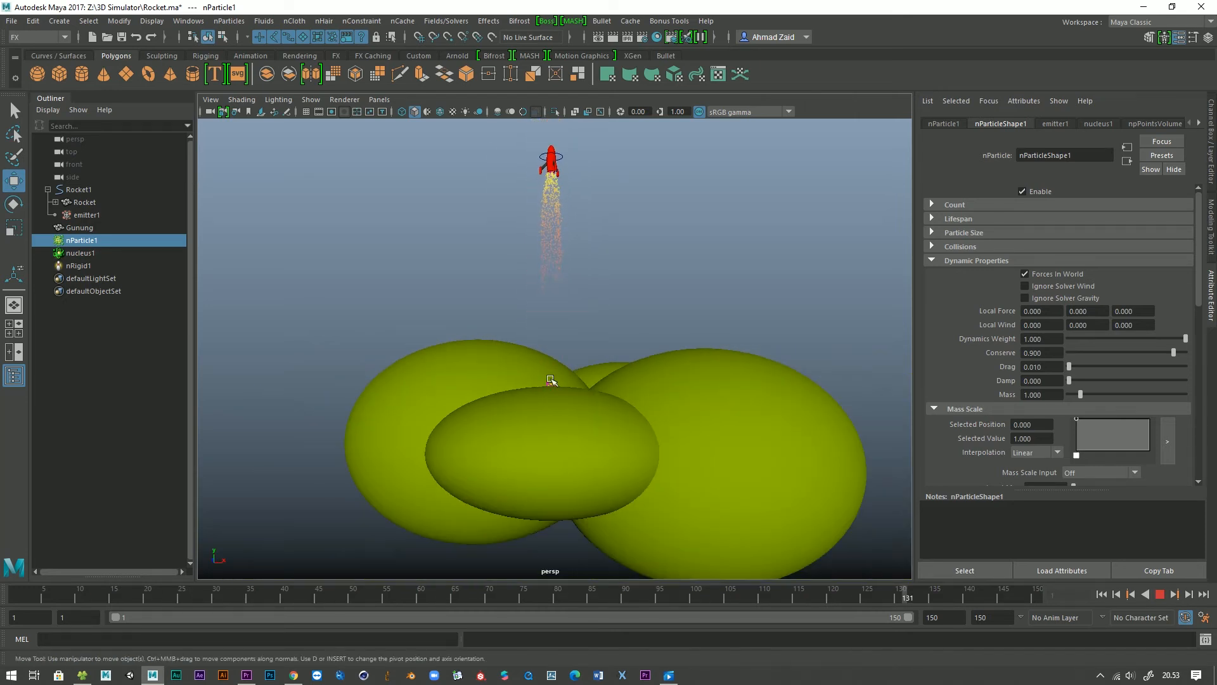
pyautogui.scroll(4, 553, 379)
pyautogui.keyDown('alt'); pyautogui.moveTo(554, 379); pyautogui.dragTo(769, 416); pyautogui.keyUp('alt')
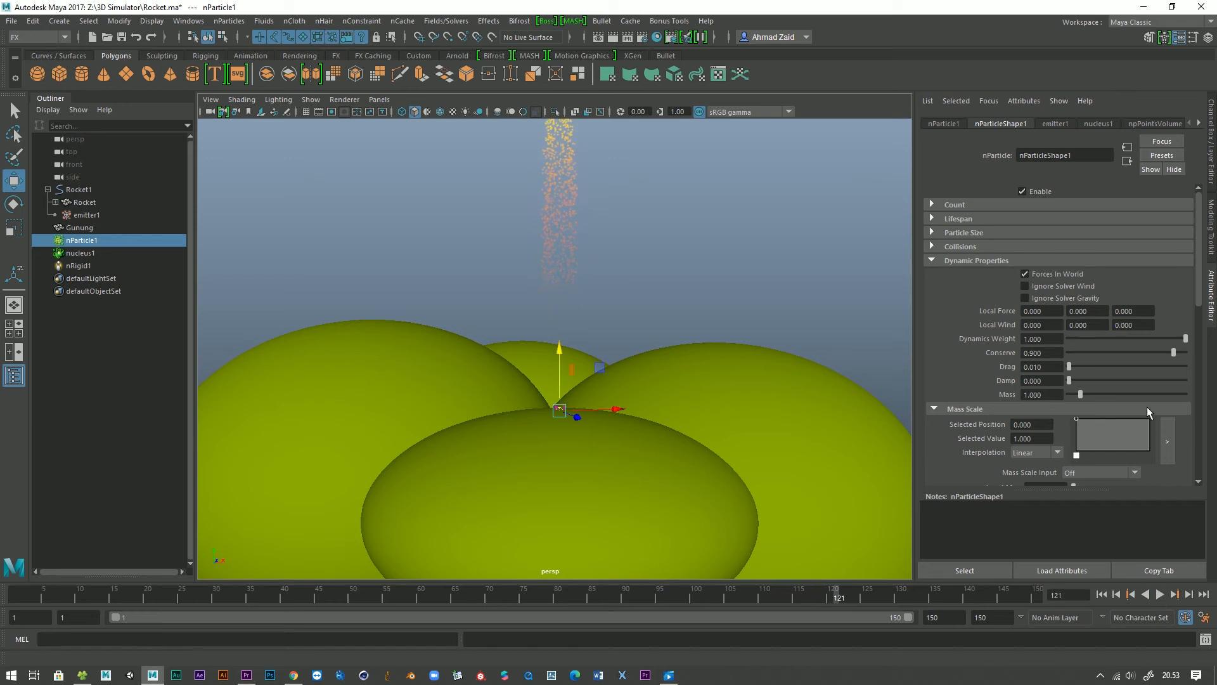
# Try a Conserve value of 0.440 and replay the launch from the first frame.
pyautogui.moveTo(1130, 353); pyautogui.dragTo(1120, 352)
pyautogui.click(1101, 594)
pyautogui.click(1159, 597)
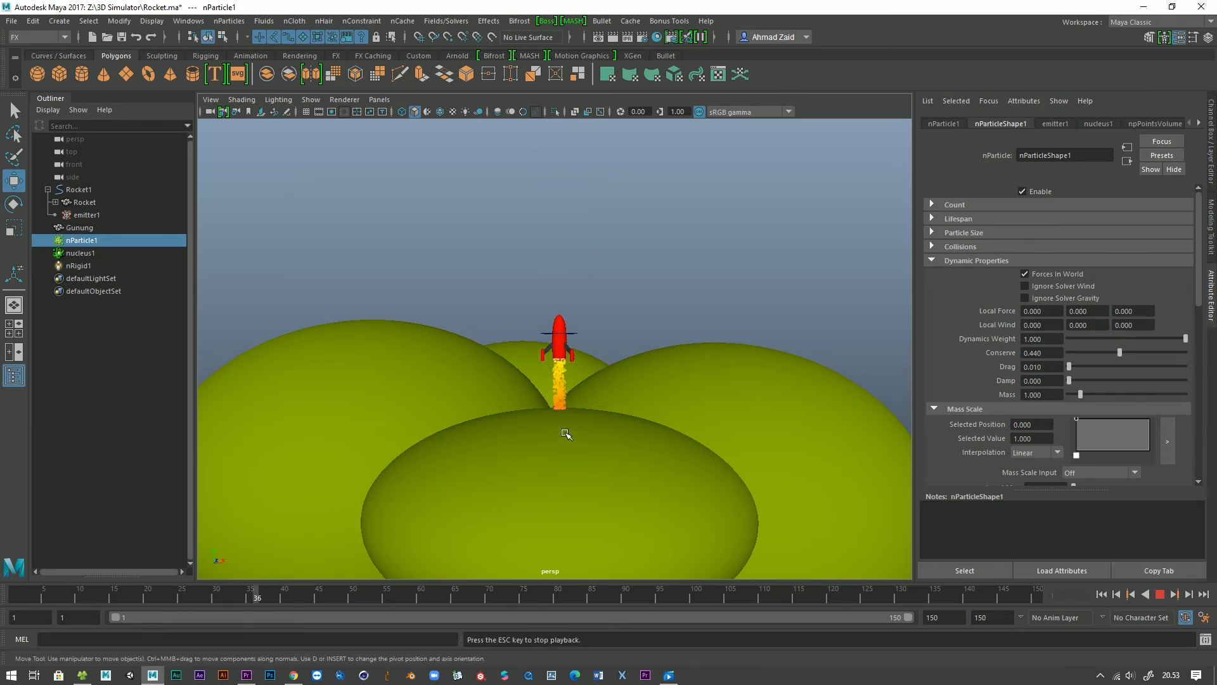
pyautogui.keyDown('alt'); pyautogui.moveTo(570, 429); pyautogui.dragTo(619, 383); pyautogui.keyUp('alt')
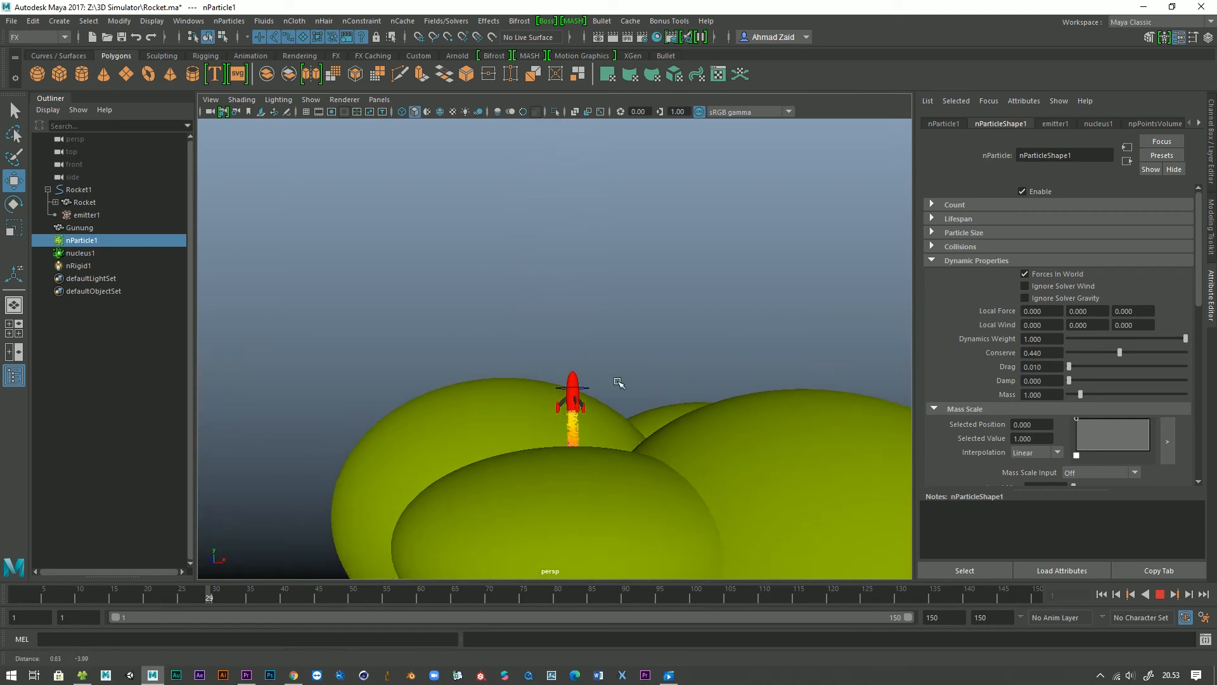
pyautogui.click(1160, 594)
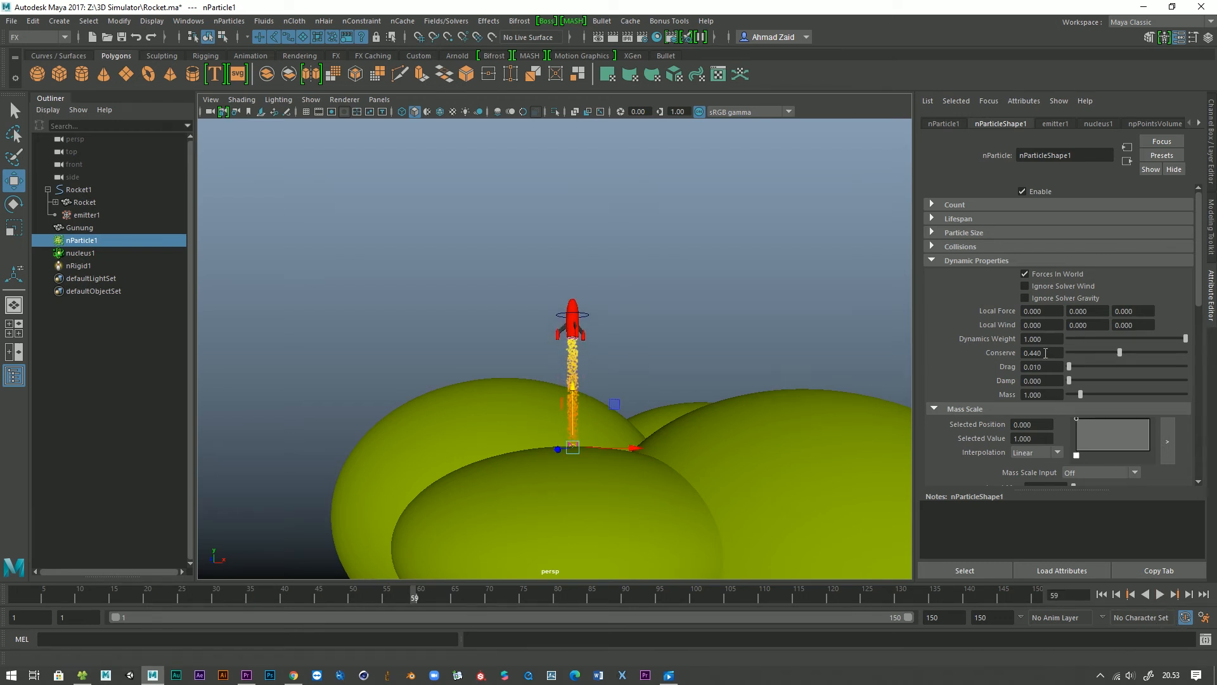
# Set Conserve back to 0.9, replay the launch from the first frame, and stop the playback.
pyautogui.doubleClick(1046, 353)
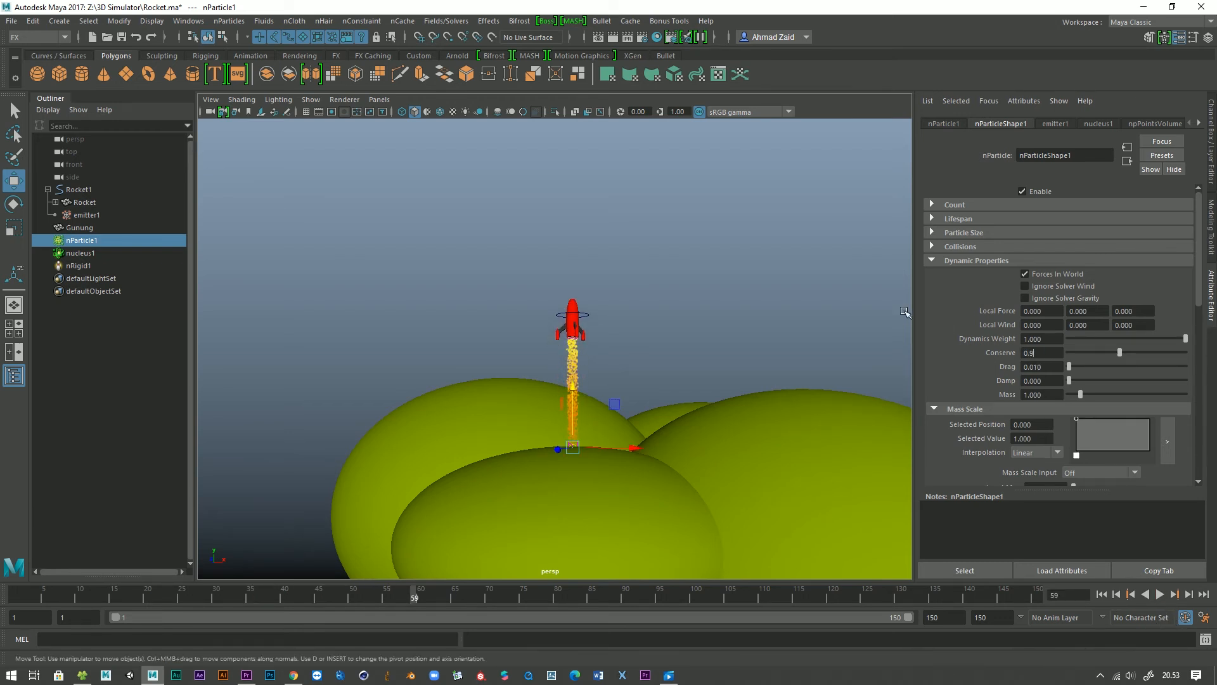
pyautogui.write('0.9')
pyautogui.press('Return')
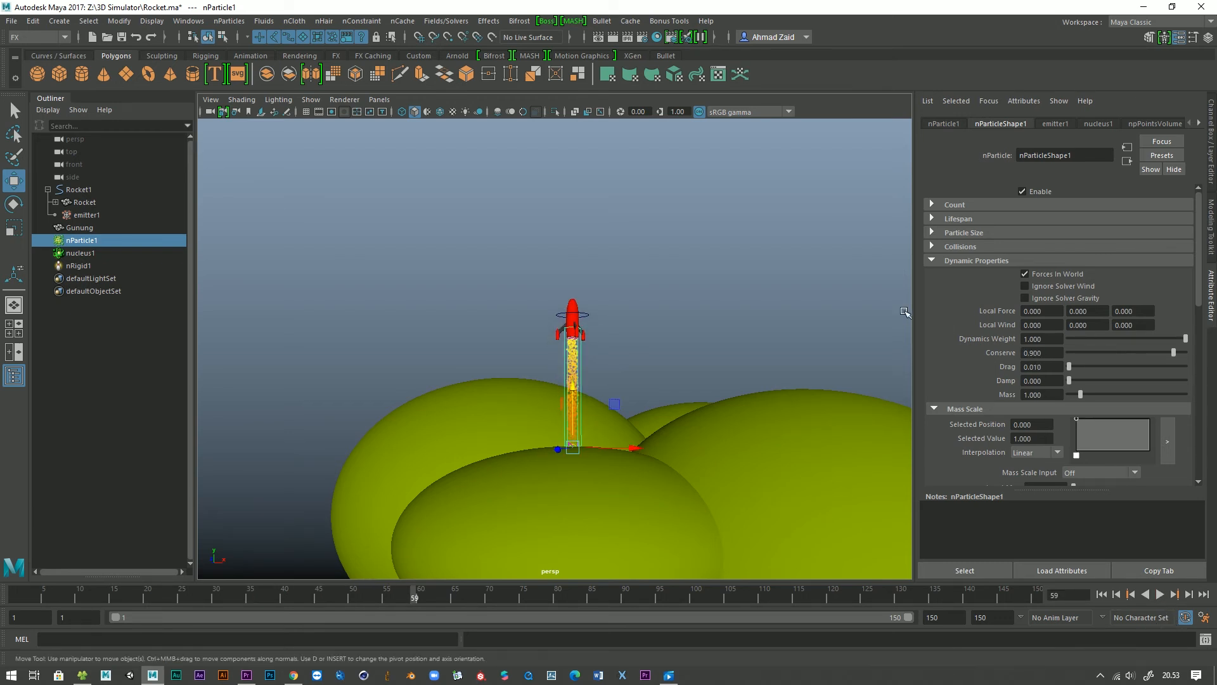
pyautogui.click(1102, 595)
pyautogui.click(1161, 594)
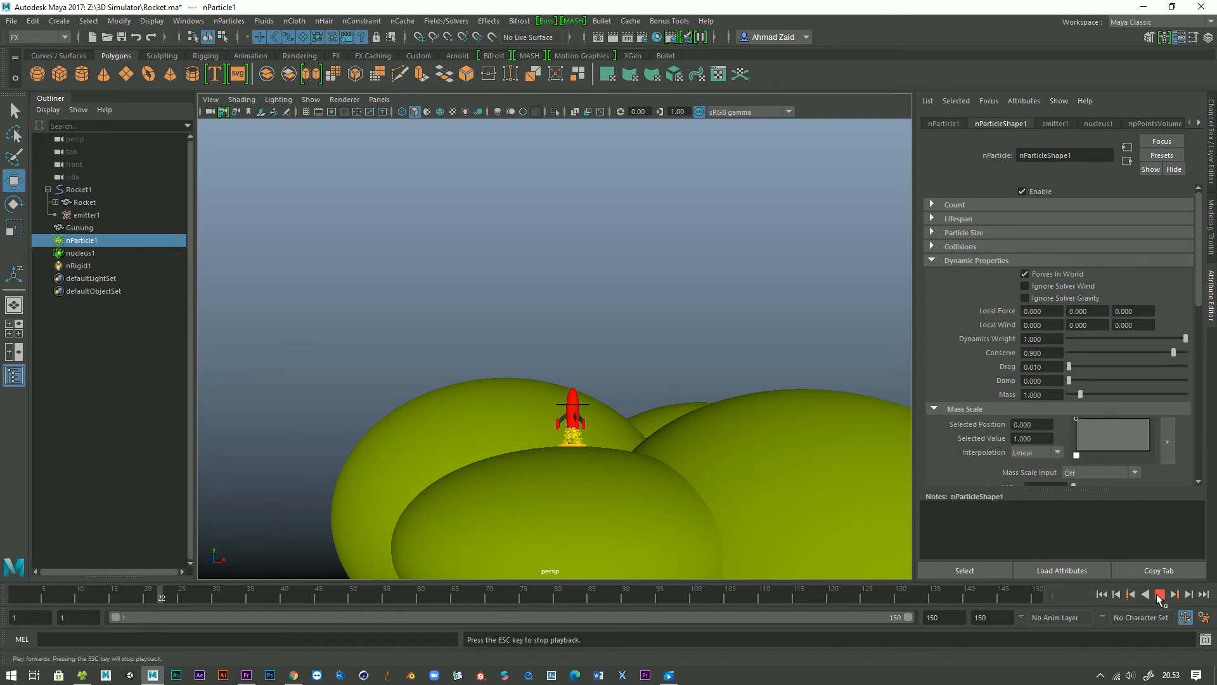
pyautogui.click(1160, 594)
# Open the particles' Radius Scale settings and try Normalized Age as the Radius Scale Input.
pyautogui.click(1067, 409)
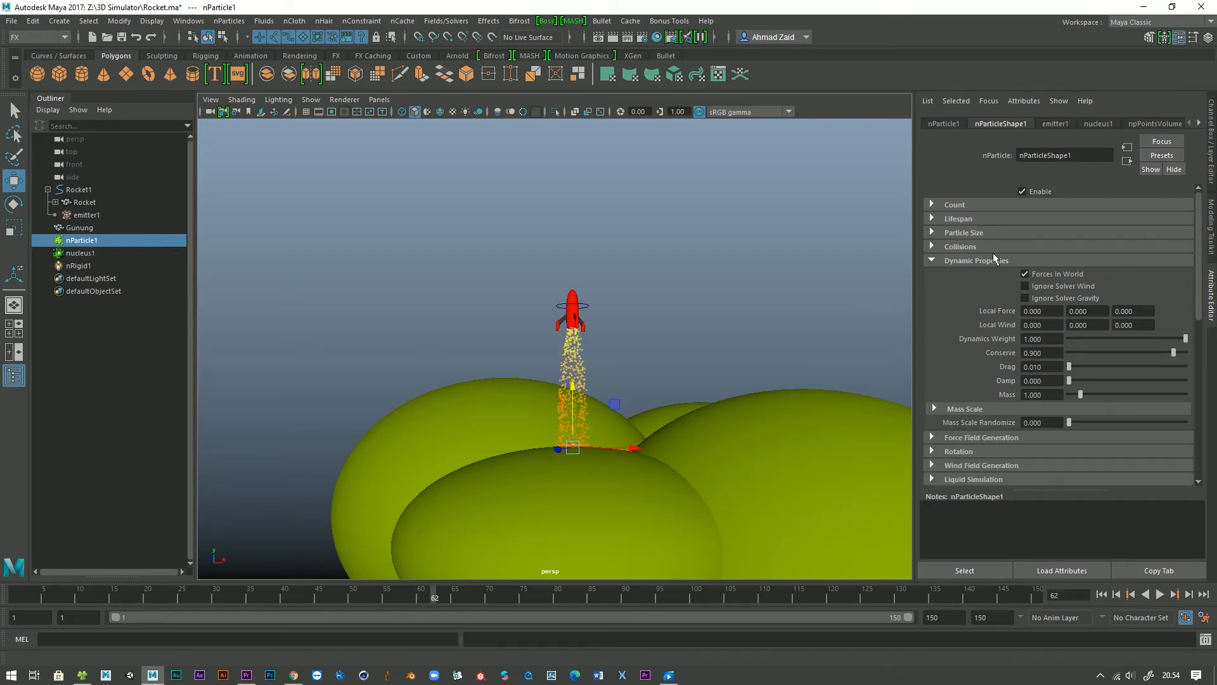
pyautogui.click(993, 219)
pyautogui.click(992, 204)
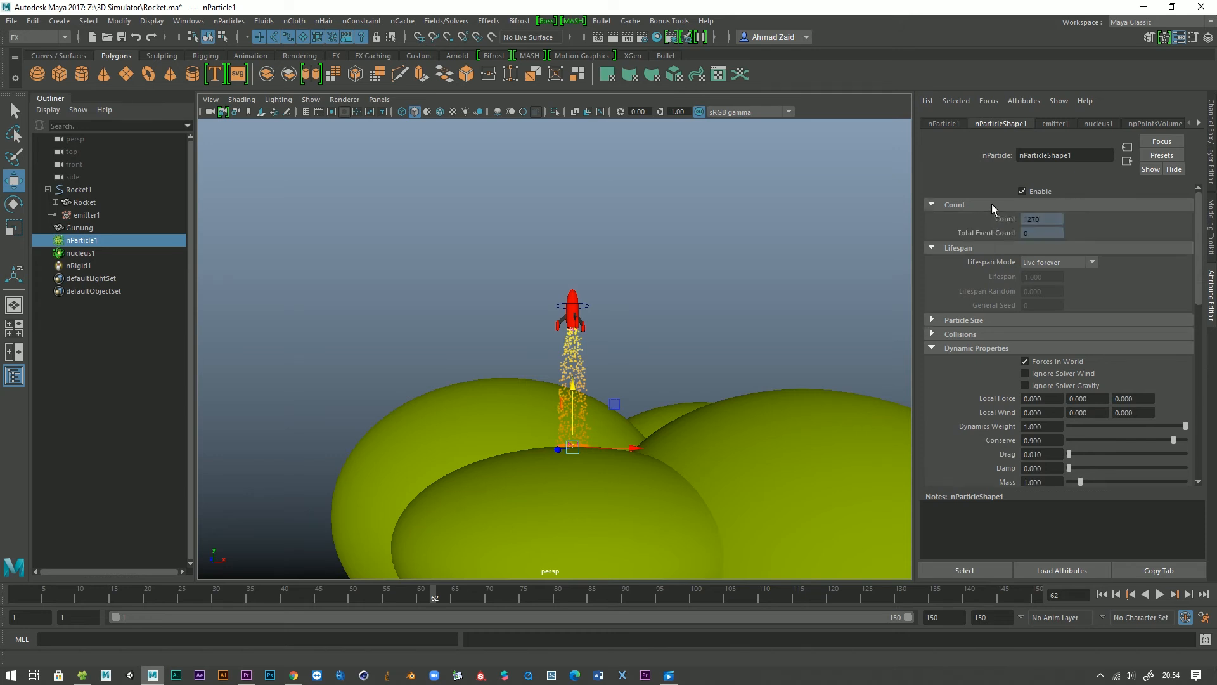
pyautogui.click(977, 320)
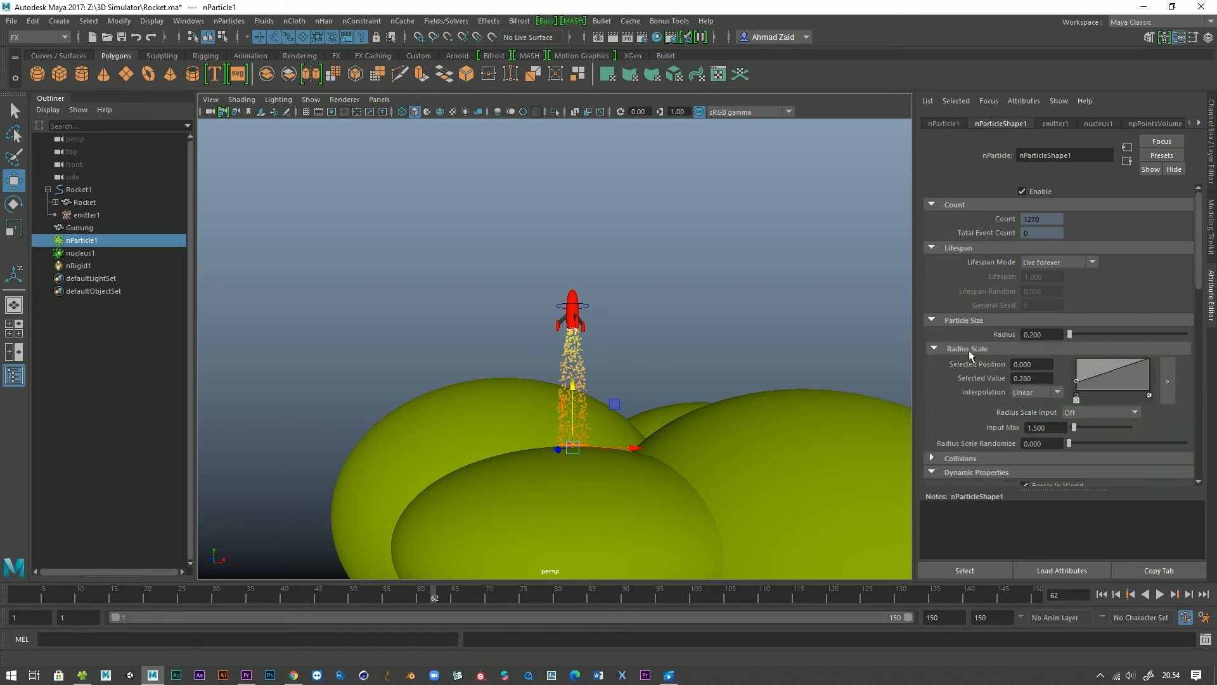
pyautogui.click(1051, 391)
pyautogui.click(1098, 412)
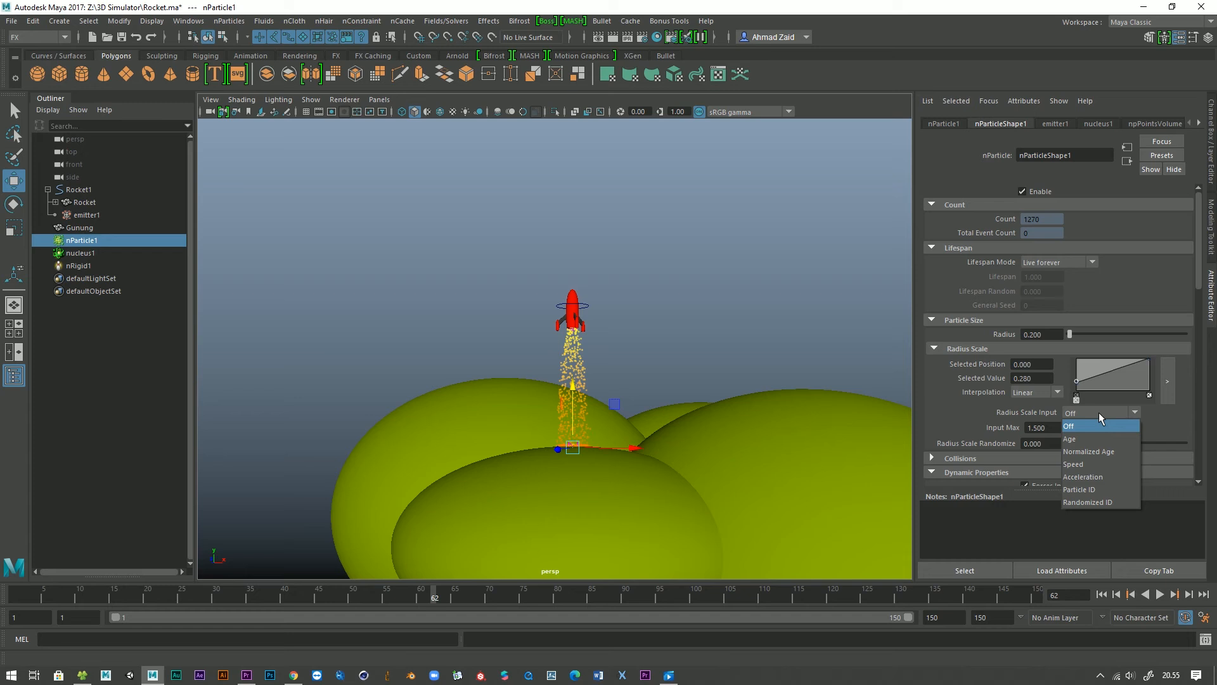
pyautogui.click(1103, 451)
pyautogui.scroll(1, 753, 429)
pyautogui.scroll(1, 753, 430)
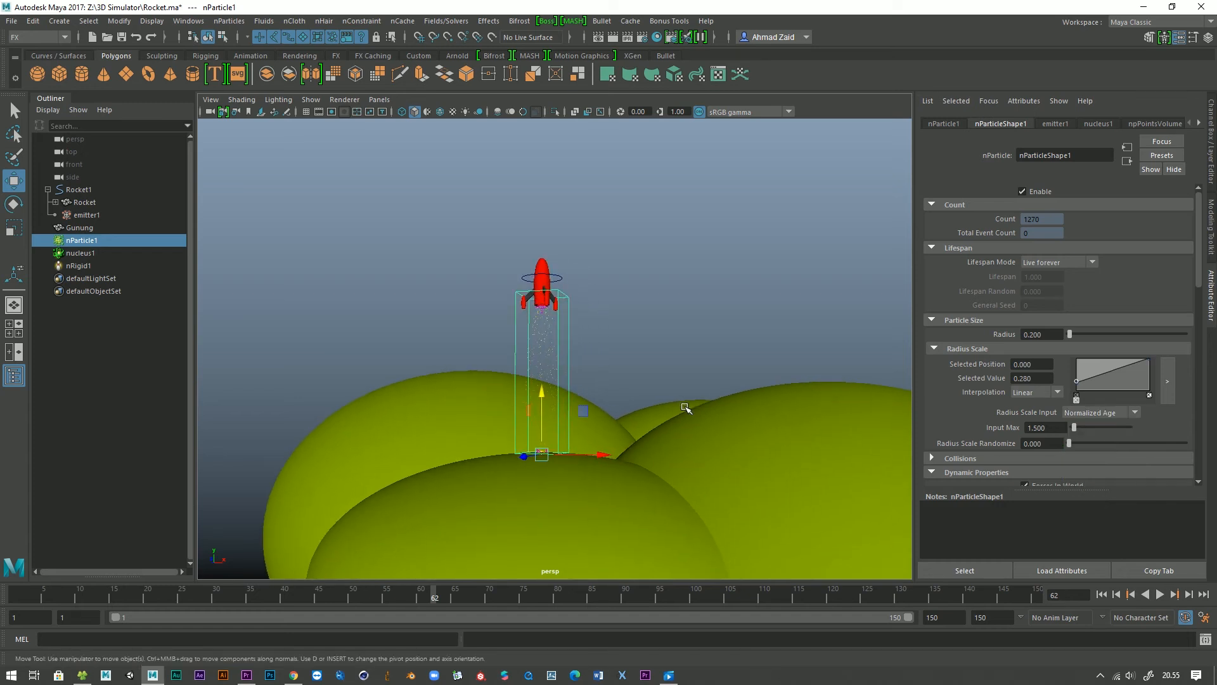
# Set the Radius Scale Input to Age and replay the launch from the first frame.
pyautogui.click(1108, 419)
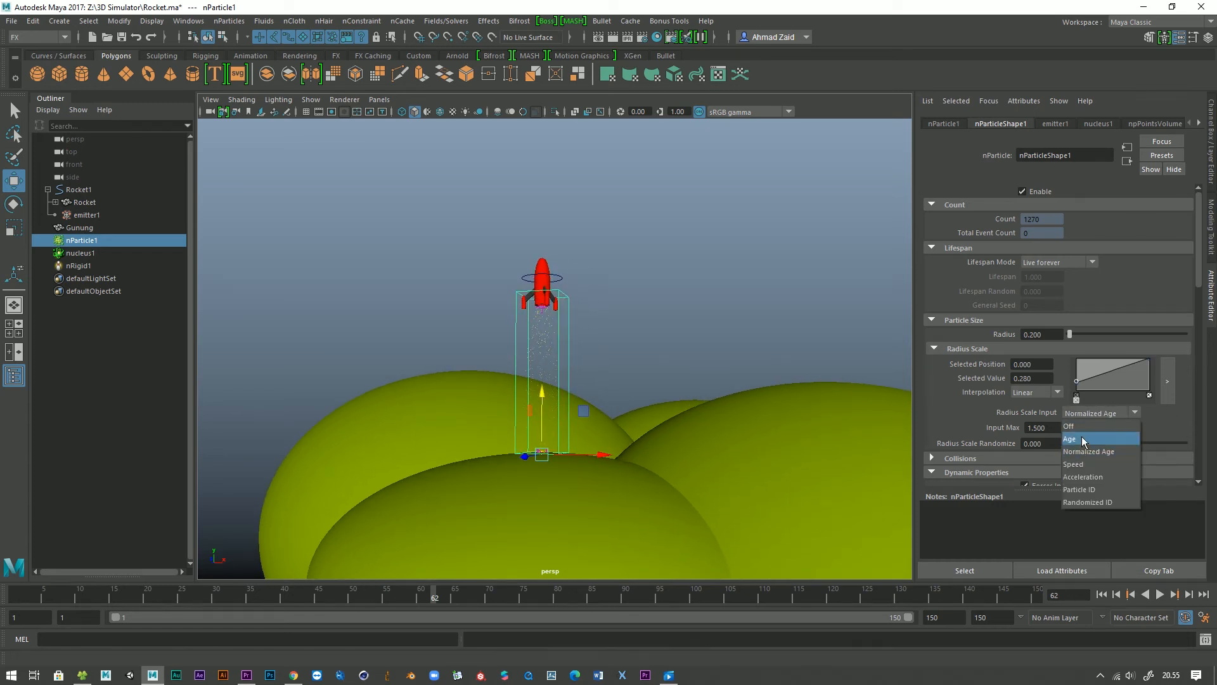
pyautogui.click(1082, 436)
pyautogui.keyDown('alt'); pyautogui.moveTo(618, 394); pyautogui.dragTo(644, 395); pyautogui.keyUp('alt')
pyautogui.keyDown('alt'); pyautogui.moveTo(645, 395); pyautogui.dragTo(638, 378, button='middle'); pyautogui.keyUp('alt')
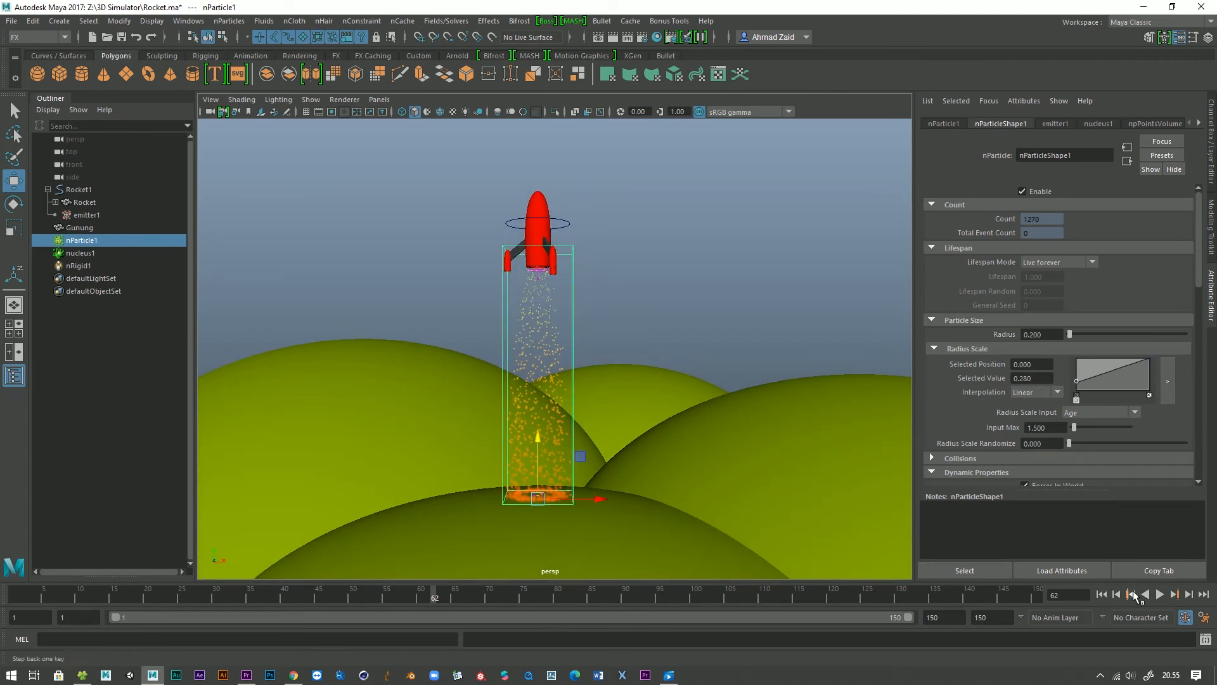
pyautogui.click(1102, 594)
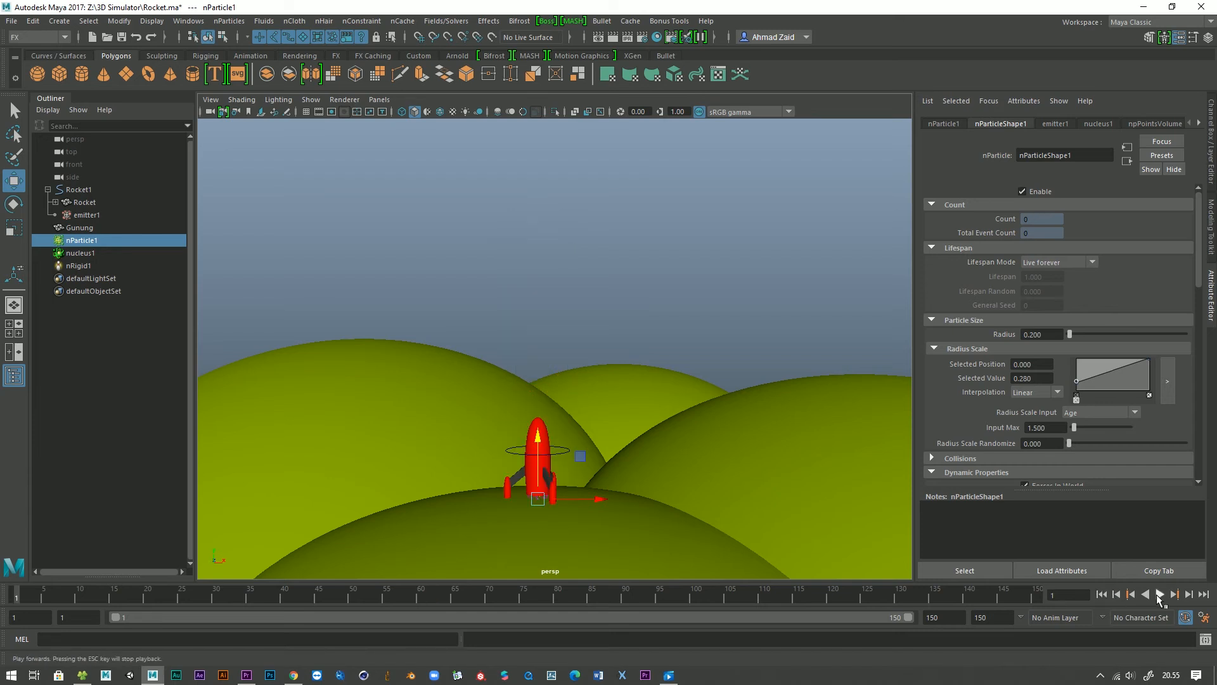
pyautogui.click(1159, 595)
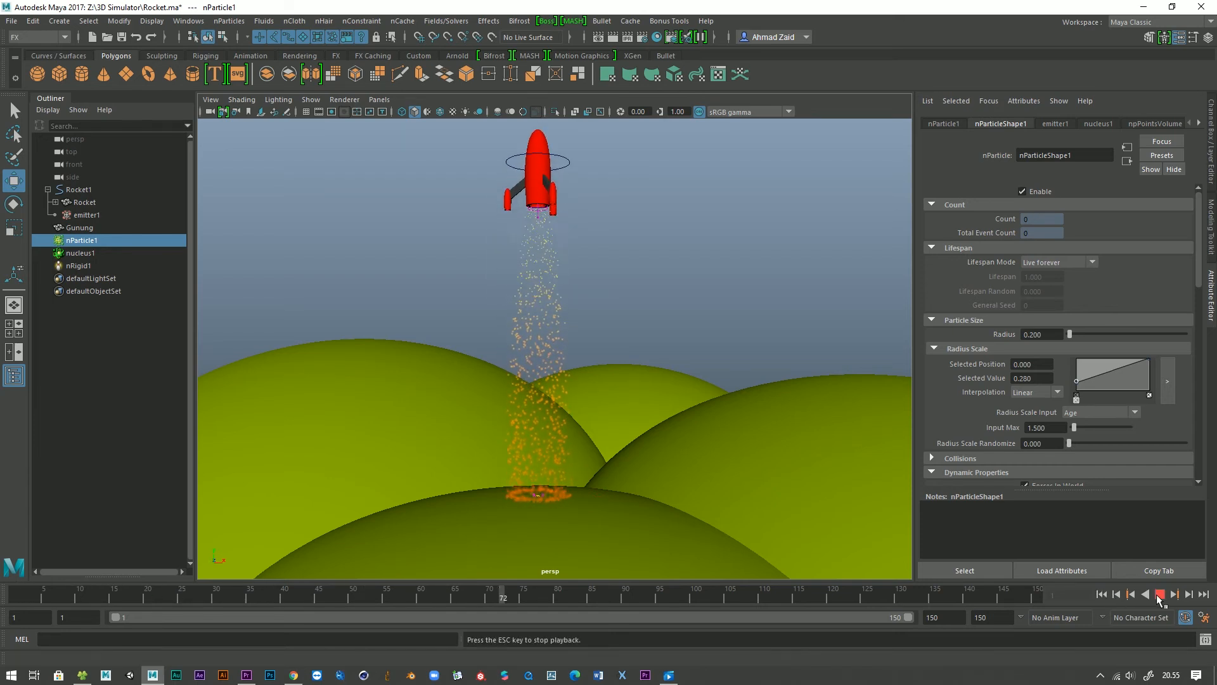
pyautogui.click(1160, 595)
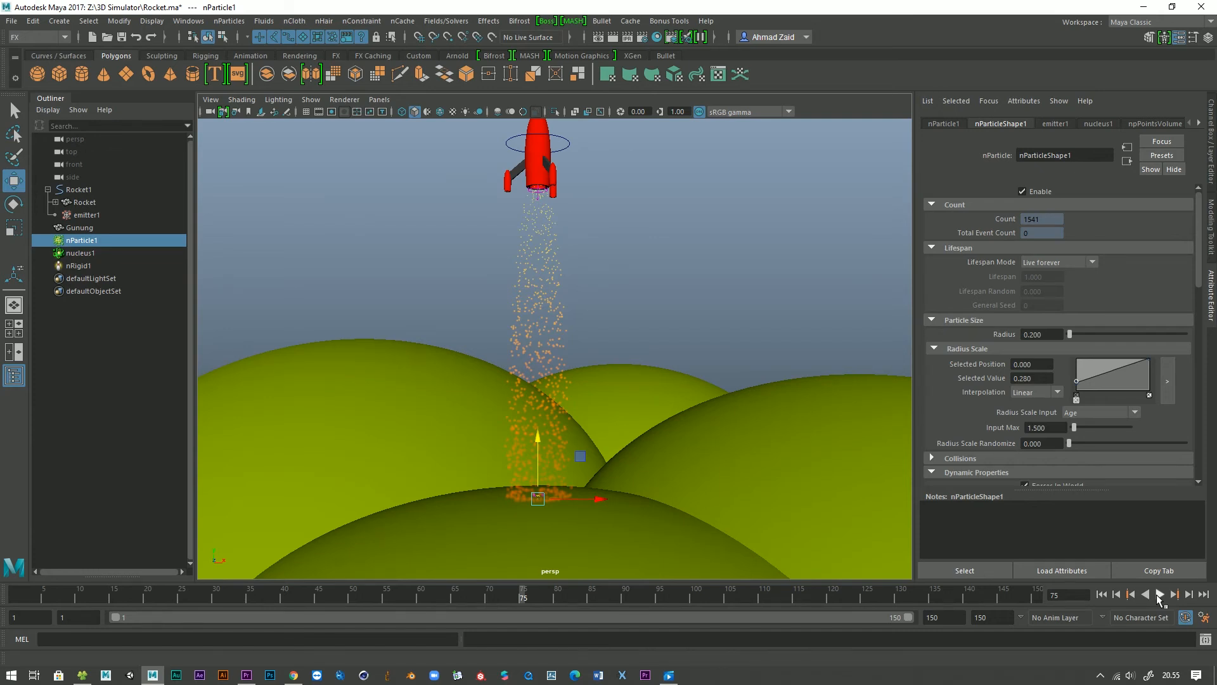
# Increase the particles' Radius to about 2.088.
pyautogui.moveTo(1071, 334); pyautogui.dragTo(1081, 344)
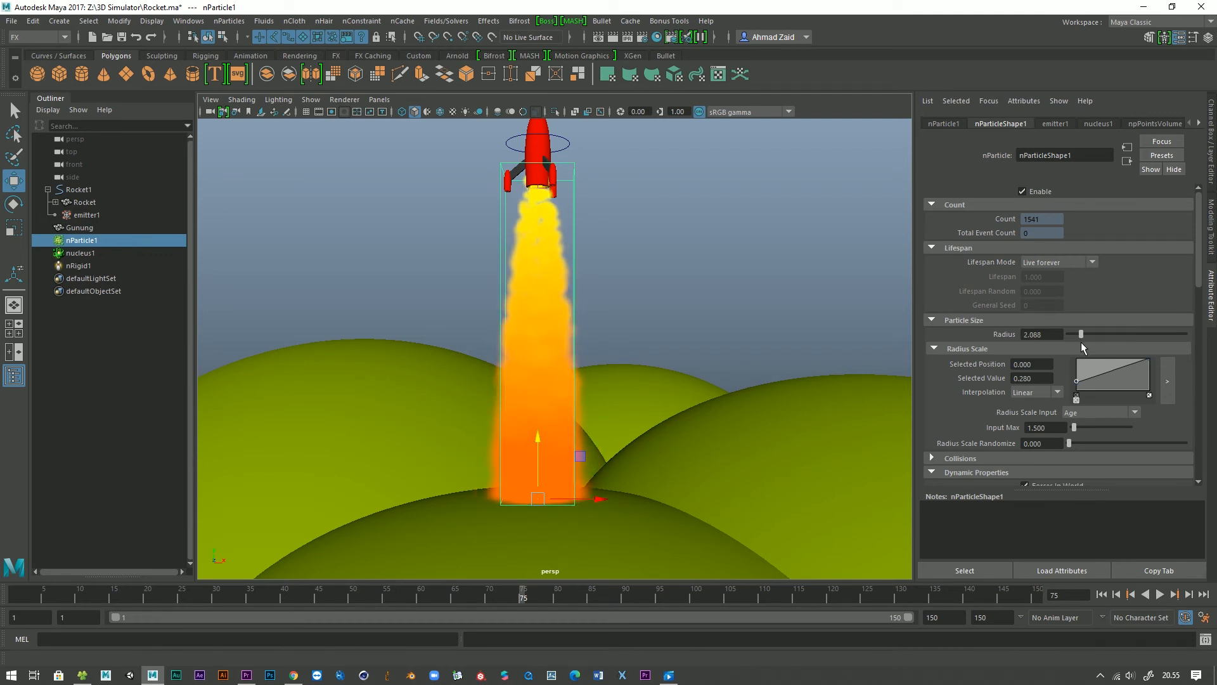
# Try particle Radius values of about 4.945, 2 and about 2.527.
pyautogui.moveTo(1082, 345); pyautogui.dragTo(1097, 348)
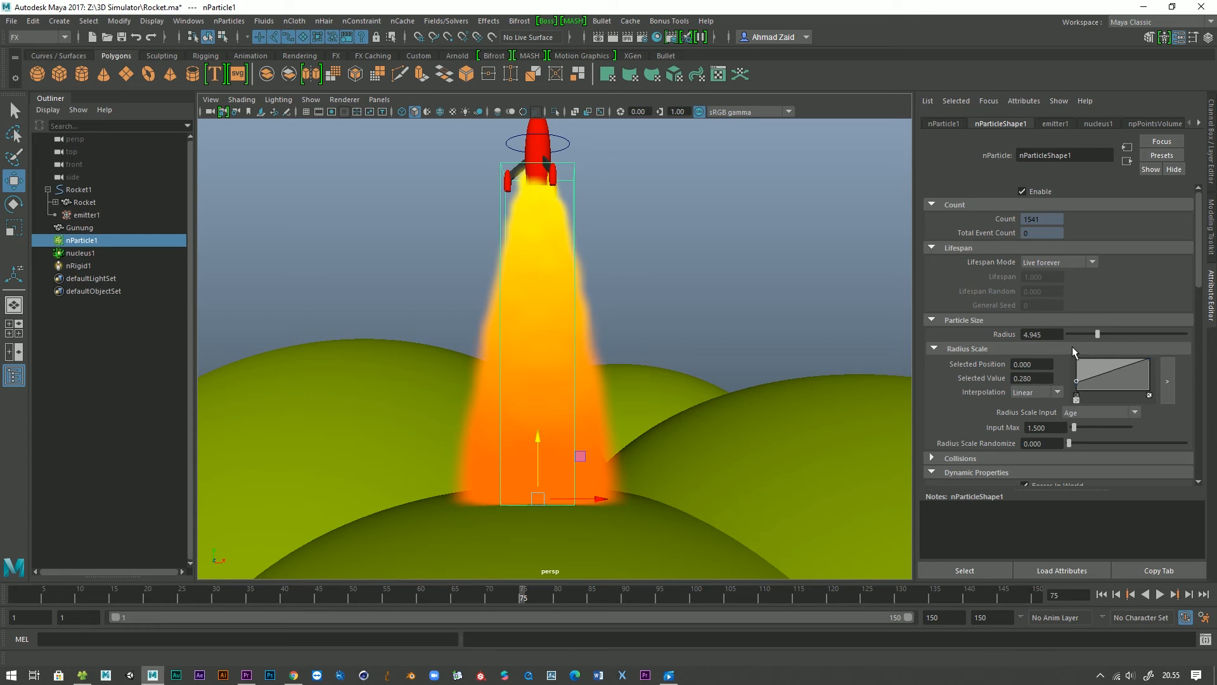
pyautogui.click(1027, 334)
pyautogui.write('2')
pyautogui.press('Return')
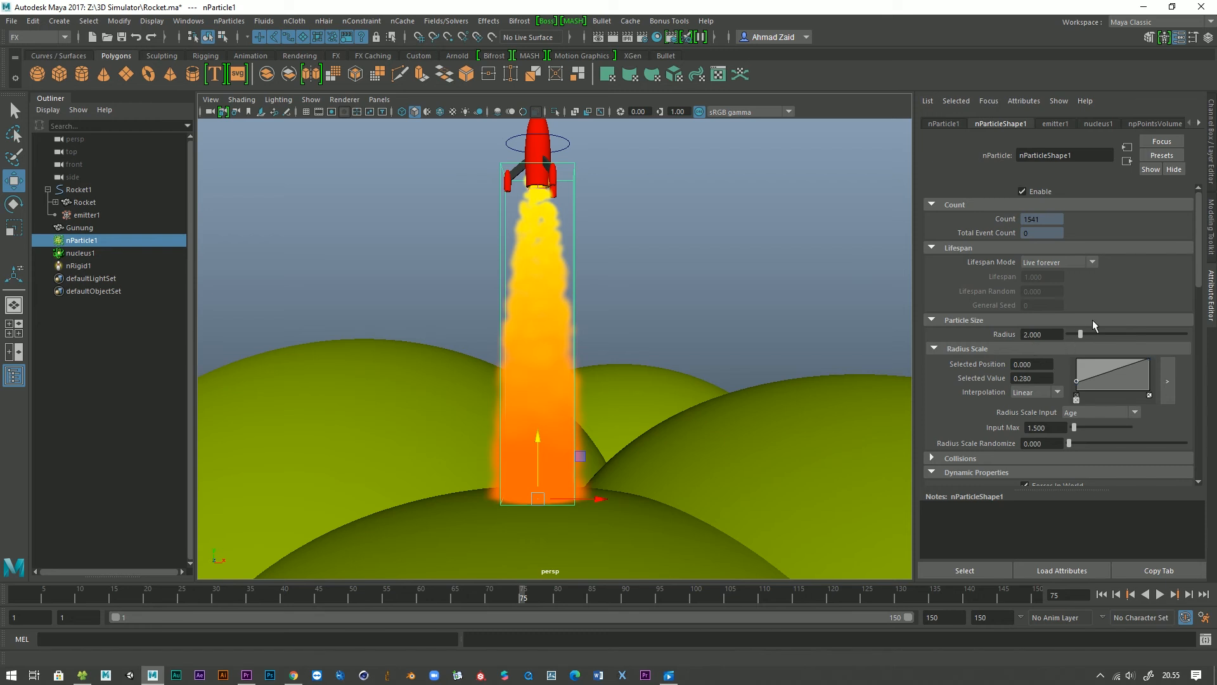
pyautogui.click(1093, 321)
pyautogui.click(1027, 321)
pyautogui.moveTo(1078, 336); pyautogui.dragTo(1083, 334)
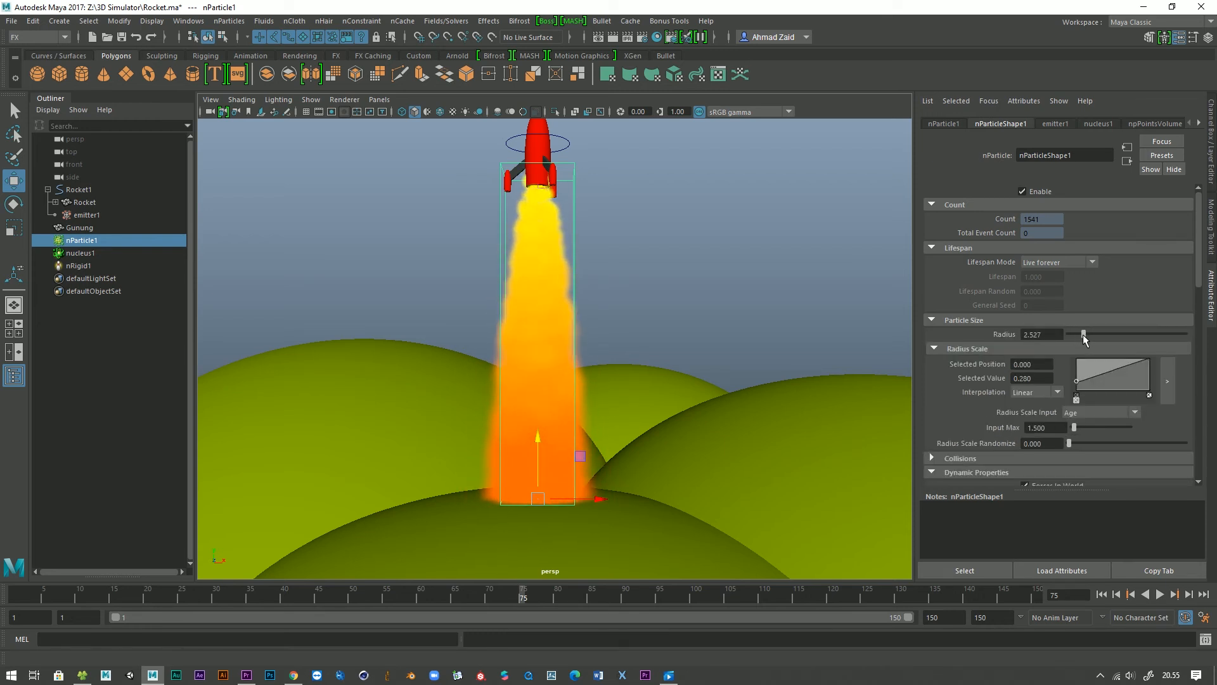
# Set the particles' Radius to 2.2, replay the launch from the first frame, and stop the playback.
pyautogui.keyDown('alt'); pyautogui.moveTo(697, 355); pyautogui.dragTo(823, 353); pyautogui.keyUp('alt')
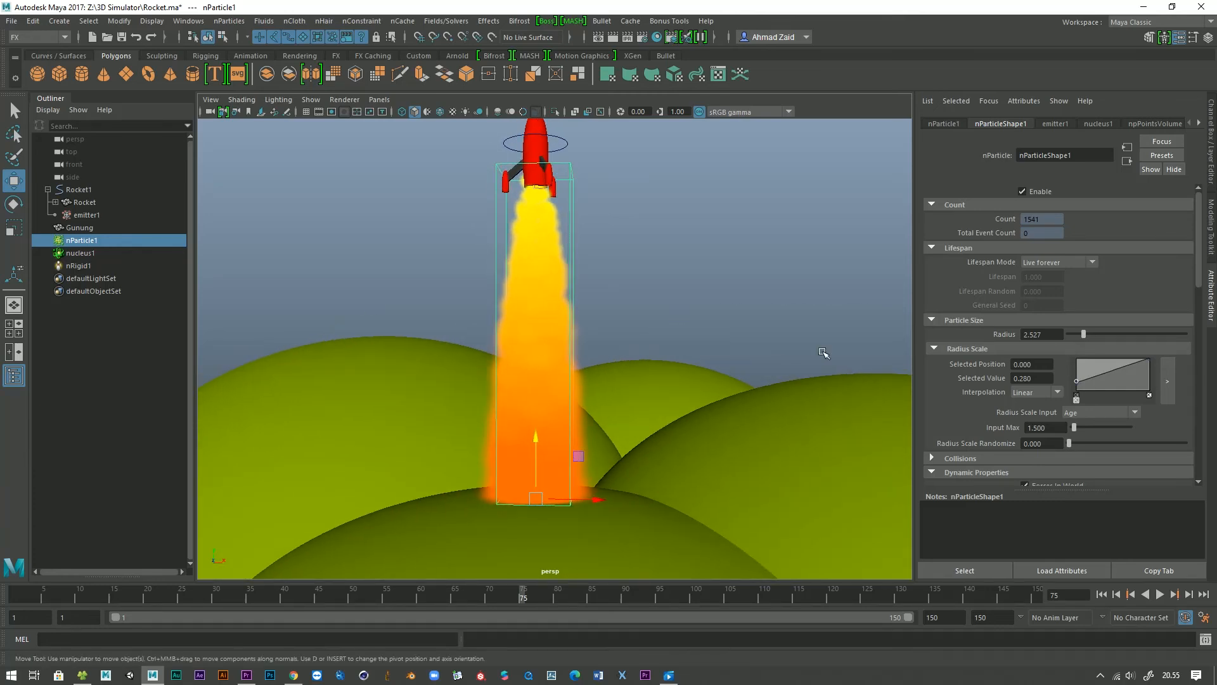
pyautogui.write('2.2')
pyautogui.press('Return')
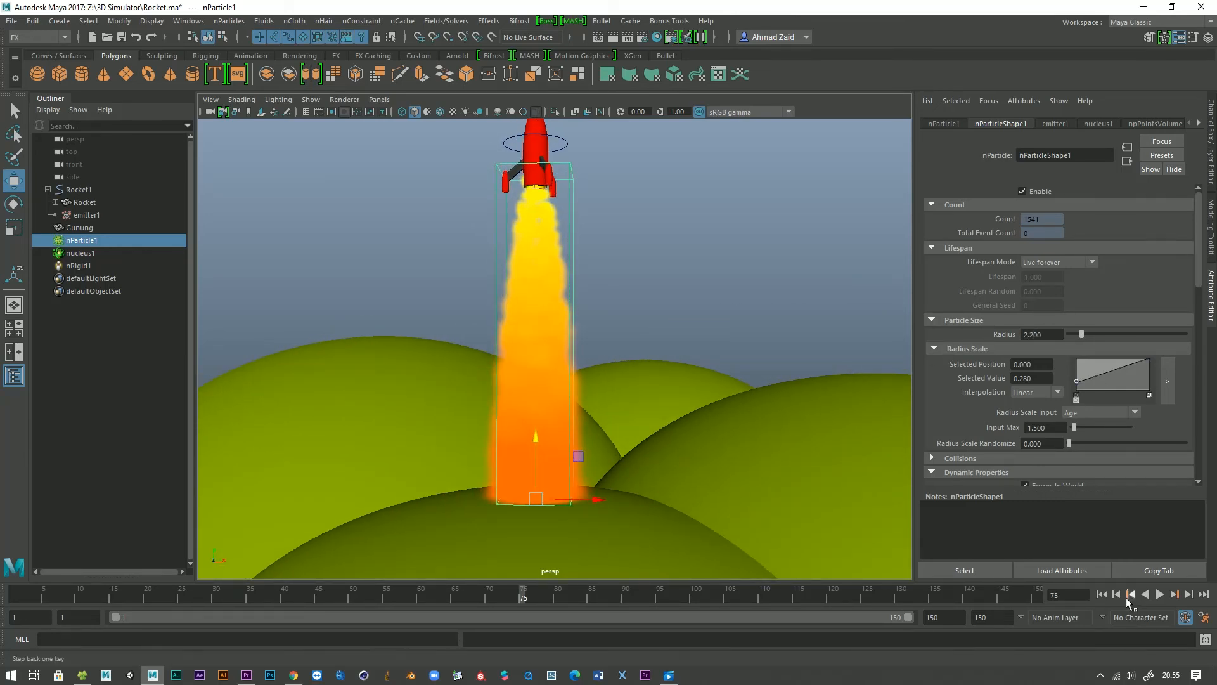
pyautogui.click(1102, 594)
pyautogui.click(1159, 595)
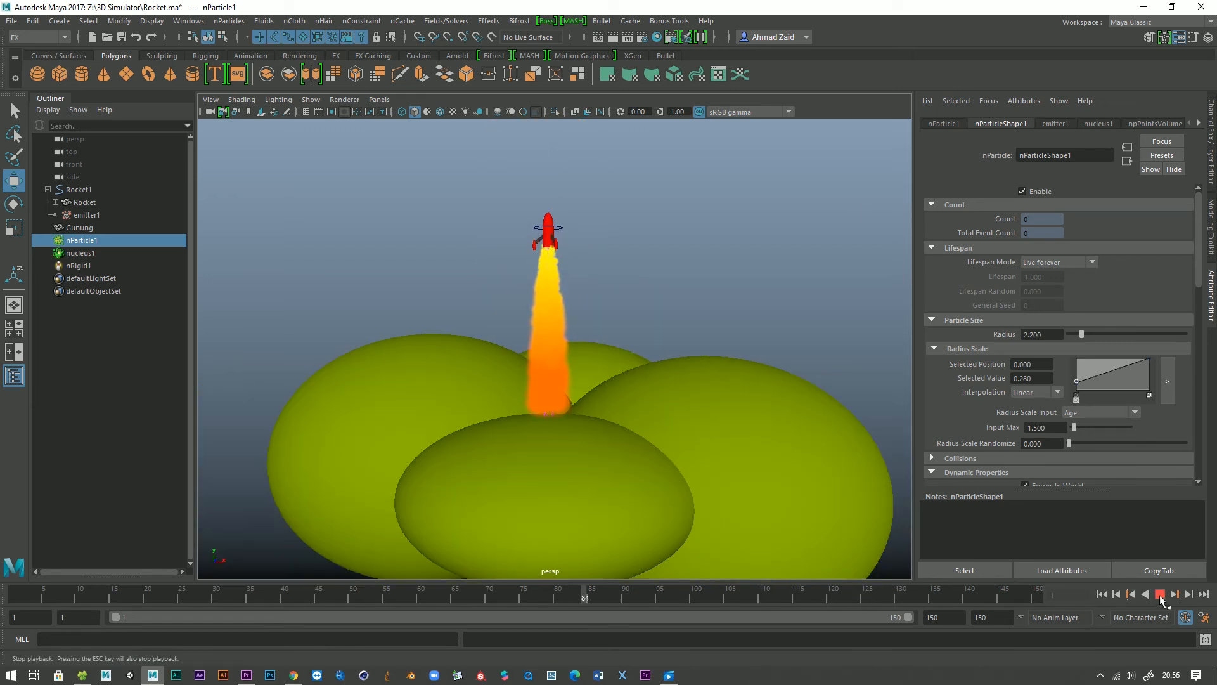
pyautogui.press('Escape')
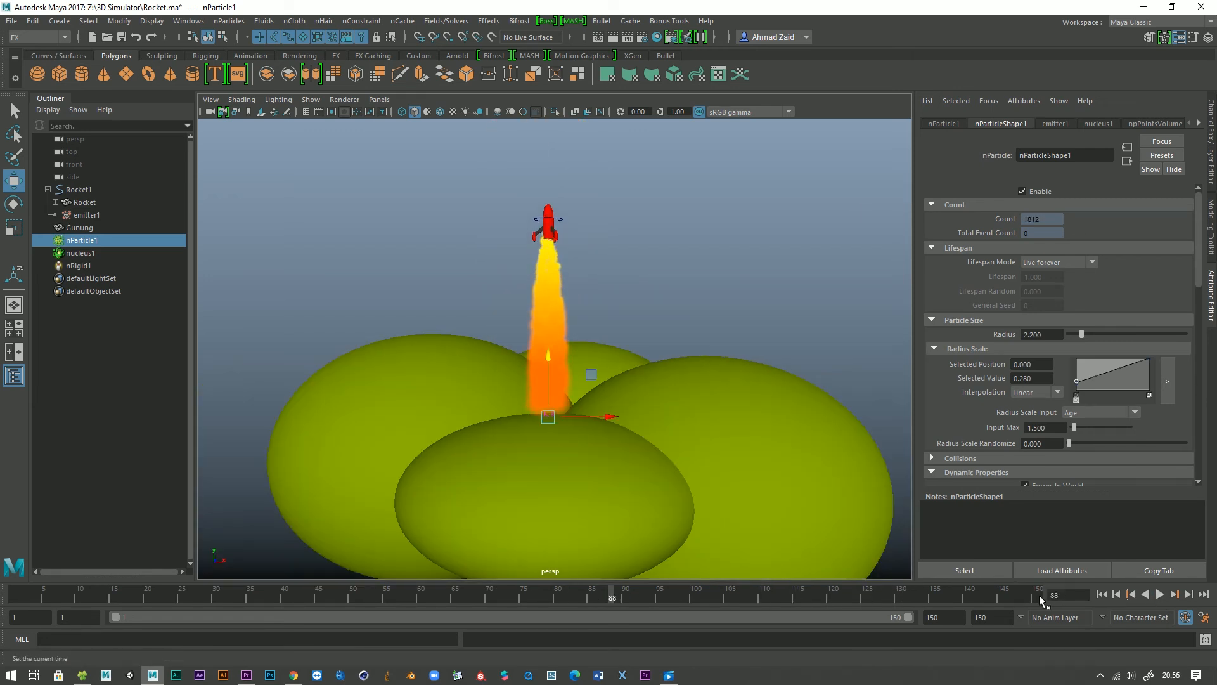
# Open the creation options for a radial field on the selected nParticles and reset them to defaults.
pyautogui.keyDown('alt'); pyautogui.moveTo(451, 322); pyautogui.dragTo(507, 310); pyautogui.keyUp('alt')
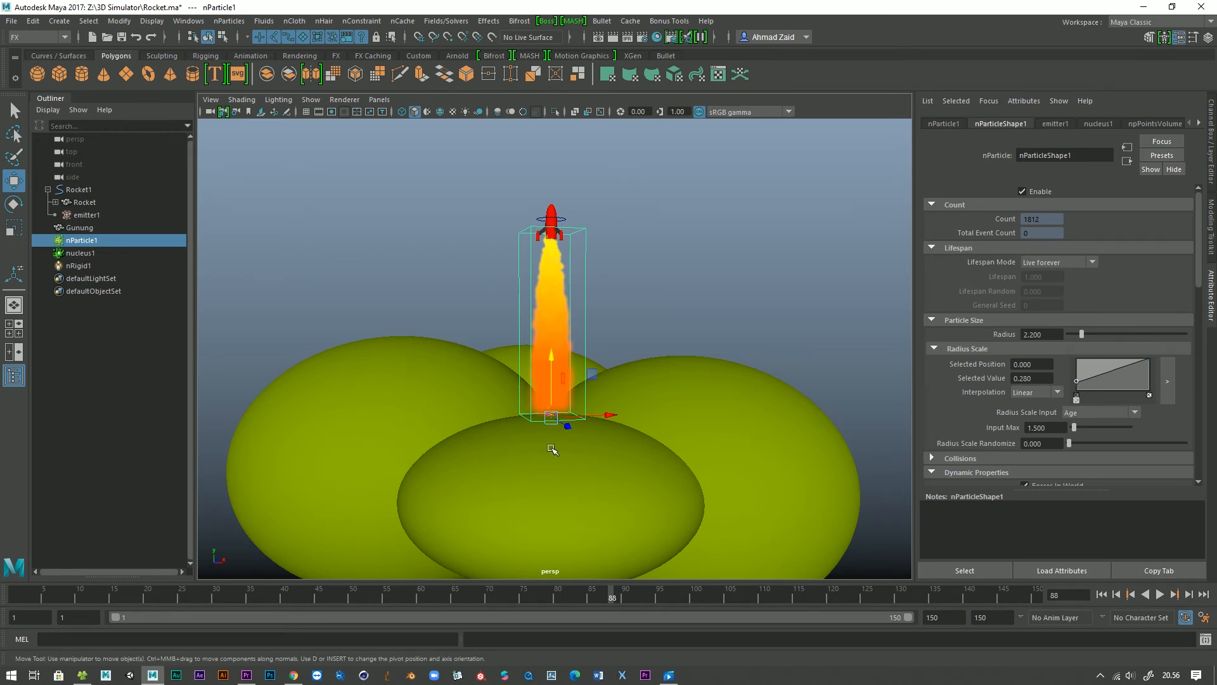
pyautogui.click(446, 21)
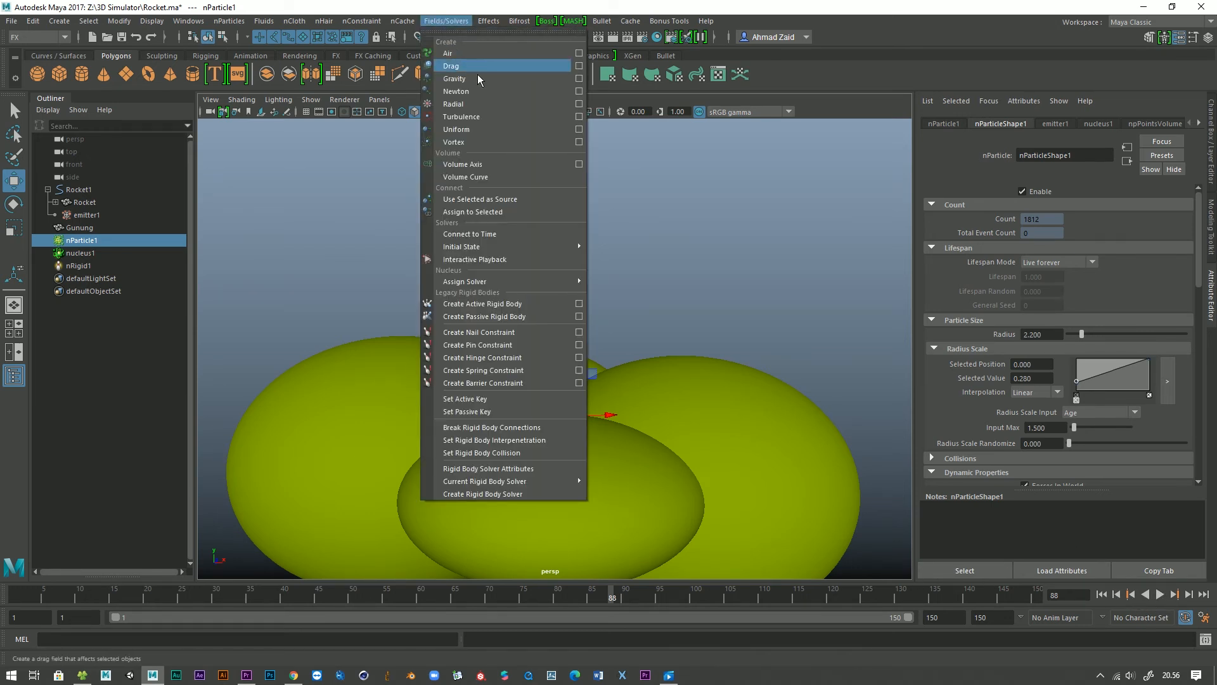
pyautogui.click(579, 105)
pyautogui.moveTo(680, 192); pyautogui.dragTo(501, 184)
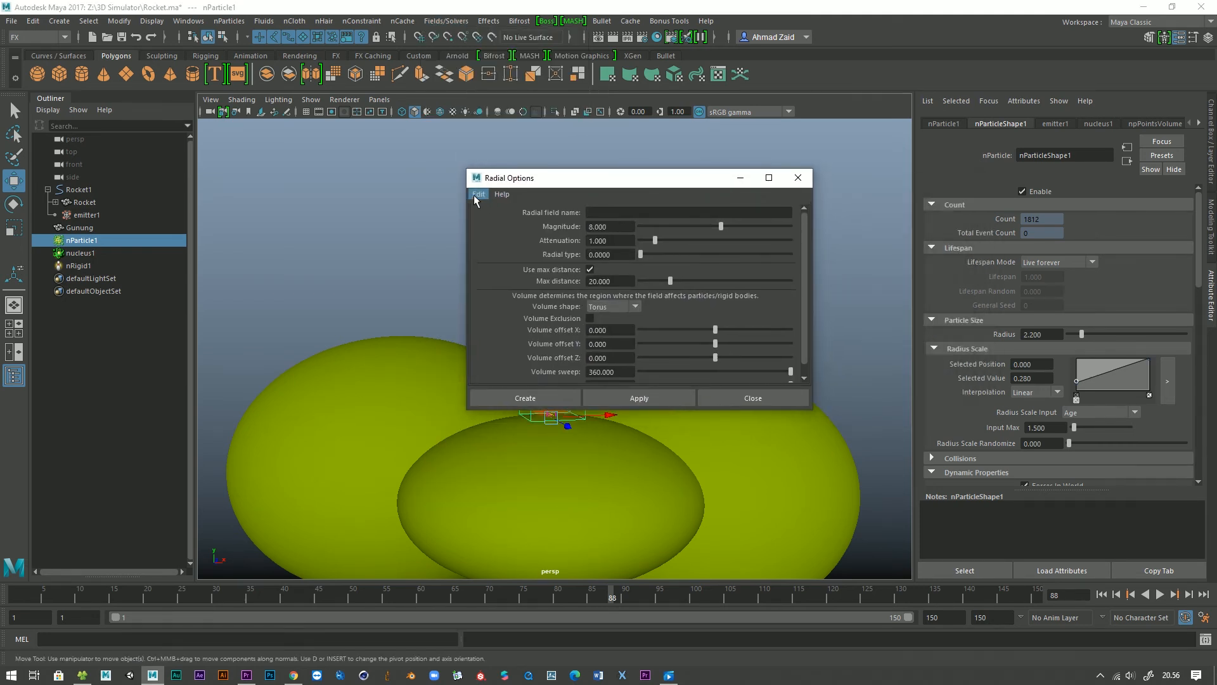
pyautogui.click(476, 194)
pyautogui.click(492, 219)
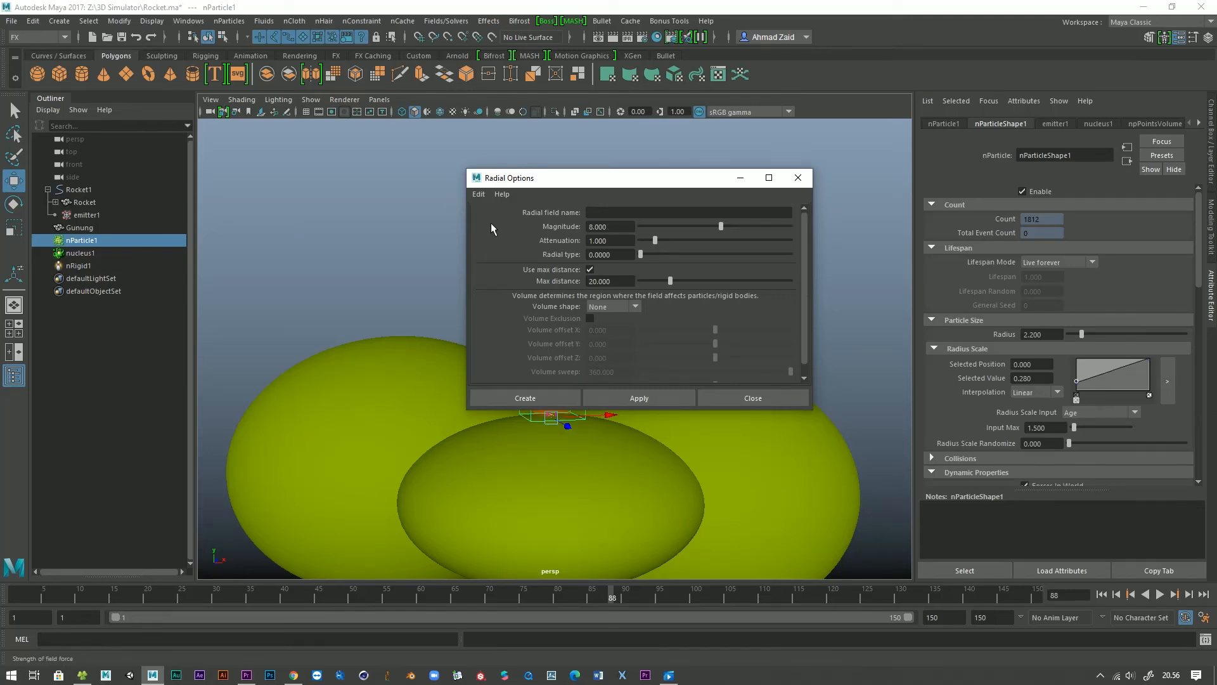
# Create the radial field with a Torus volume shape and a section radius of 1.
pyautogui.click(603, 307)
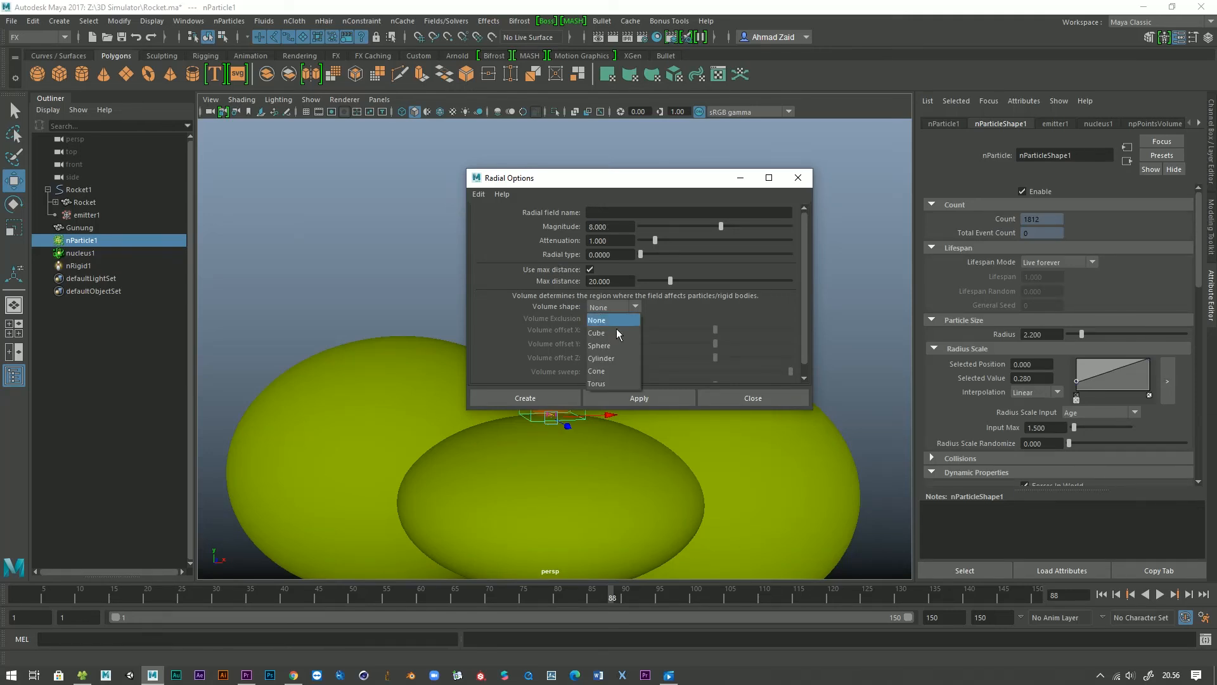
pyautogui.click(611, 384)
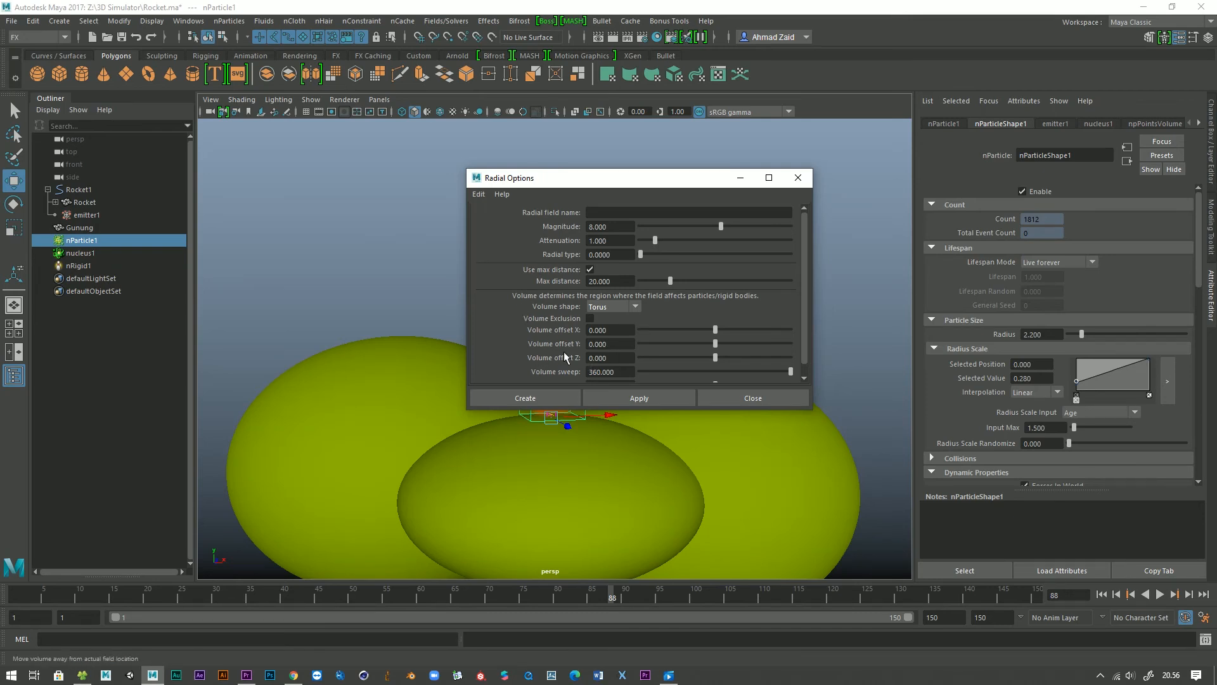
pyautogui.scroll(-1, 653, 348)
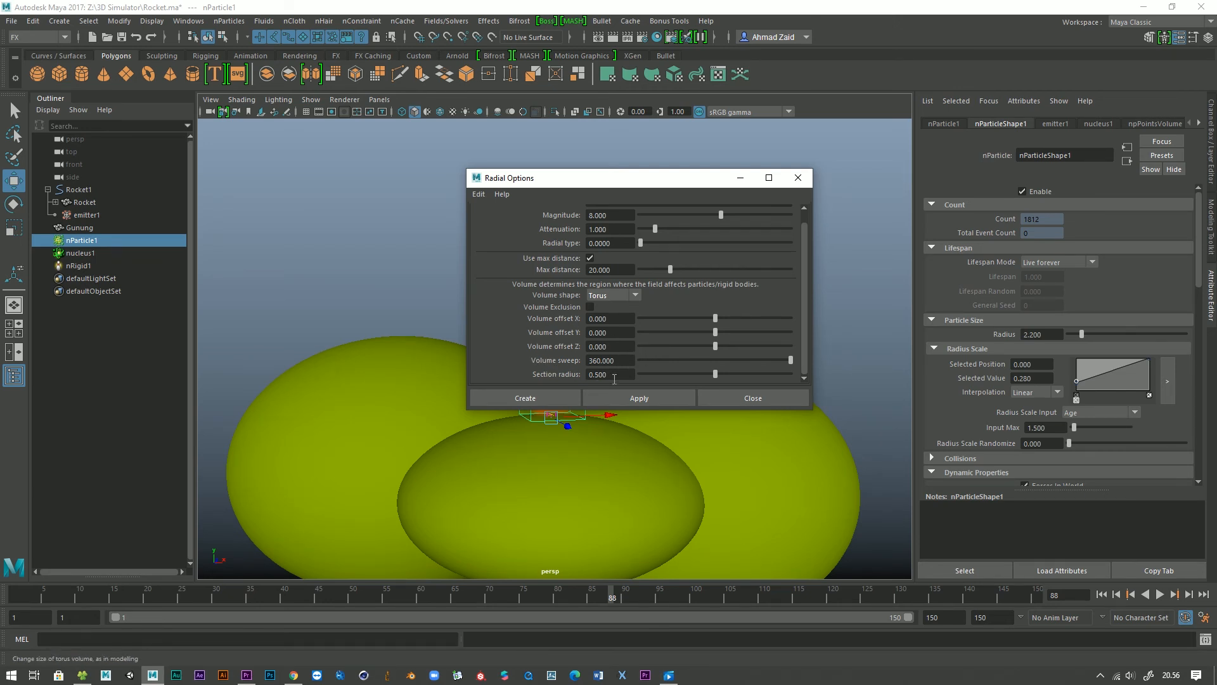
pyautogui.moveTo(617, 376); pyautogui.dragTo(575, 374)
pyautogui.write('1')
pyautogui.press('Return')
pyautogui.click(556, 398)
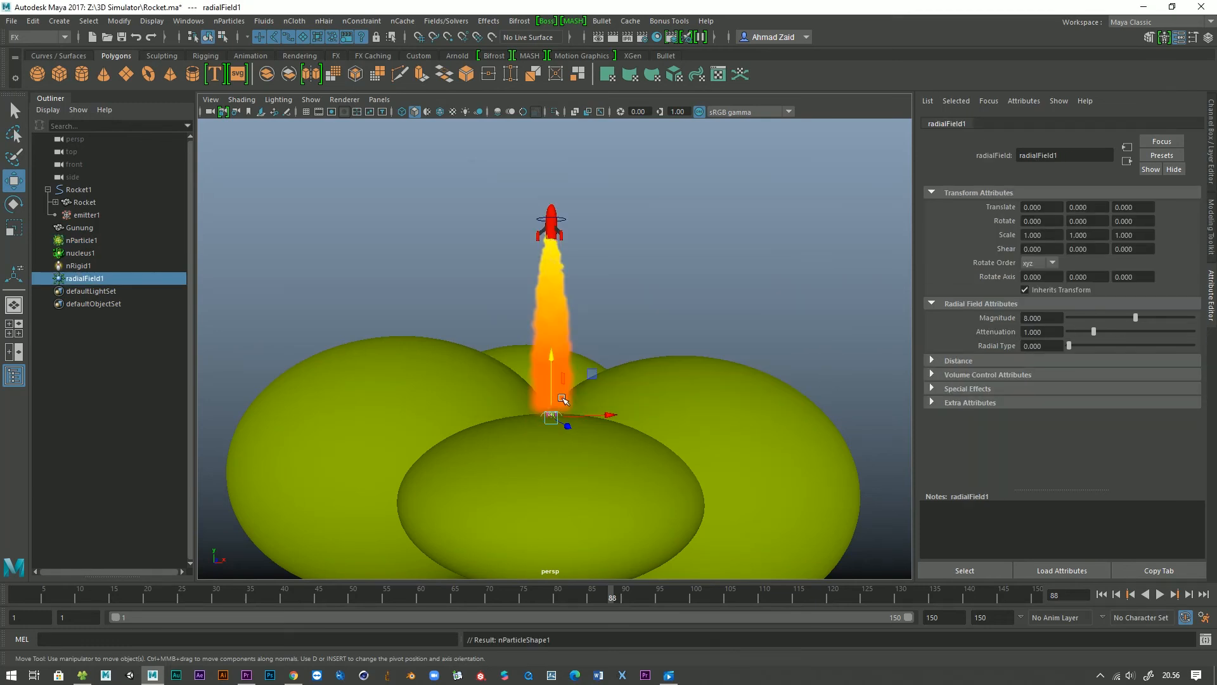
# Replay the launch to check the radial field's effect on the exhaust, then return to the first frame.
pyautogui.keyDown('alt'); pyautogui.moveTo(564, 422); pyautogui.dragTo(530, 415); pyautogui.keyUp('alt')
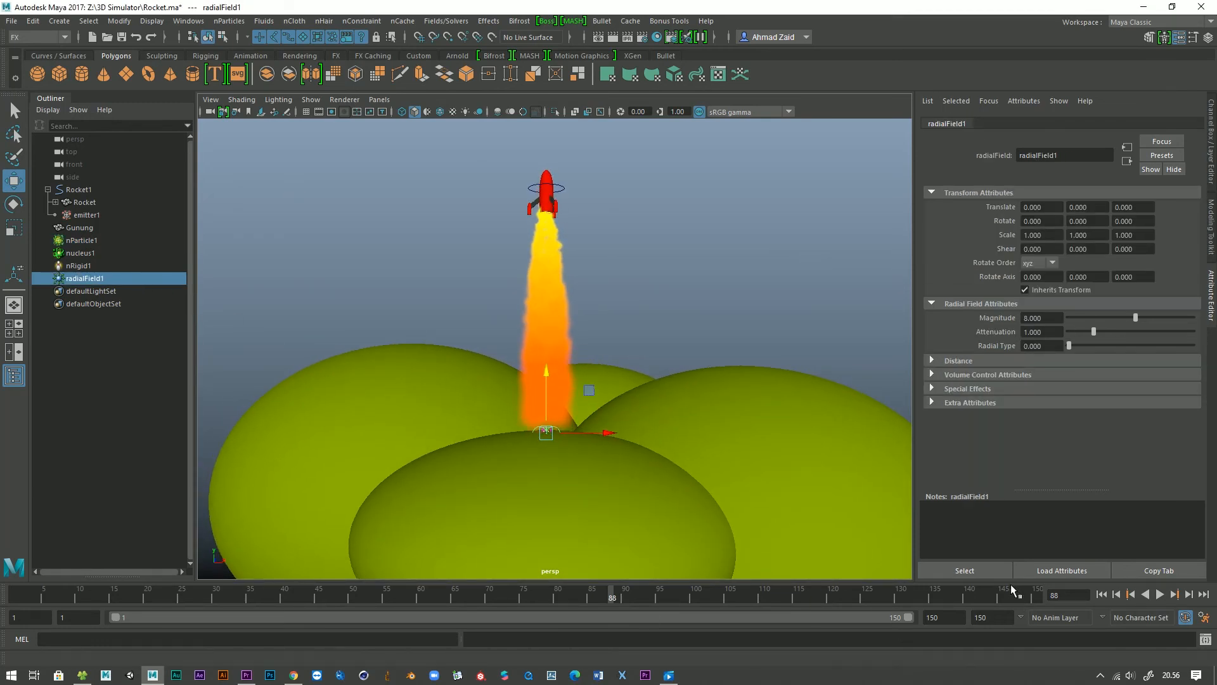
pyautogui.click(1102, 594)
pyautogui.click(1159, 595)
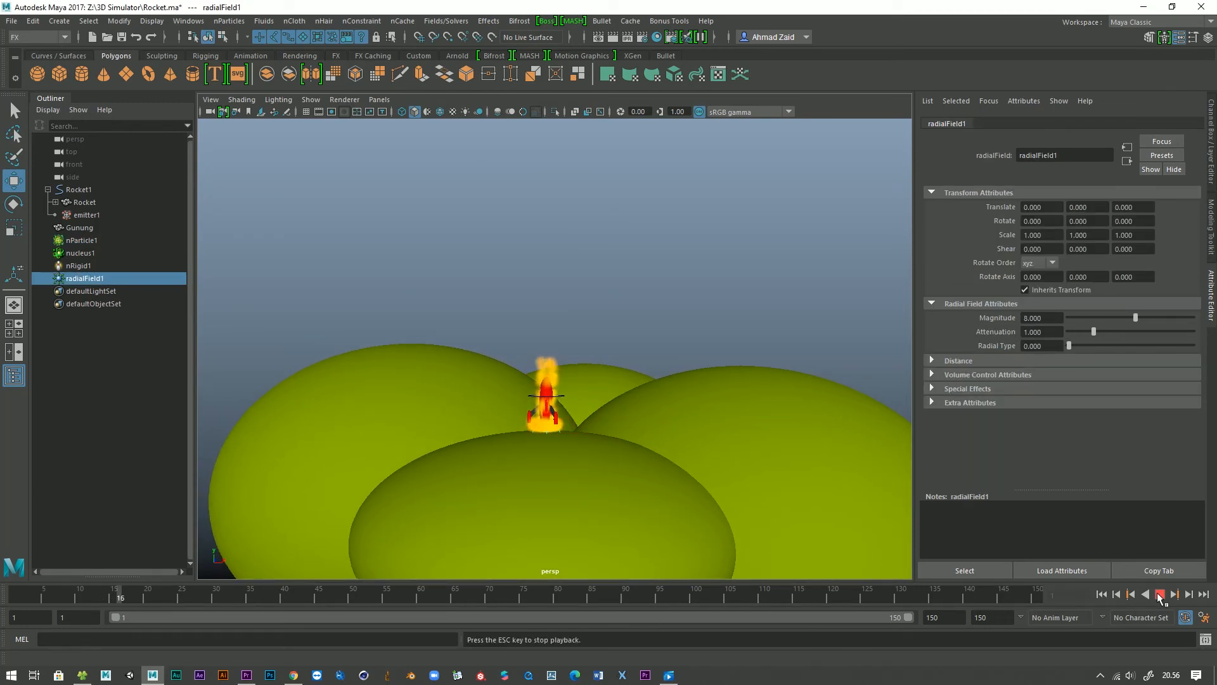
pyautogui.click(1160, 595)
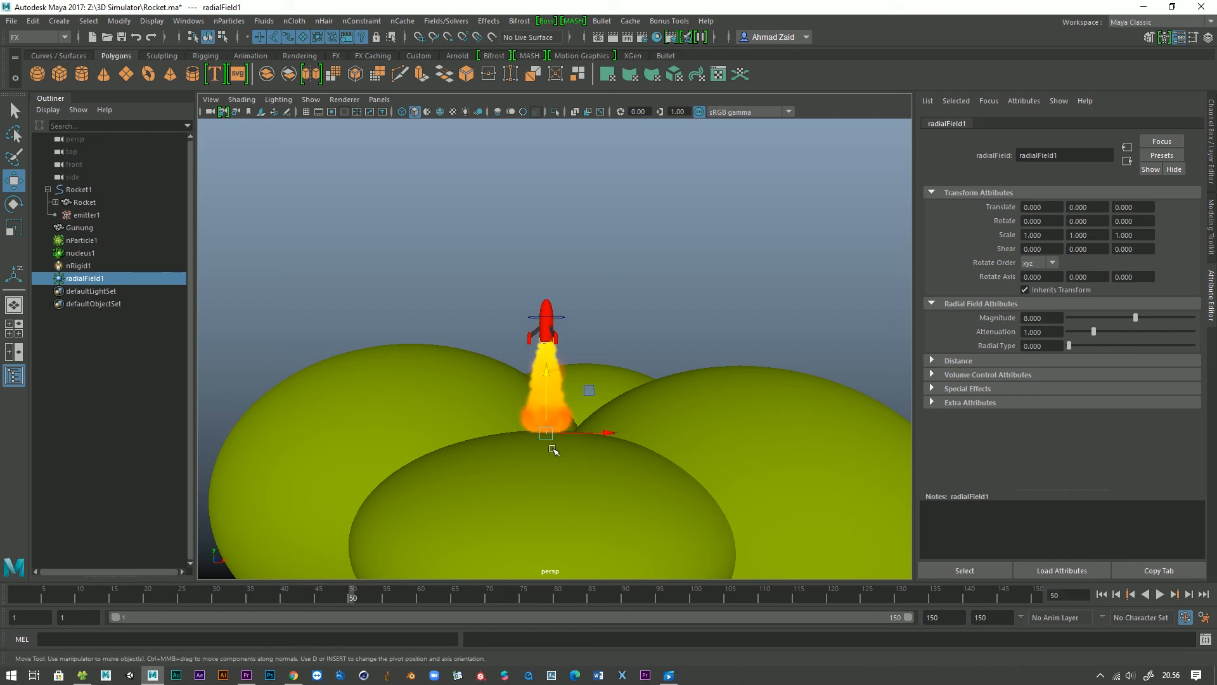
pyautogui.click(1160, 595)
pyautogui.click(1103, 595)
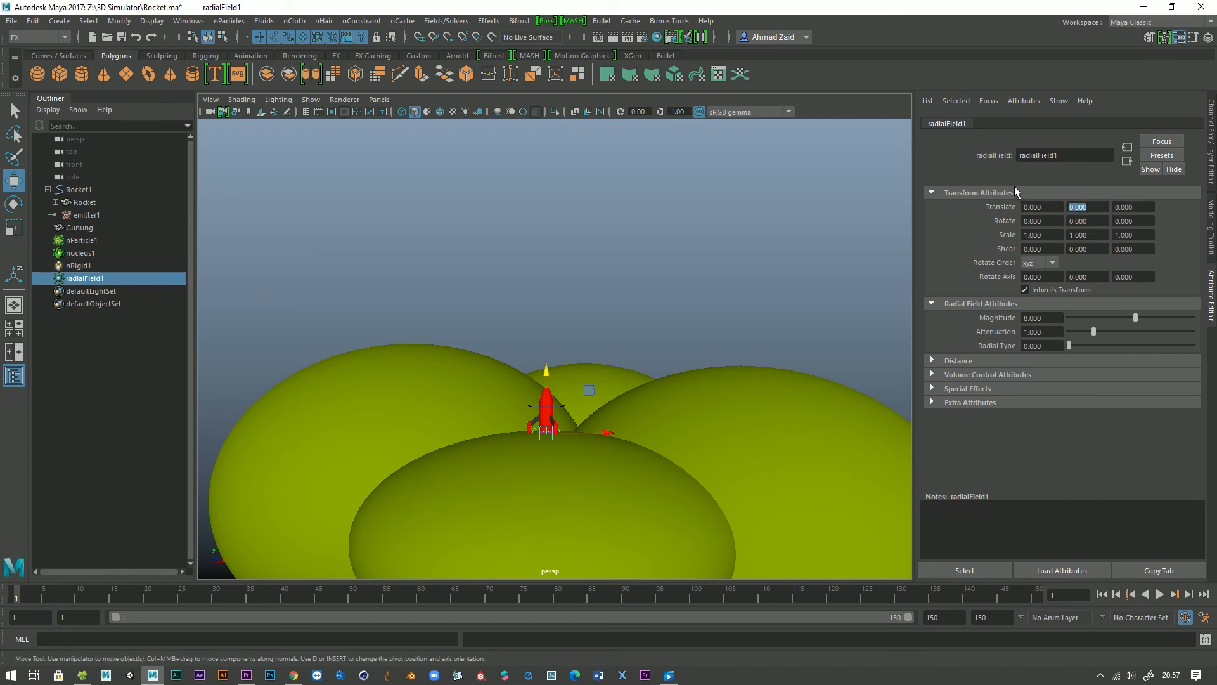
# Set the radial field's Translate Y to 0.3 and its Scale to 5 on all three axes.
pyautogui.write('0.3')
pyautogui.press('Return')
pyautogui.click(1045, 236)
pyautogui.write('5')
pyautogui.press('Return')
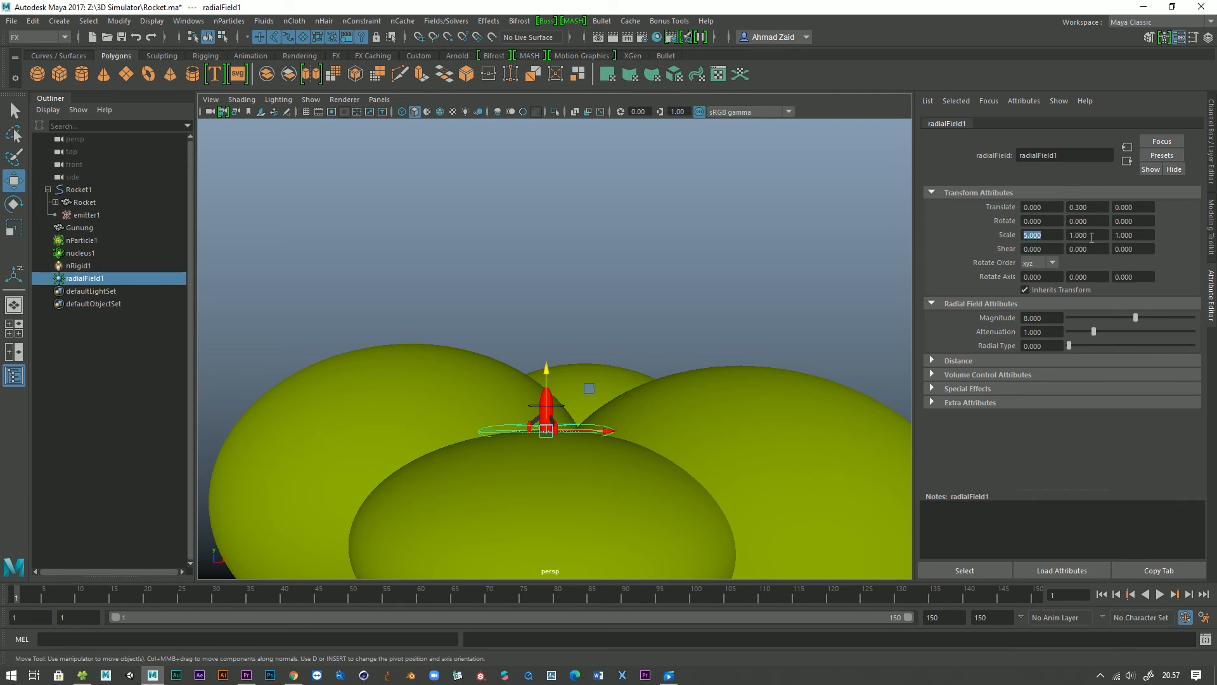
pyautogui.click(1092, 237)
pyautogui.write('5')
pyautogui.press('Tab')
# Play the launch with the enlarged radial field and stop it around frame 18 to inspect the spreading exhaust.
pyautogui.click(1161, 594)
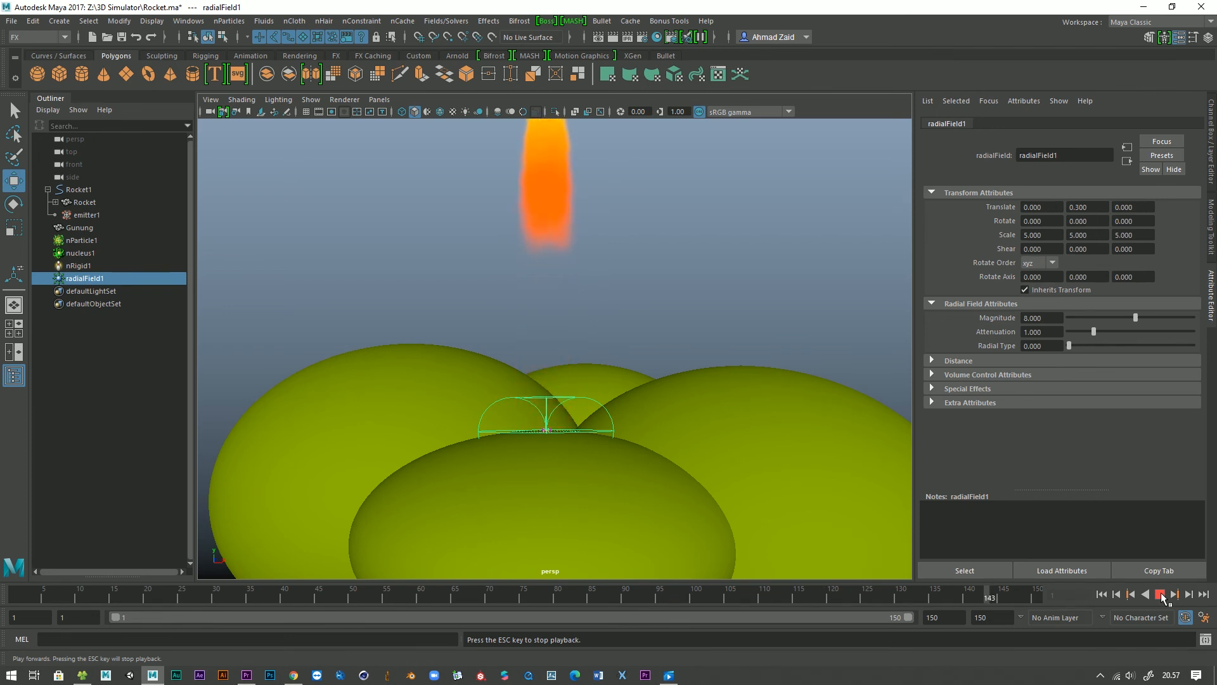
pyautogui.click(1162, 598)
pyautogui.scroll(5, 500, 427)
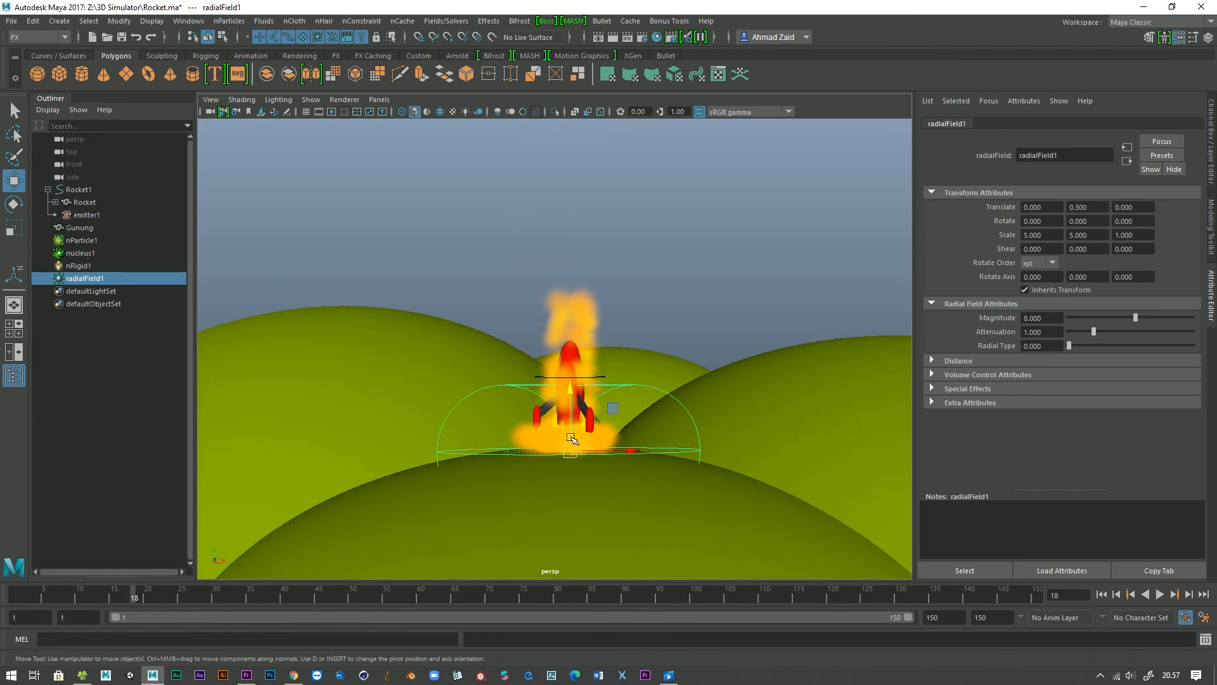
# Select nParticle1 and lower the first point of its Radius Scale ramp to a value of about 0.22.
pyautogui.click(82, 239)
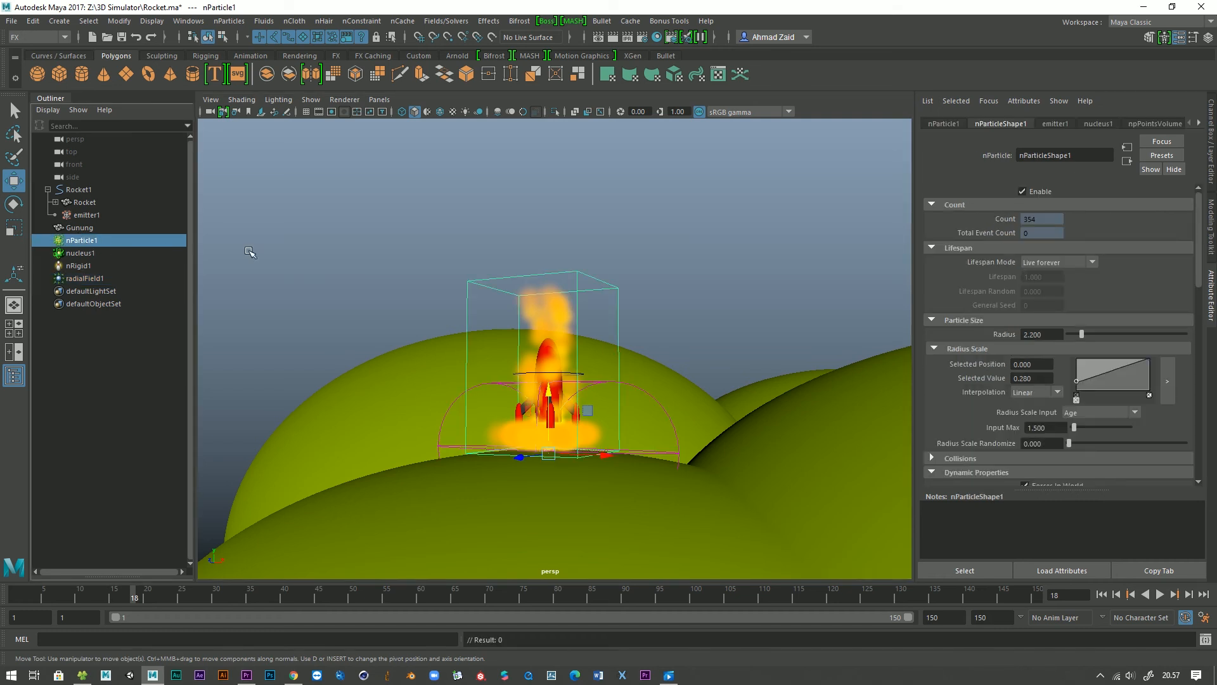
pyautogui.moveTo(1077, 388); pyautogui.dragTo(1074, 385)
pyautogui.moveTo(1078, 332); pyautogui.dragTo(1082, 335)
pyautogui.moveTo(1074, 427)
pyautogui.mouseDown()
pyautogui.moveTo(1082, 439)
pyautogui.moveTo(1069, 442)
pyautogui.mouseUp()
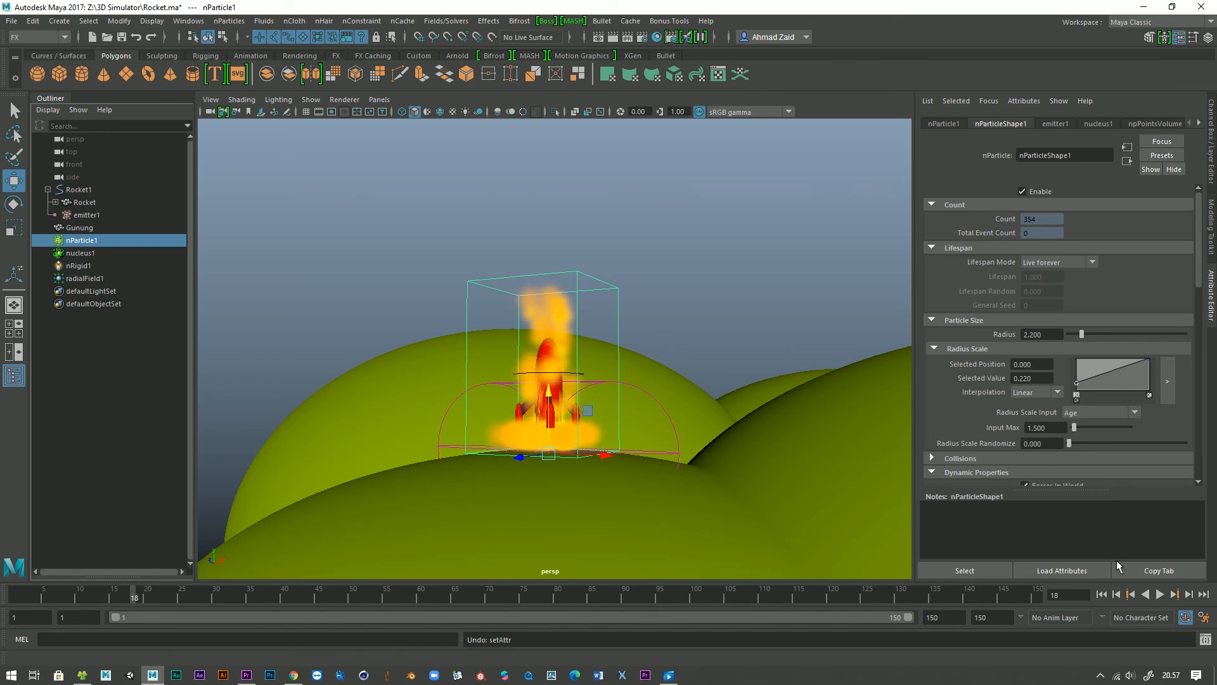
# Play the launch to review how the exhaust spreads over the hill, then stop the playback.
pyautogui.click(1161, 594)
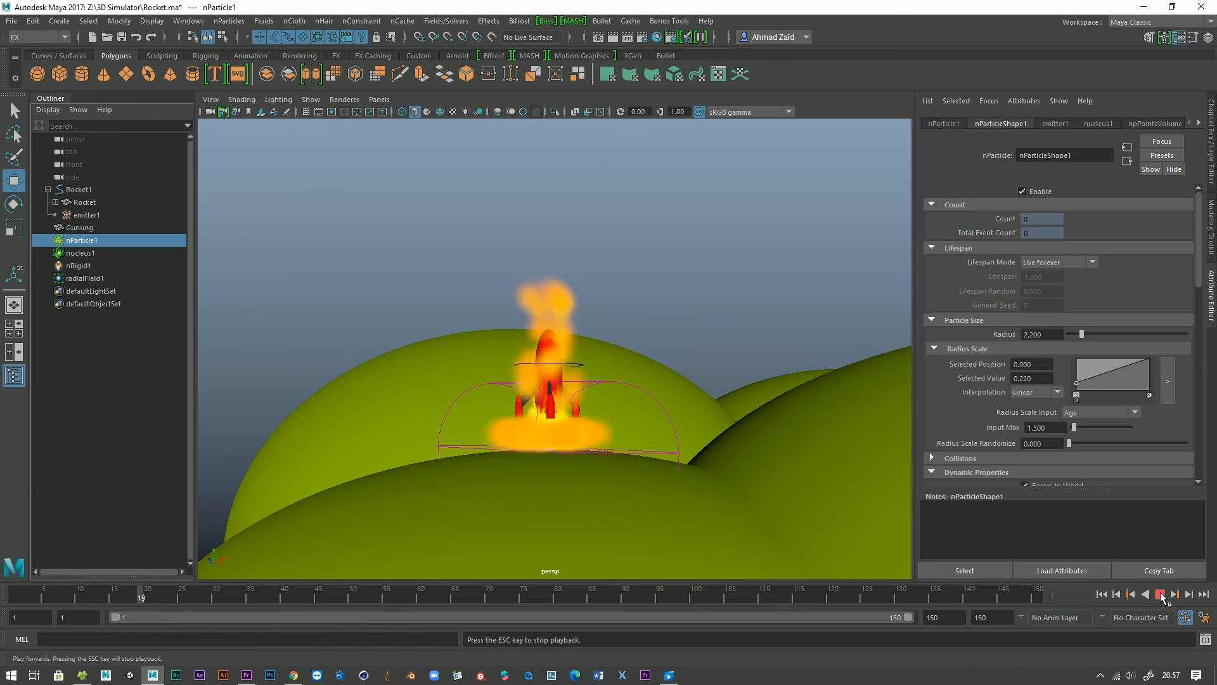
pyautogui.scroll(-3, 610, 476)
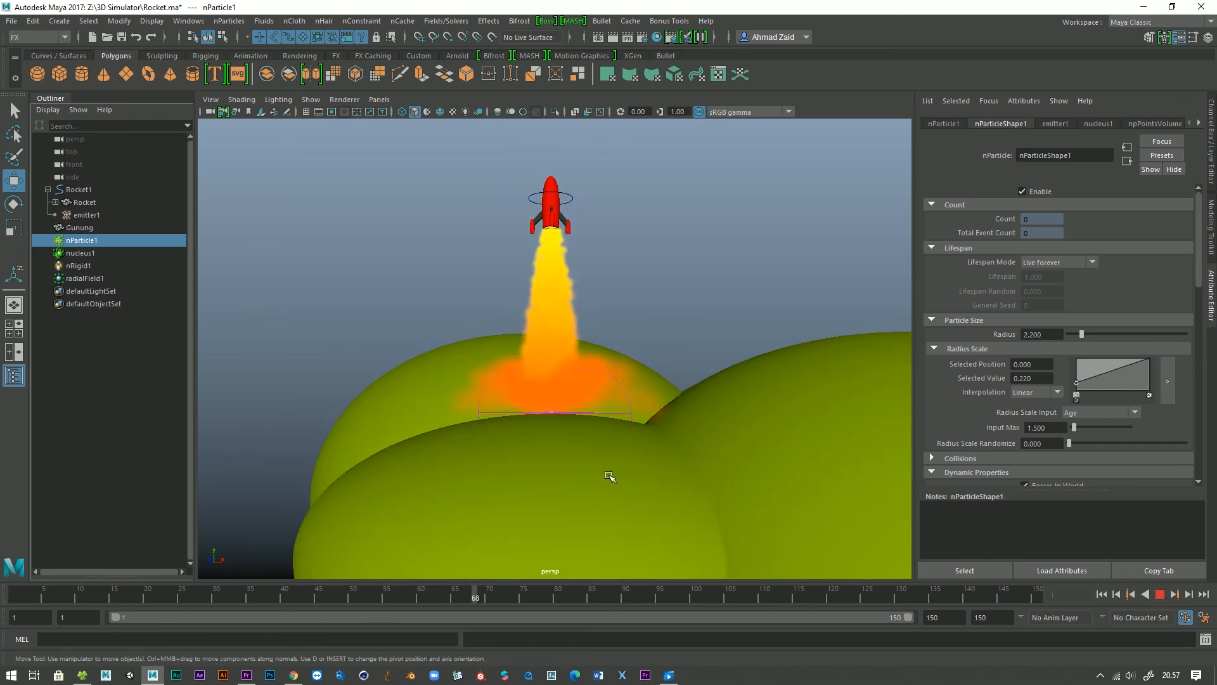
pyautogui.keyDown('alt'); pyautogui.moveTo(652, 470); pyautogui.dragTo(729, 483, button='middle'); pyautogui.keyUp('alt')
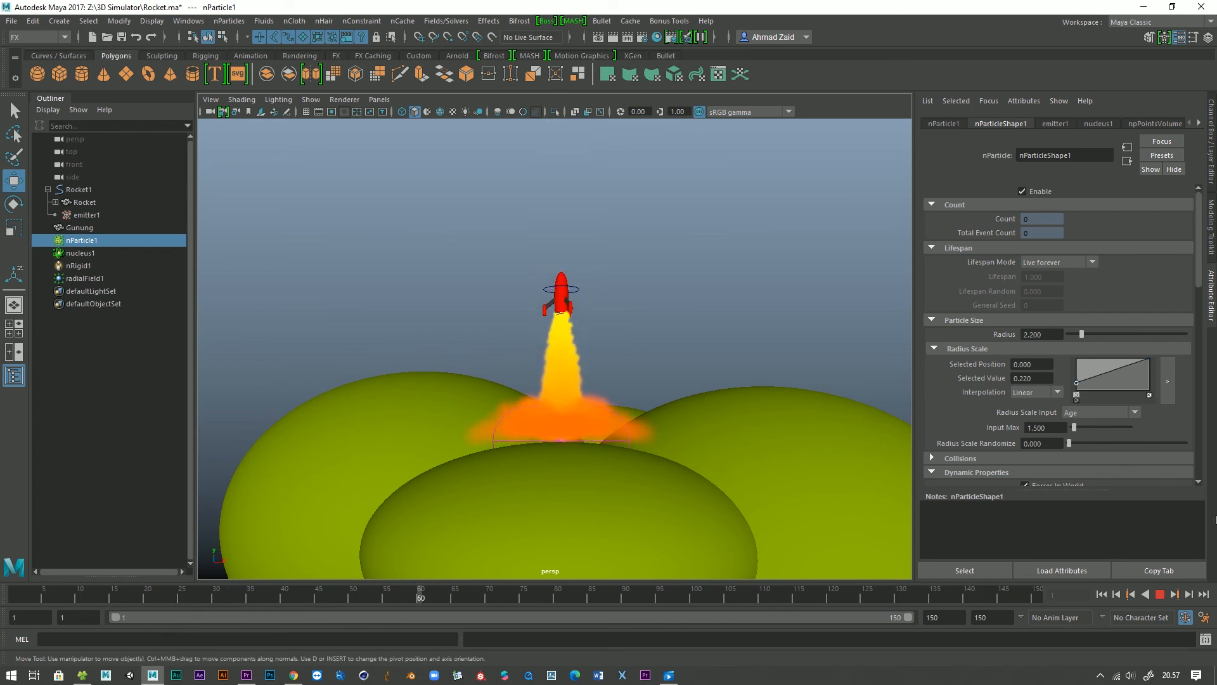
pyautogui.press('Escape')
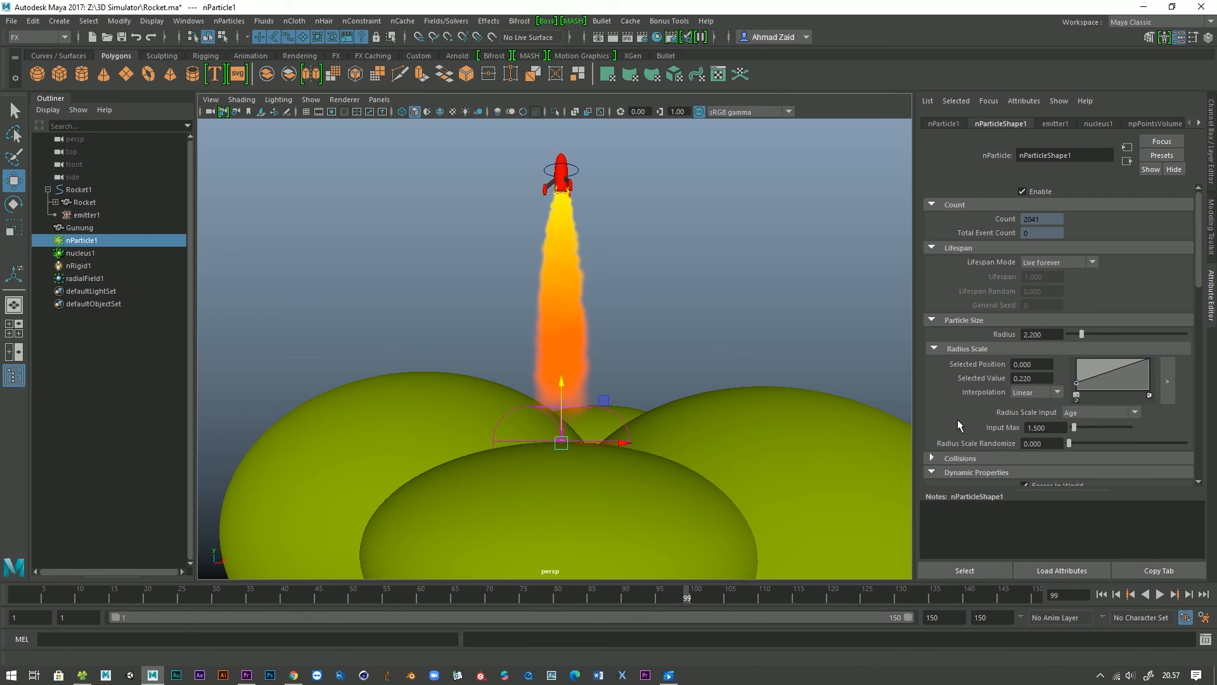
# Review the particles' dynamic and transform attributes, and increase their Radius to about 3.407.
pyautogui.scroll(-5, 959, 424)
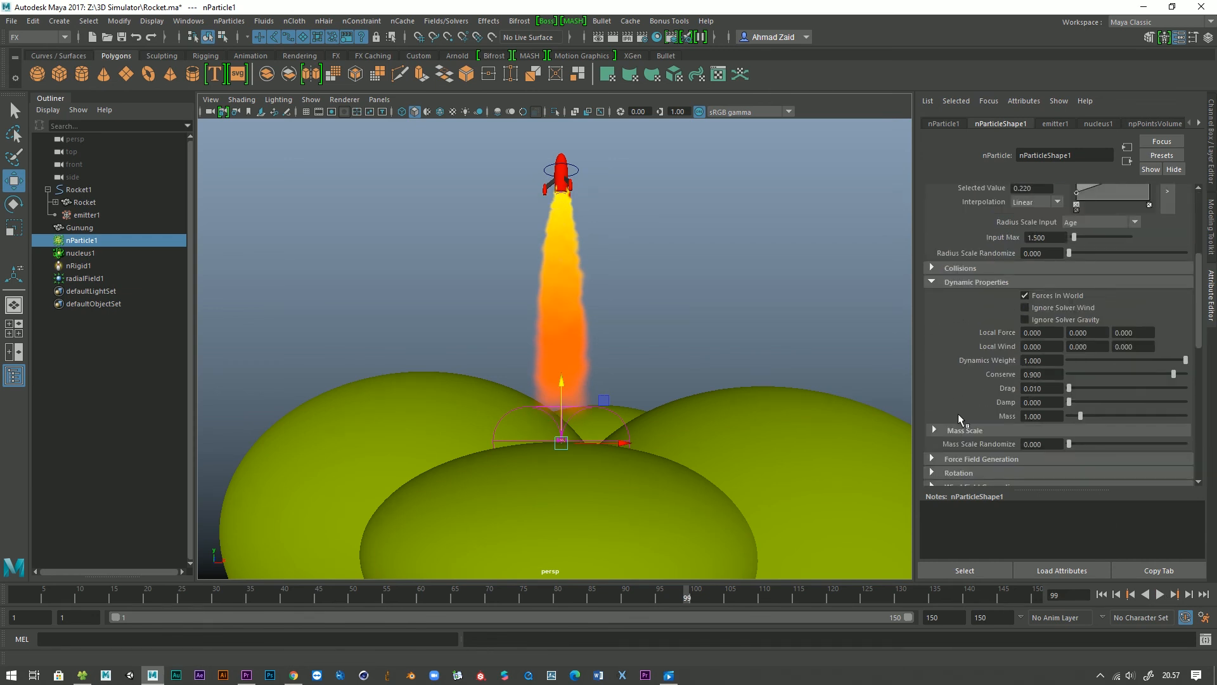
pyautogui.scroll(-3, 960, 418)
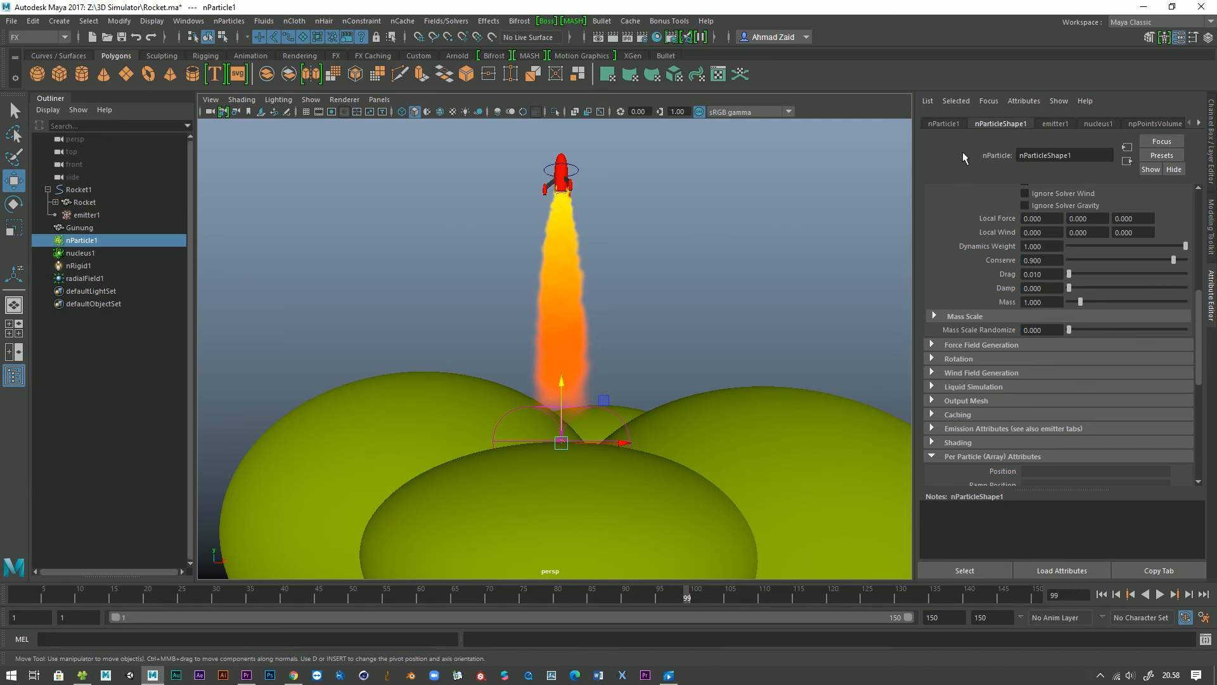
pyautogui.click(951, 125)
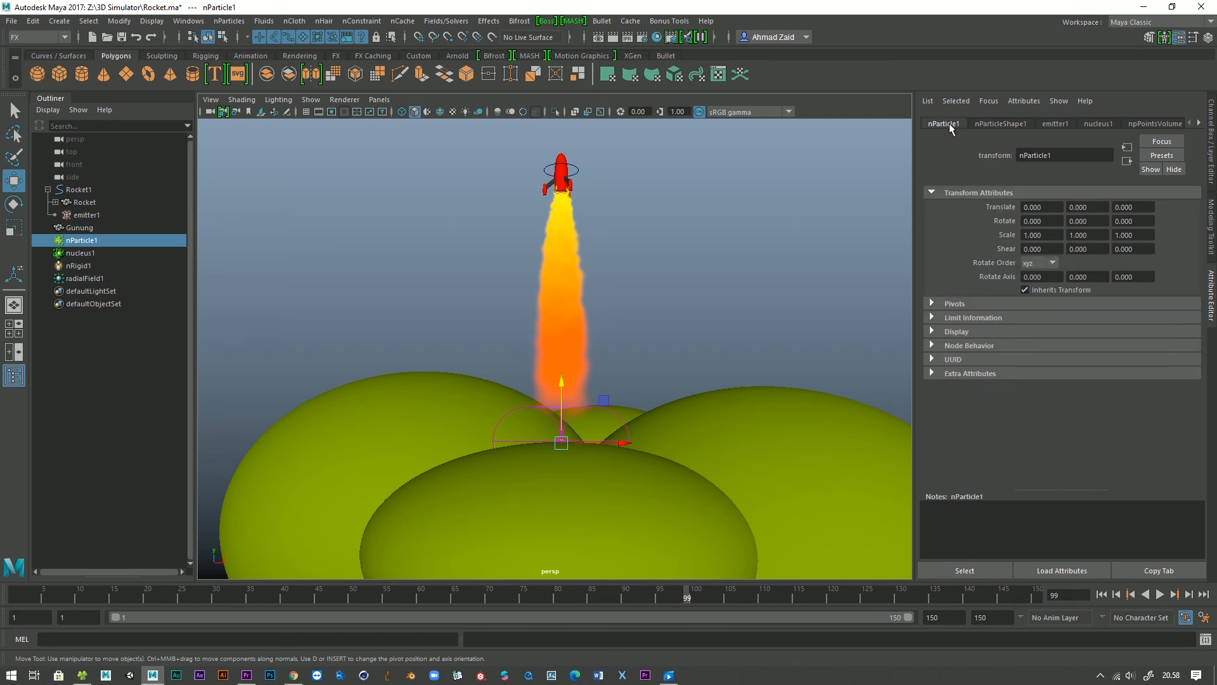
pyautogui.click(1001, 124)
pyautogui.scroll(3, 1040, 329)
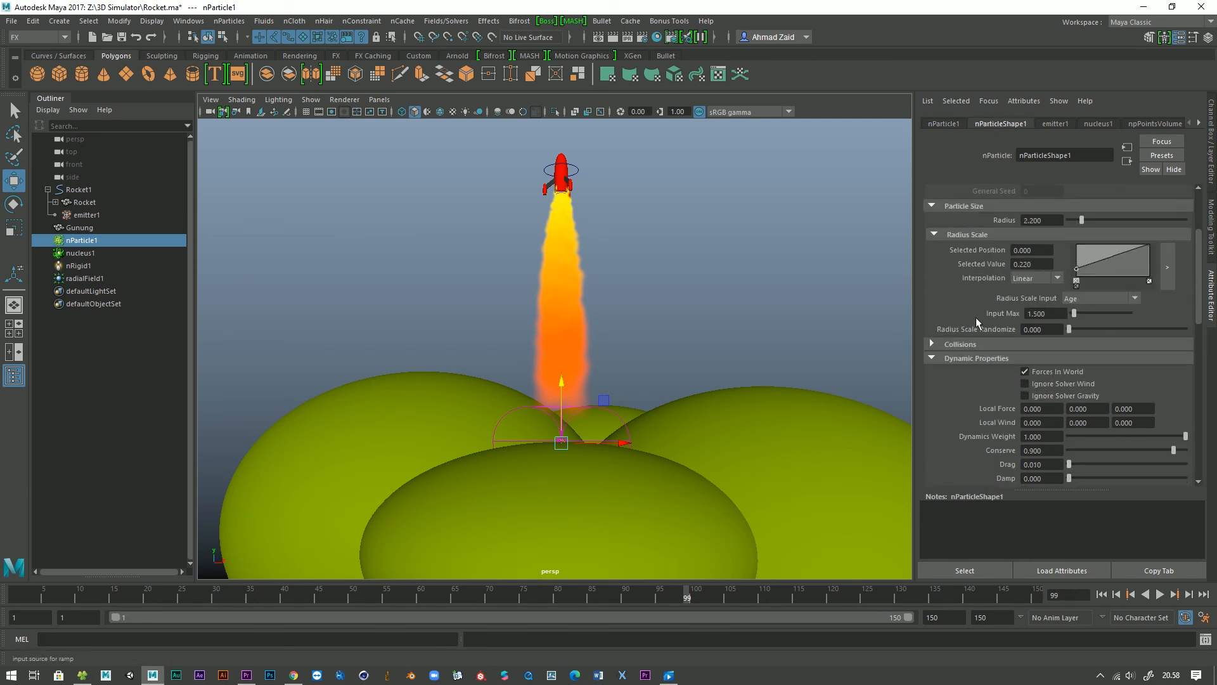
pyautogui.scroll(3, 1058, 334)
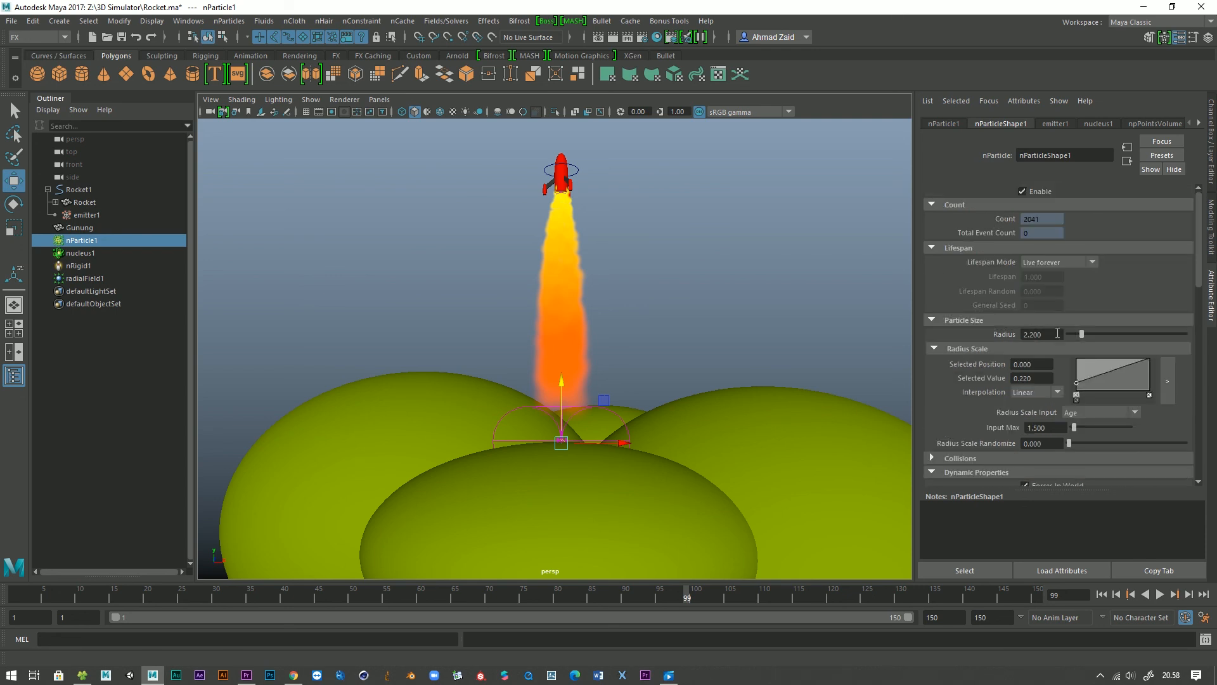
pyautogui.moveTo(1093, 338)
pyautogui.mouseDown()
pyautogui.moveTo(1074, 315)
pyautogui.moveTo(1084, 320)
pyautogui.mouseUp()
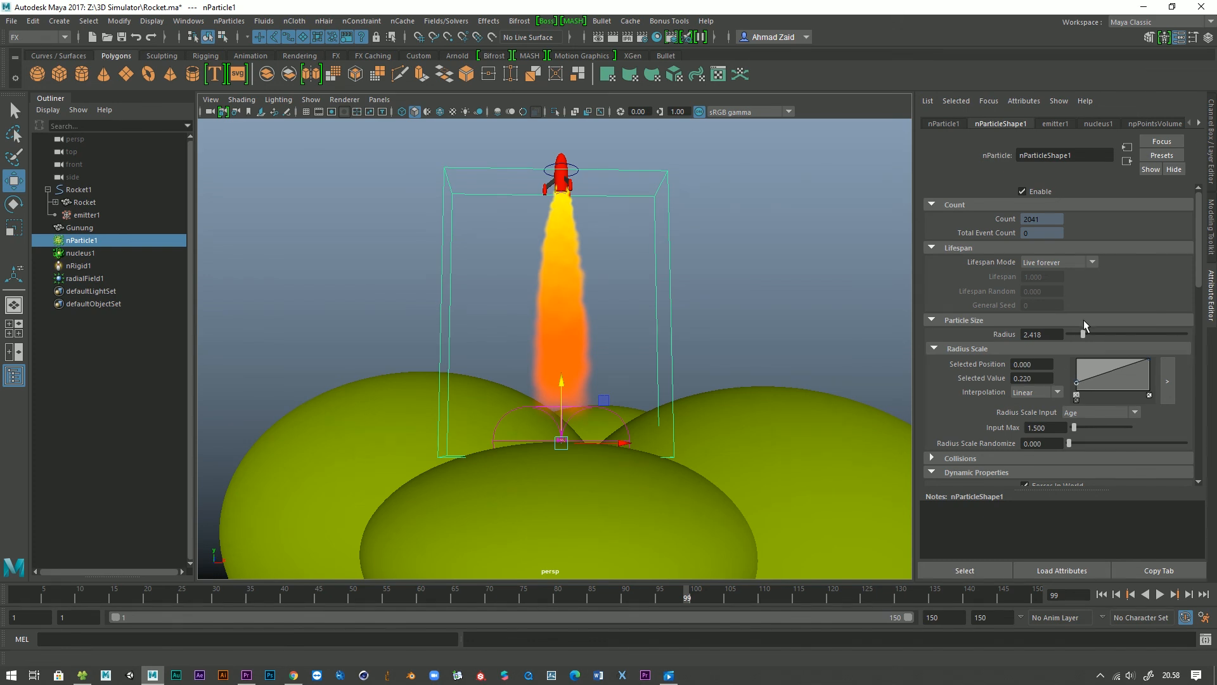
pyautogui.click(1084, 320)
pyautogui.click(1045, 320)
pyautogui.moveTo(1087, 336); pyautogui.dragTo(1088, 340)
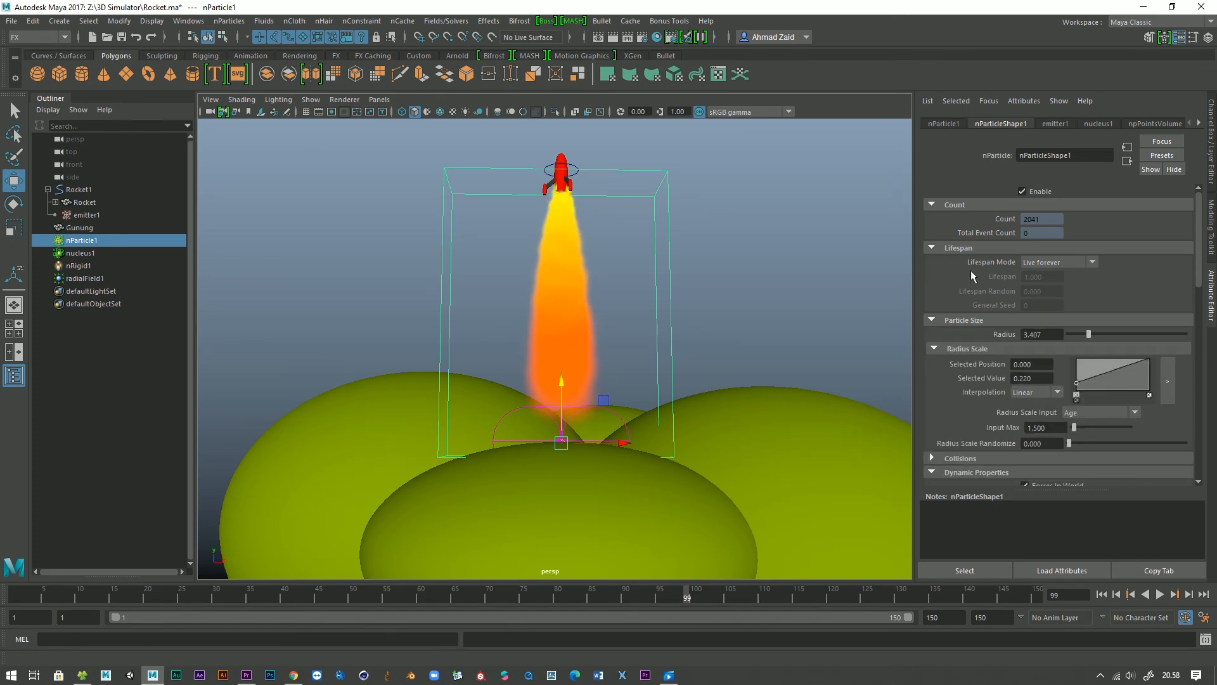
# Set nParticle1's lifespan mode to Random range with a Lifespan of 4, a Lifespan Random of 0.5 and a General Seed of 1.
pyautogui.click(1056, 267)
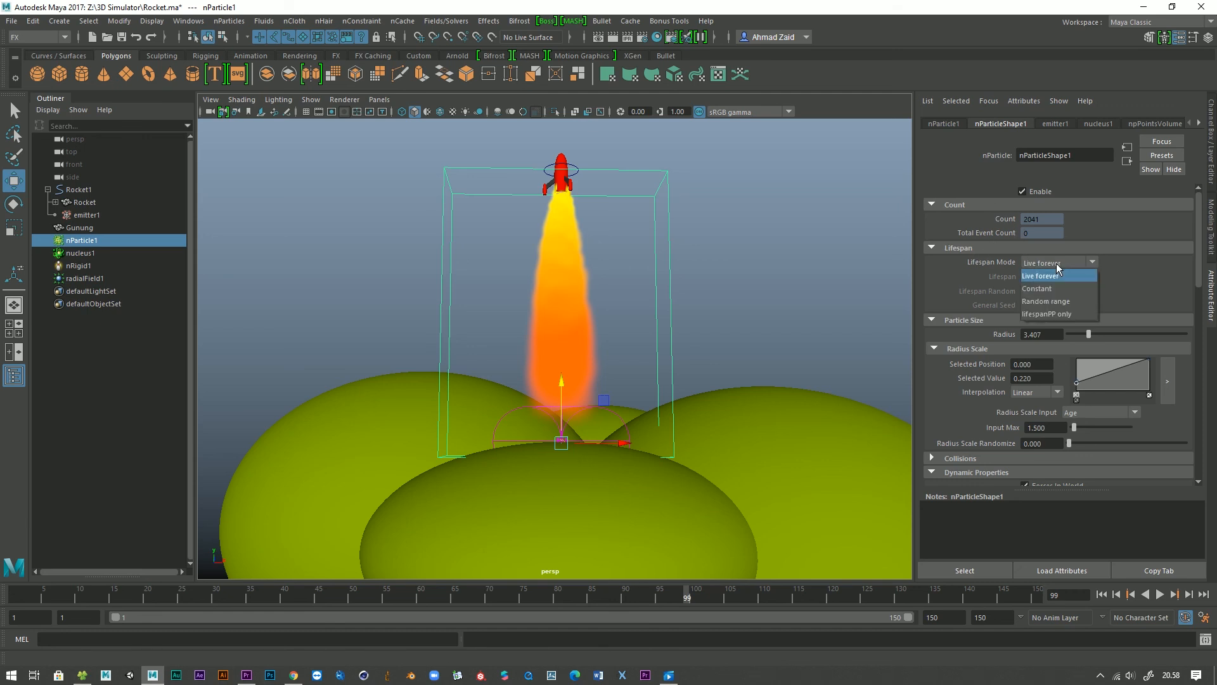
pyautogui.click(1062, 303)
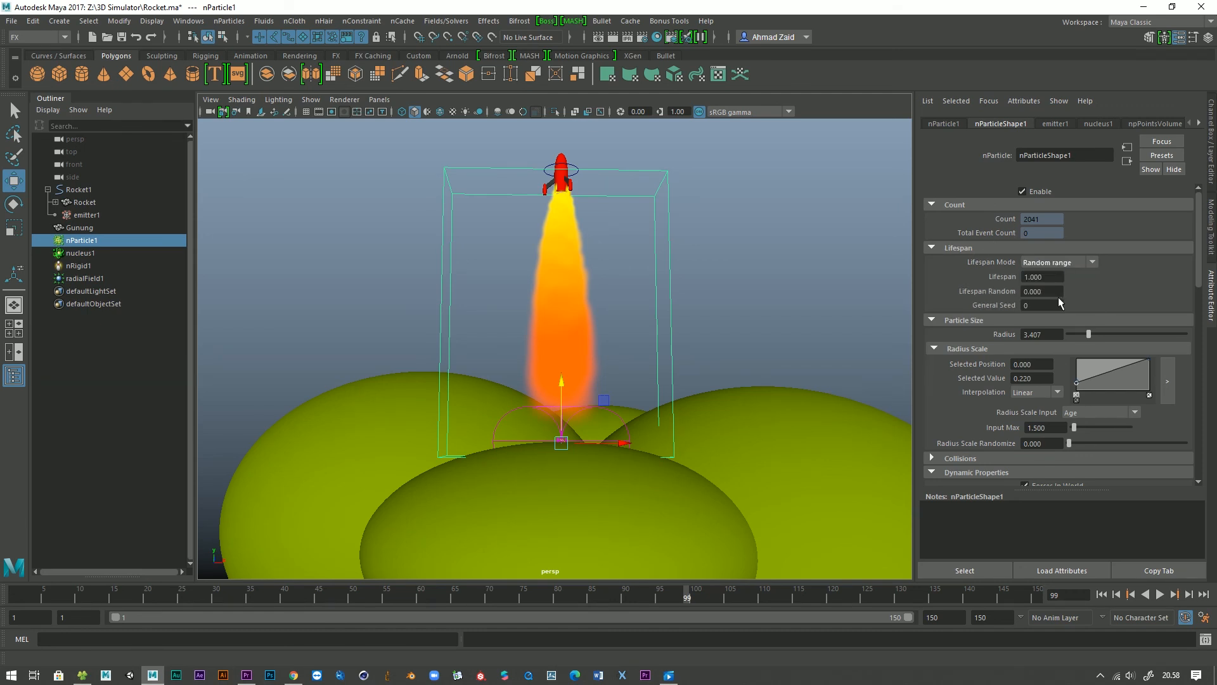
pyautogui.moveTo(1049, 277); pyautogui.dragTo(993, 288)
pyautogui.write('4')
pyautogui.press('BackSpace')
pyautogui.press('BackSpace')
pyautogui.press('BackSpace')
pyautogui.write('1')
# Play the launch from the start, stop it around frame 34, and reduce the particle Radius to 2.
pyautogui.click(1101, 595)
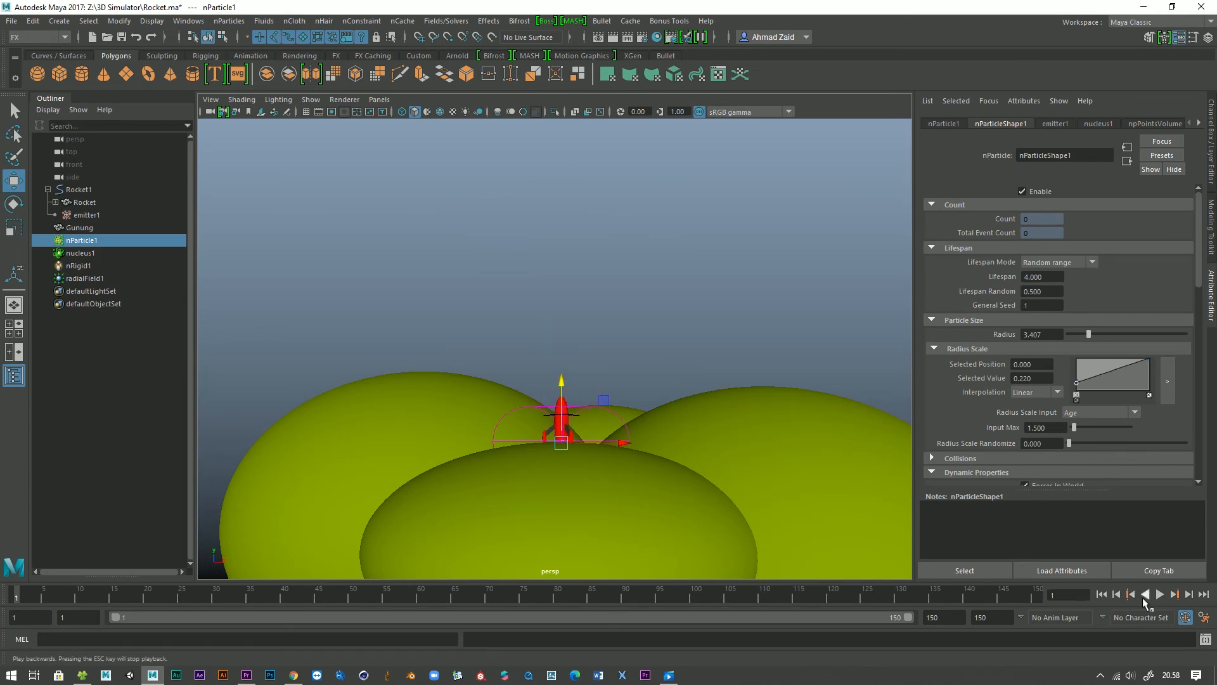
pyautogui.click(1160, 594)
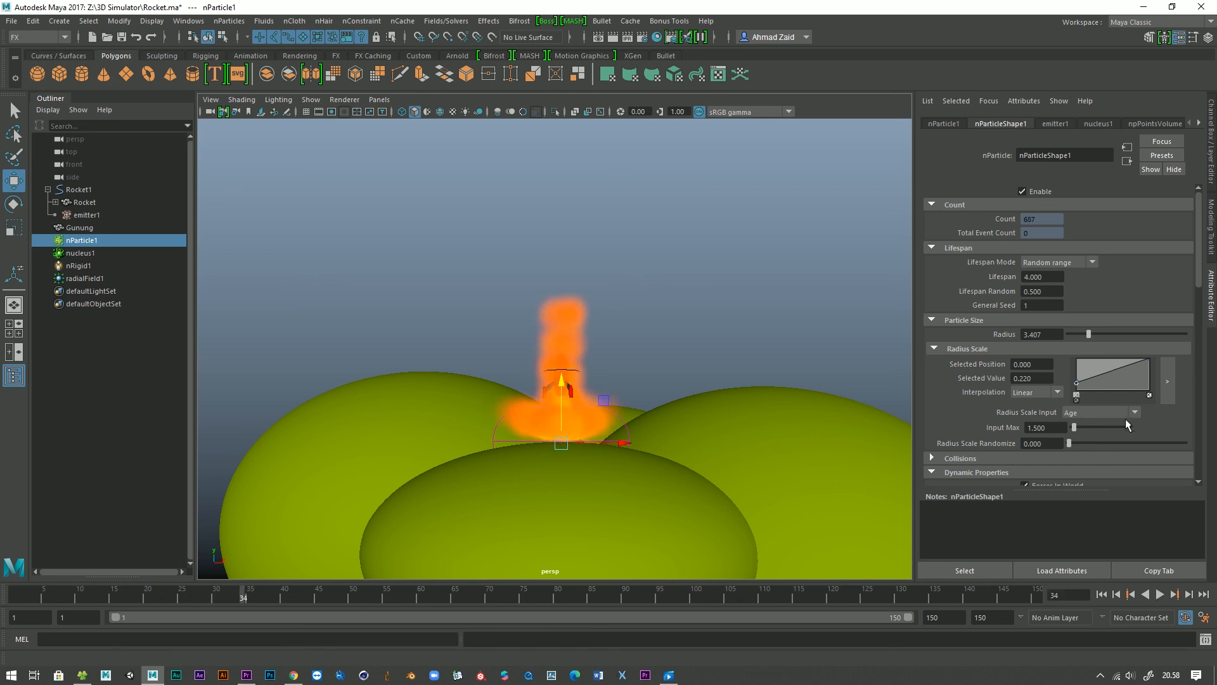
pyautogui.moveTo(1084, 332); pyautogui.dragTo(1079, 332)
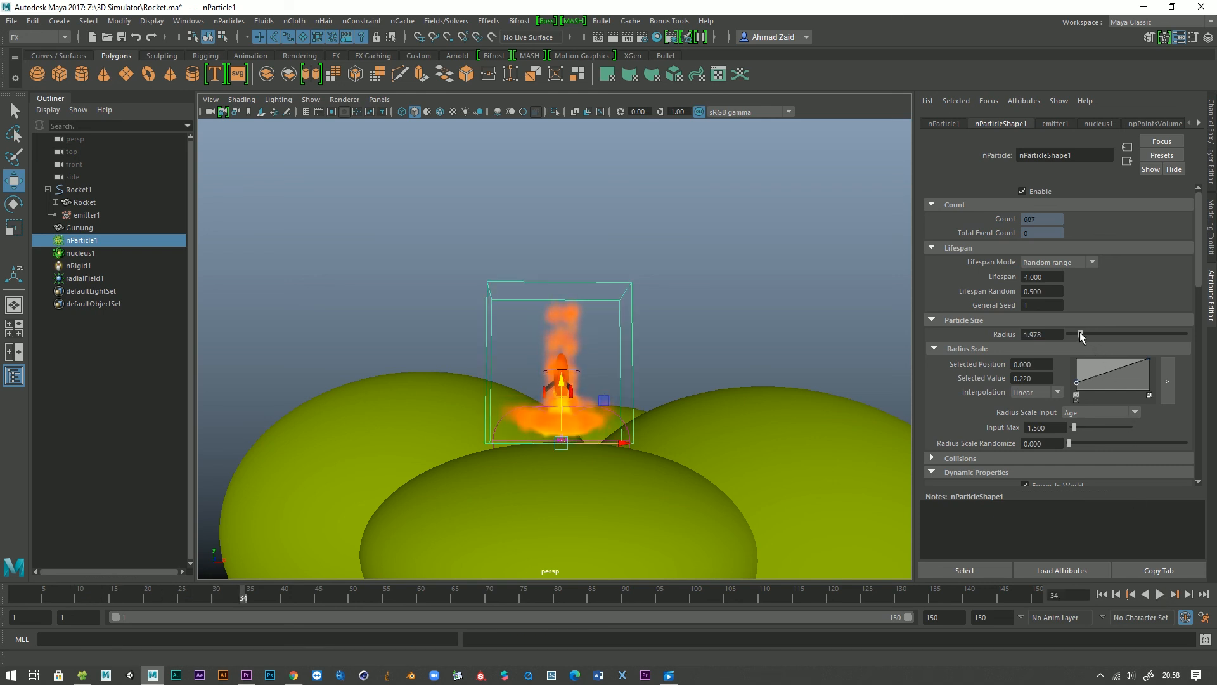
pyautogui.write('2')
pyautogui.click(1037, 307)
# Replay the launch from the first frame and review the exhaust spreading over the hills from a different viewing angle.
pyautogui.click(1102, 595)
pyautogui.click(1156, 595)
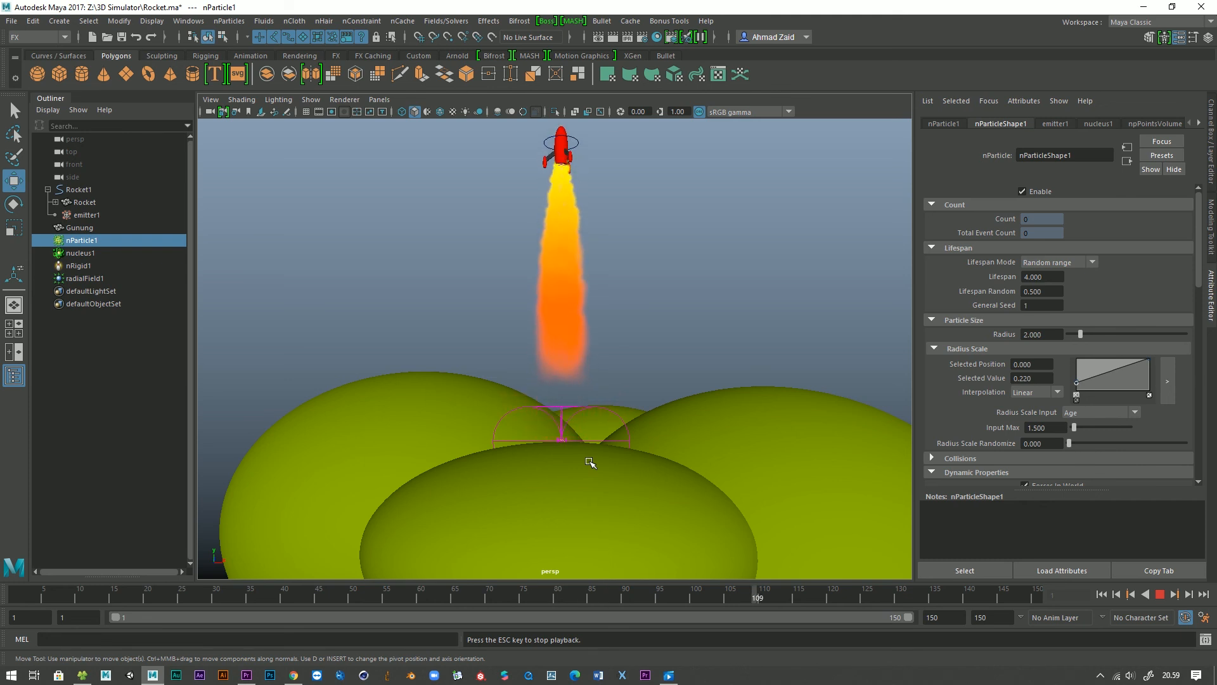
pyautogui.click(947, 459)
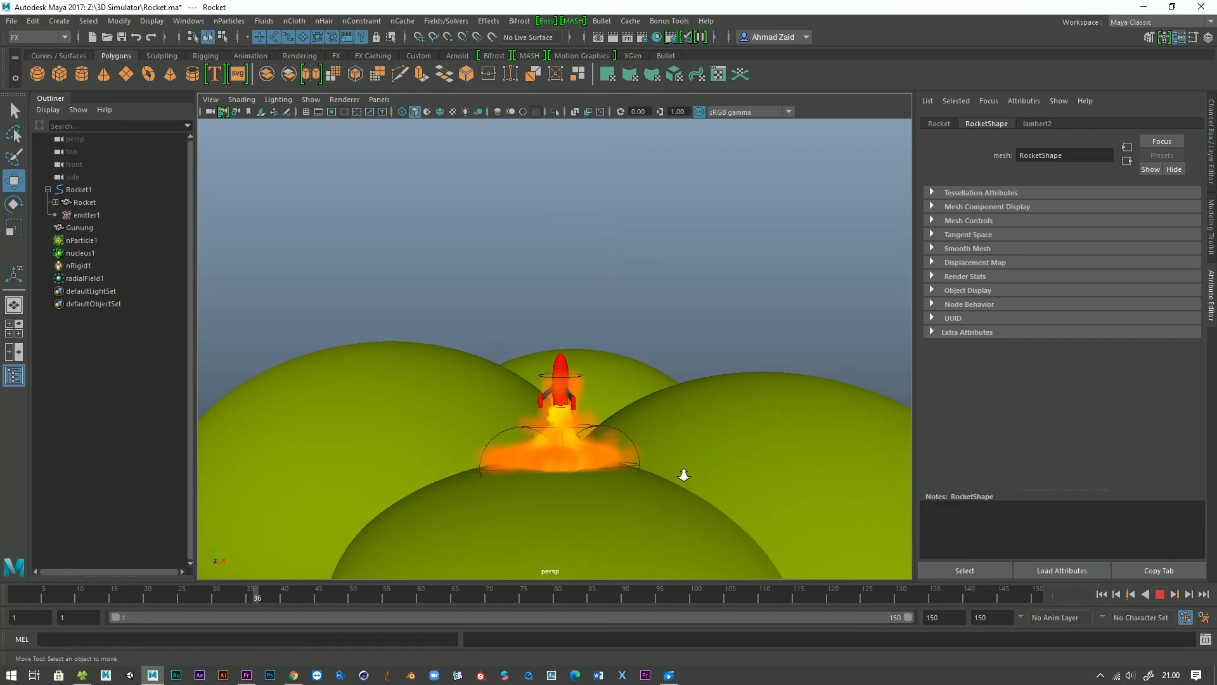
pyautogui.moveTo(684, 475)
pyautogui.keyDown('alt'); pyautogui.mouseDown()
pyautogui.moveTo(679, 438)
pyautogui.moveTo(691, 452)
pyautogui.mouseUp(); pyautogui.keyUp('alt')
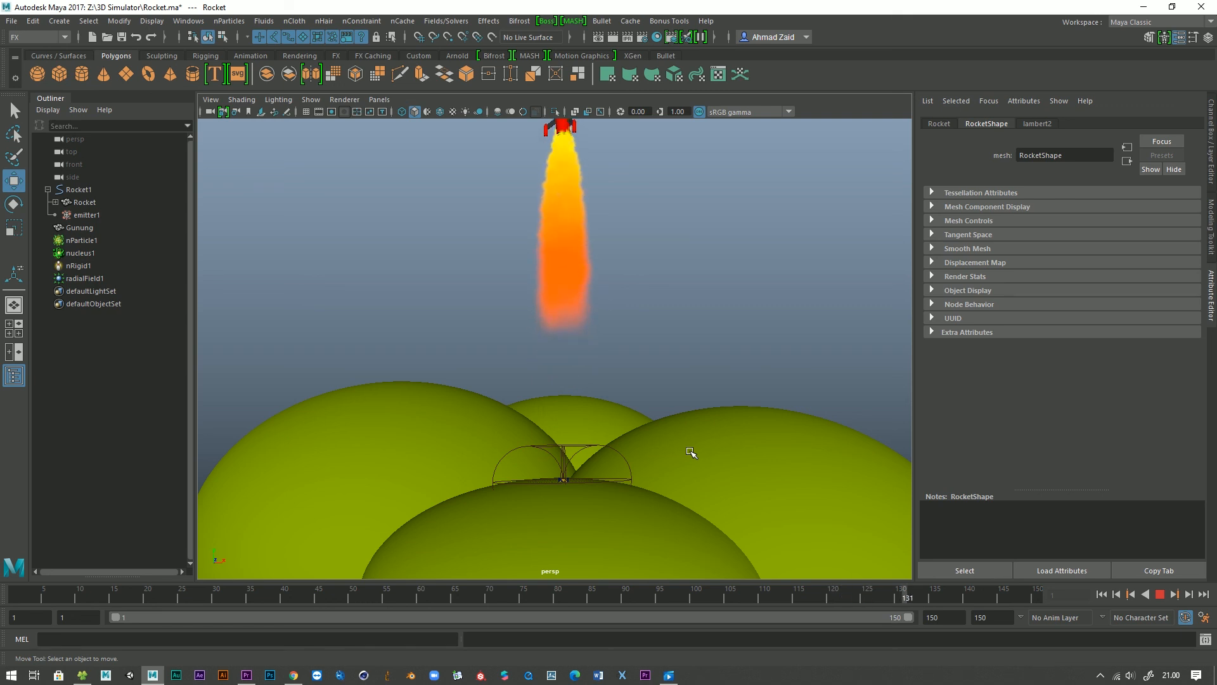